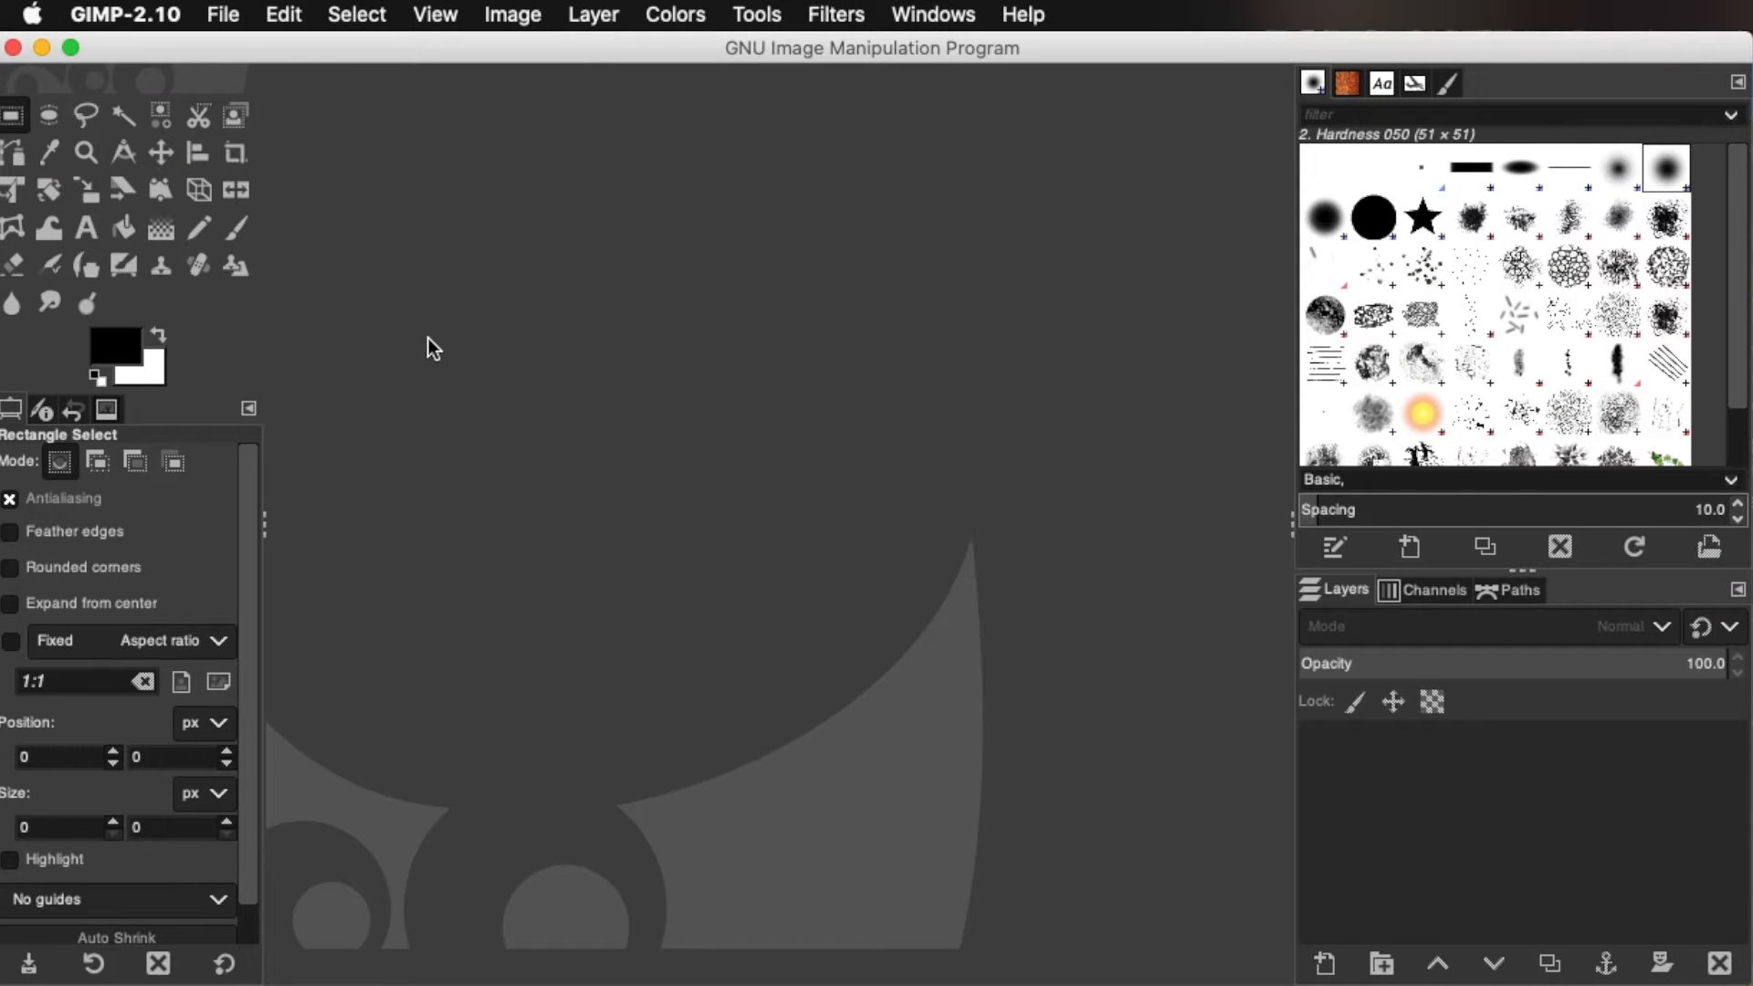
Create a new 500 × 500 px image at 300 ppi, filled with transparency
click(225, 17)
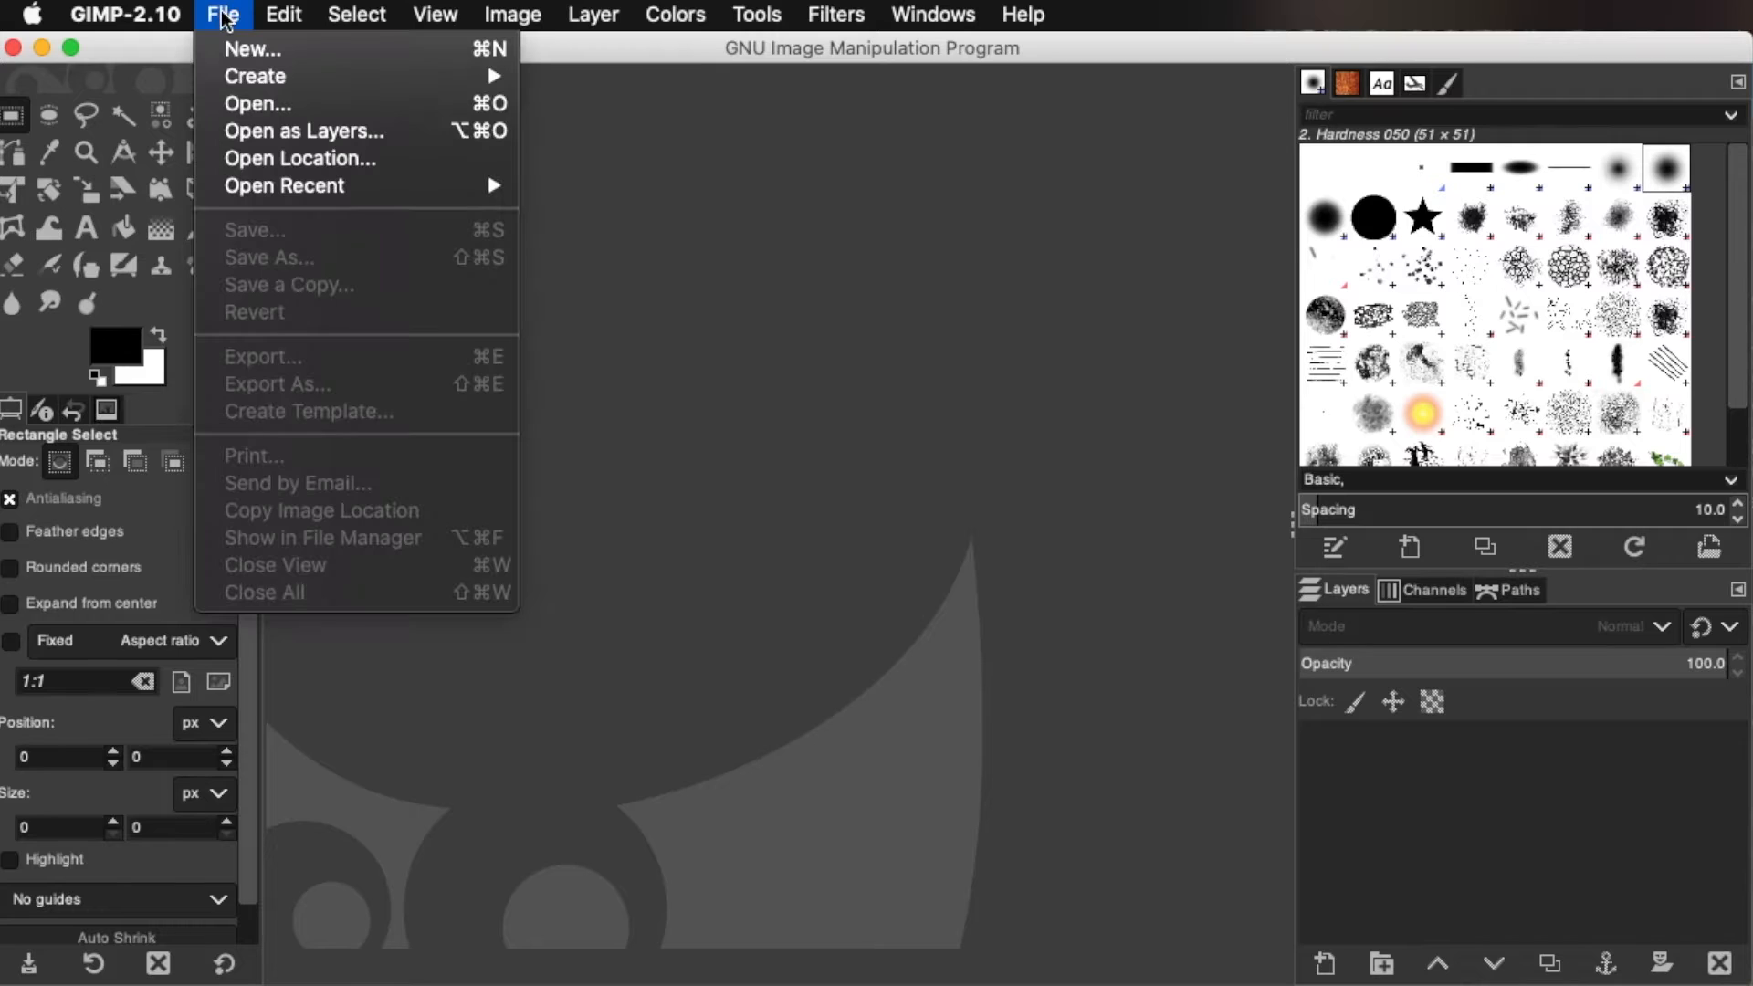
click(219, 57)
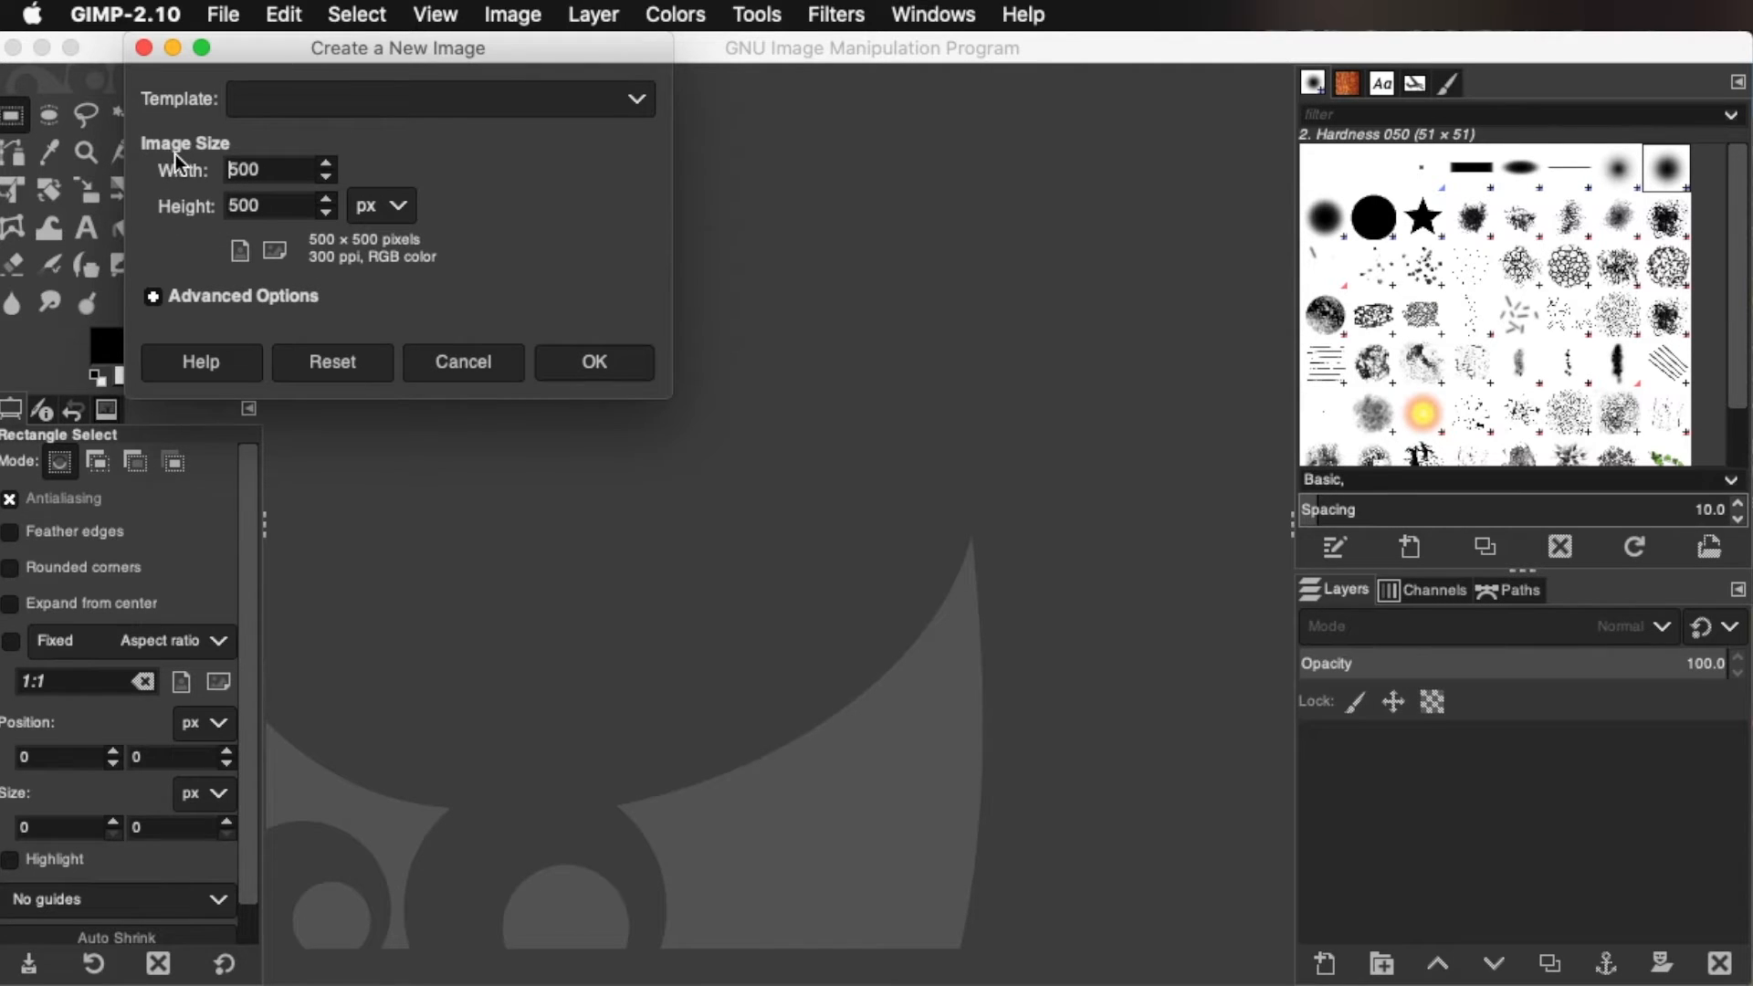
click(403, 204)
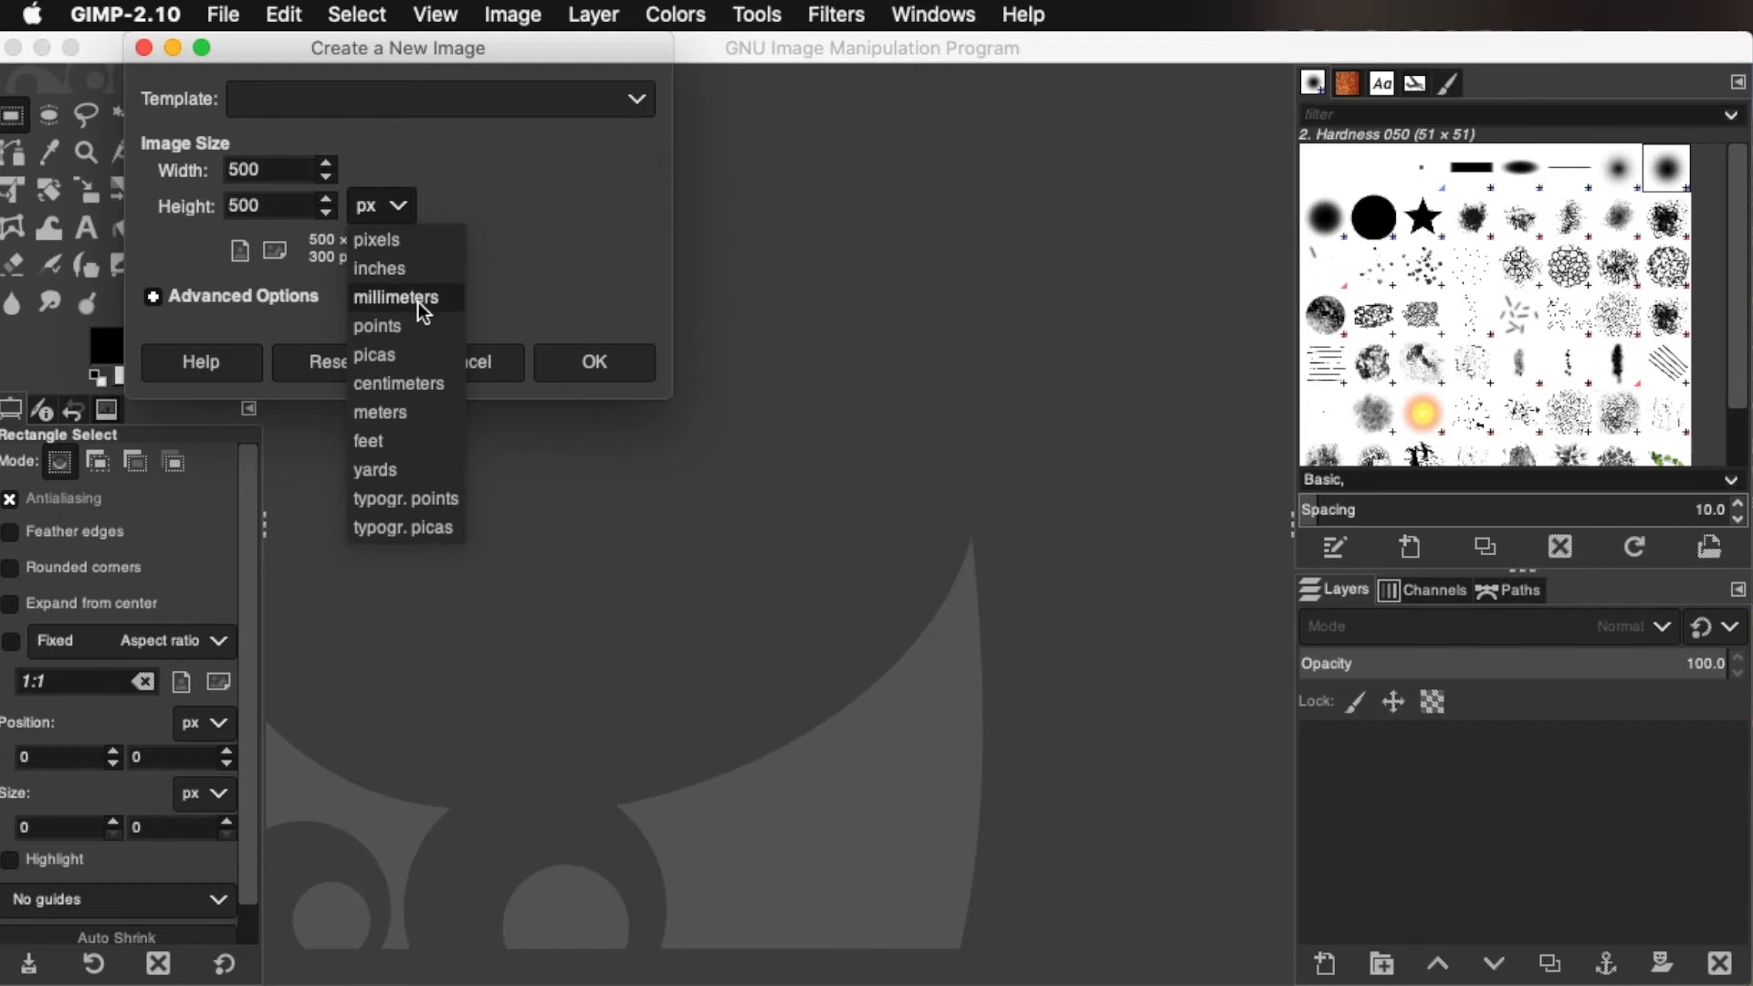
click(399, 208)
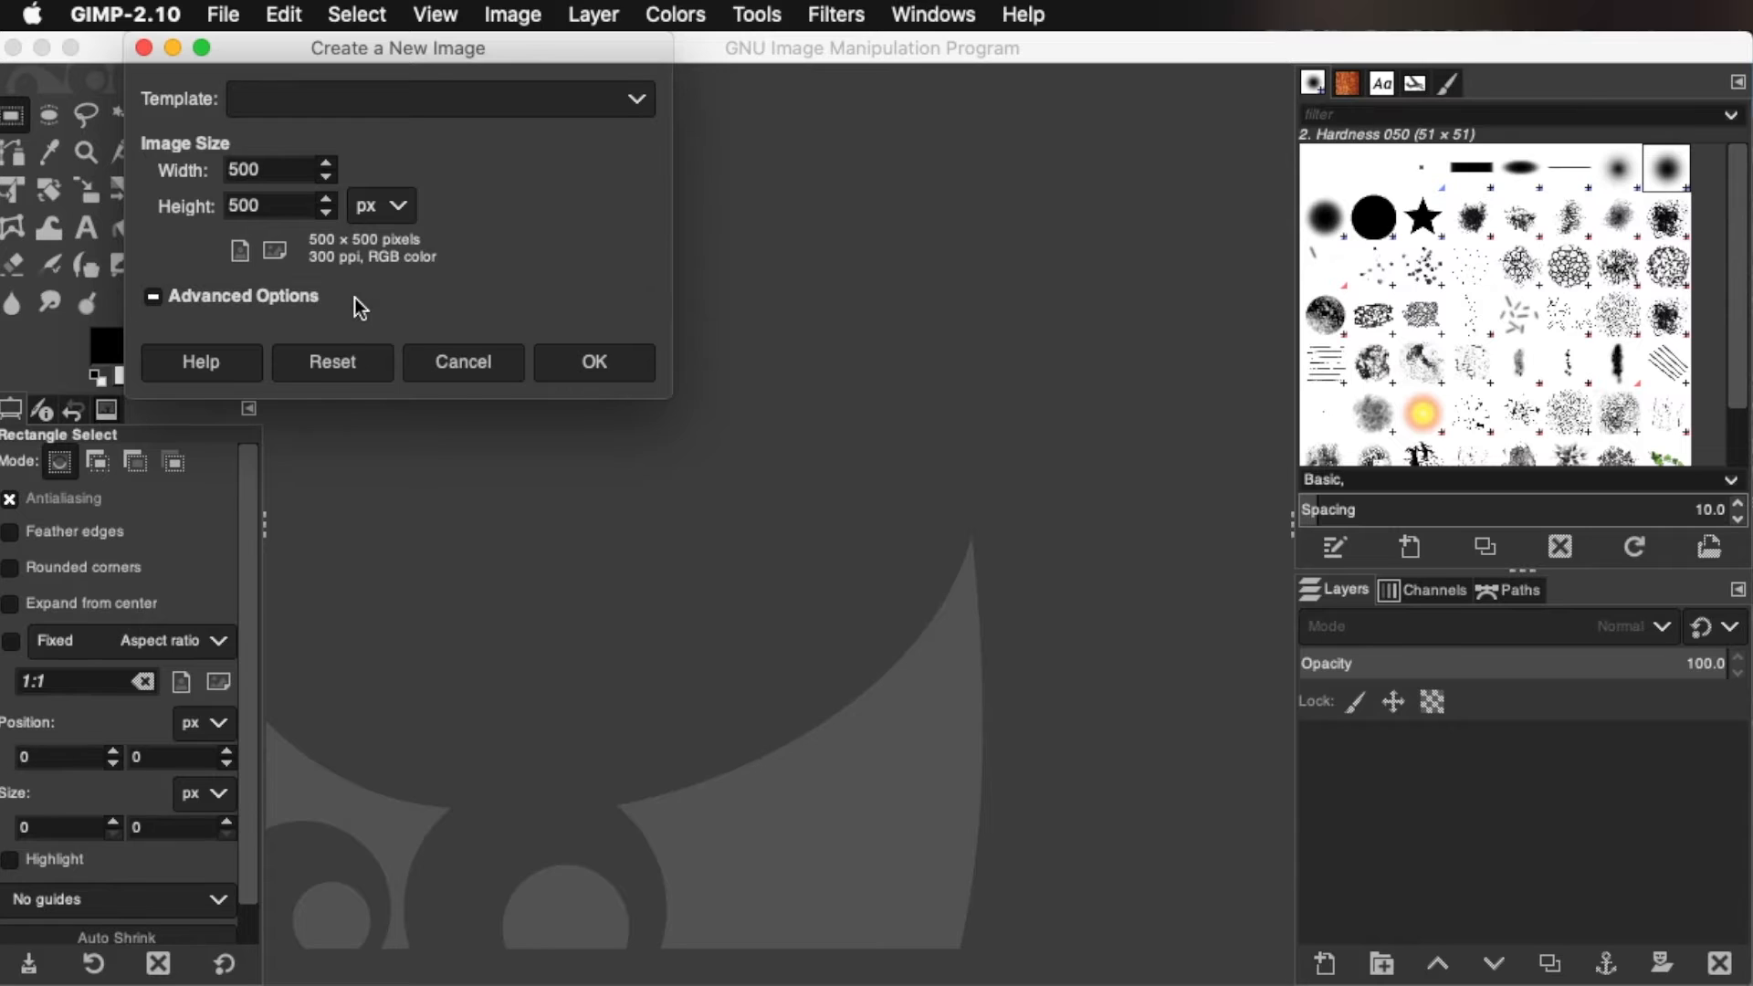
click(354, 298)
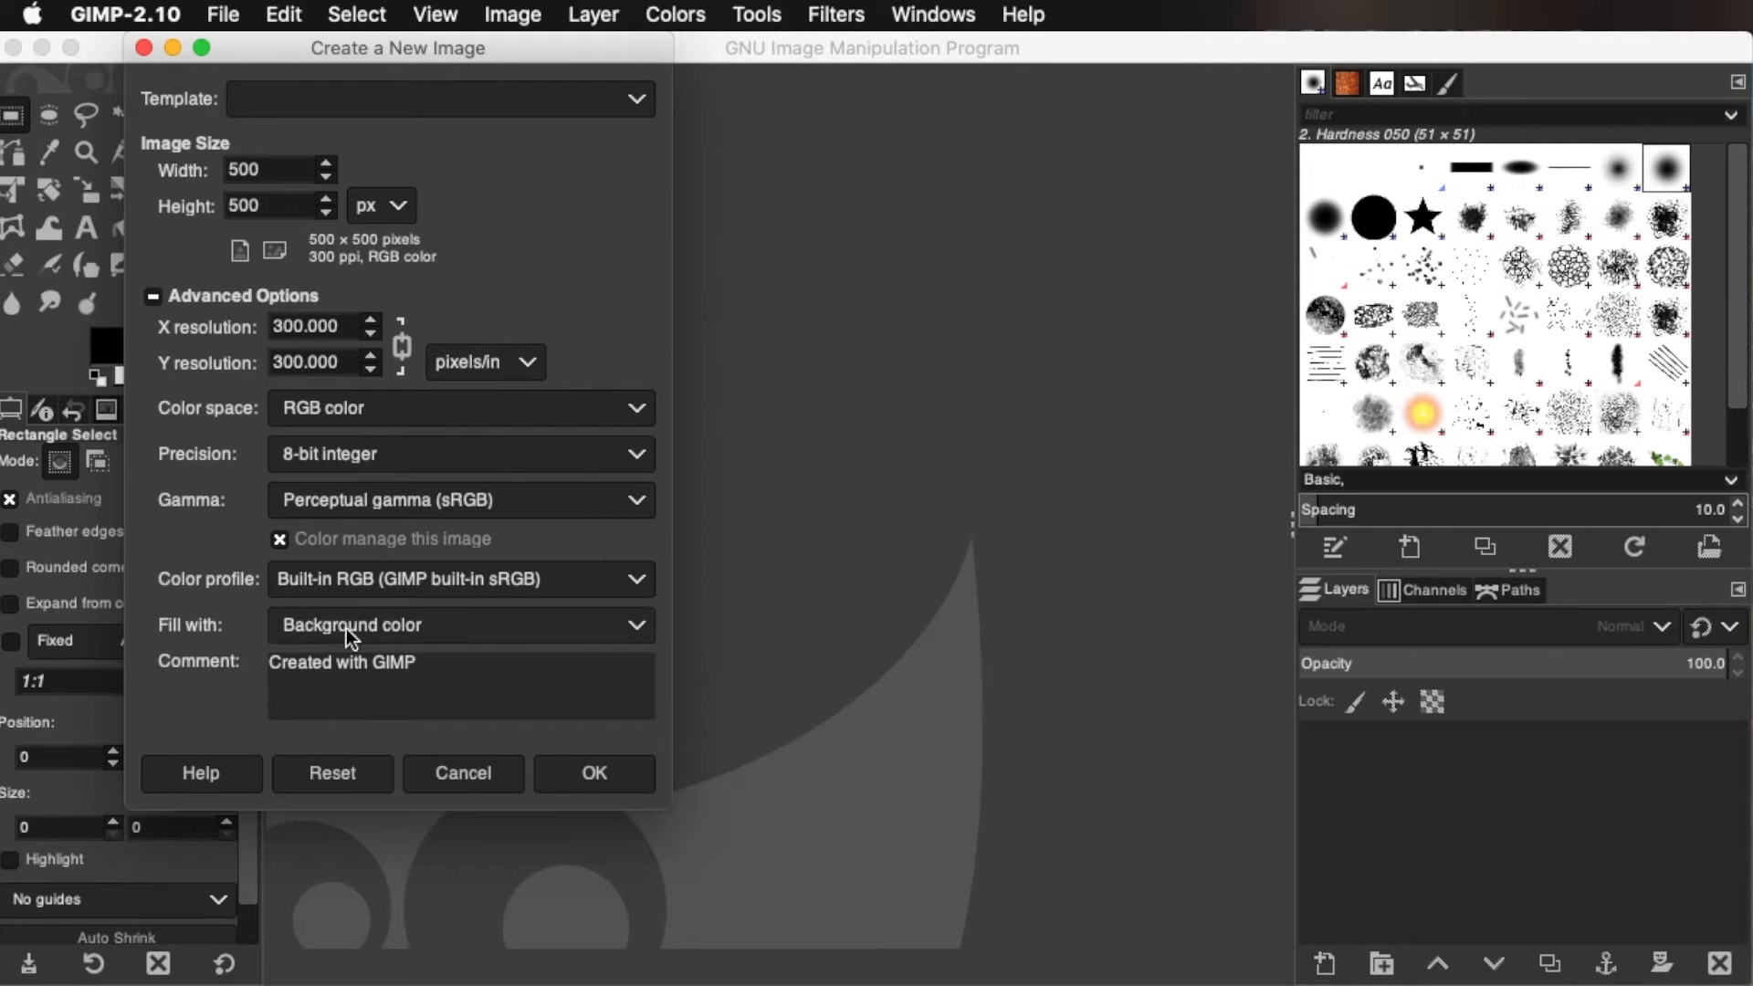
click(468, 629)
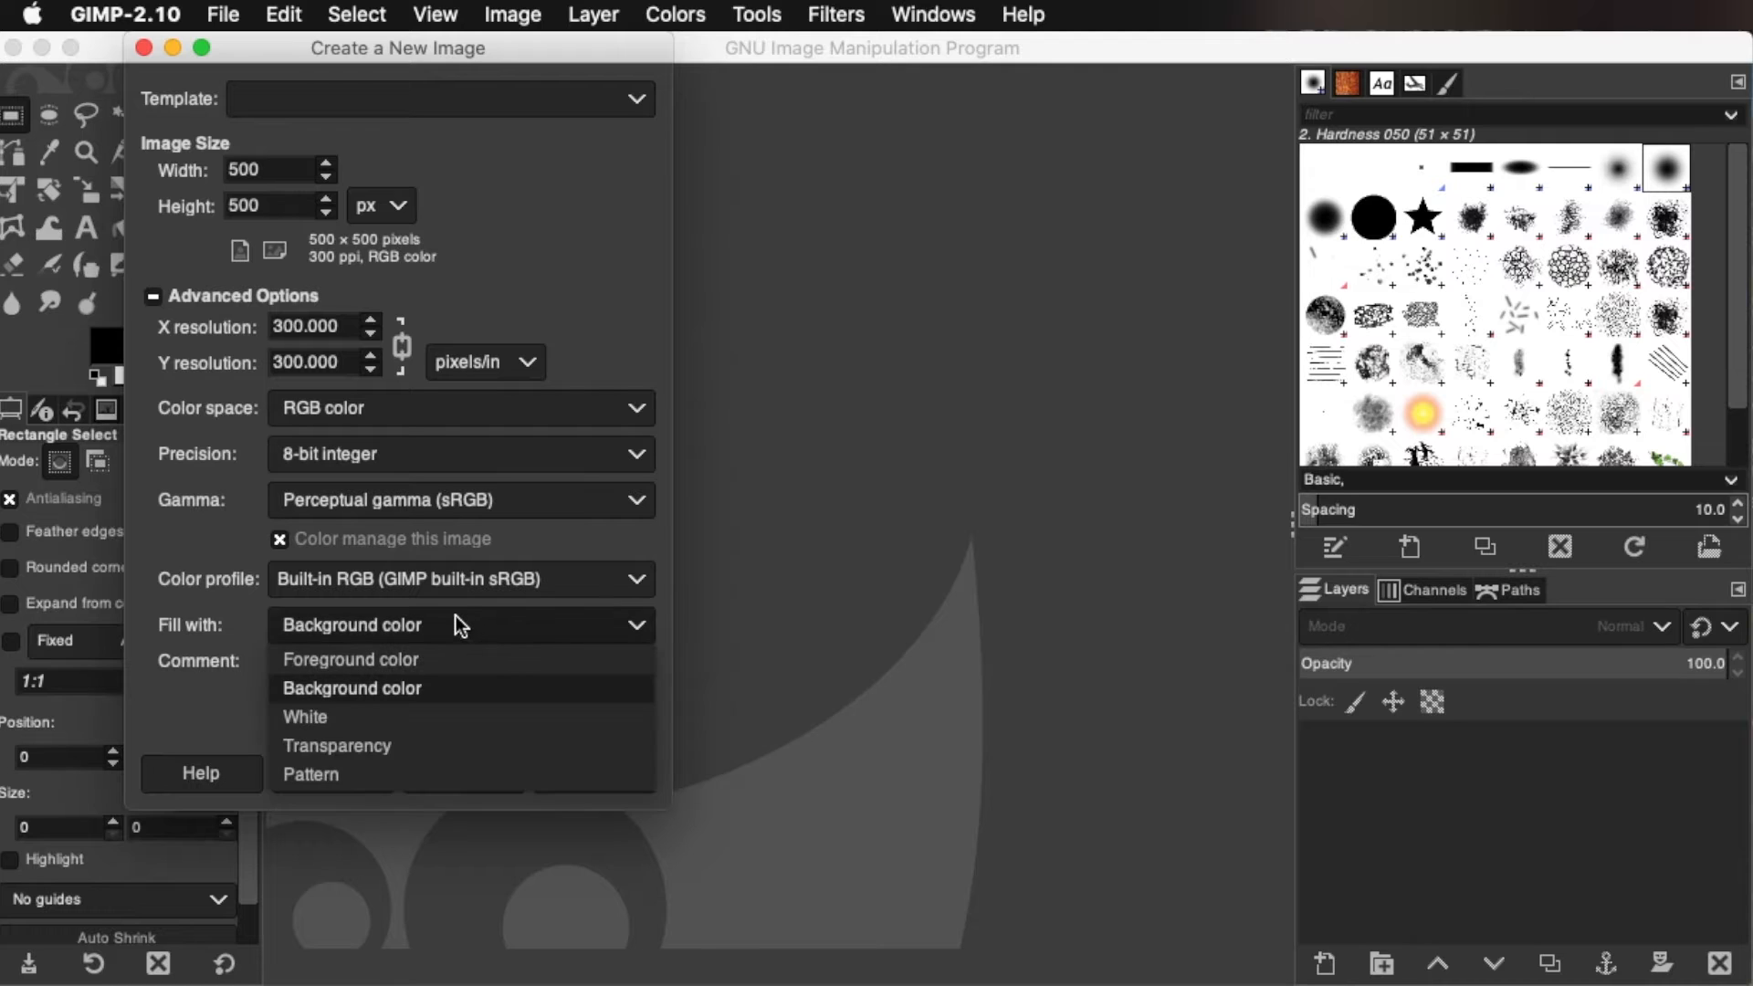
click(473, 743)
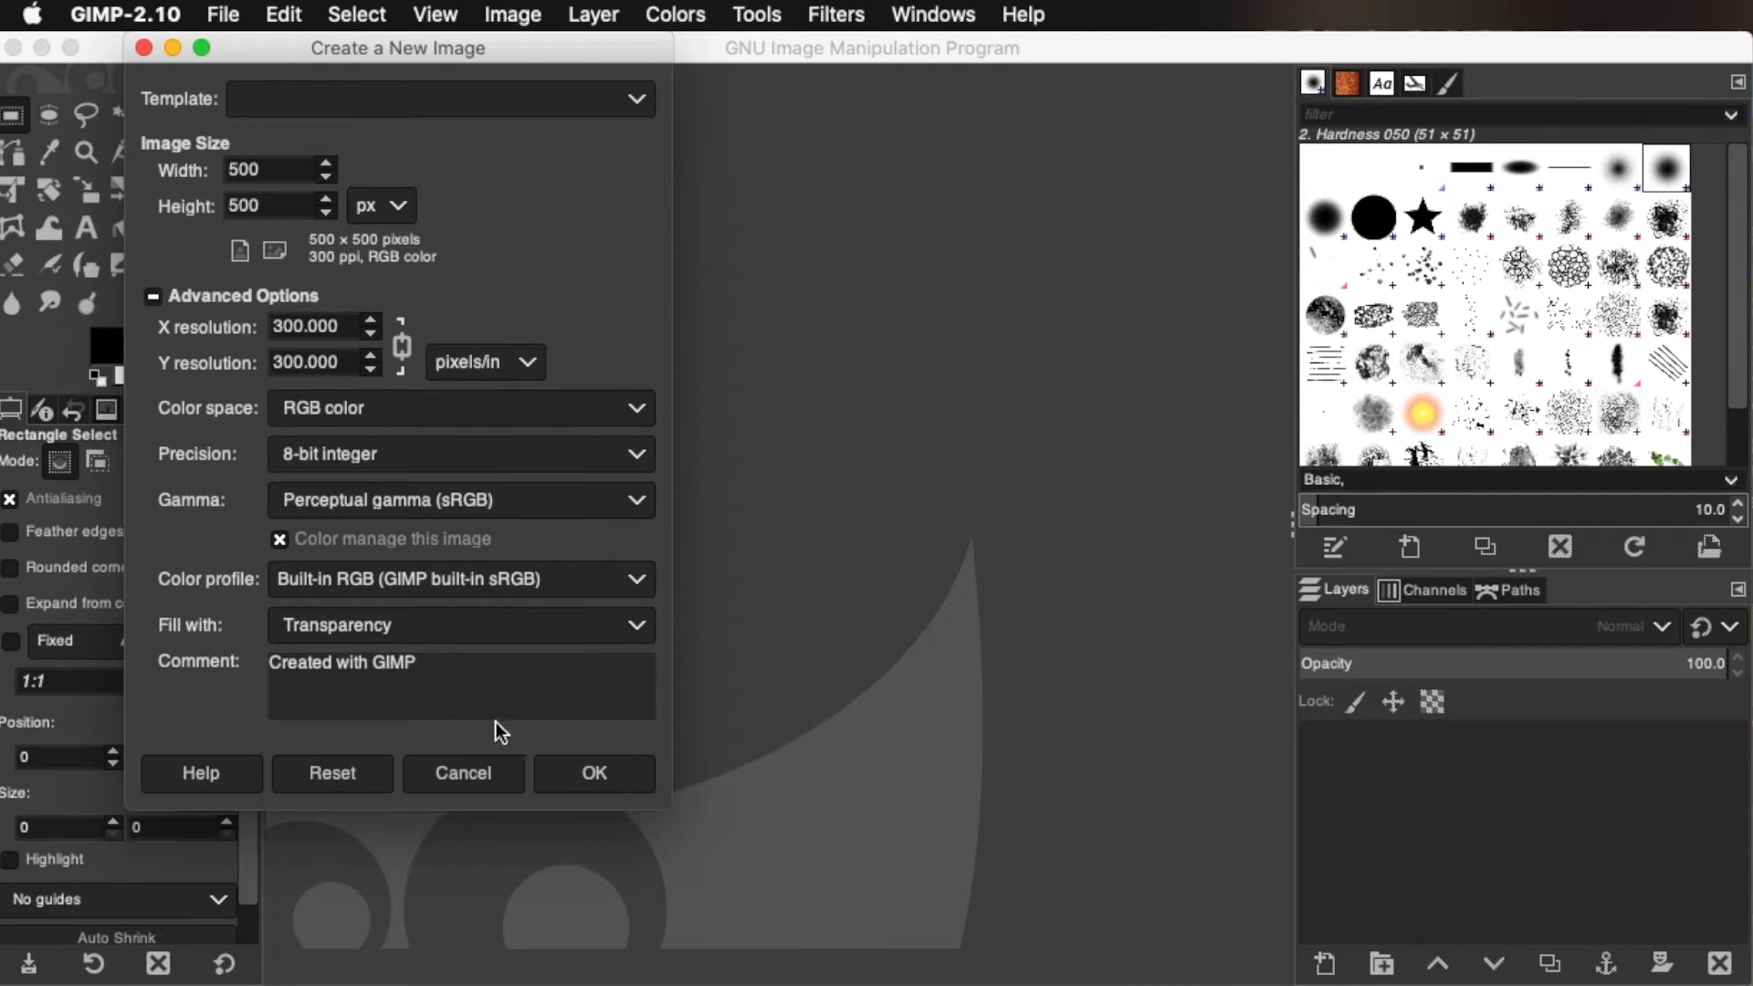
click(571, 771)
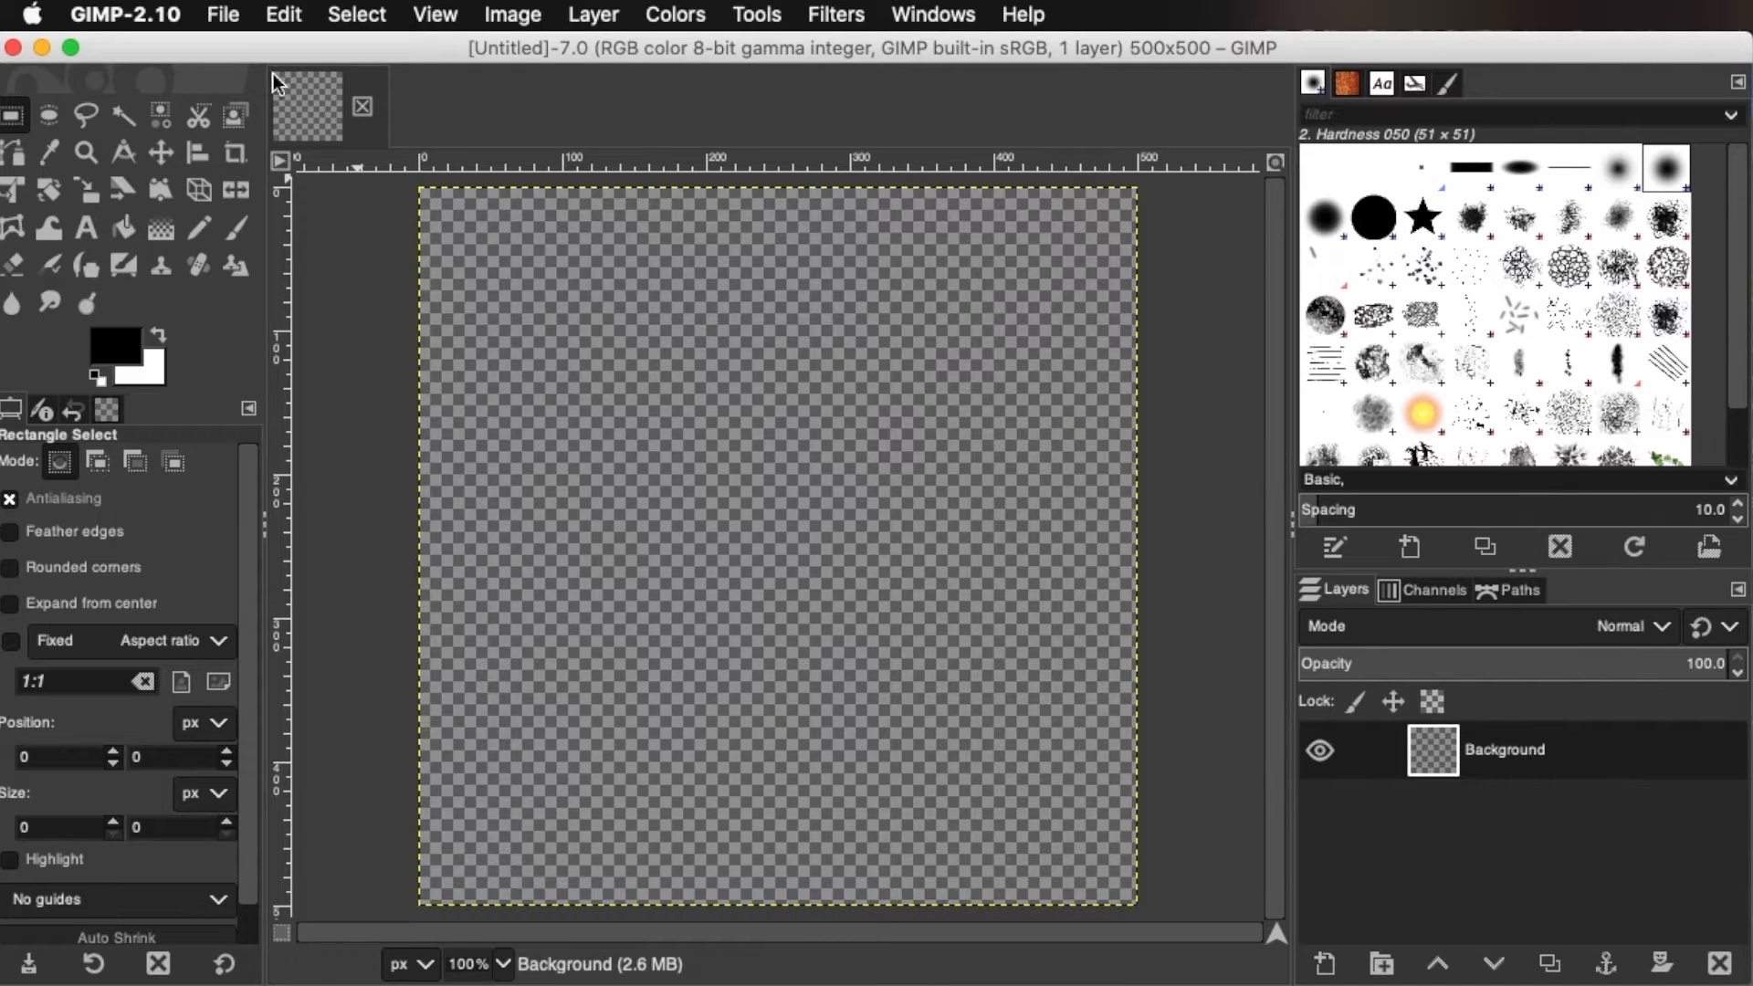
Create a second new 500 × 500 px image, filled with the background color
click(220, 13)
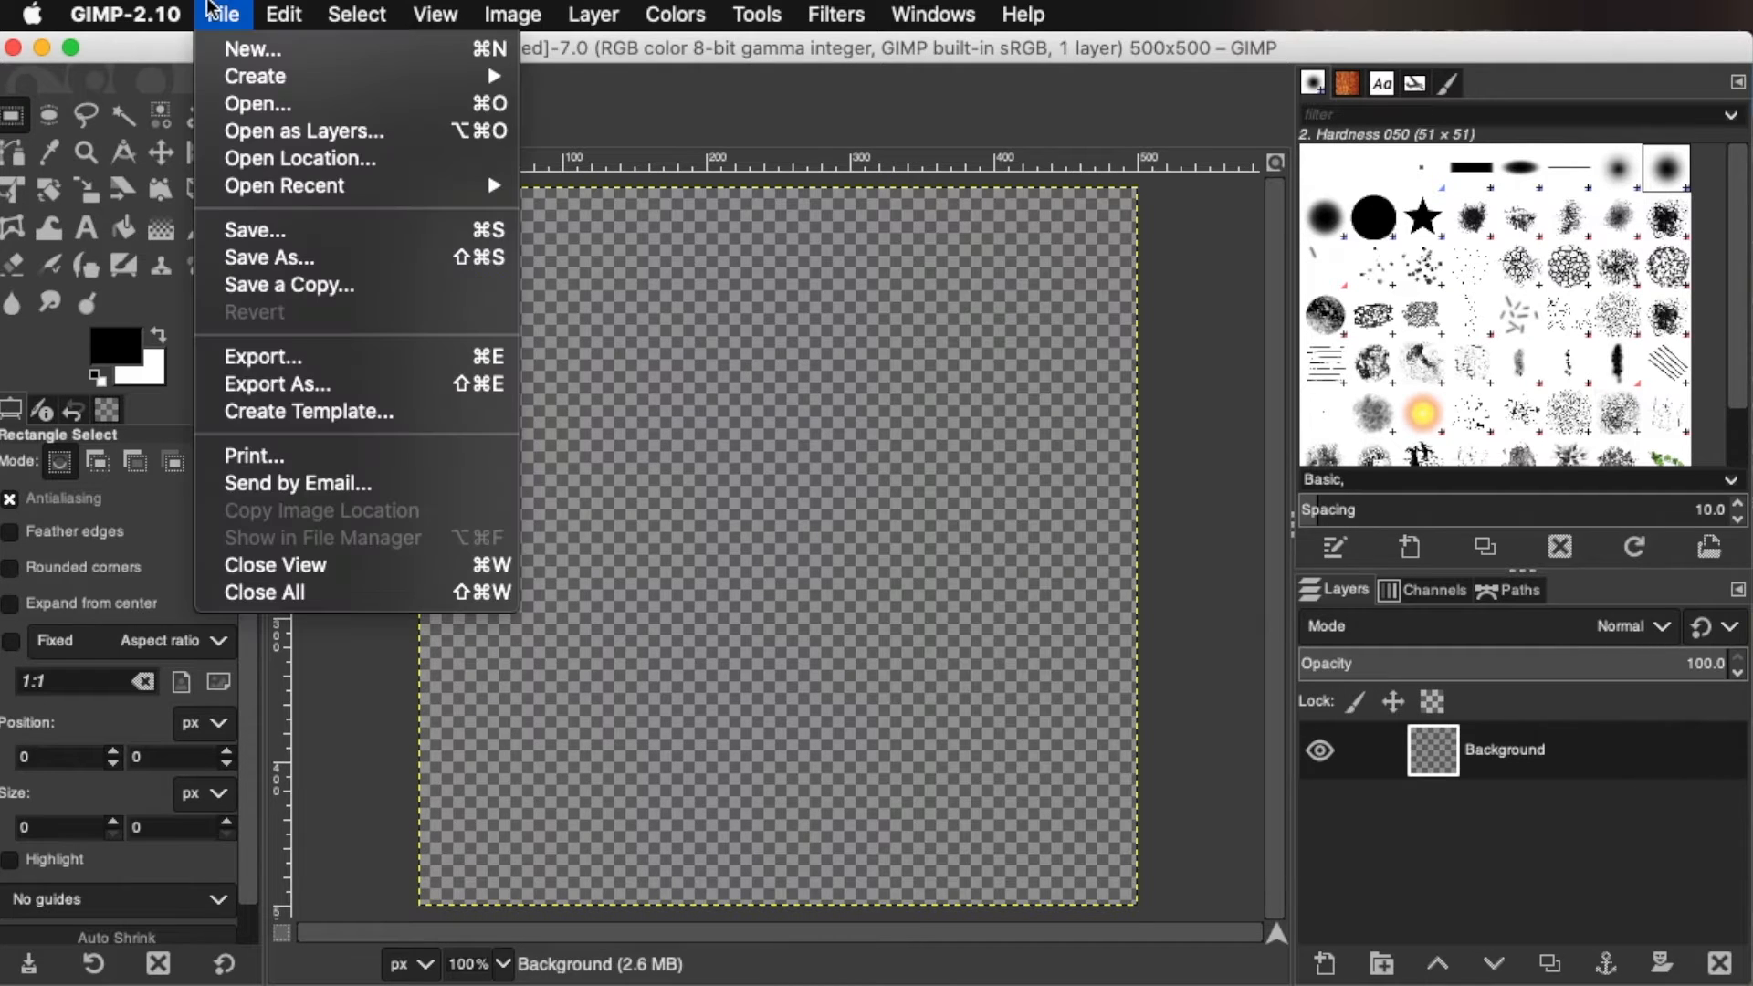
click(222, 47)
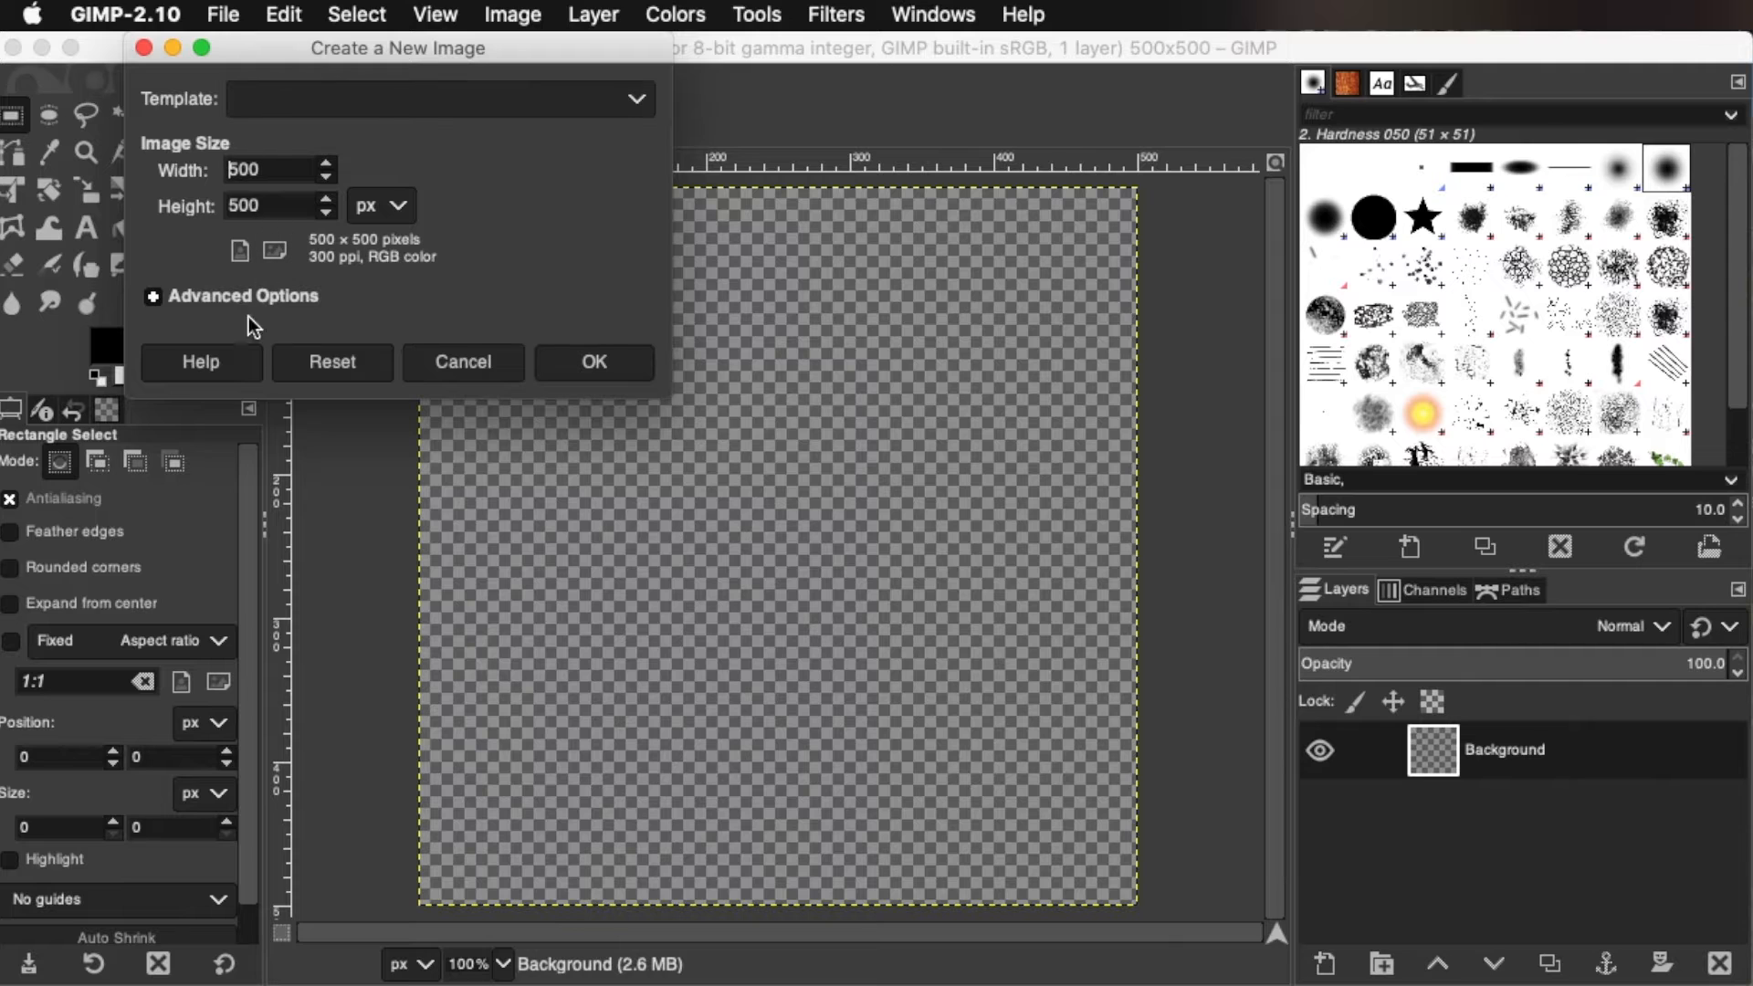
click(249, 293)
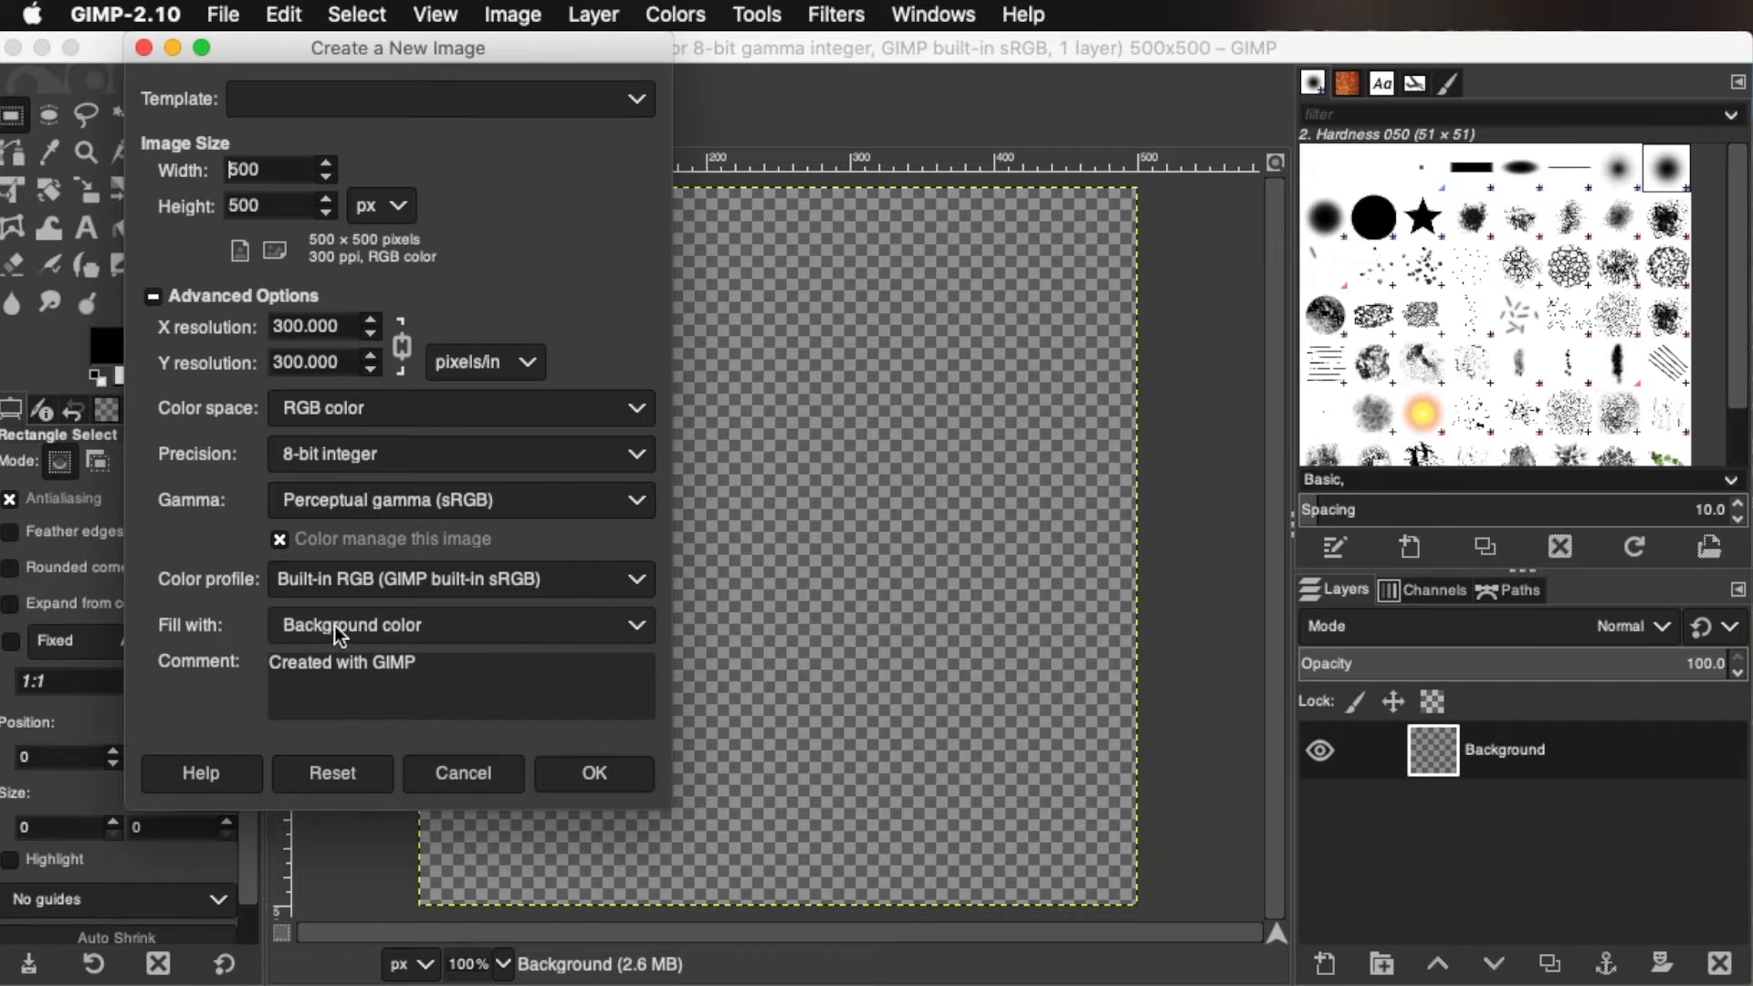
click(574, 773)
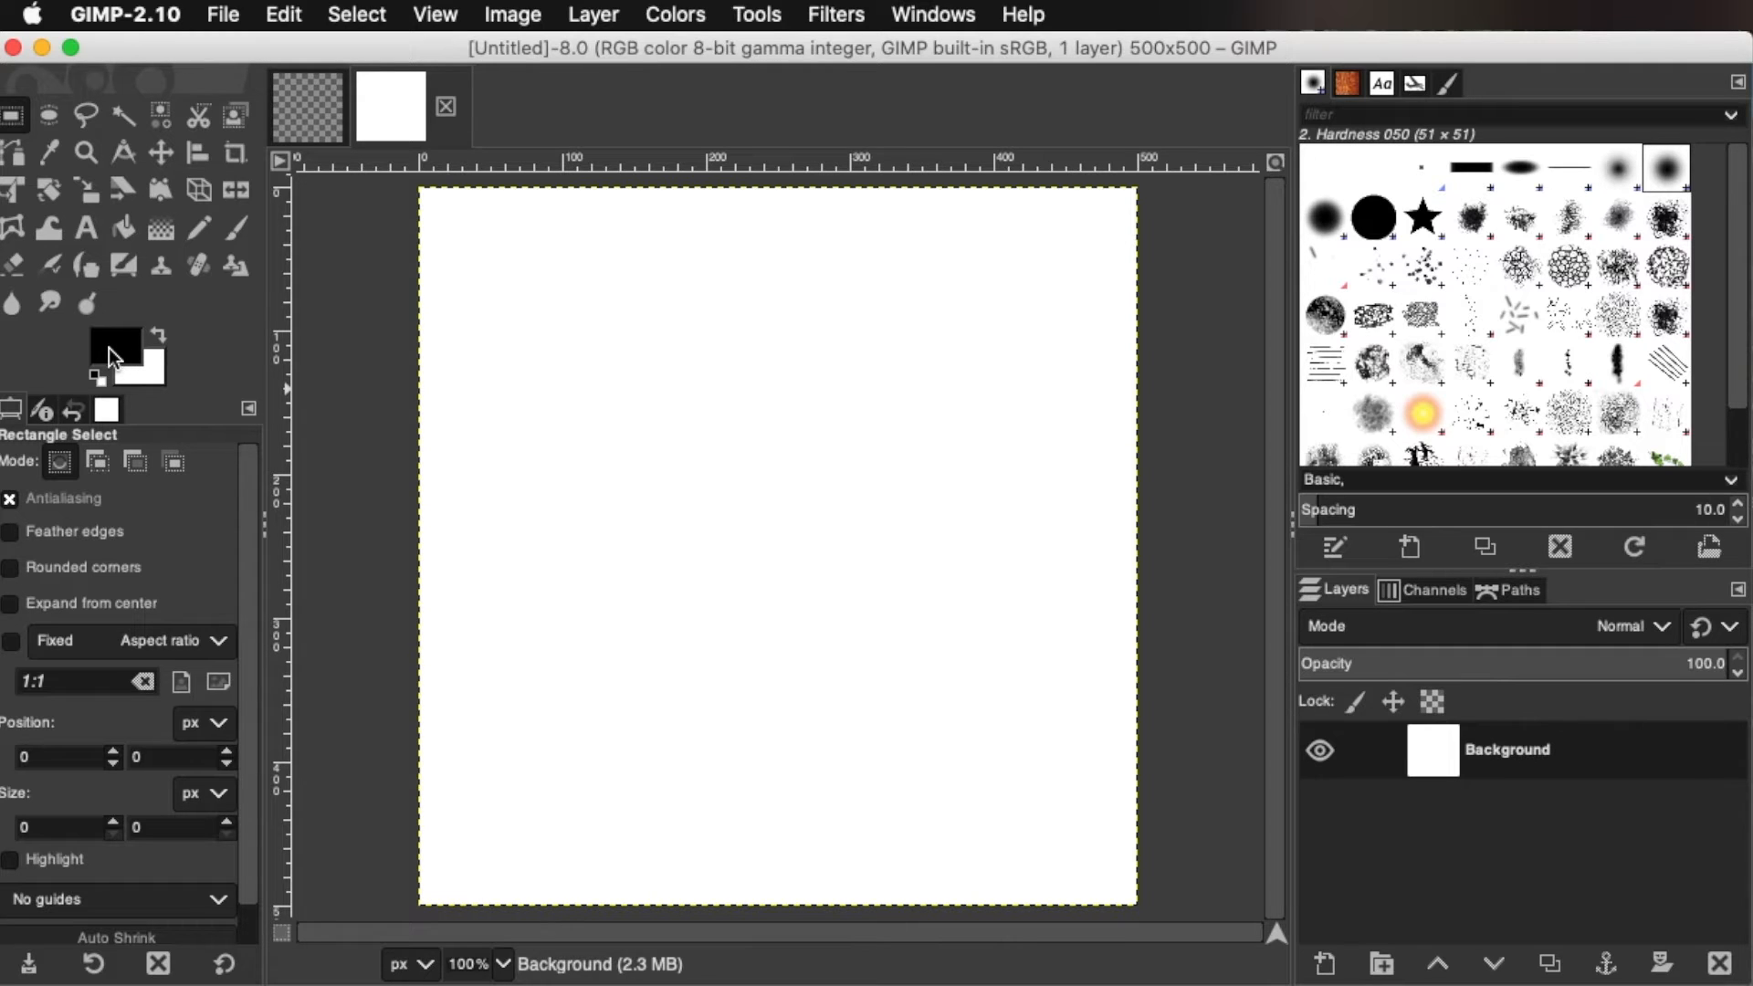
Swap the foreground and background colors back and forth, and compare the transparent image with the white one
click(159, 338)
click(159, 338)
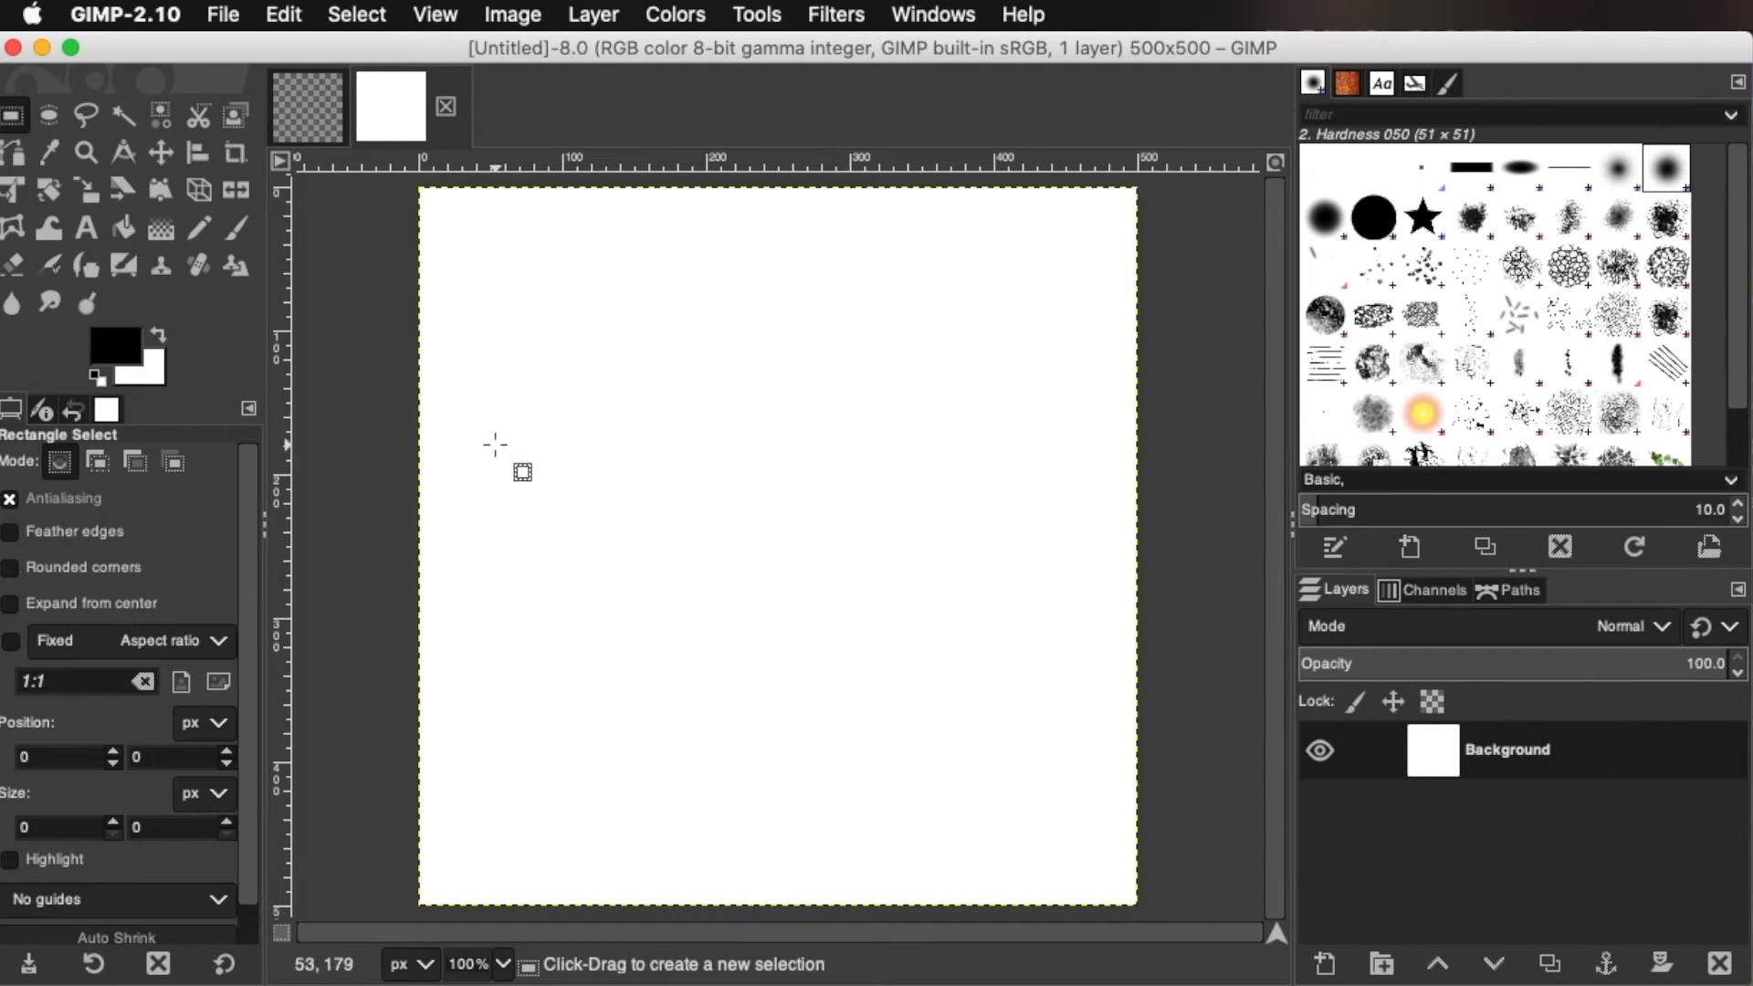
click(301, 117)
click(420, 111)
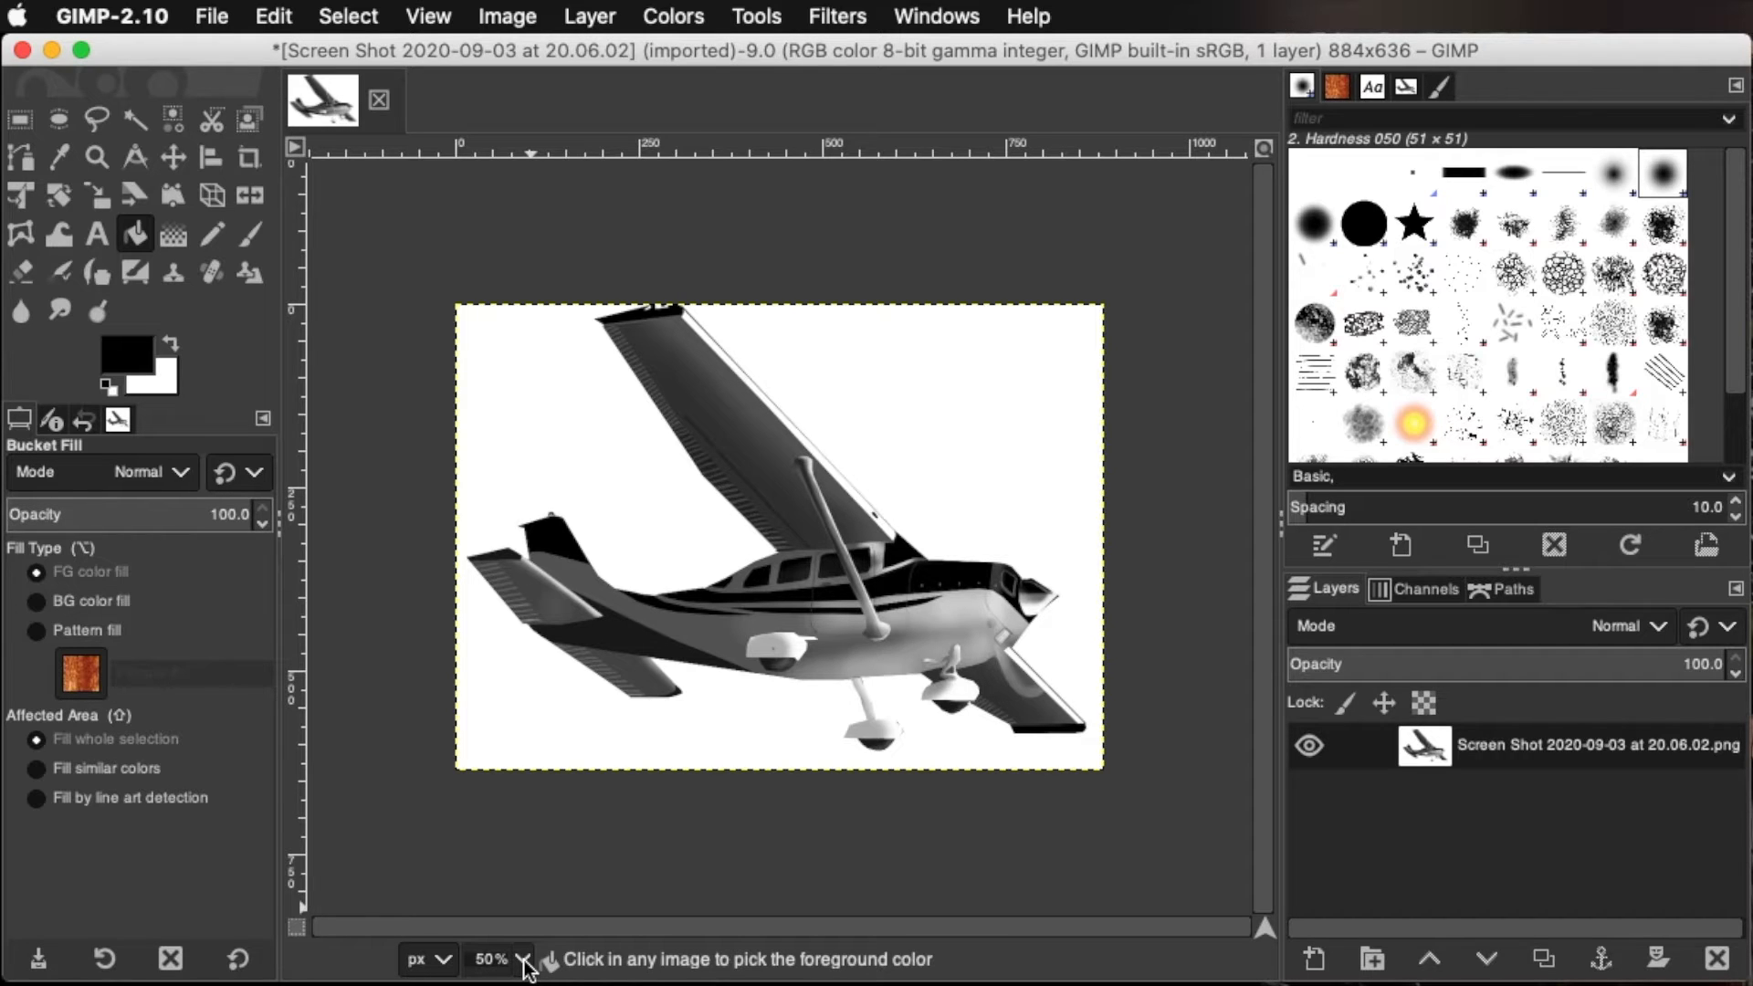
View the airplane image at 100%, at 12.5% and again at 50% zoom
key(shift)
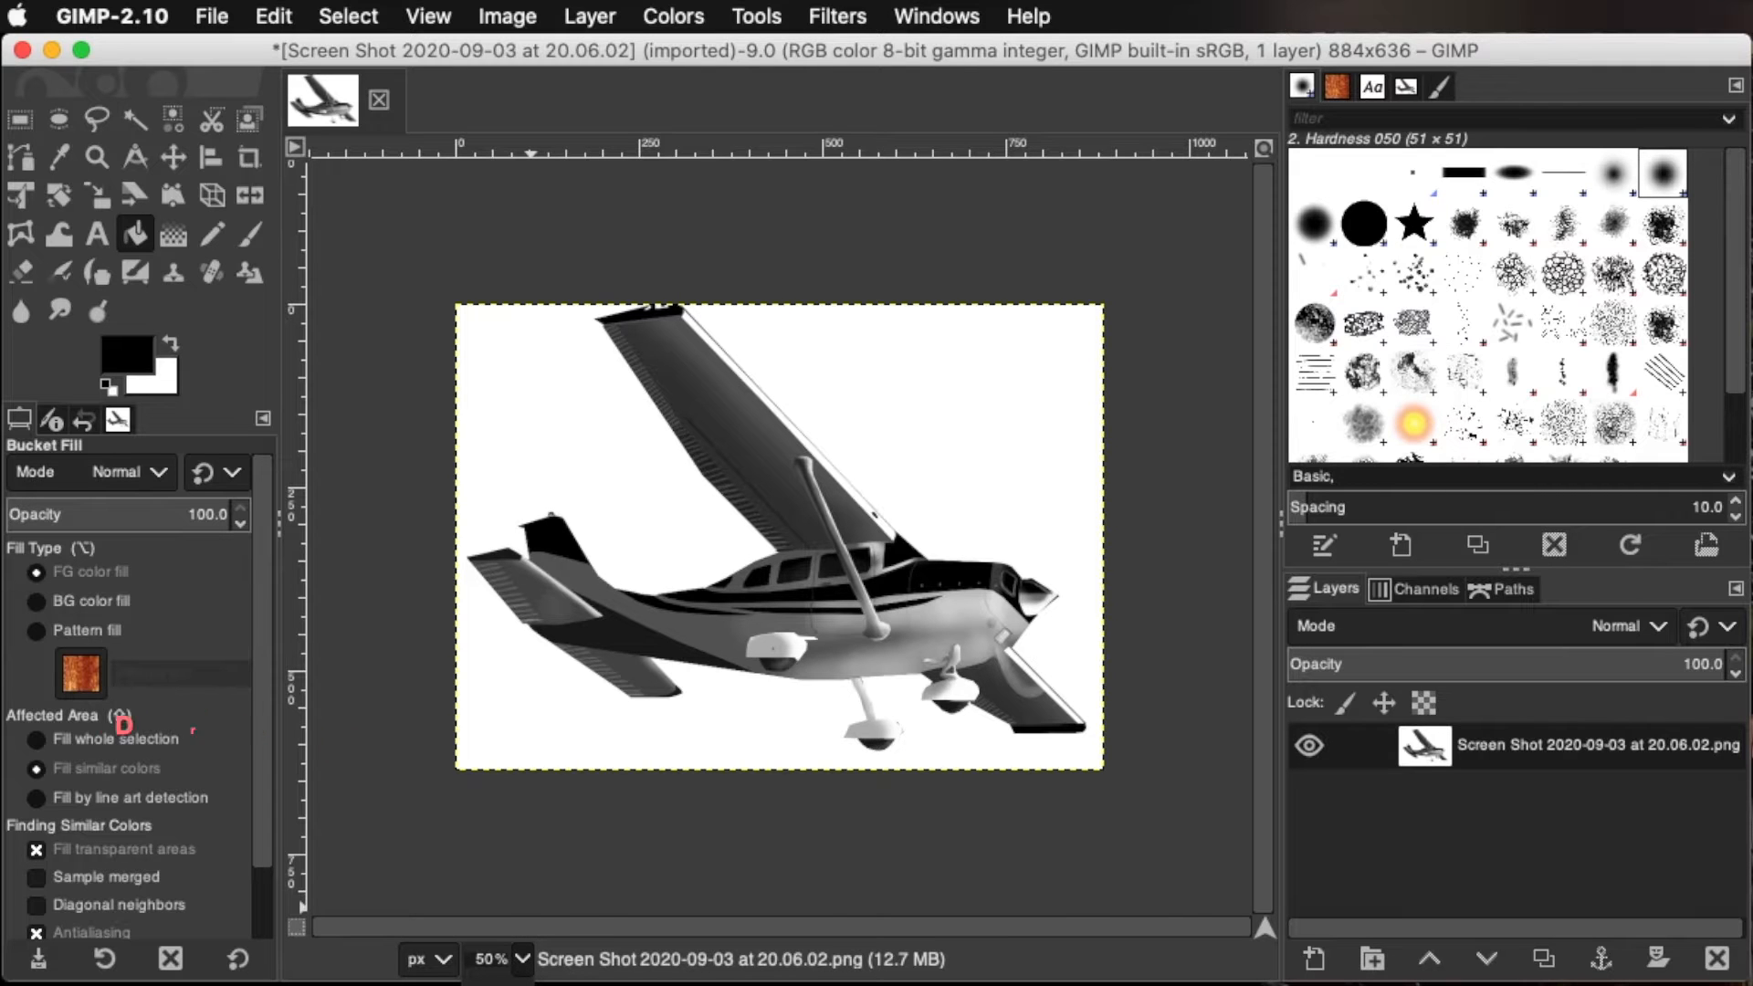
click(497, 930)
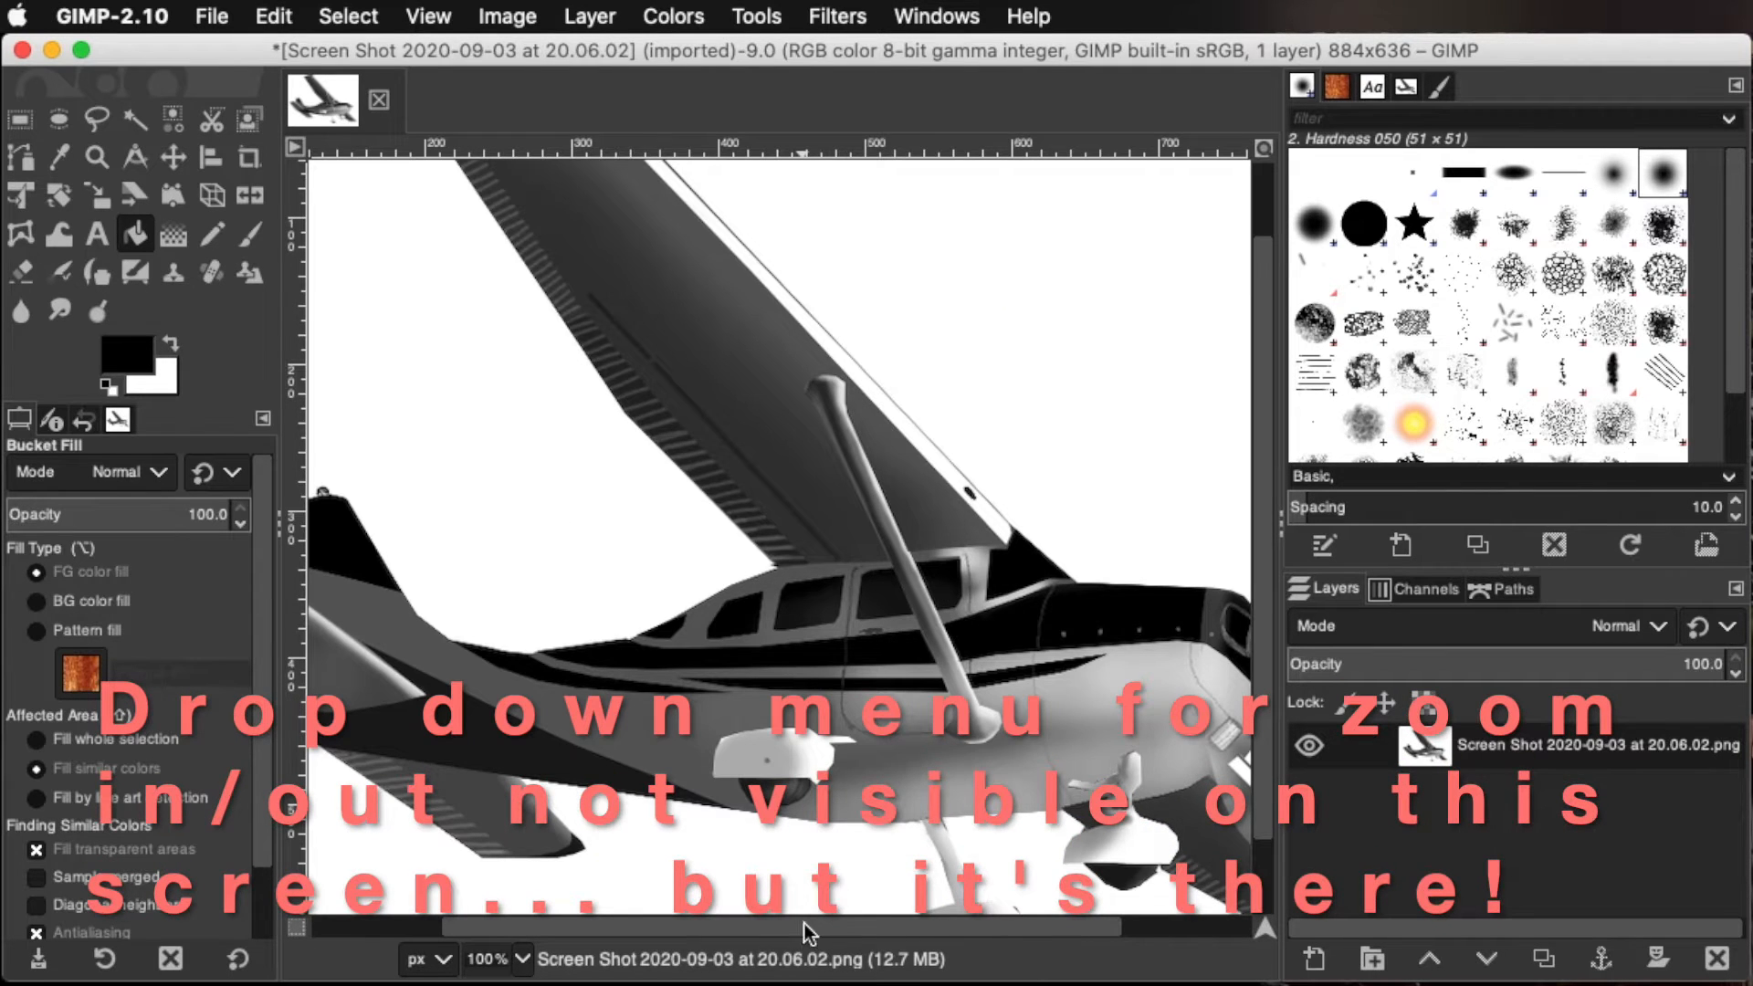
drag(804, 925, 663, 899)
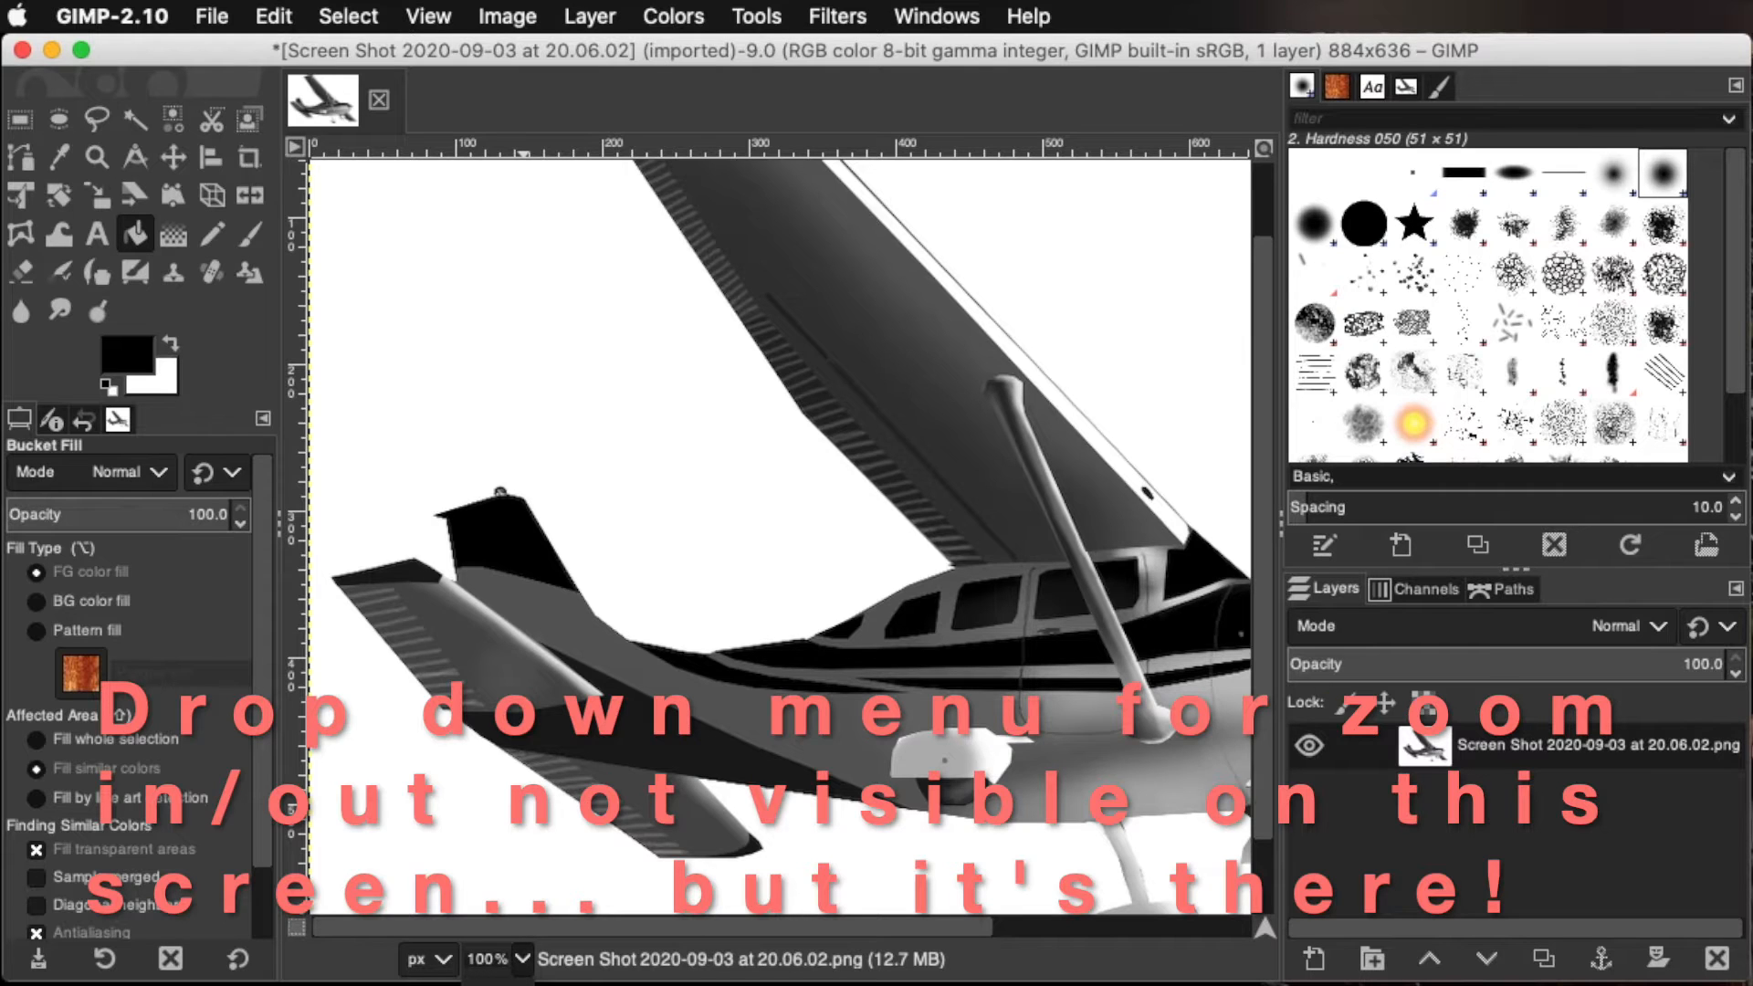
click(498, 984)
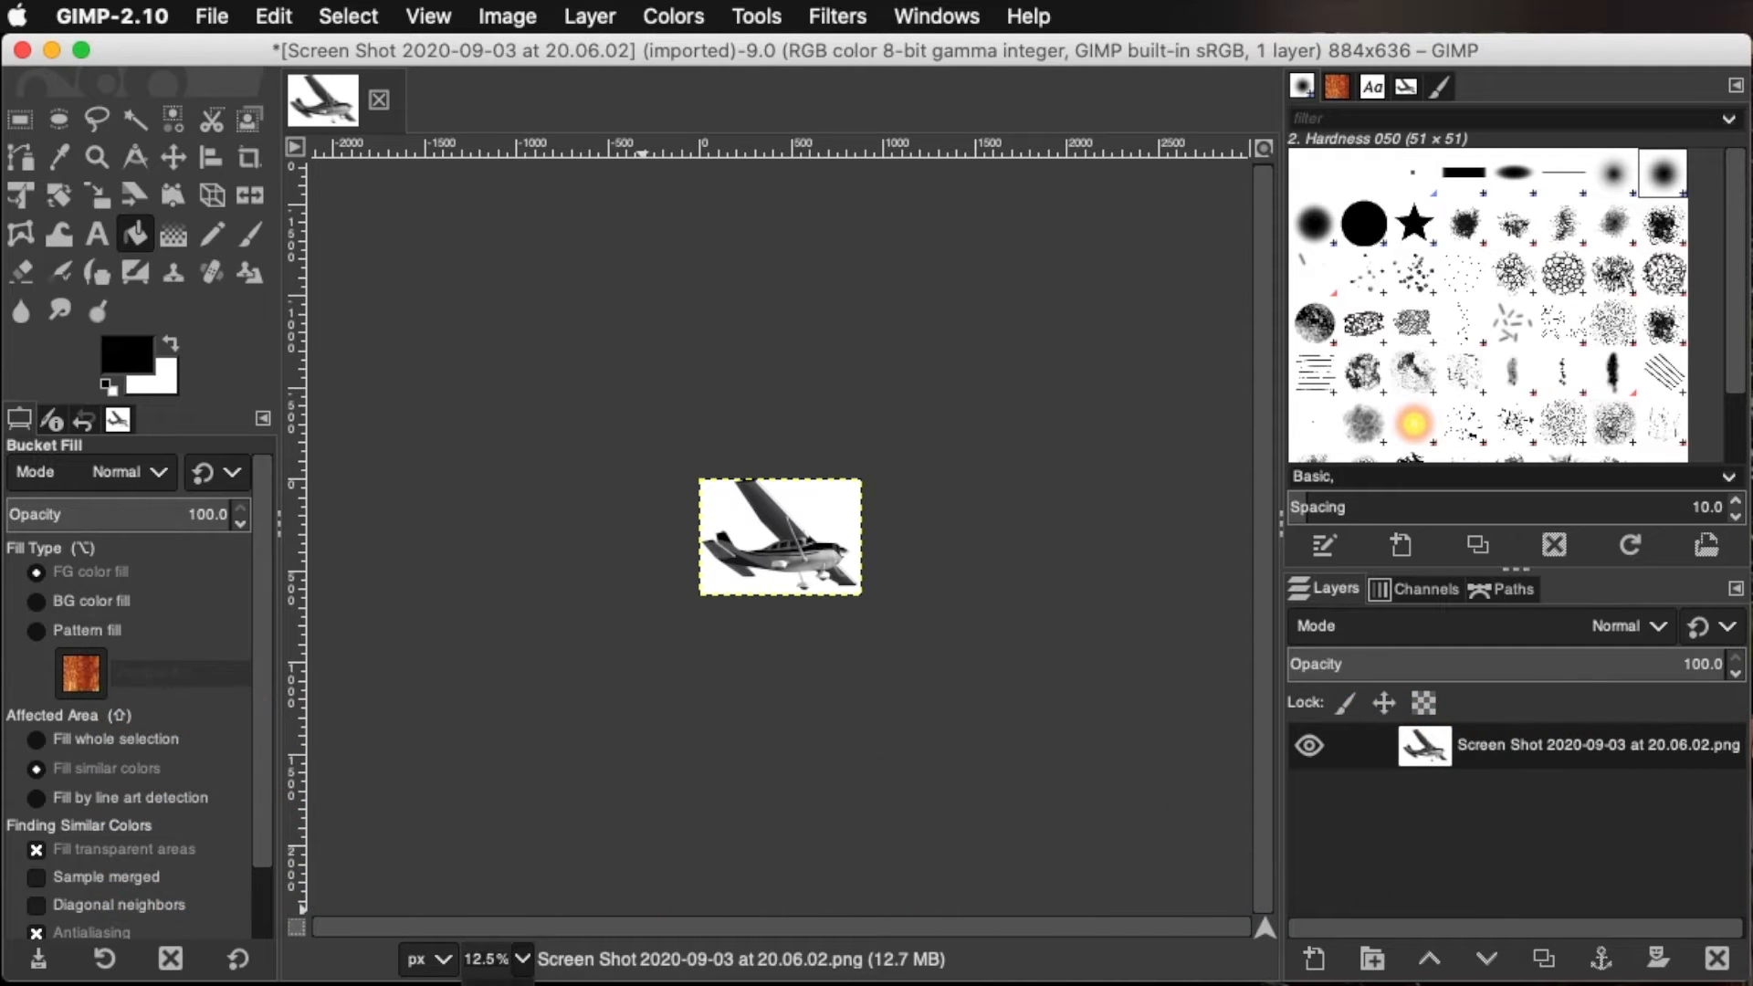
key(1)
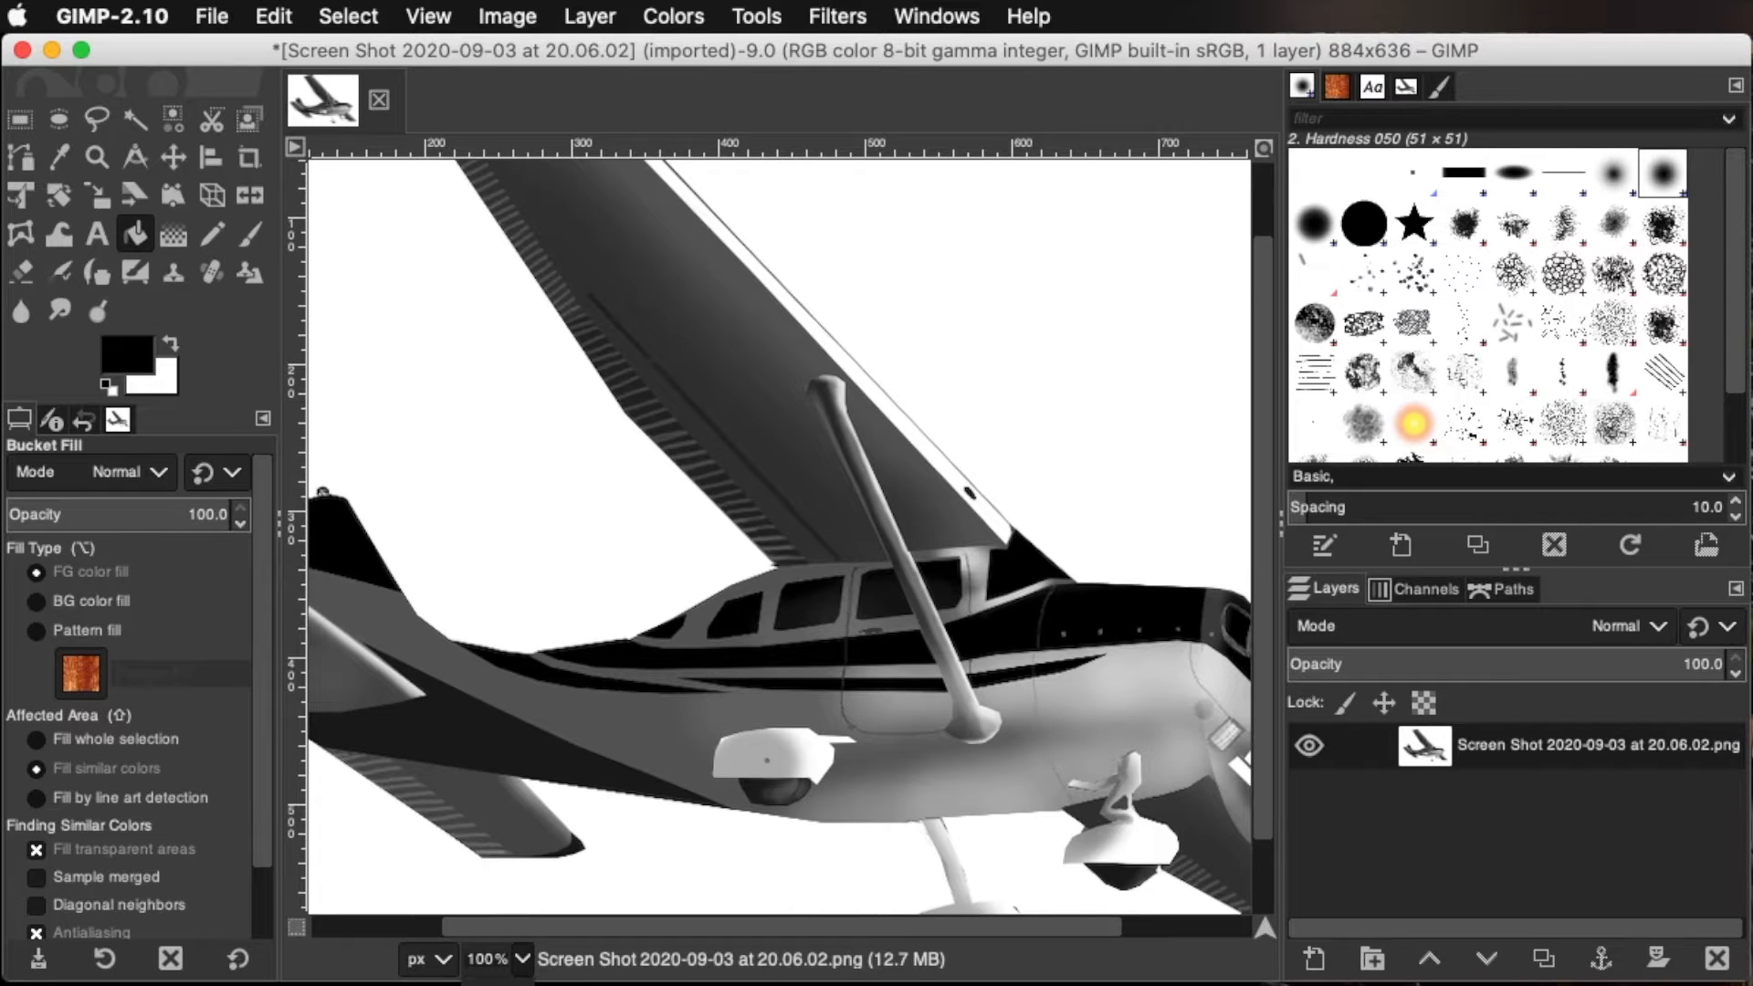
key(shift+2)
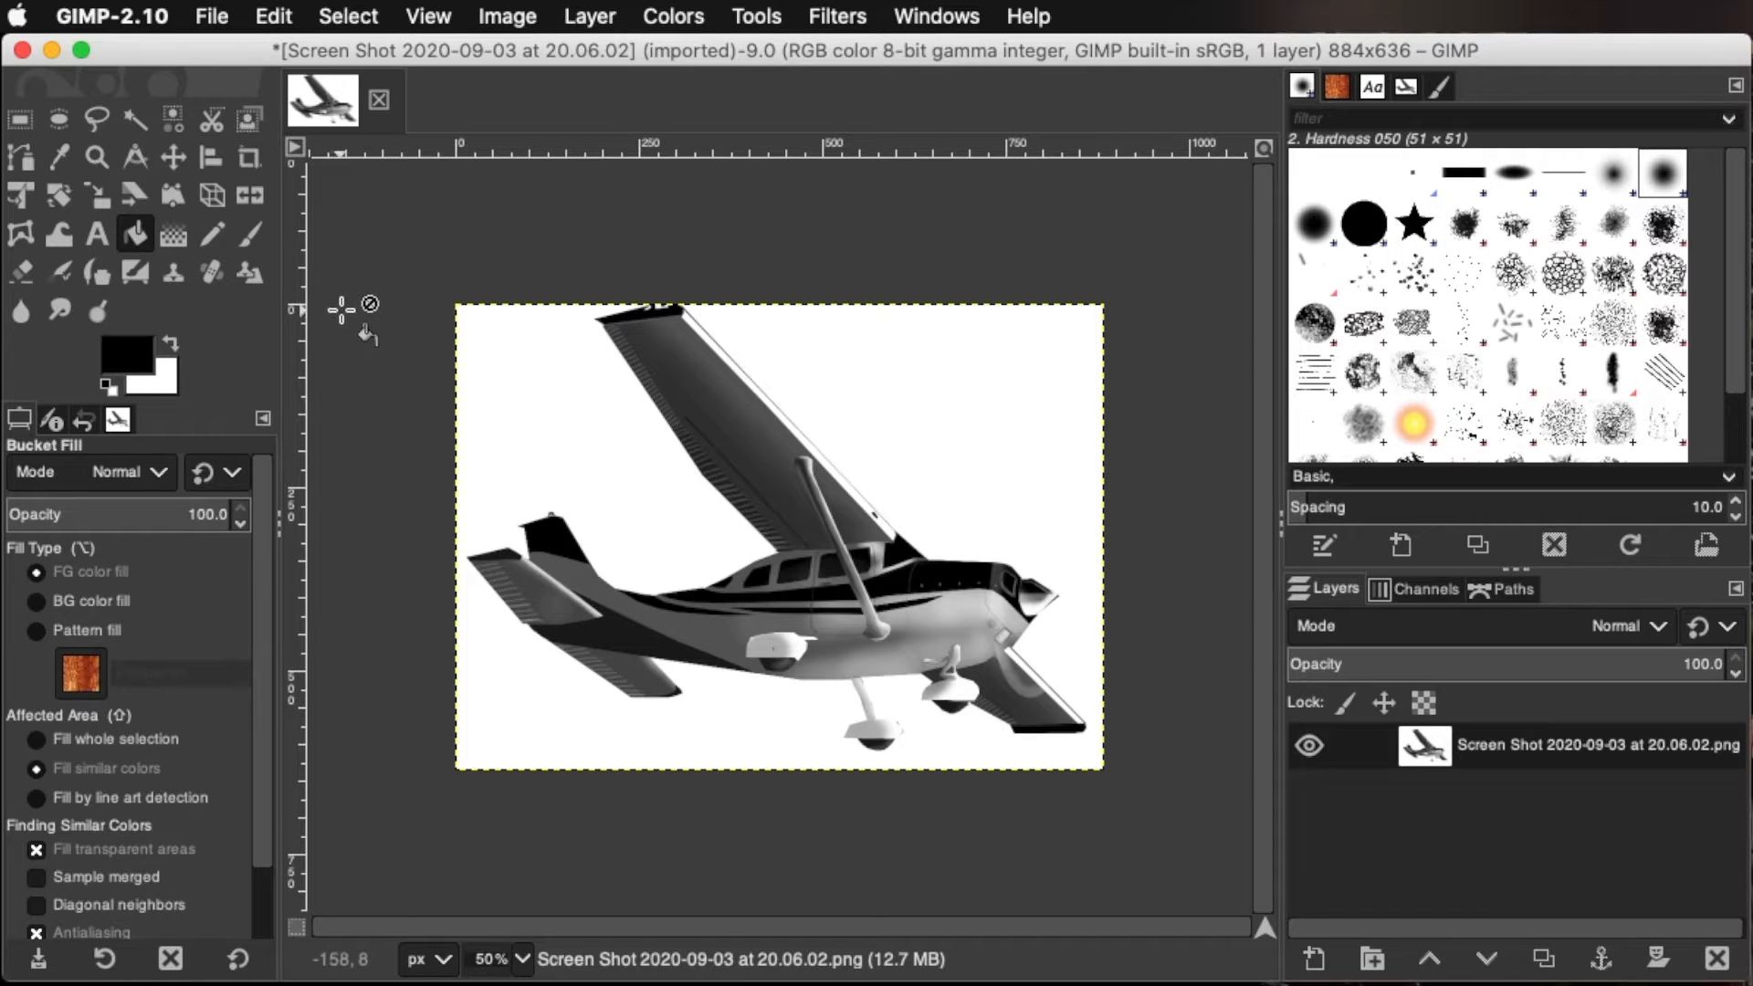
Paint freehand black loops across the airplane with the Paintbrush at size 10
click(254, 242)
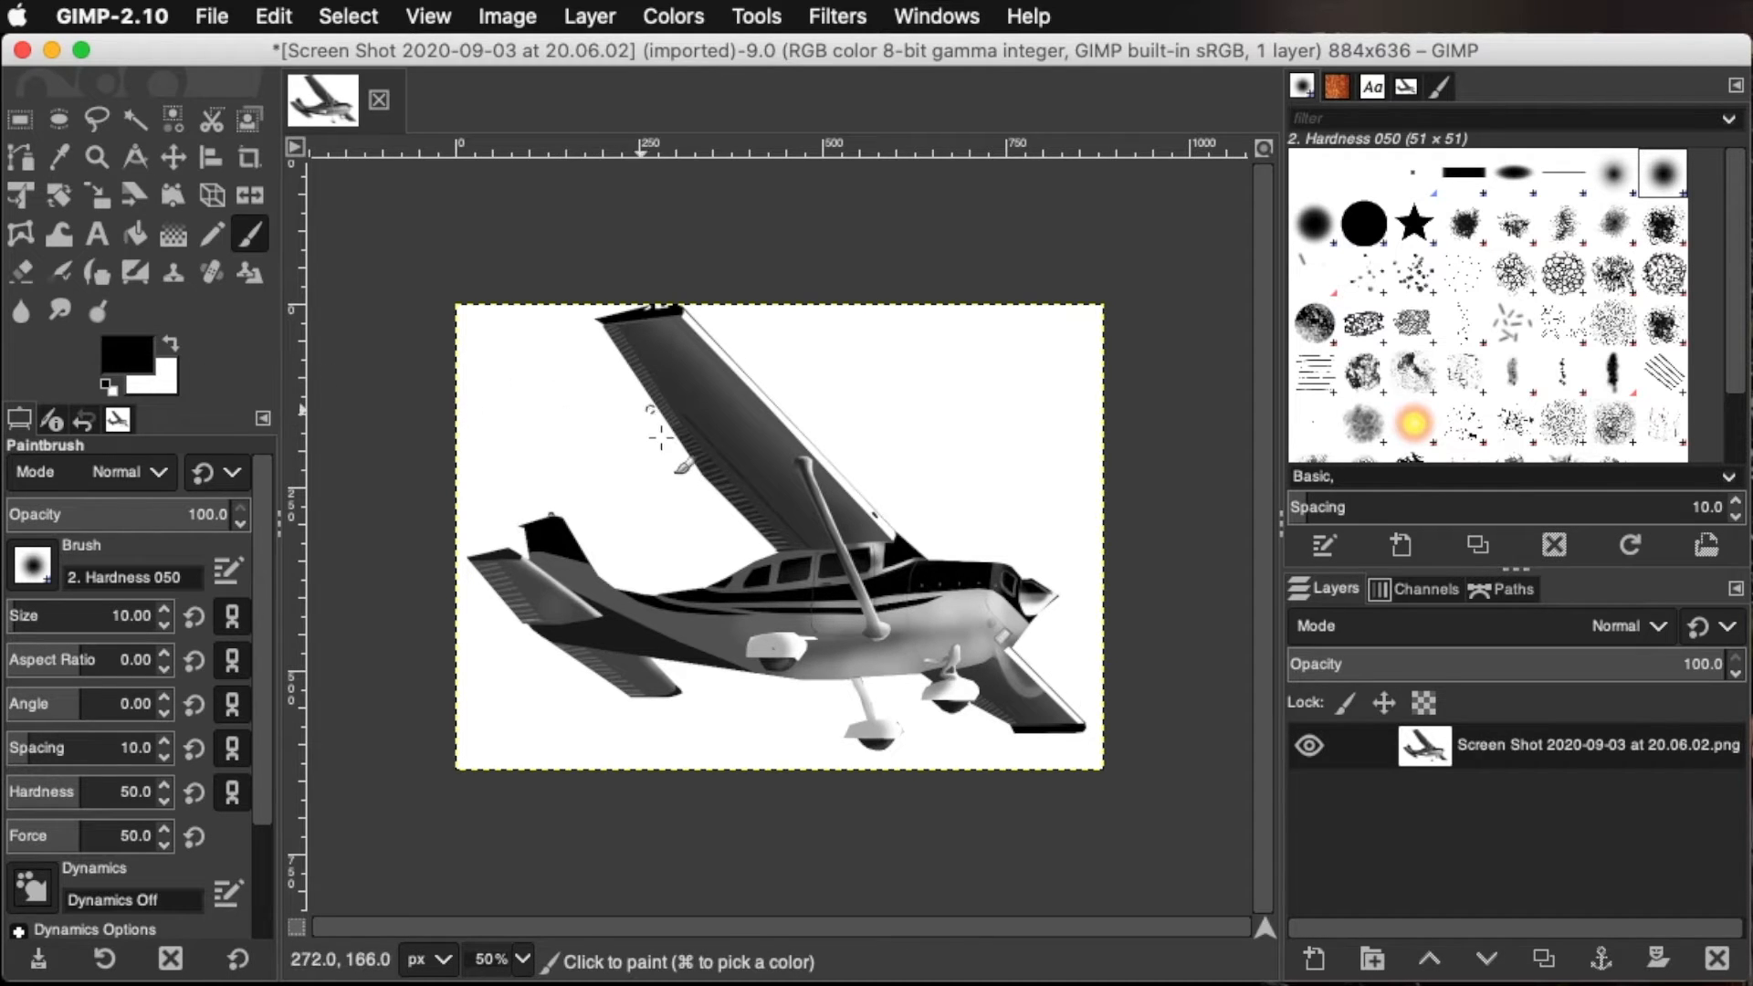
mouse_move(645, 414)
mouse_down()
mouse_move(519, 514)
mouse_move(798, 432)
mouse_move(596, 543)
mouse_move(981, 499)
mouse_move(730, 626)
mouse_move(771, 664)
mouse_move(942, 520)
mouse_move(698, 523)
mouse_move(714, 534)
mouse_move(762, 381)
mouse_move(658, 439)
mouse_up()
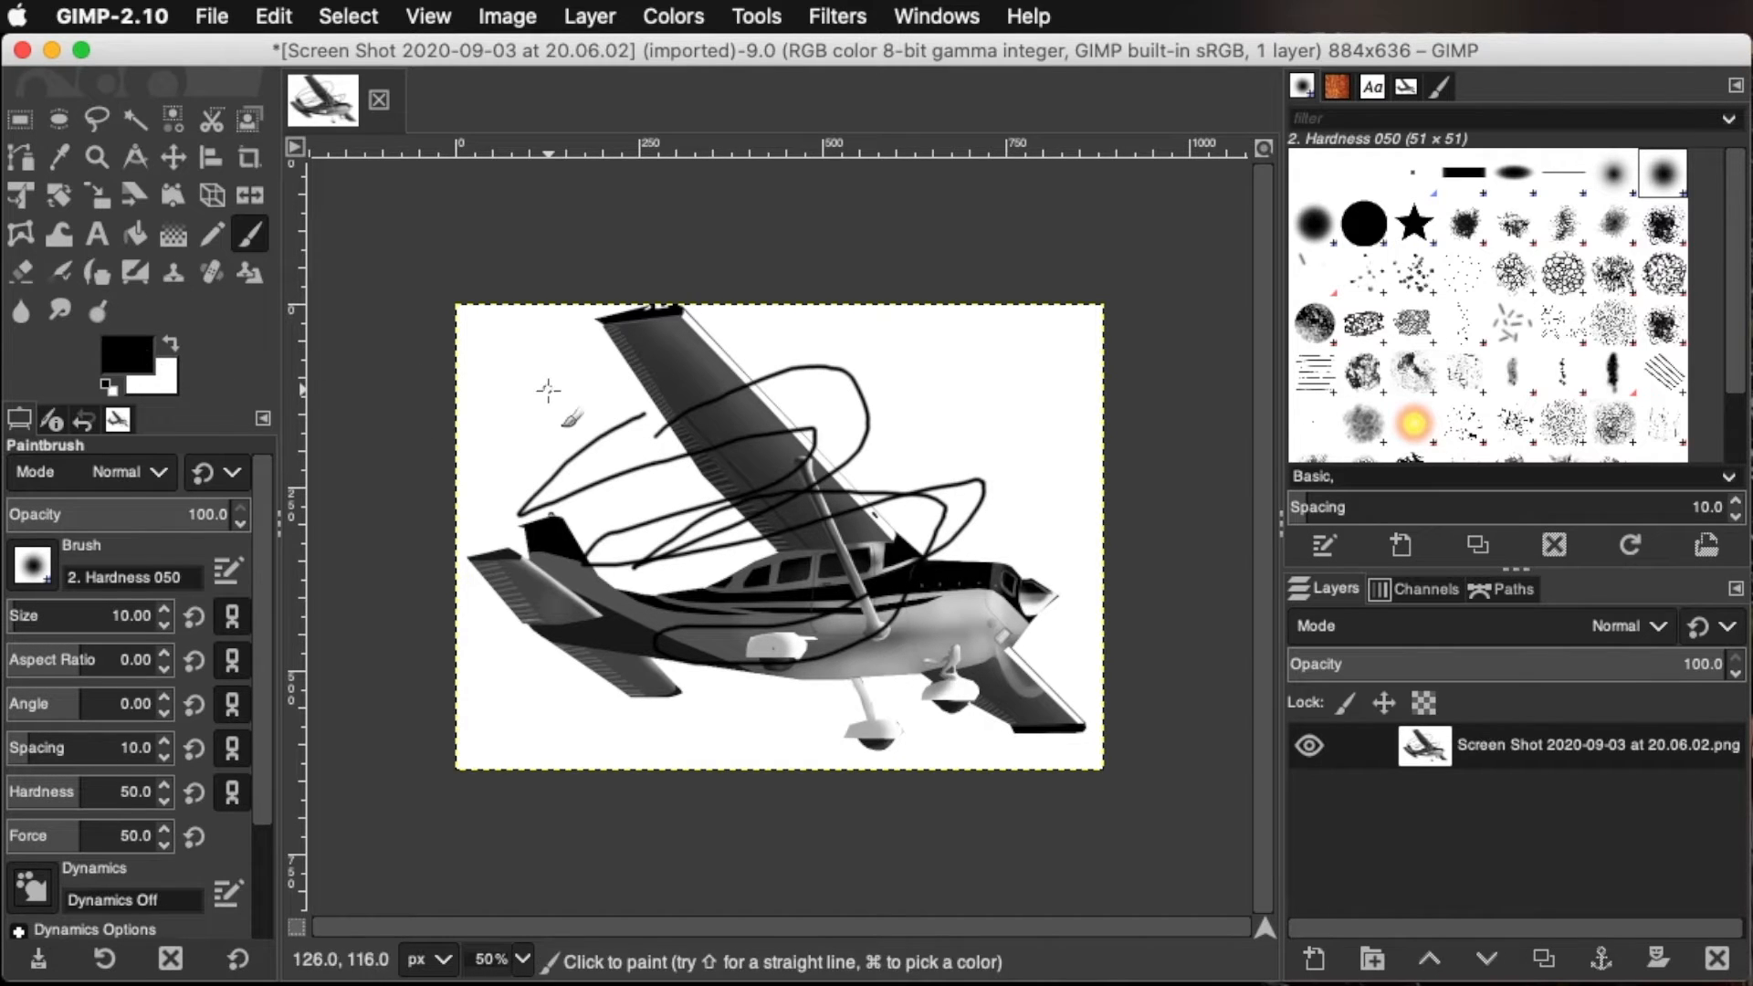
Set the foreground color to pure red, ff0000
click(128, 353)
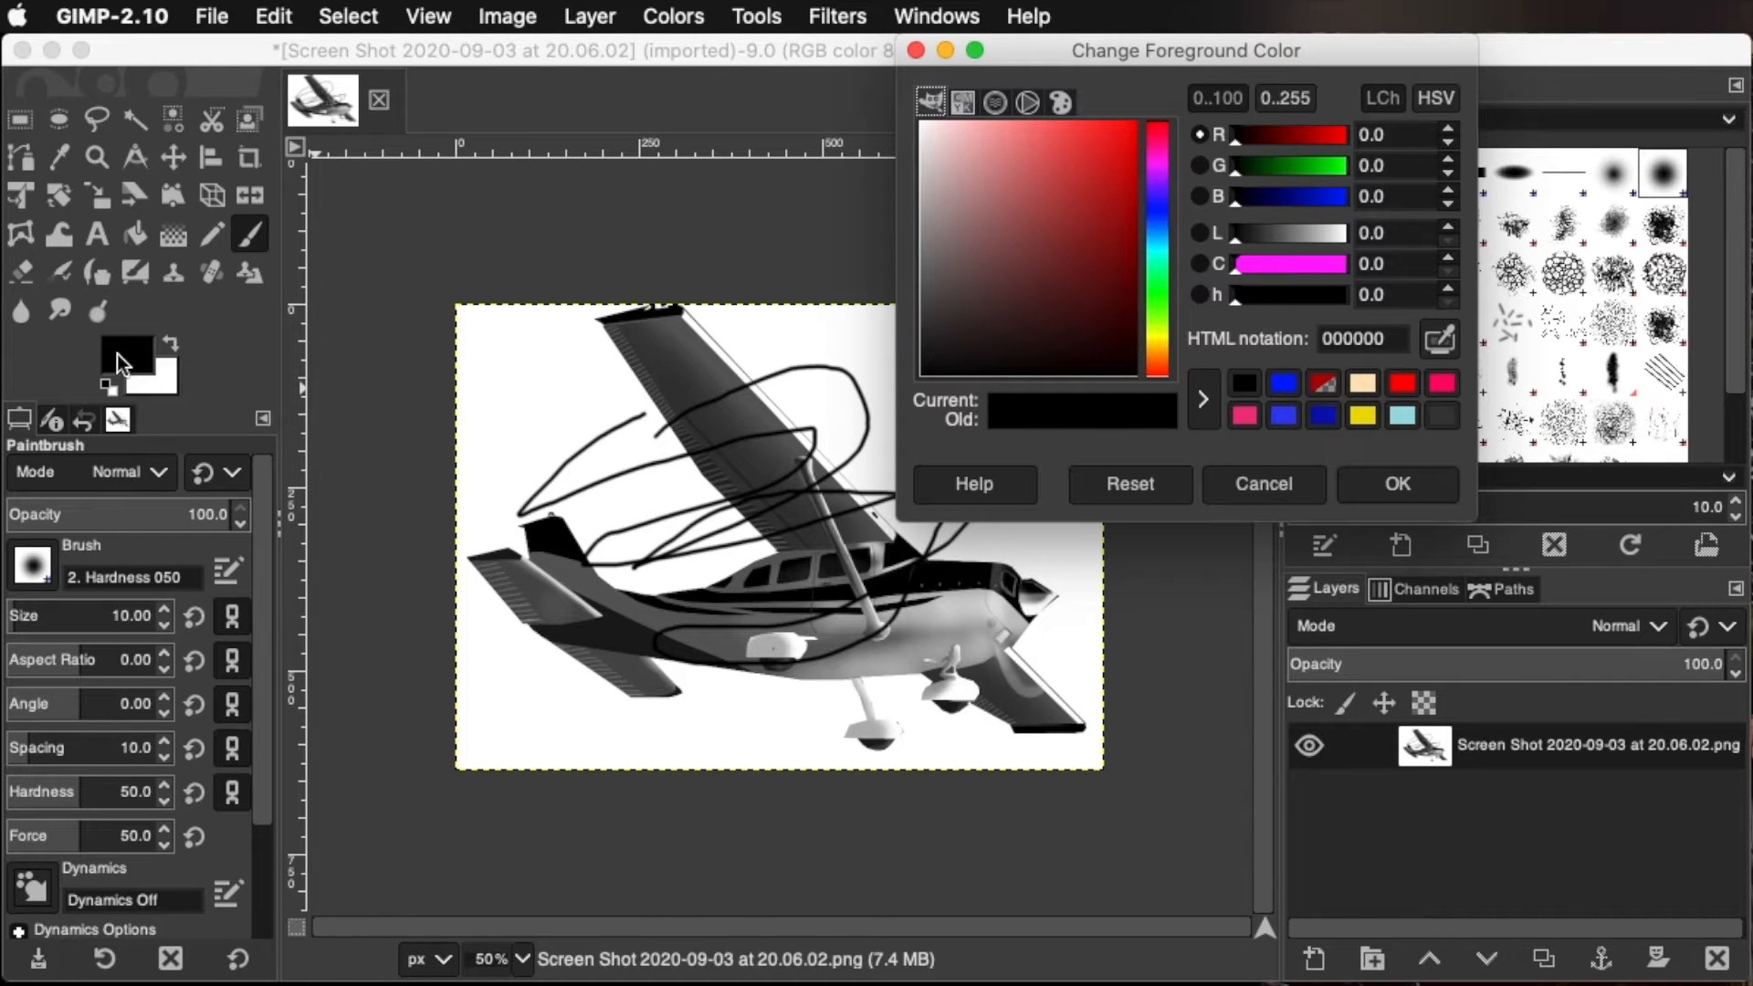
drag(1127, 176, 1220, 128)
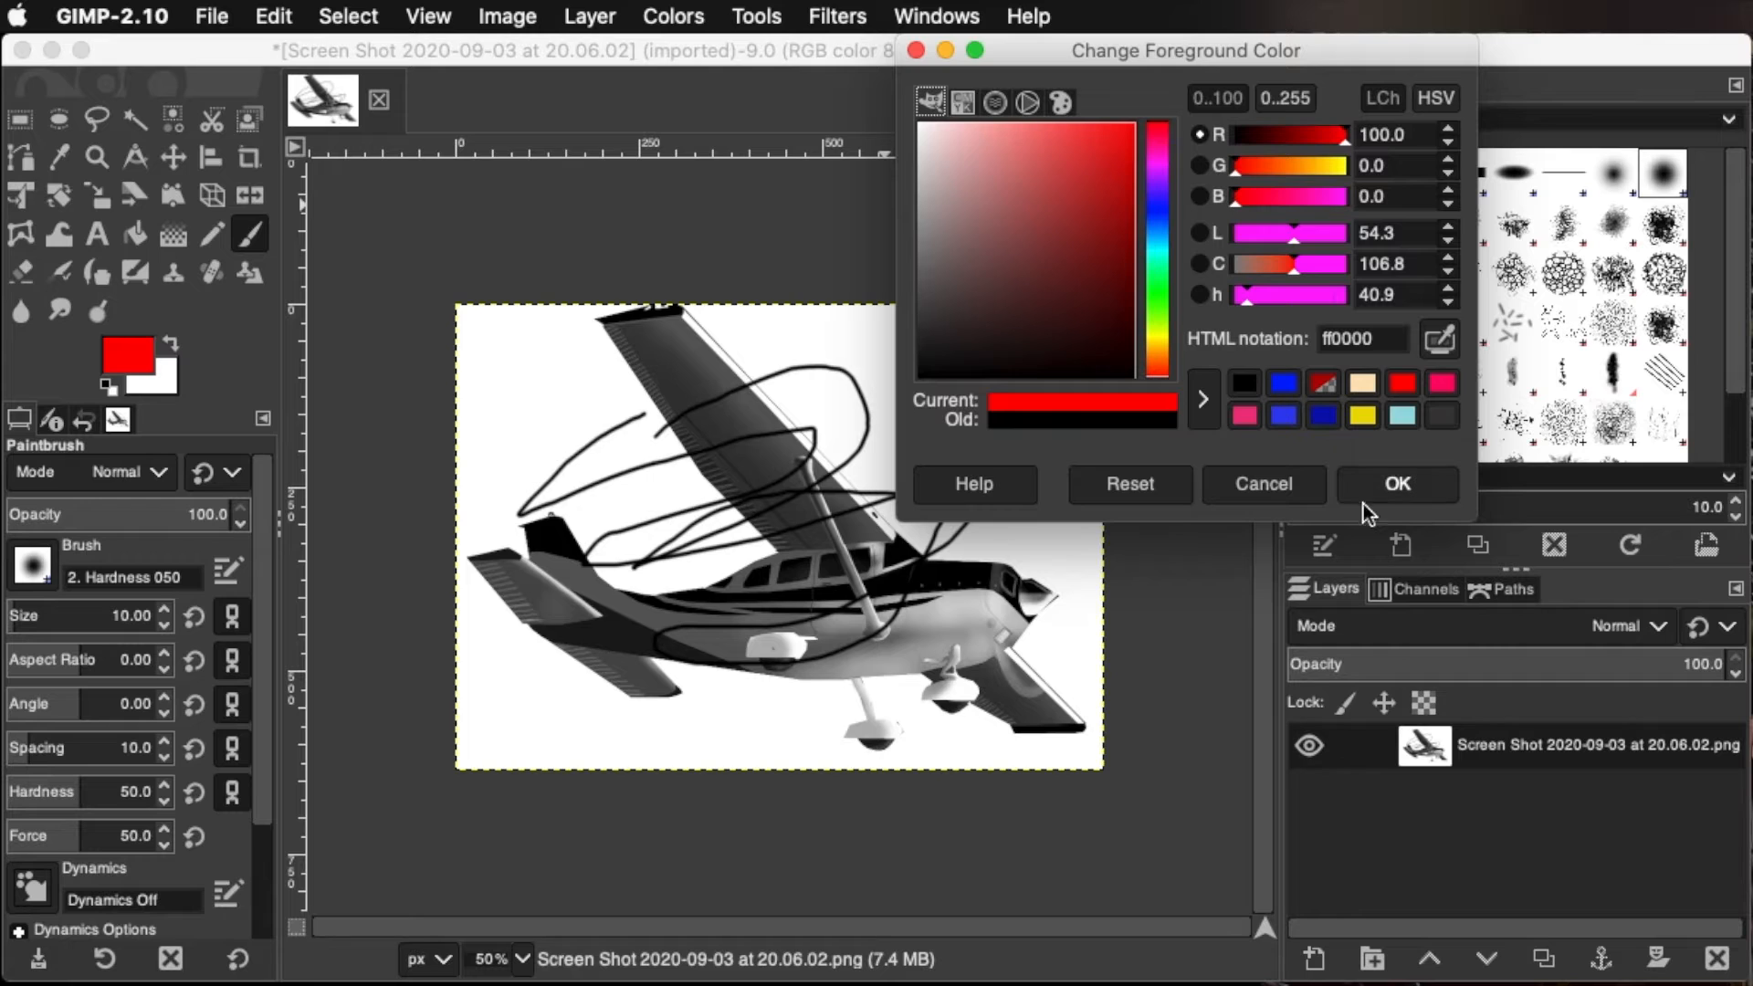
click(1397, 486)
Paint freehand red loops over the airplane, and undo both the red and the black brush strokes
mouse_move(803, 519)
mouse_down()
mouse_move(641, 495)
mouse_move(696, 512)
mouse_move(706, 623)
mouse_move(639, 527)
mouse_up()
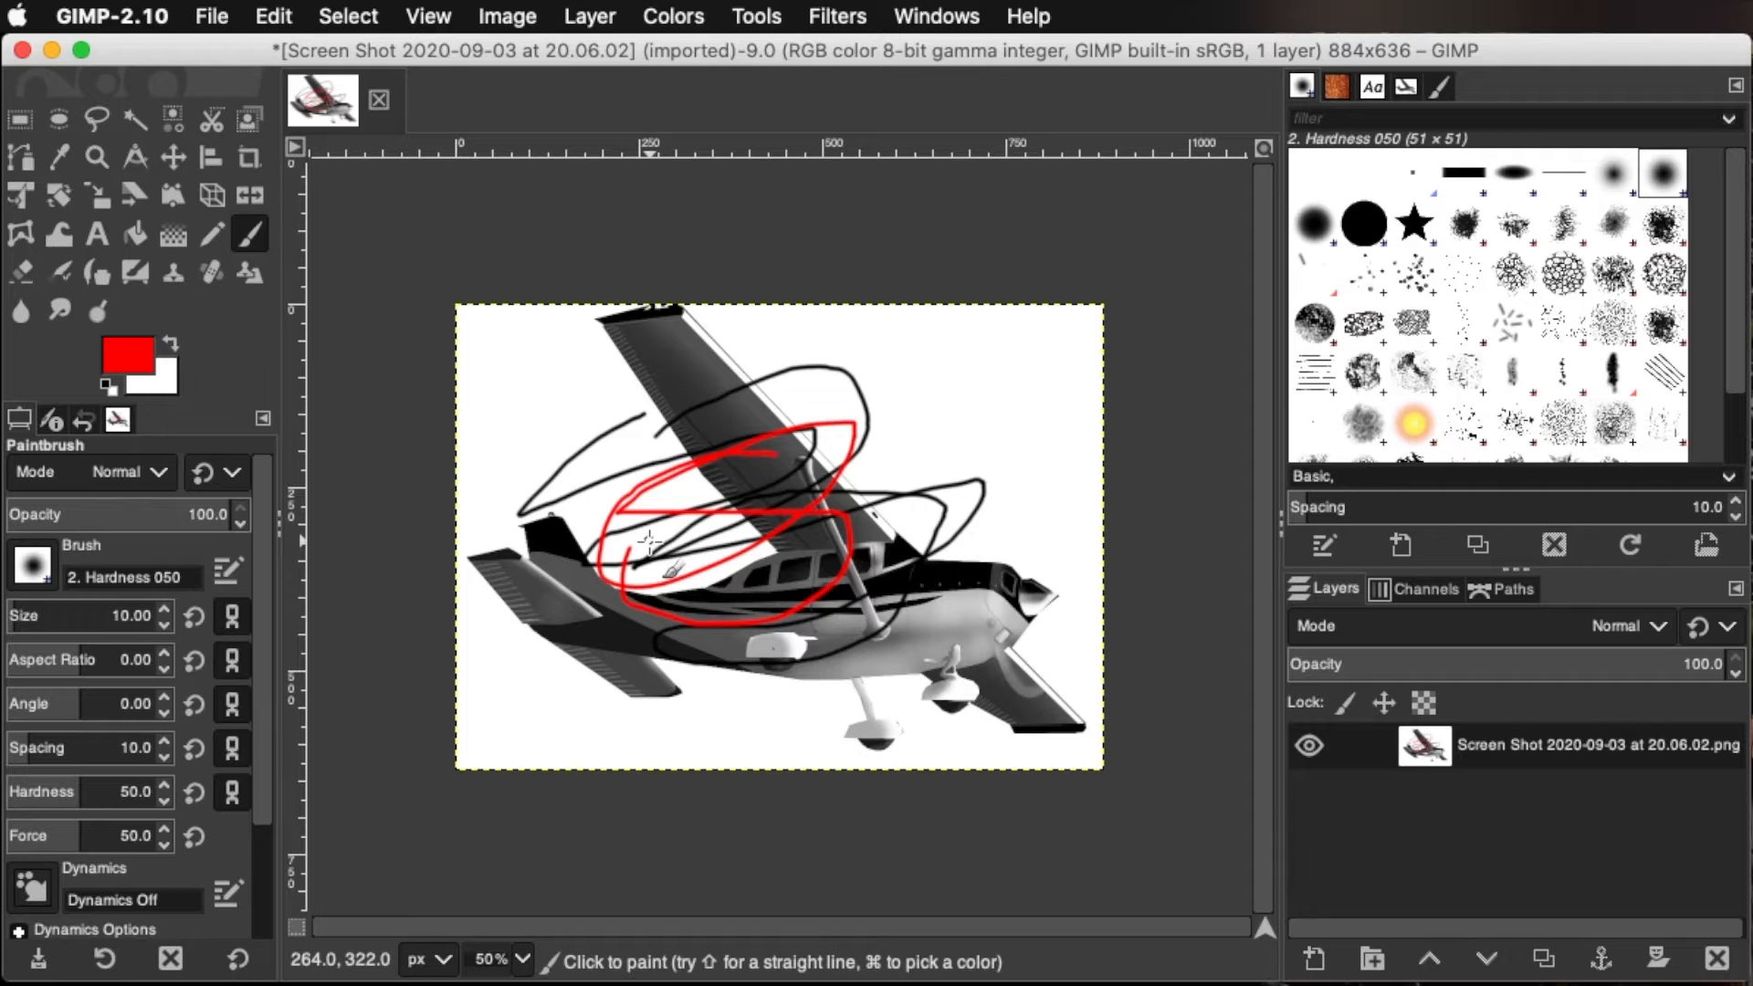
key(super)
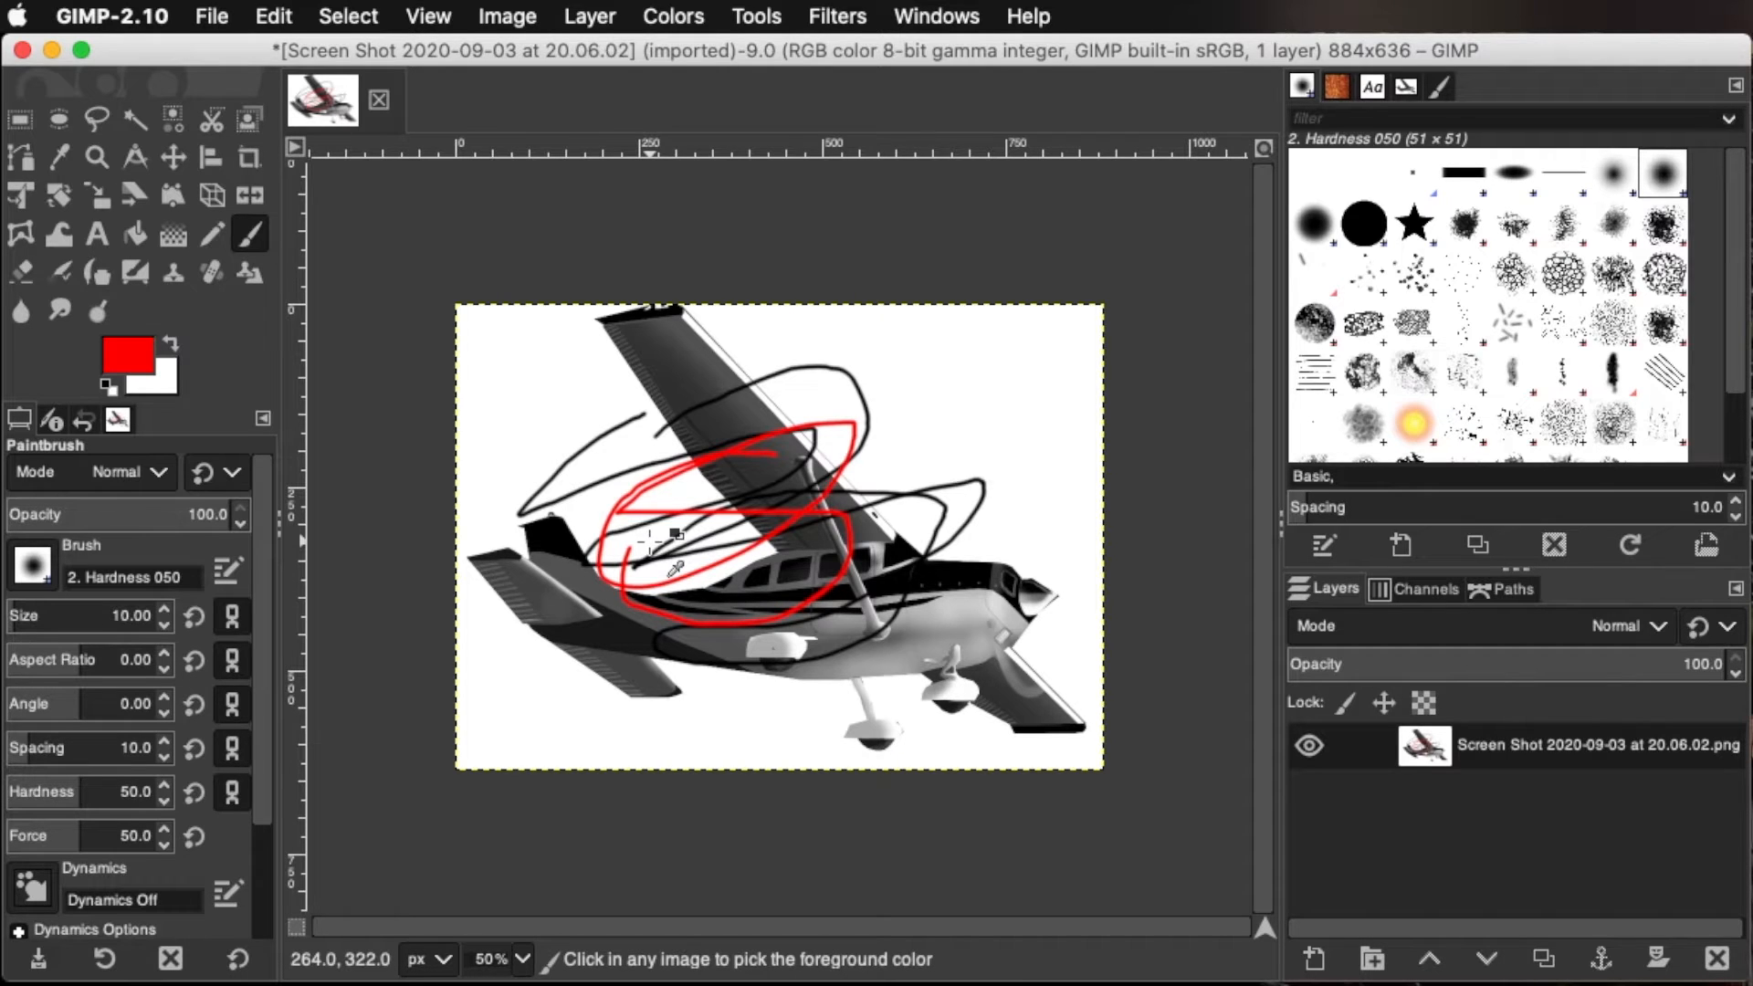
key(super+z)
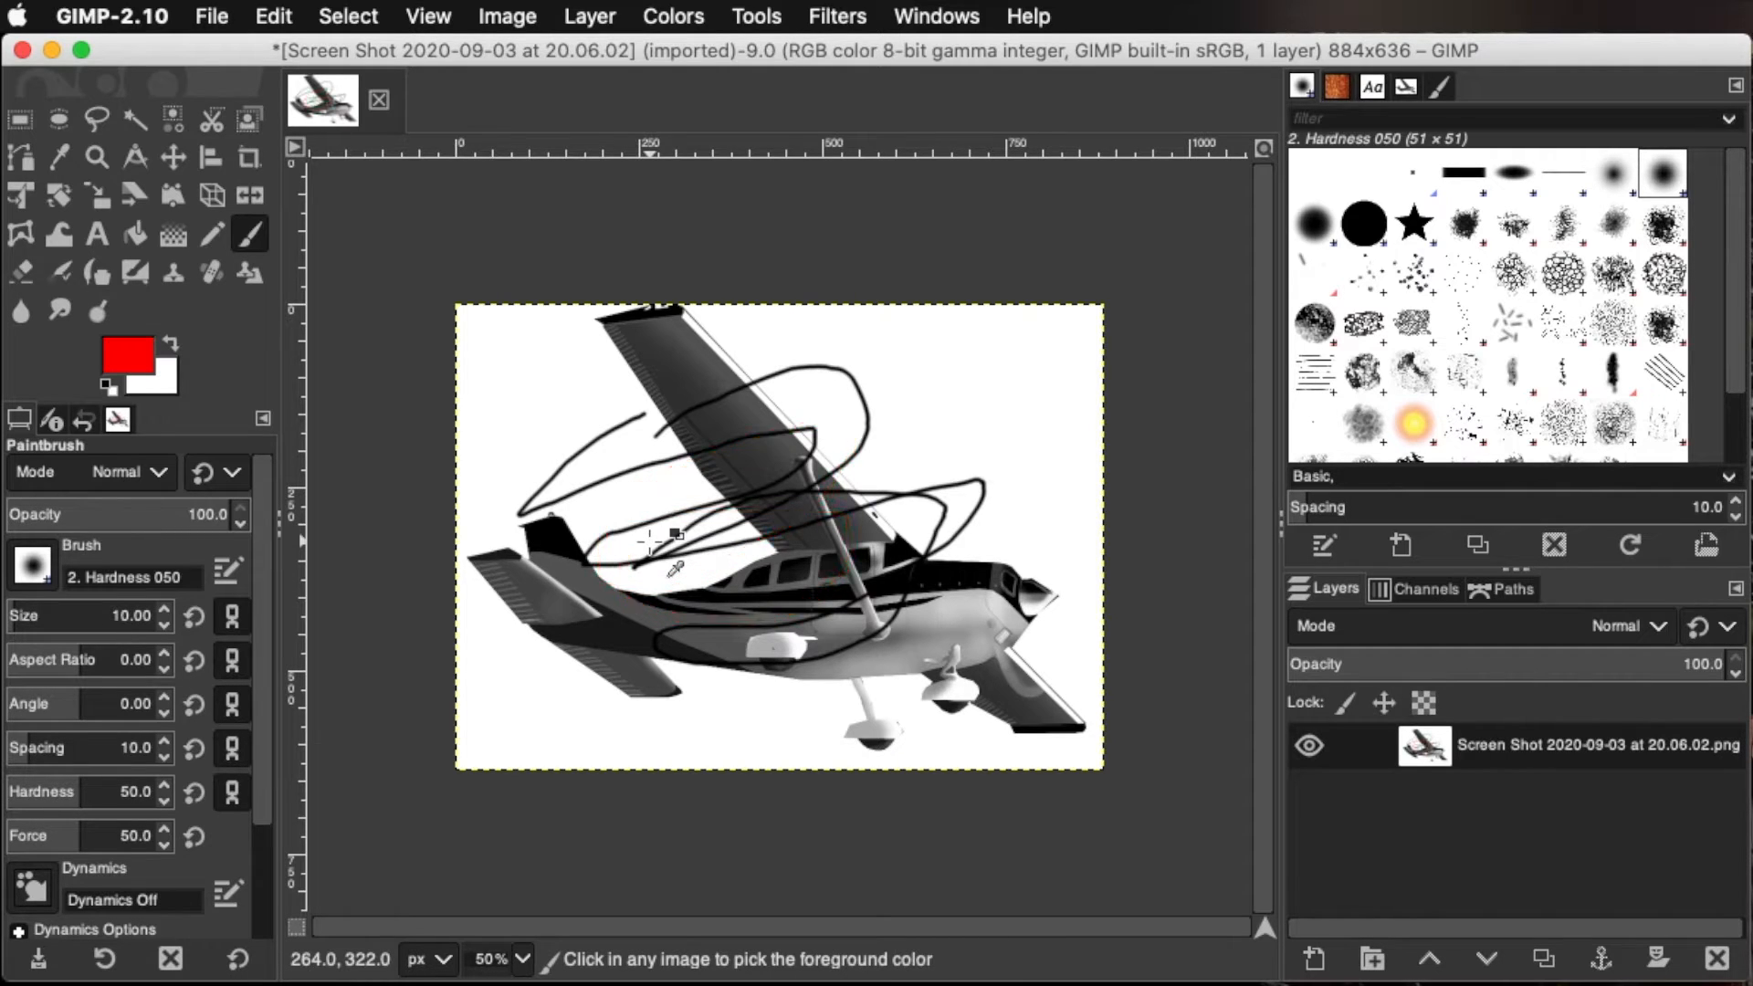
key(super+z)
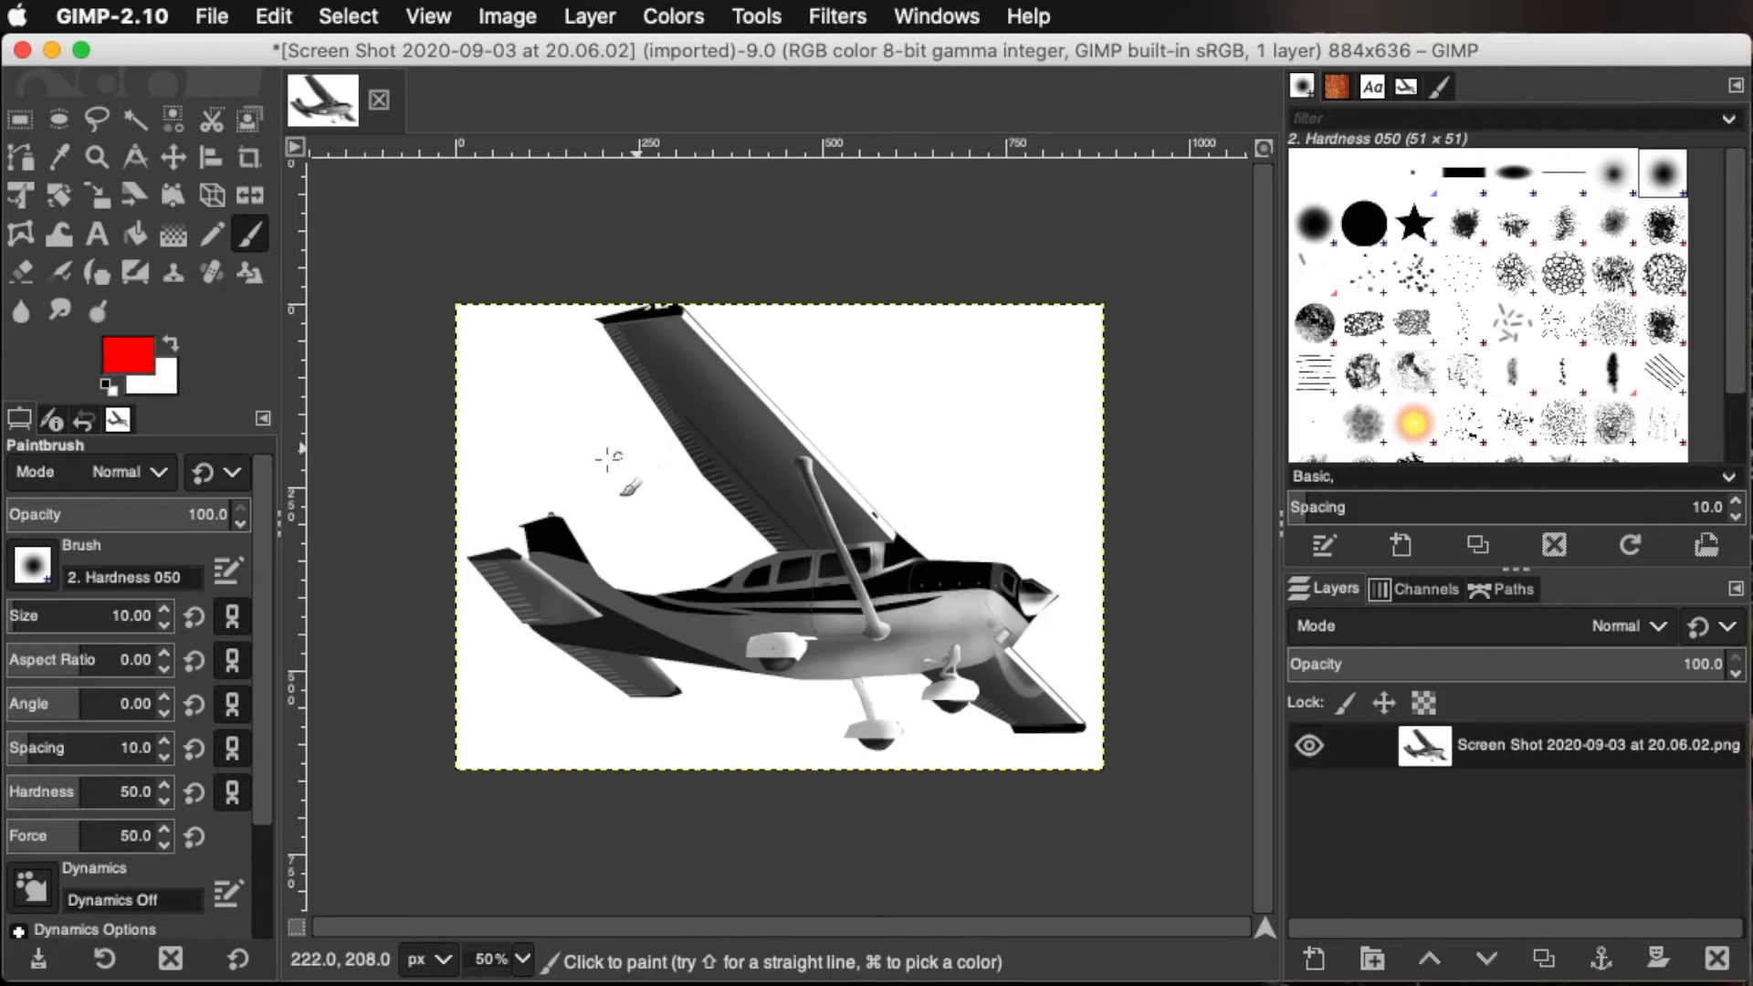
Paint a red zigzag stroke across the airplane, undo it, and look up the Undo and Redo commands
mouse_move(581, 449)
mouse_down()
mouse_move(796, 545)
mouse_move(860, 621)
mouse_up()
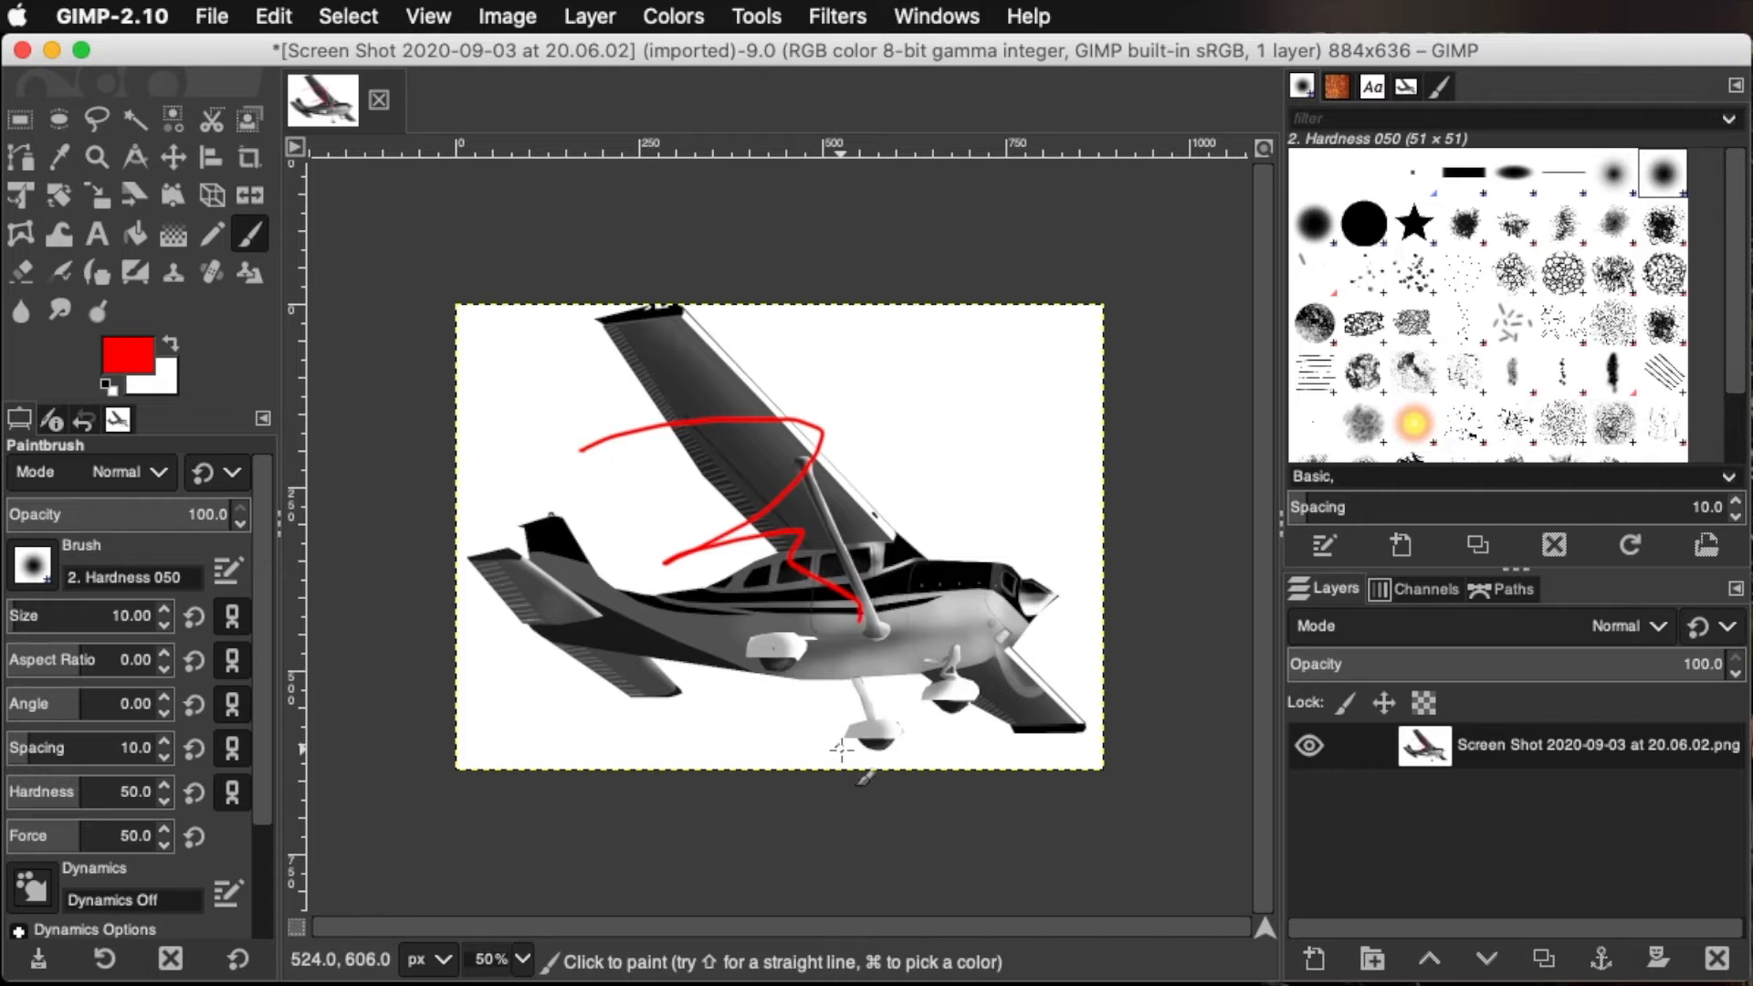
key(super)
key(super+z)
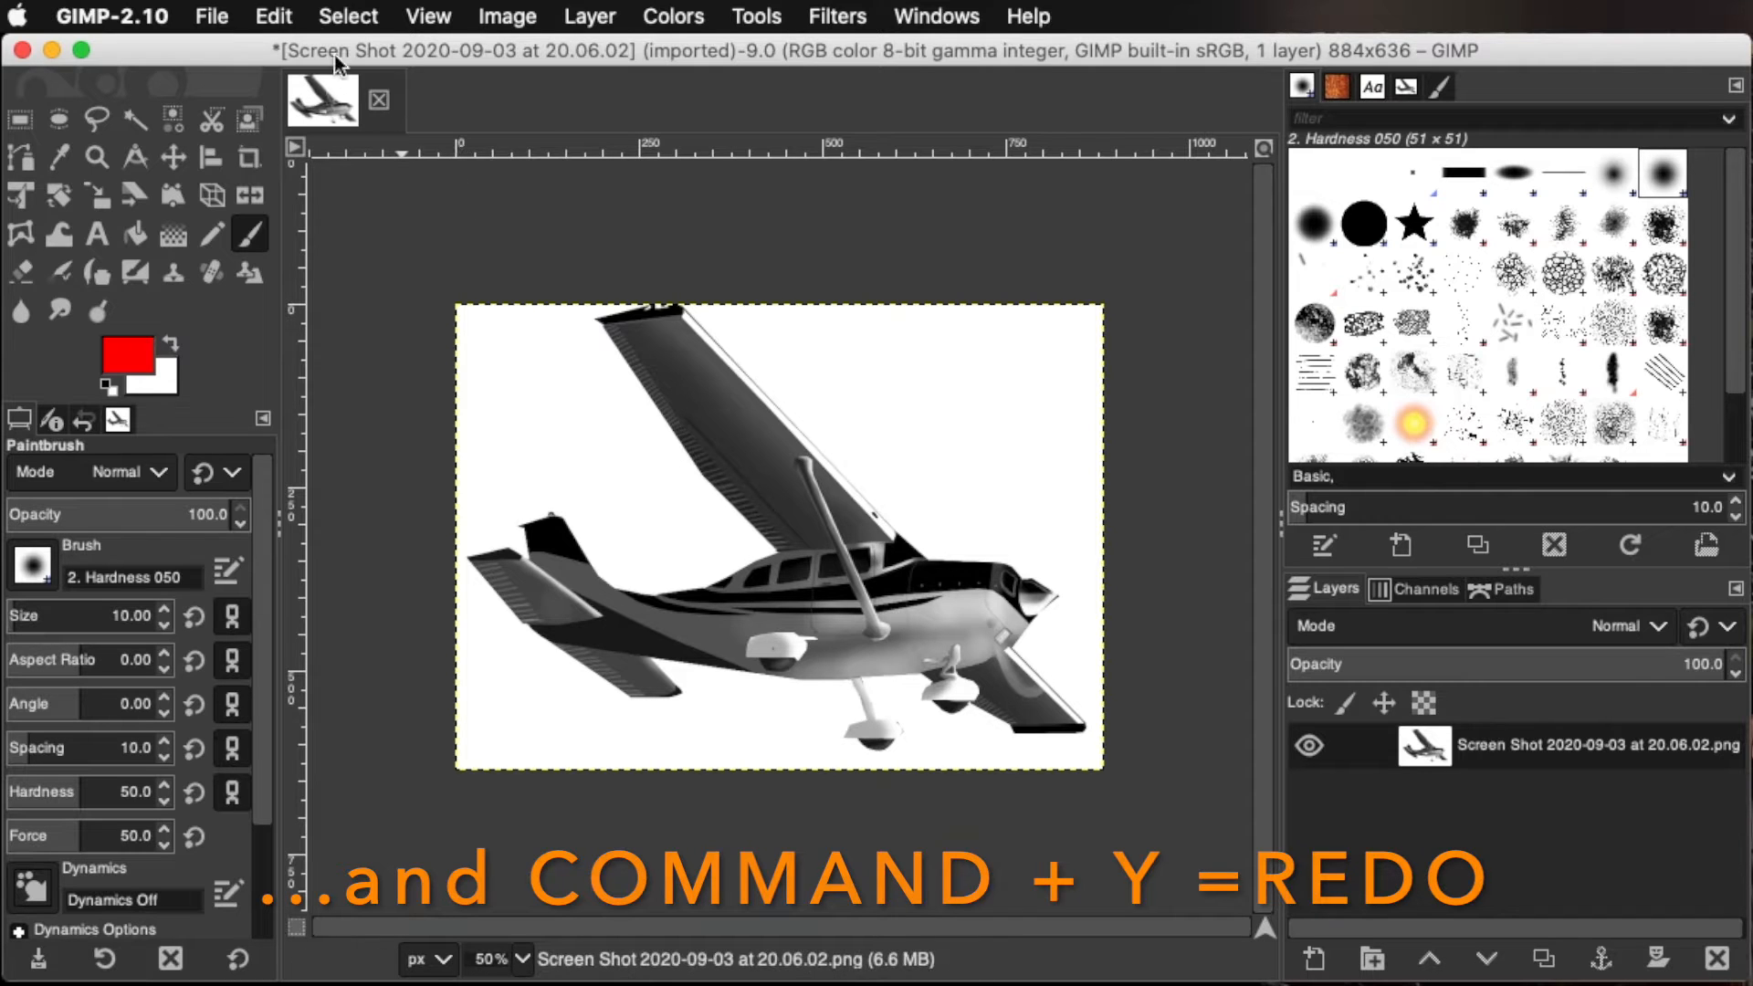
click(277, 17)
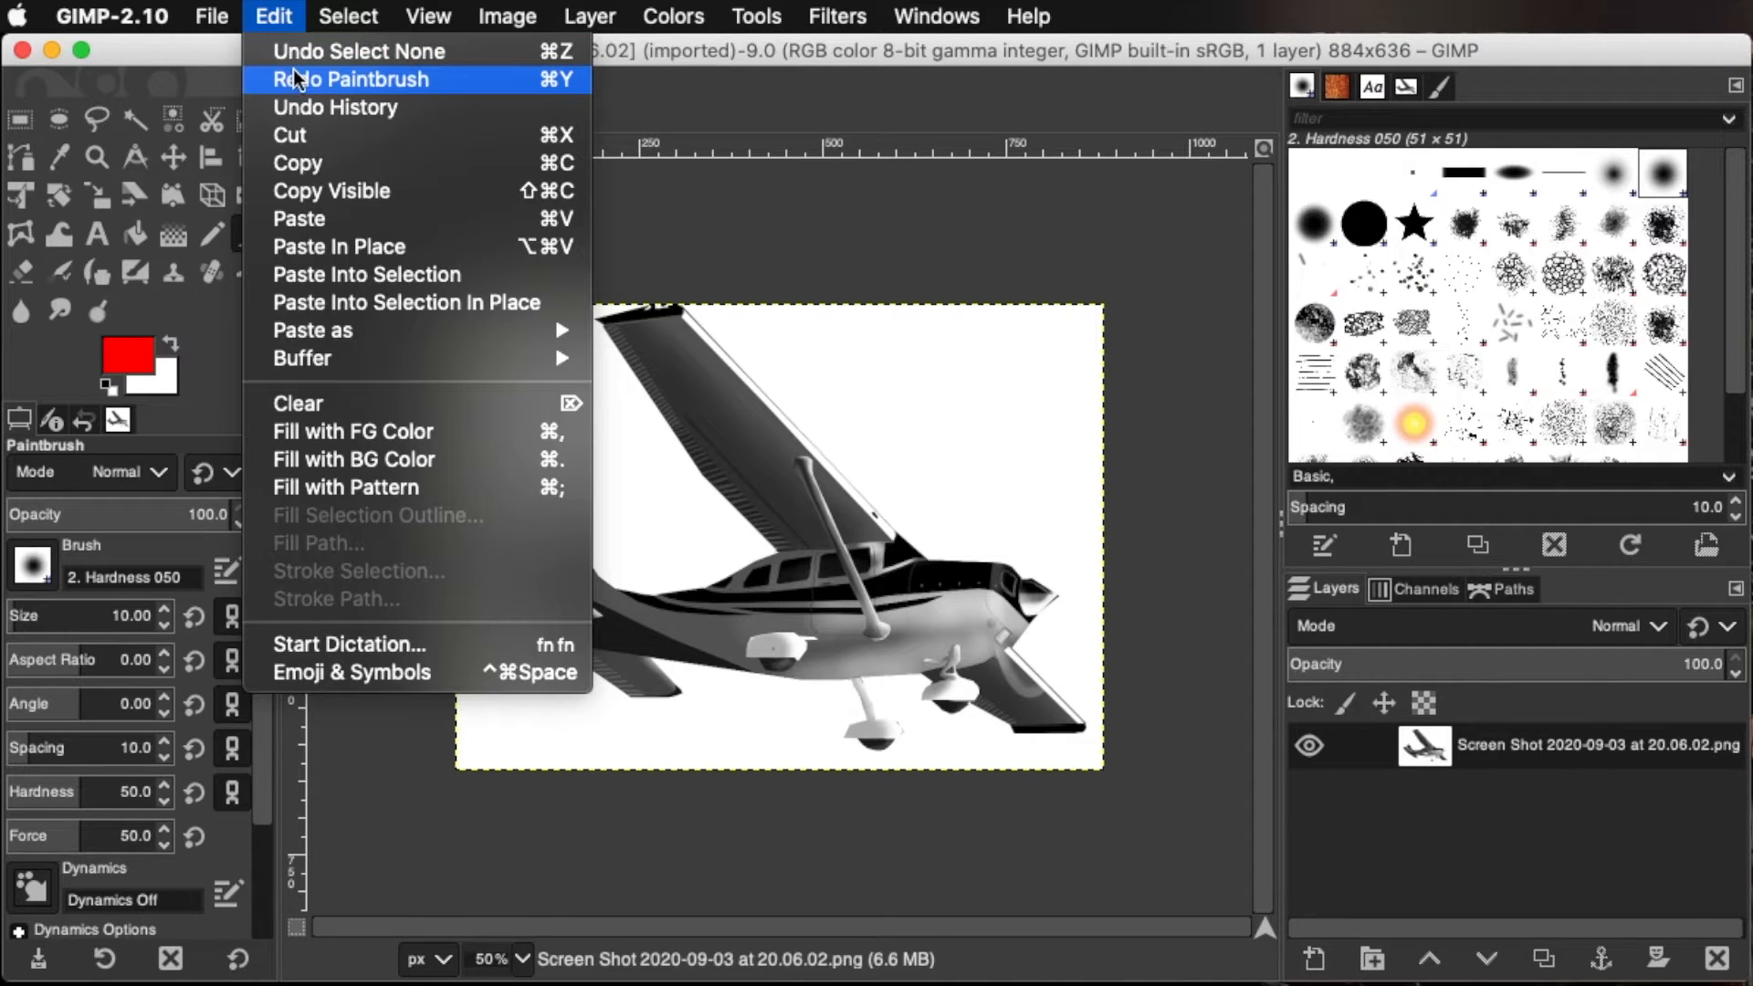
click(274, 12)
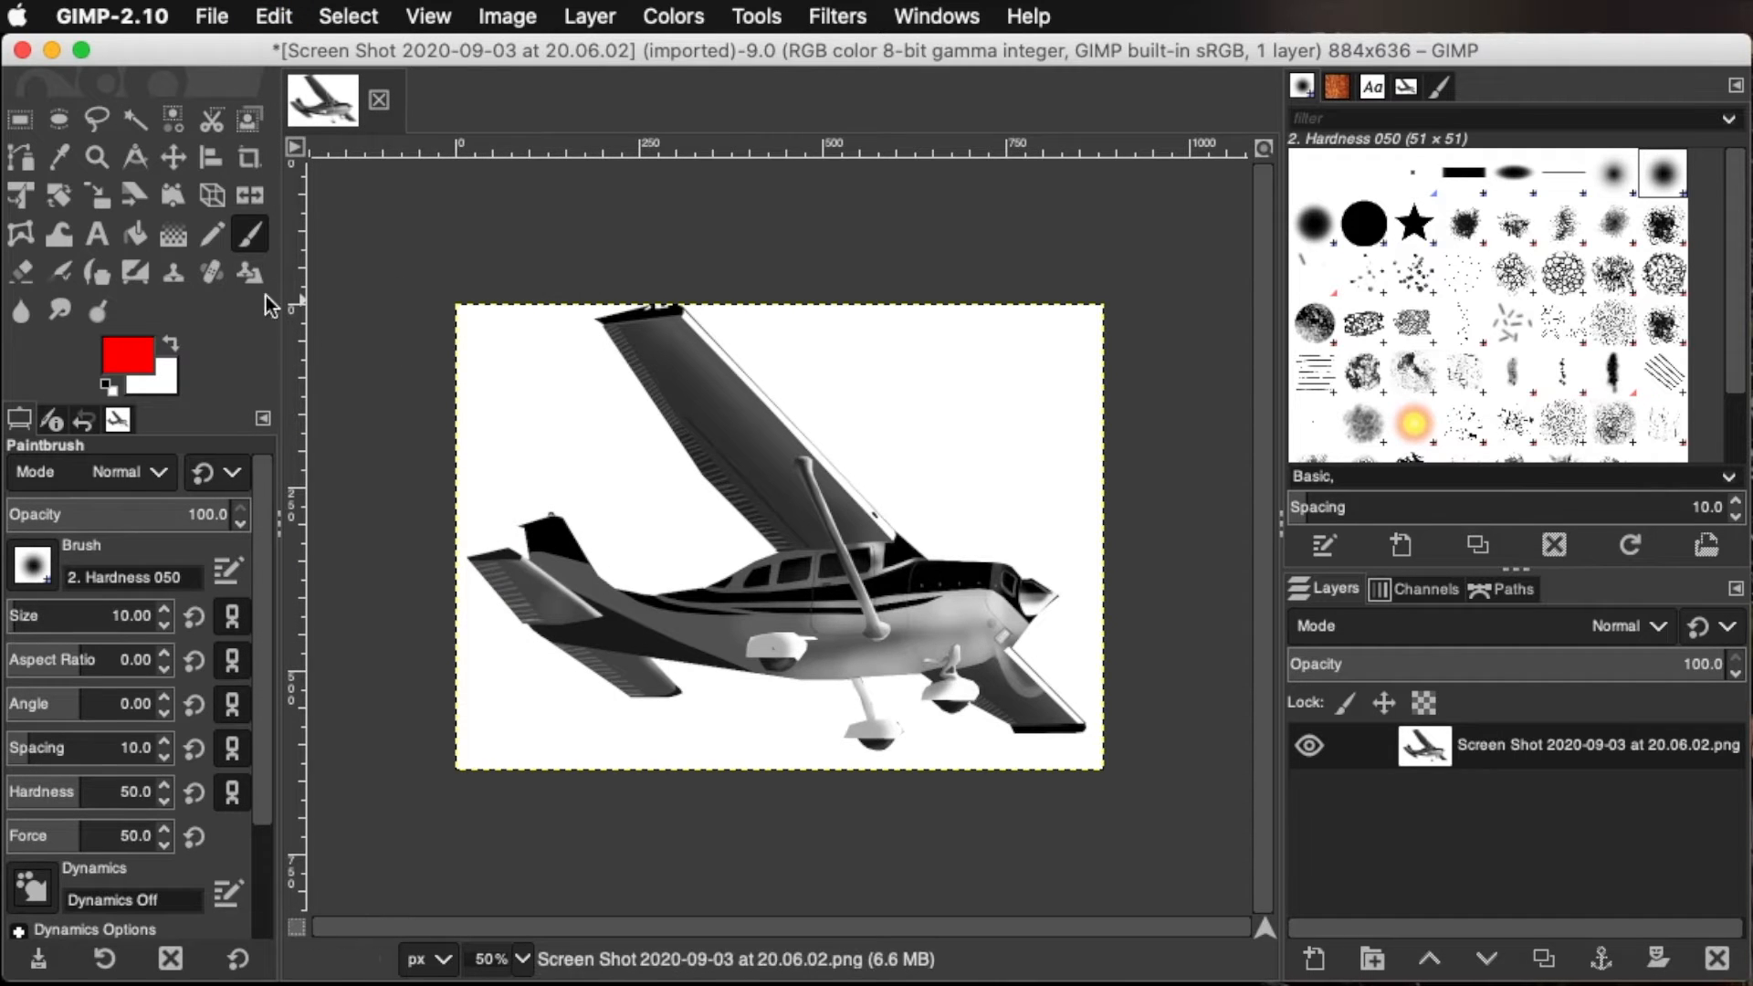
Fill the white background around the airplane with red using Bucket Fill on similar colors
click(143, 236)
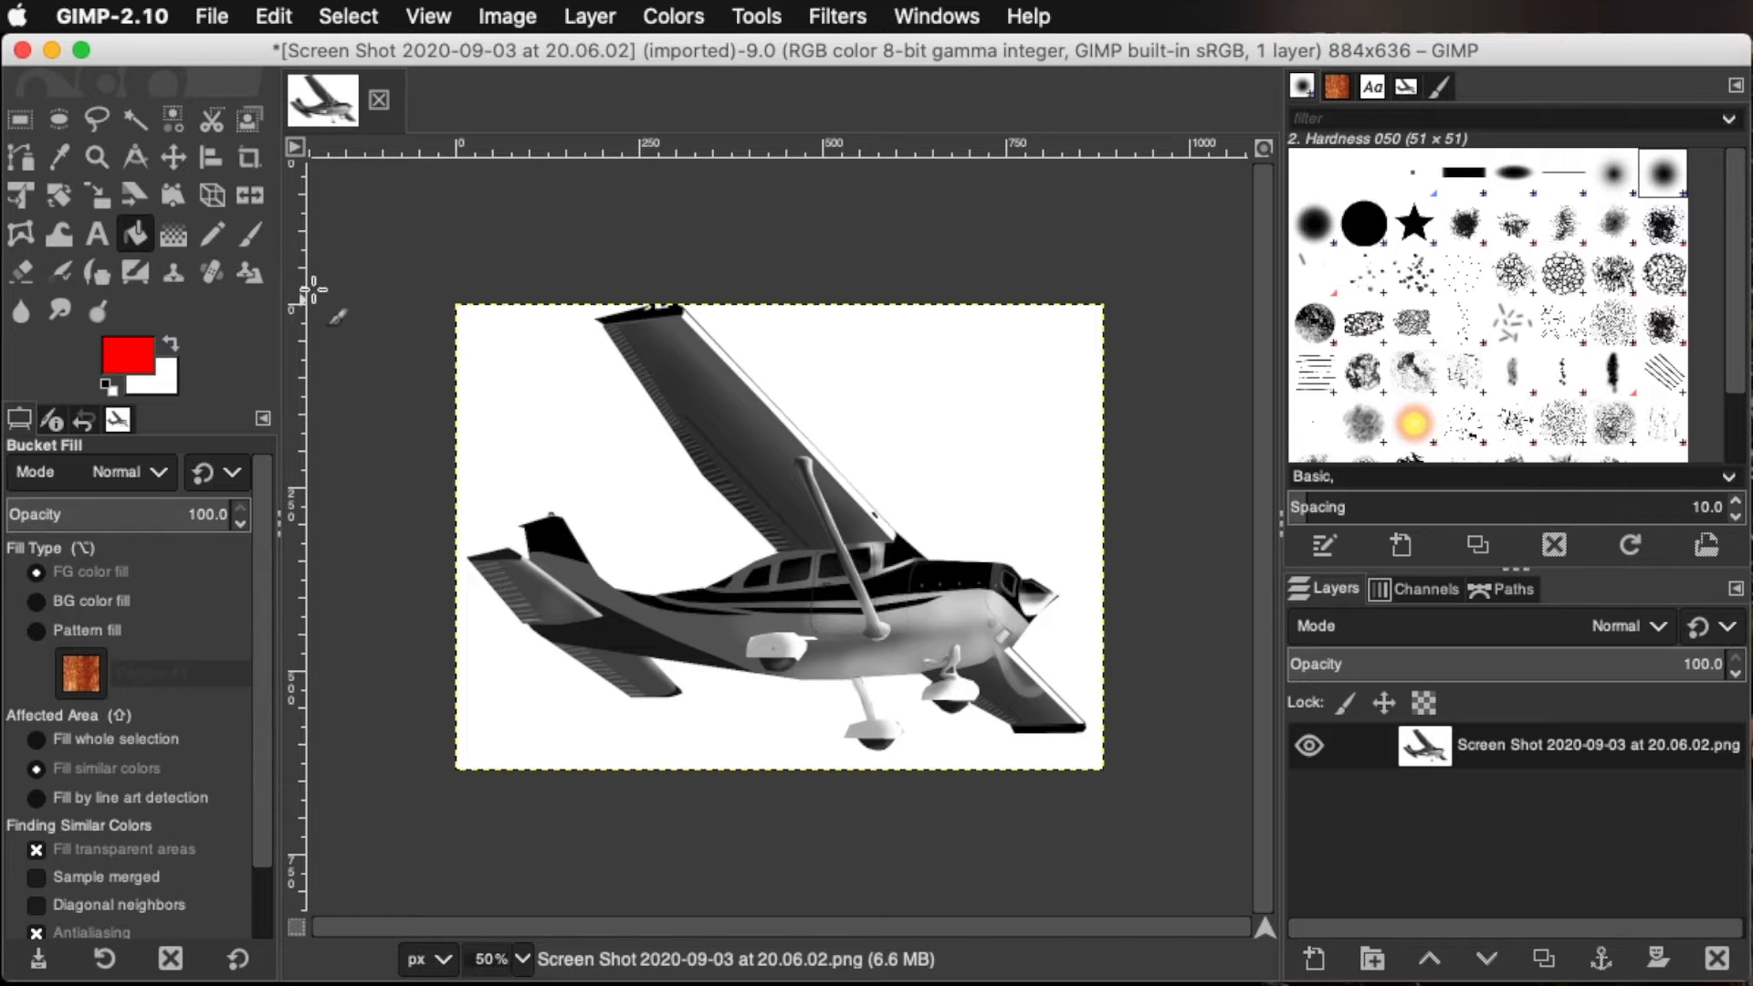
click(554, 374)
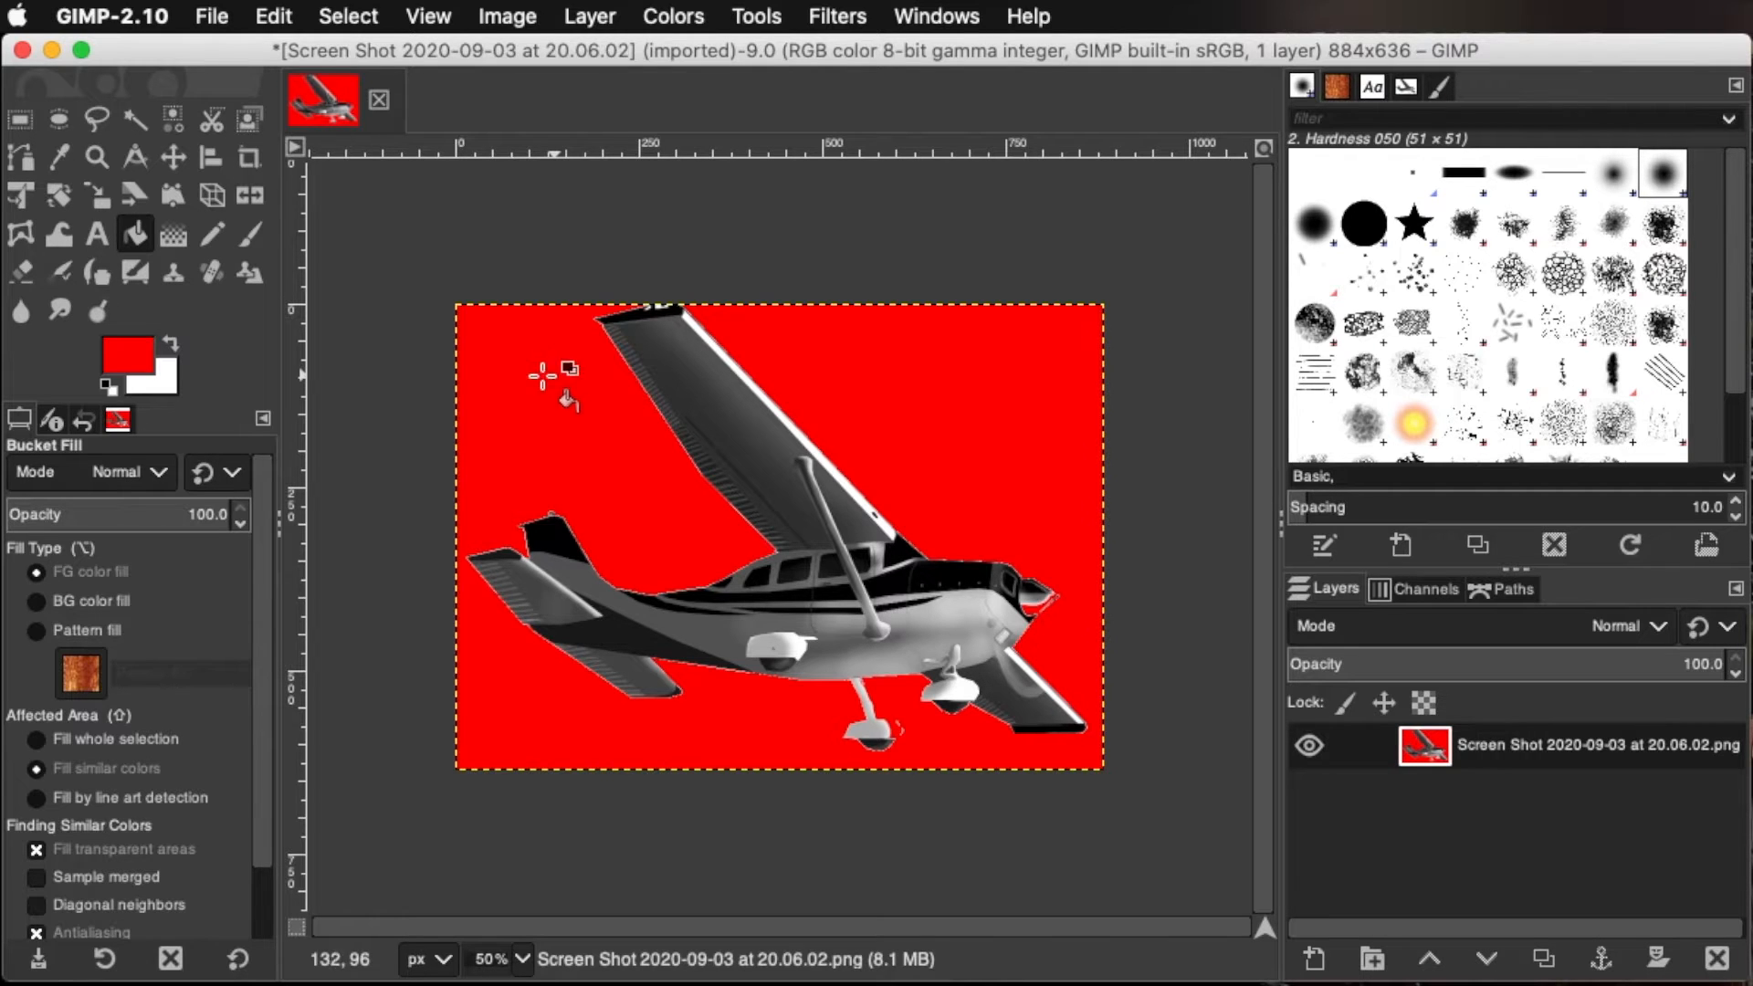
Change the foreground color to a bright sky blue
click(130, 360)
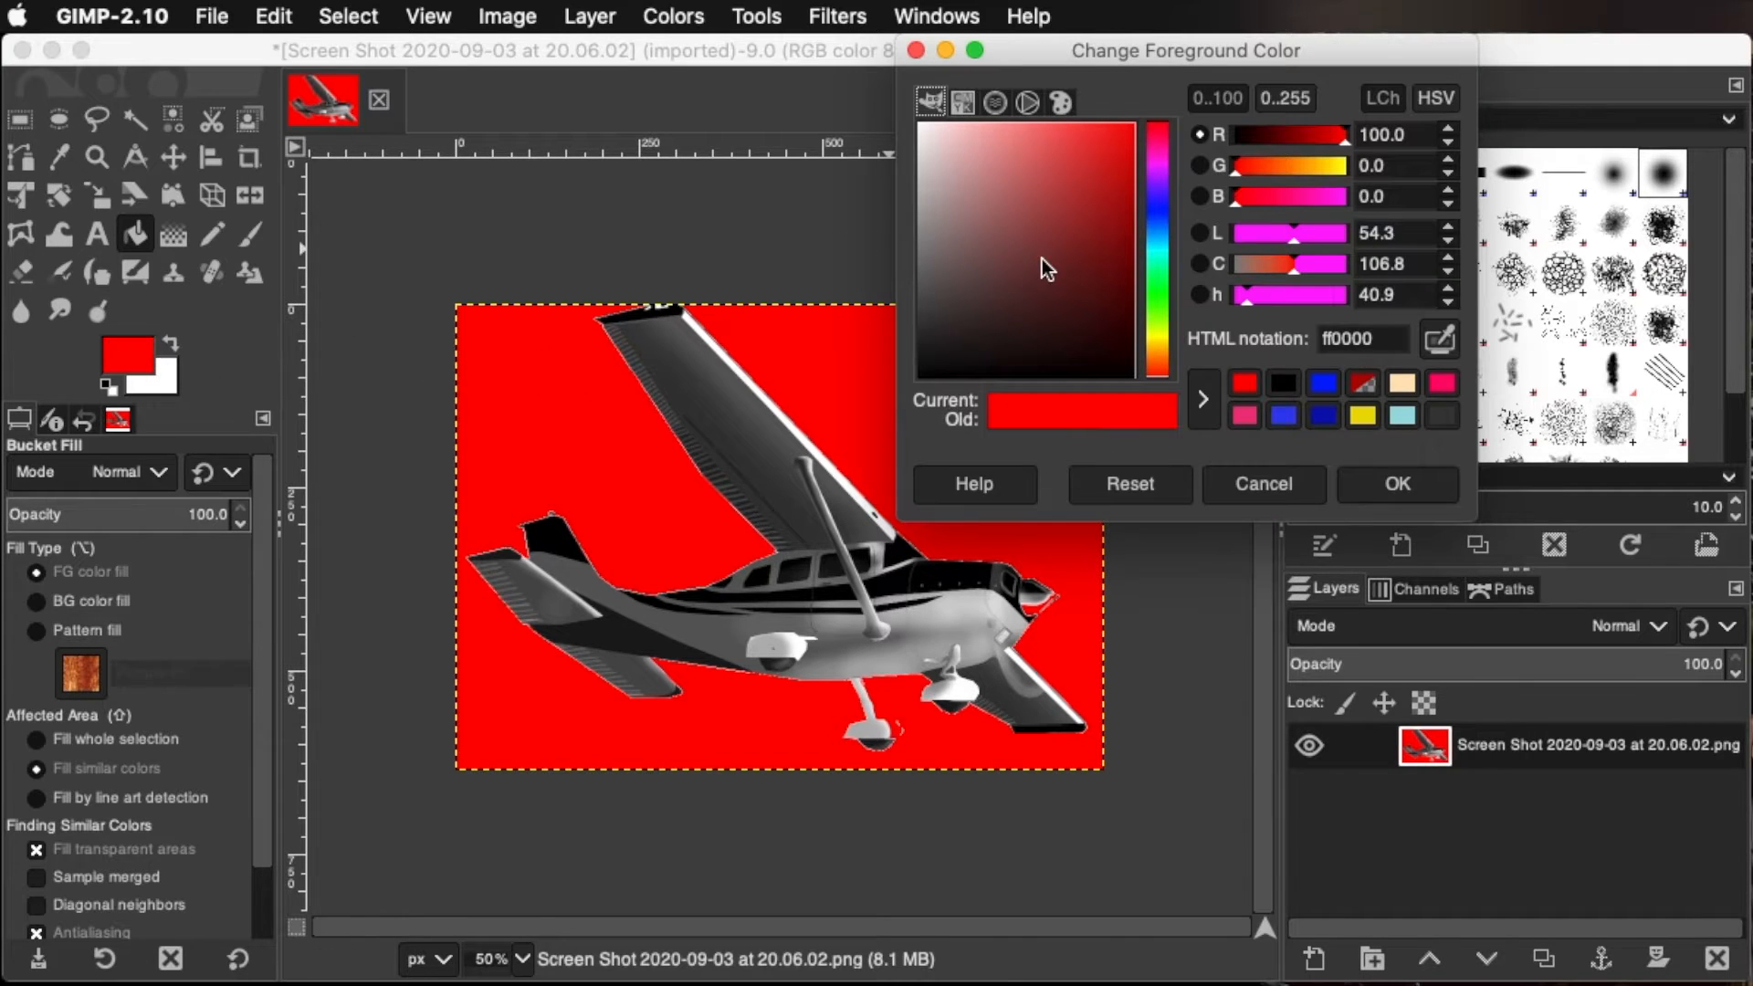
click(1149, 245)
click(1136, 131)
click(1415, 484)
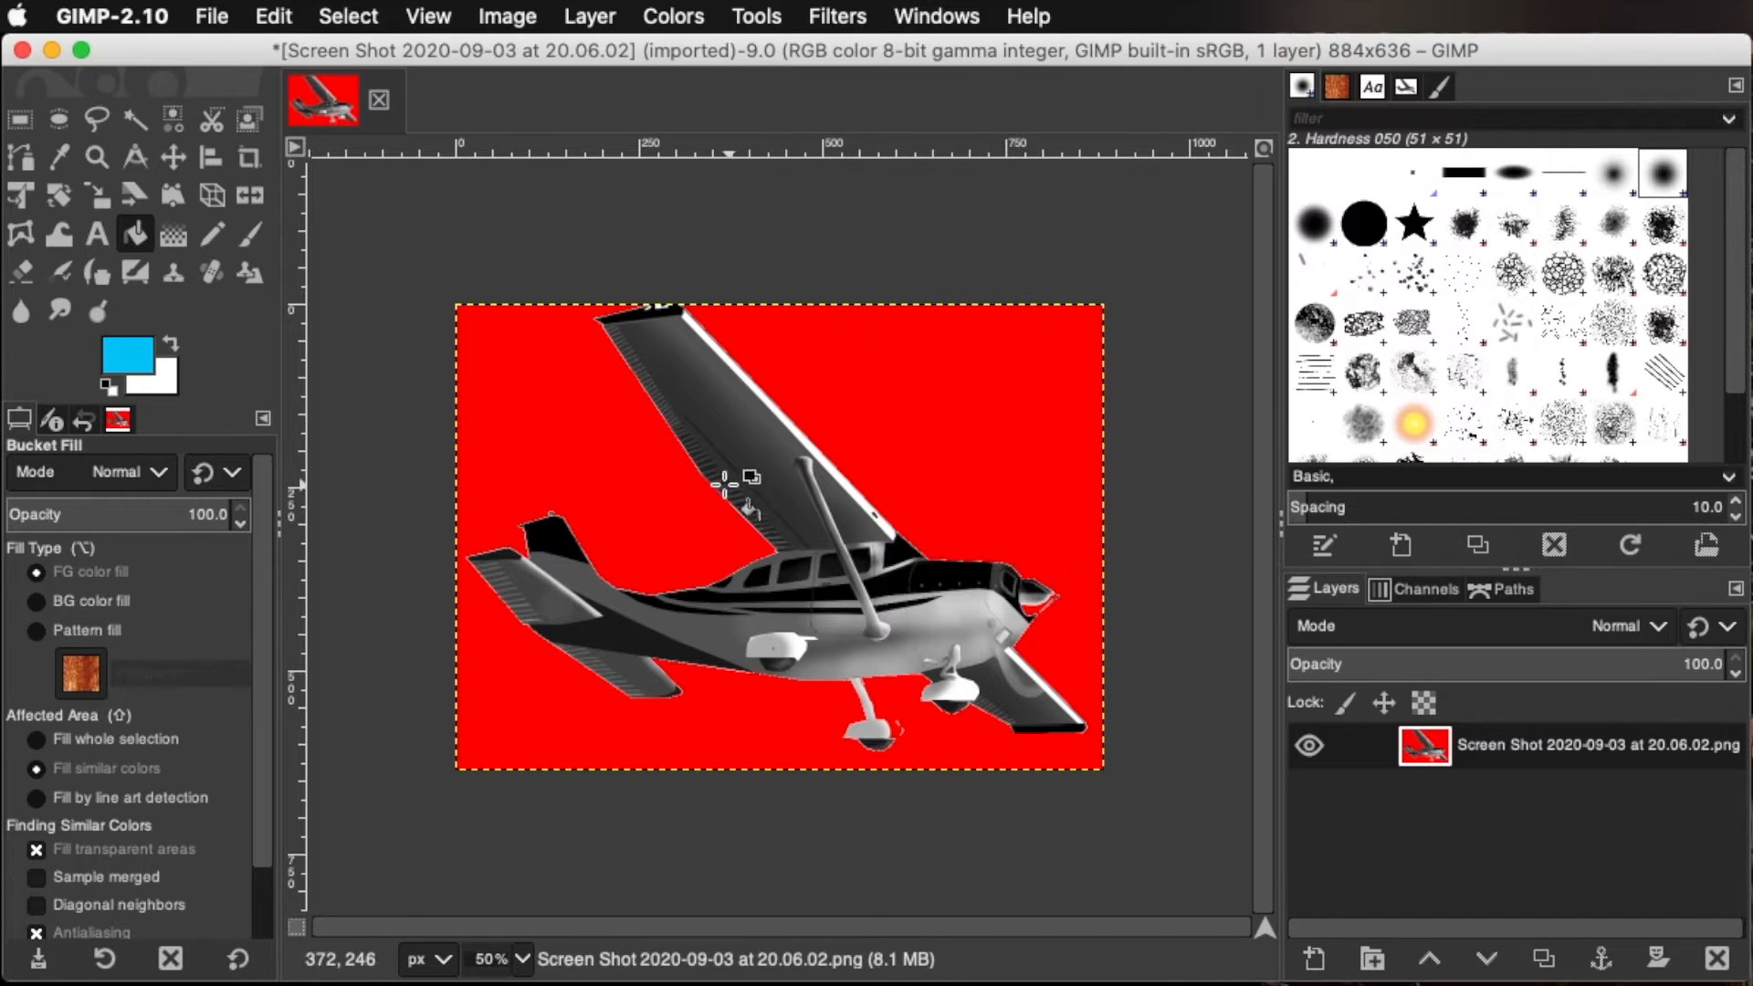
Fill the red background with sky blue, and erase freehand patches across the background and airplane with a size 10 eraser
click(630, 485)
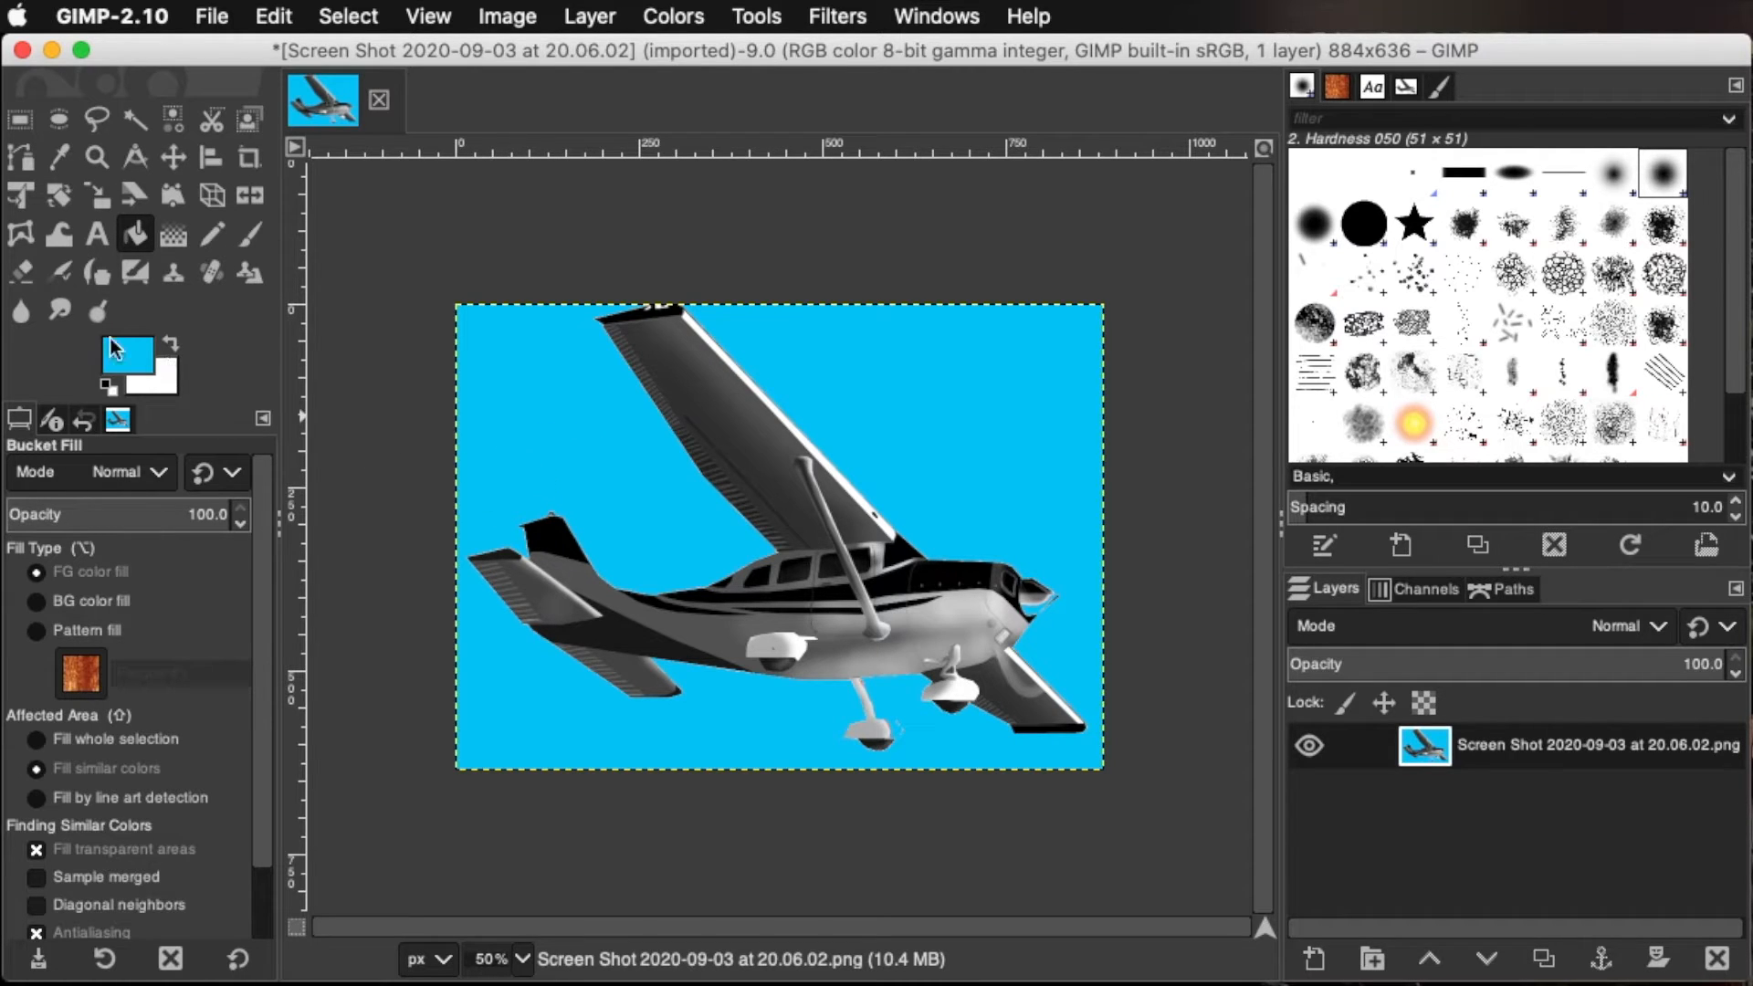
click(27, 277)
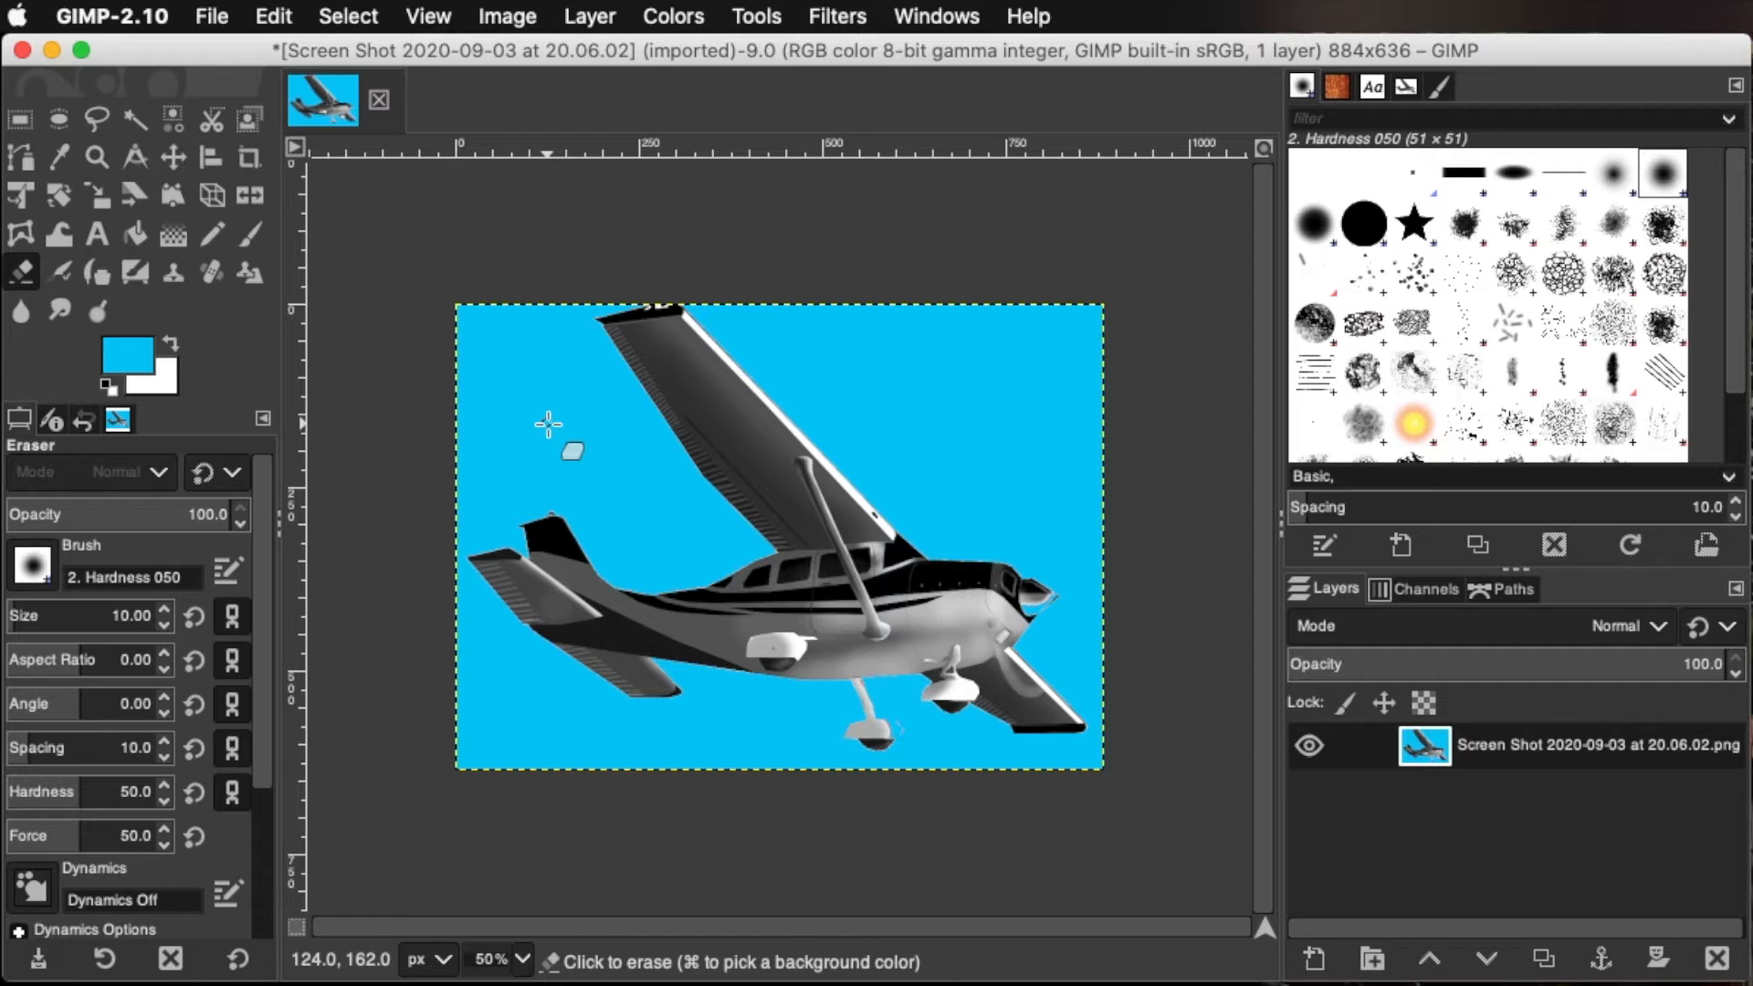
mouse_move(548, 424)
mouse_down()
mouse_move(599, 432)
mouse_move(520, 448)
mouse_move(588, 416)
mouse_move(553, 450)
mouse_move(608, 410)
mouse_move(569, 456)
mouse_move(730, 396)
mouse_move(591, 465)
mouse_move(666, 460)
mouse_move(723, 435)
mouse_move(575, 452)
mouse_move(667, 428)
mouse_move(570, 440)
mouse_move(664, 407)
mouse_move(531, 419)
mouse_move(703, 395)
mouse_move(565, 427)
mouse_move(692, 414)
mouse_move(699, 429)
mouse_move(592, 455)
mouse_move(723, 427)
mouse_move(610, 442)
mouse_move(604, 456)
mouse_move(703, 444)
mouse_move(613, 482)
mouse_move(697, 437)
mouse_move(563, 460)
mouse_move(745, 416)
mouse_move(647, 437)
mouse_up()
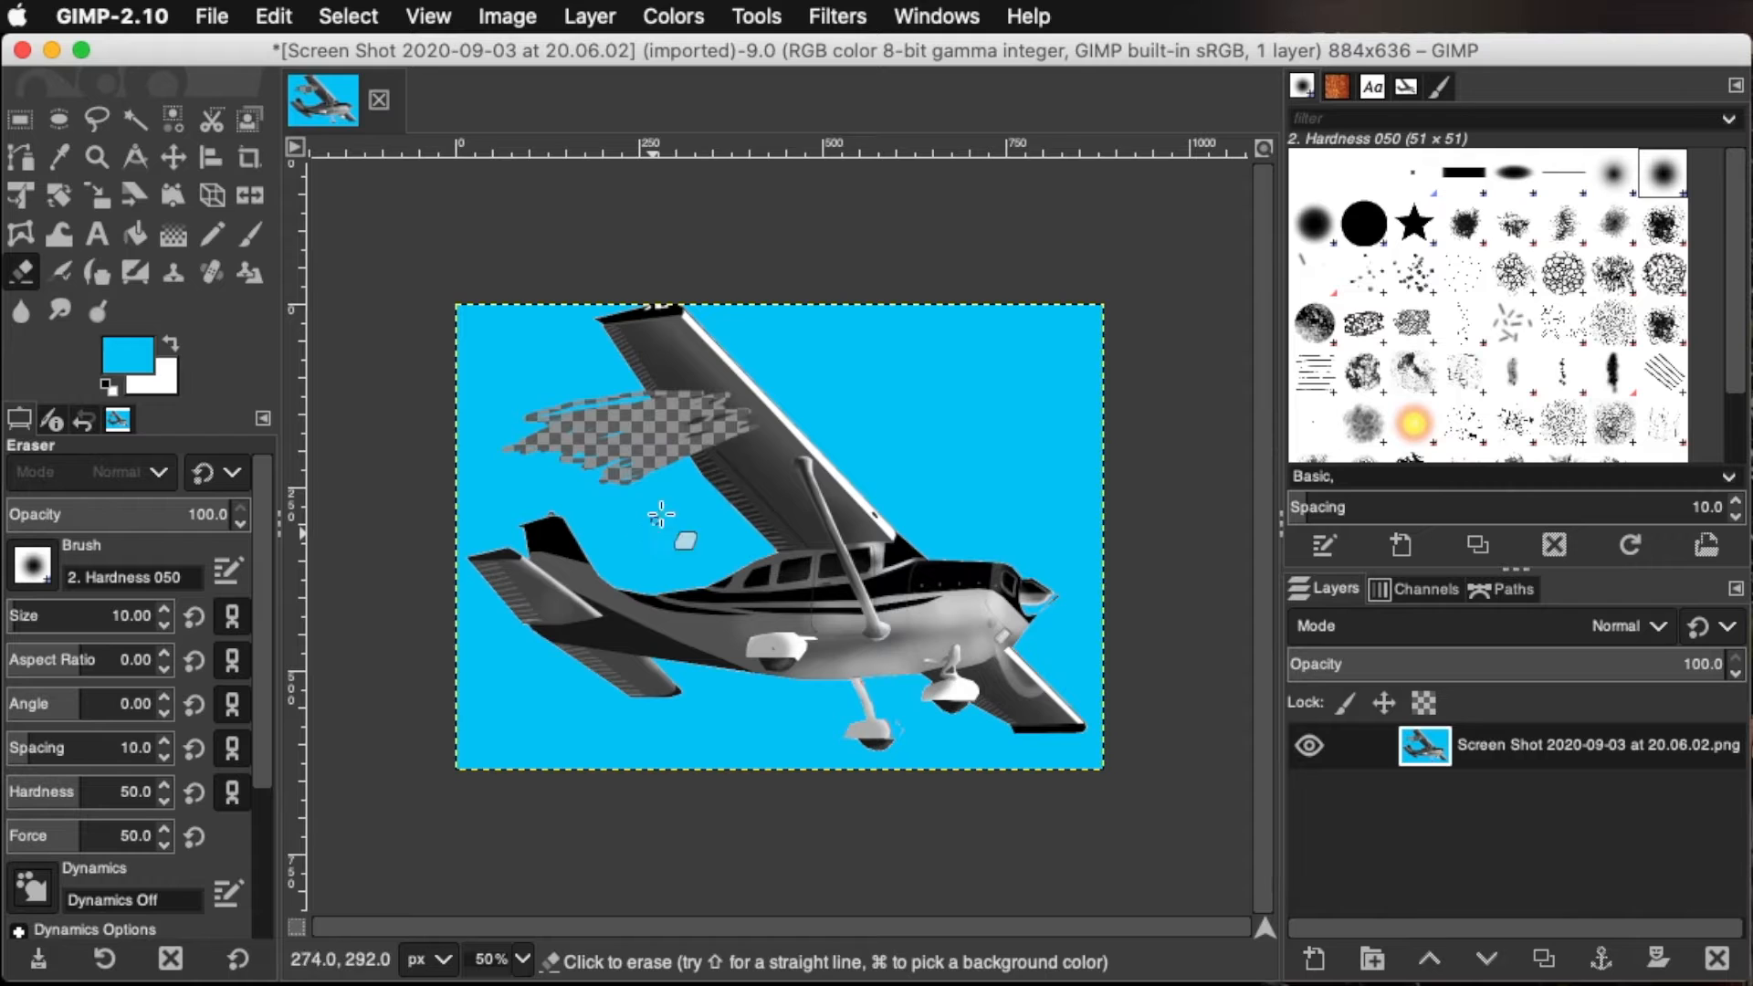
mouse_move(672, 490)
mouse_down()
mouse_move(951, 499)
mouse_move(666, 655)
mouse_move(724, 628)
mouse_move(770, 659)
mouse_move(922, 662)
mouse_up()
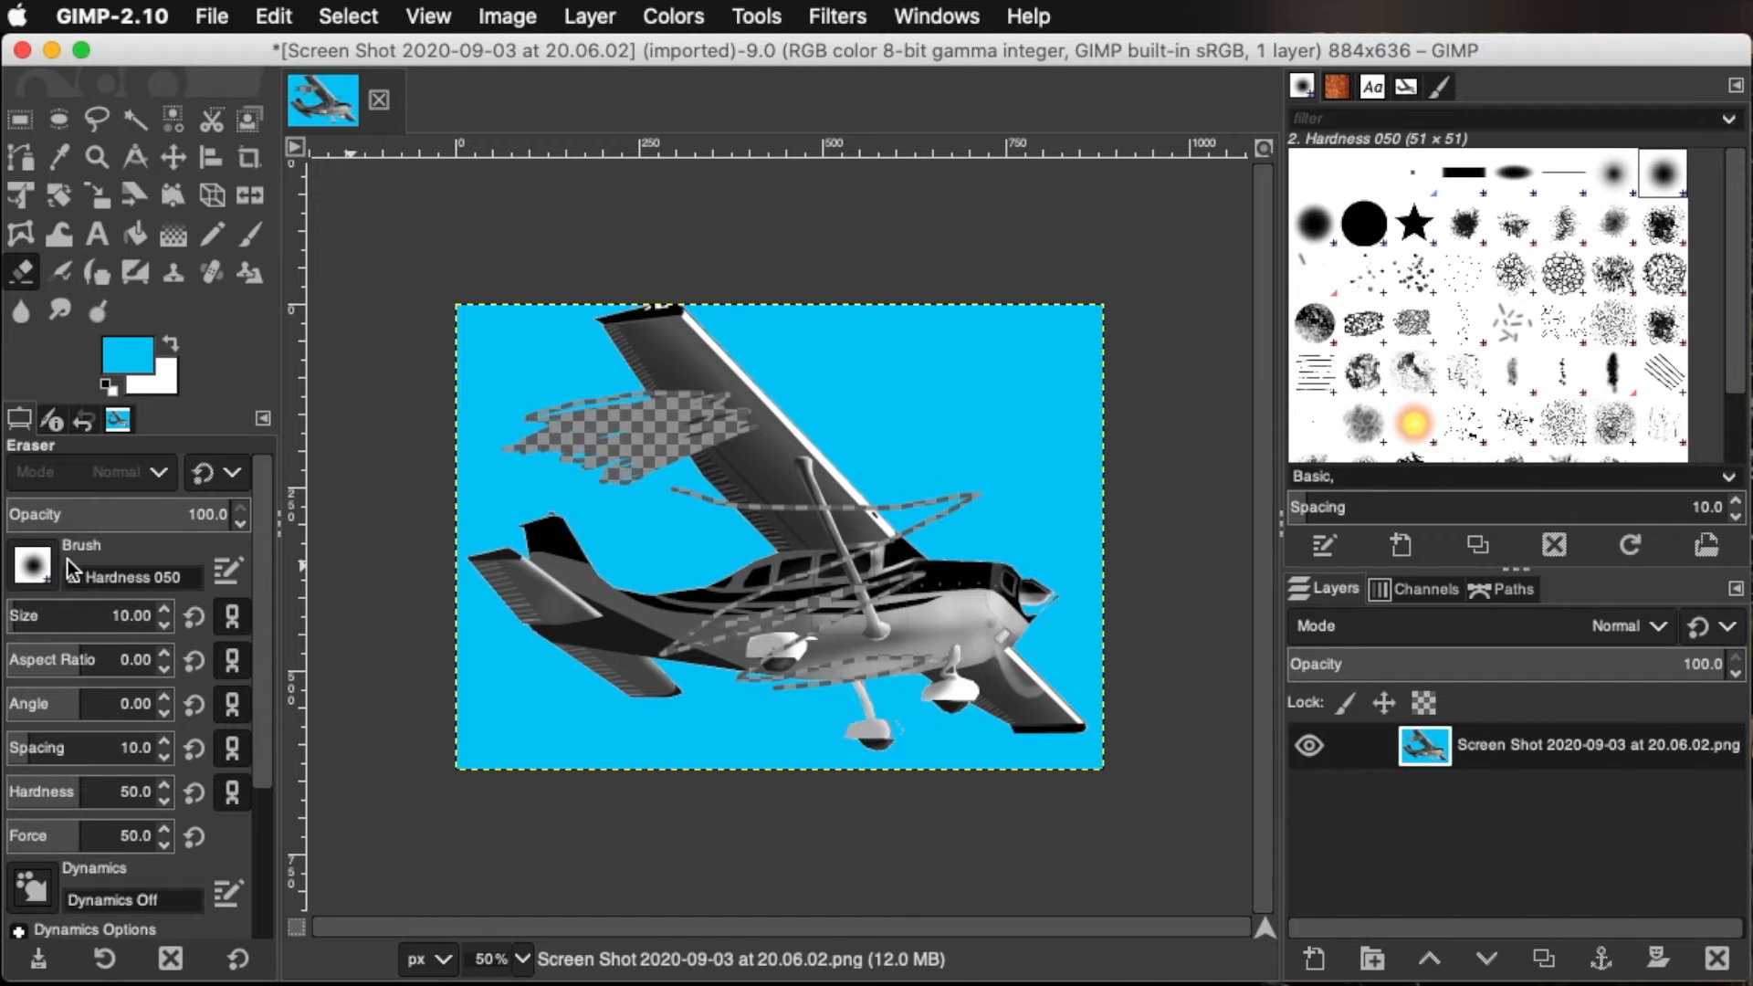
Erase the entire picture with the eraser size set to 350, and undo the edits back to the white background
click(33, 564)
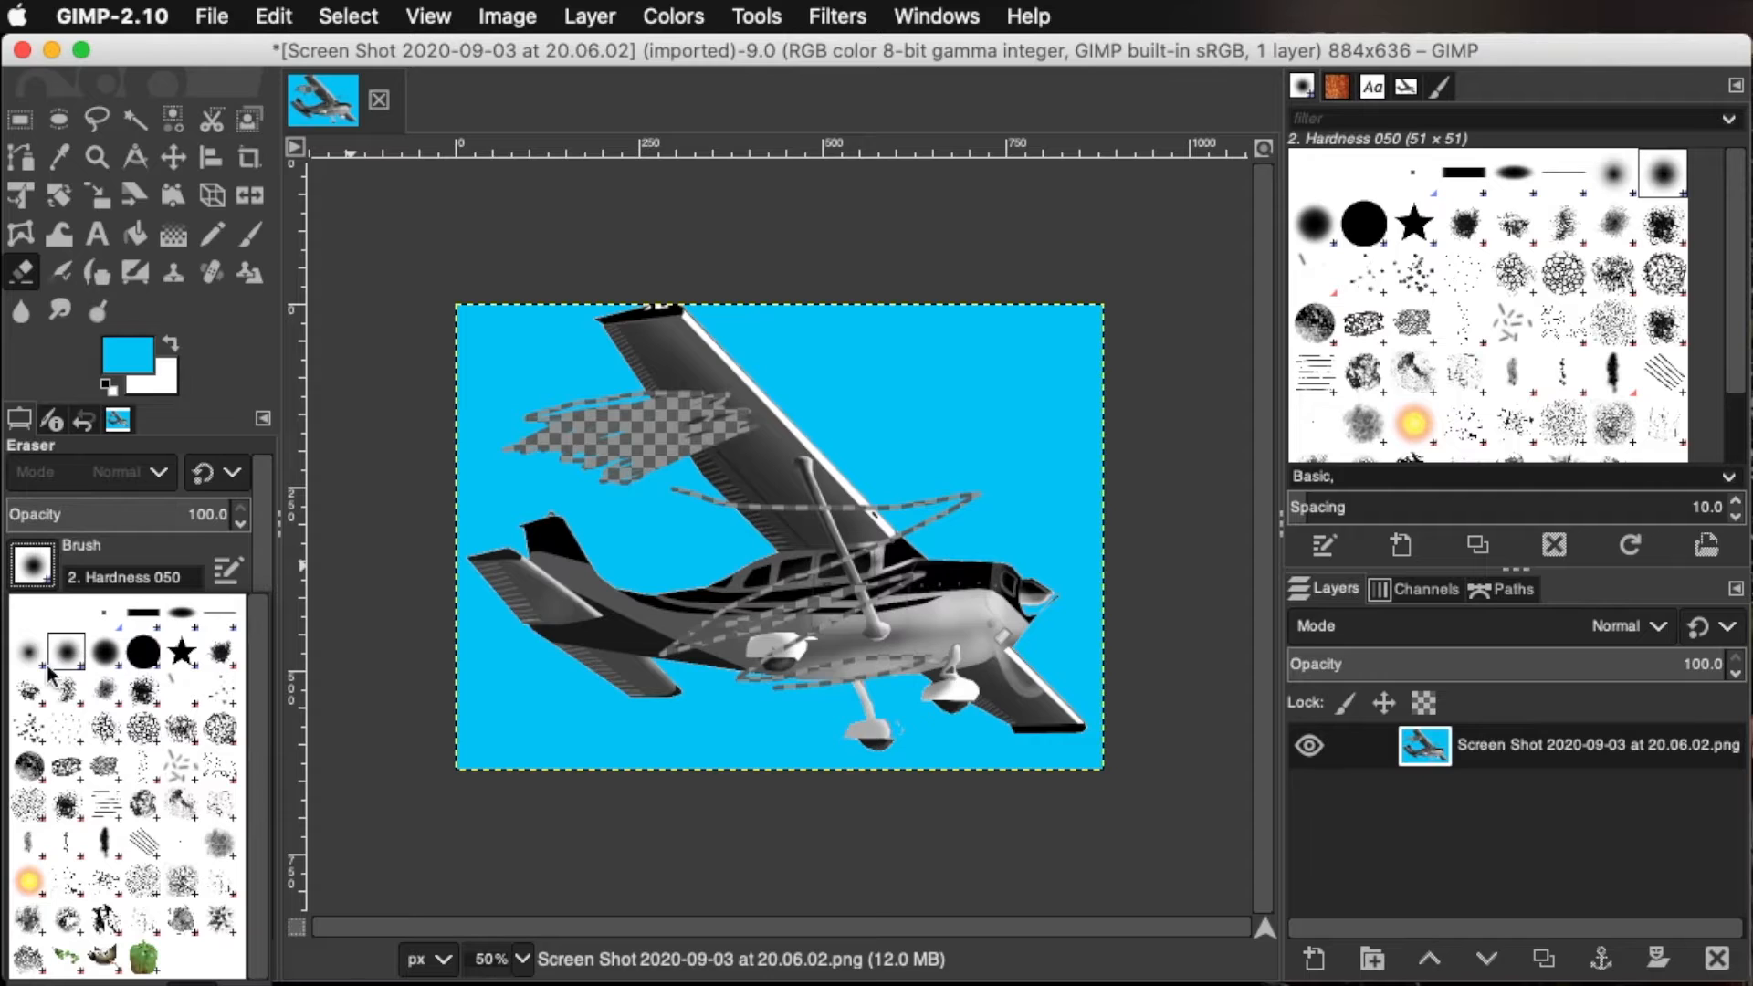
click(46, 567)
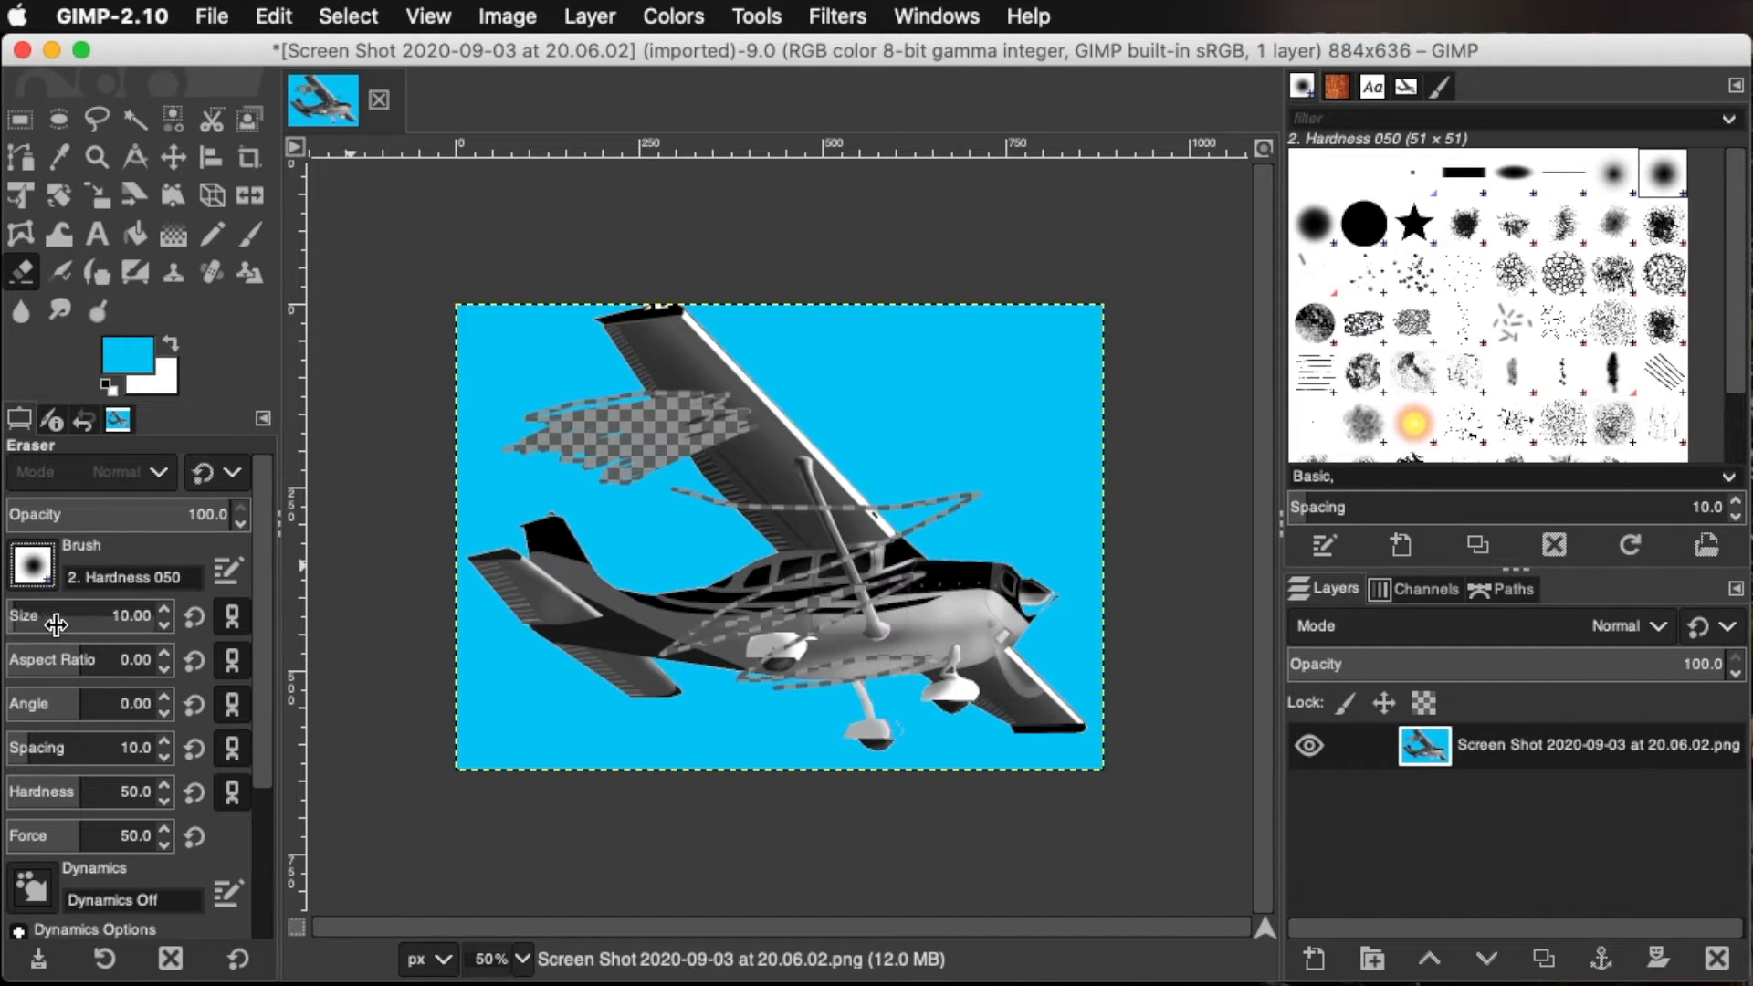
drag(39, 621, 519, 618)
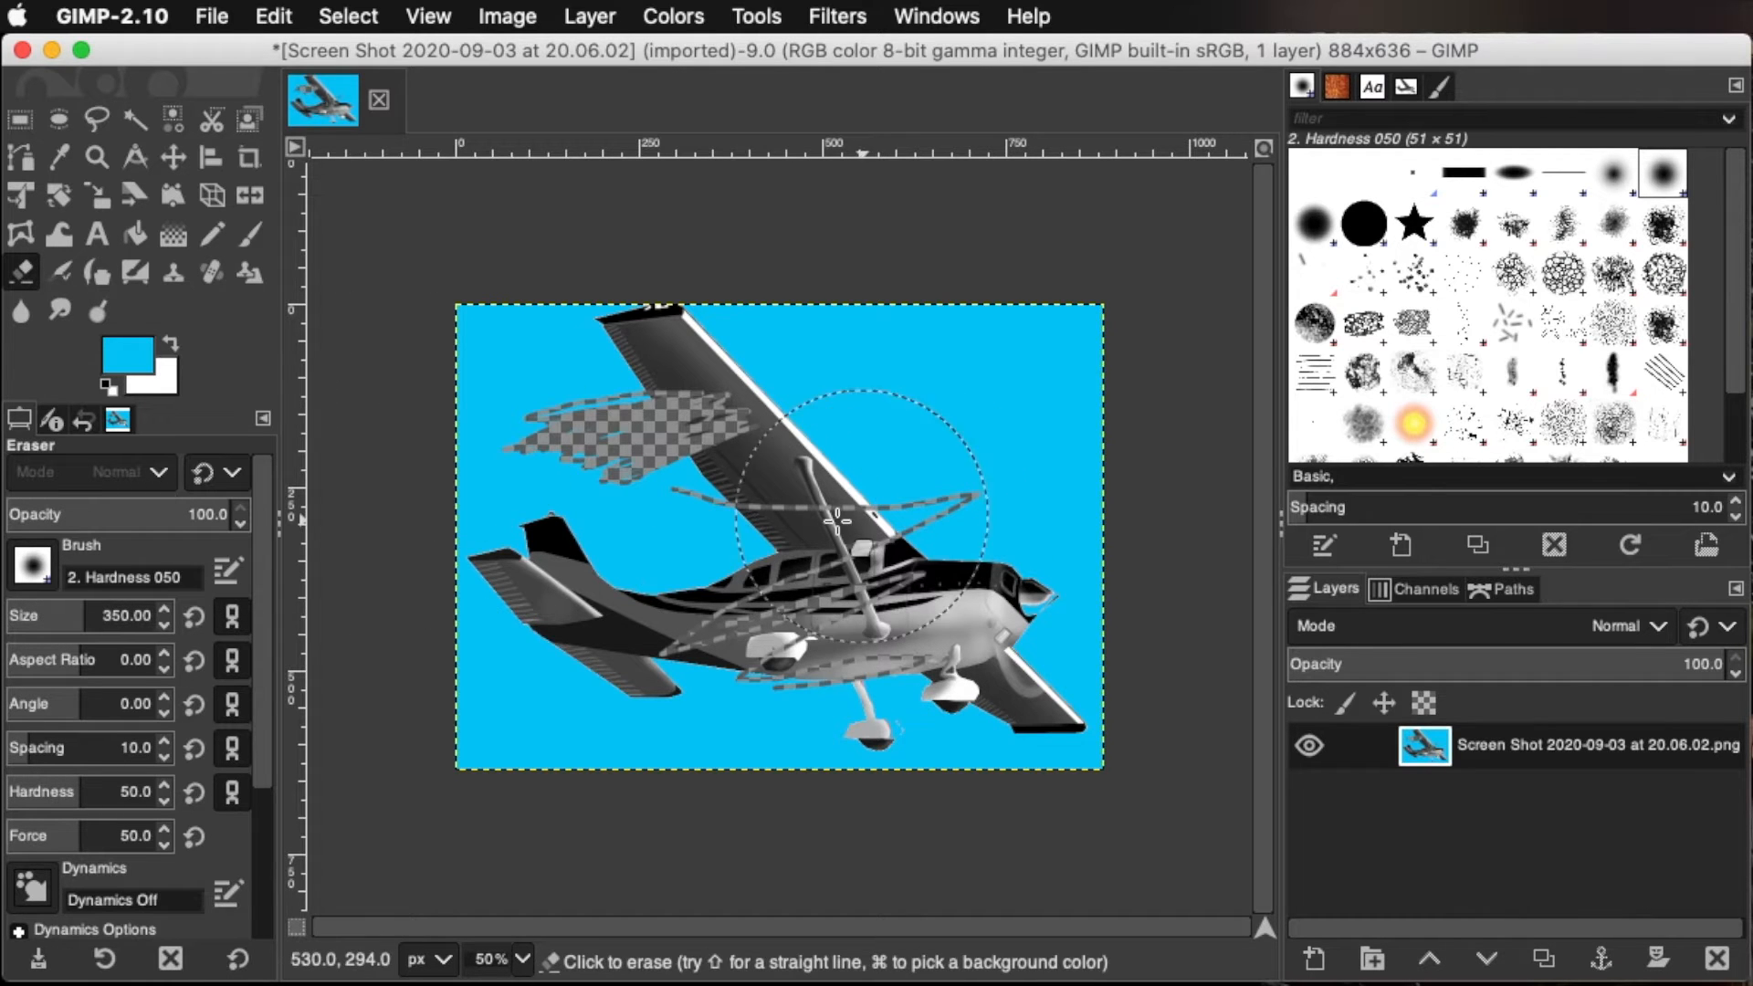
mouse_move(475, 557)
mouse_down()
mouse_move(986, 548)
mouse_move(669, 678)
mouse_move(1056, 803)
mouse_move(901, 743)
mouse_move(1111, 392)
mouse_move(739, 476)
mouse_move(698, 379)
mouse_move(621, 343)
mouse_move(1059, 342)
mouse_move(388, 304)
mouse_move(1092, 532)
mouse_move(595, 602)
mouse_up()
scroll(584, 591, down, 1)
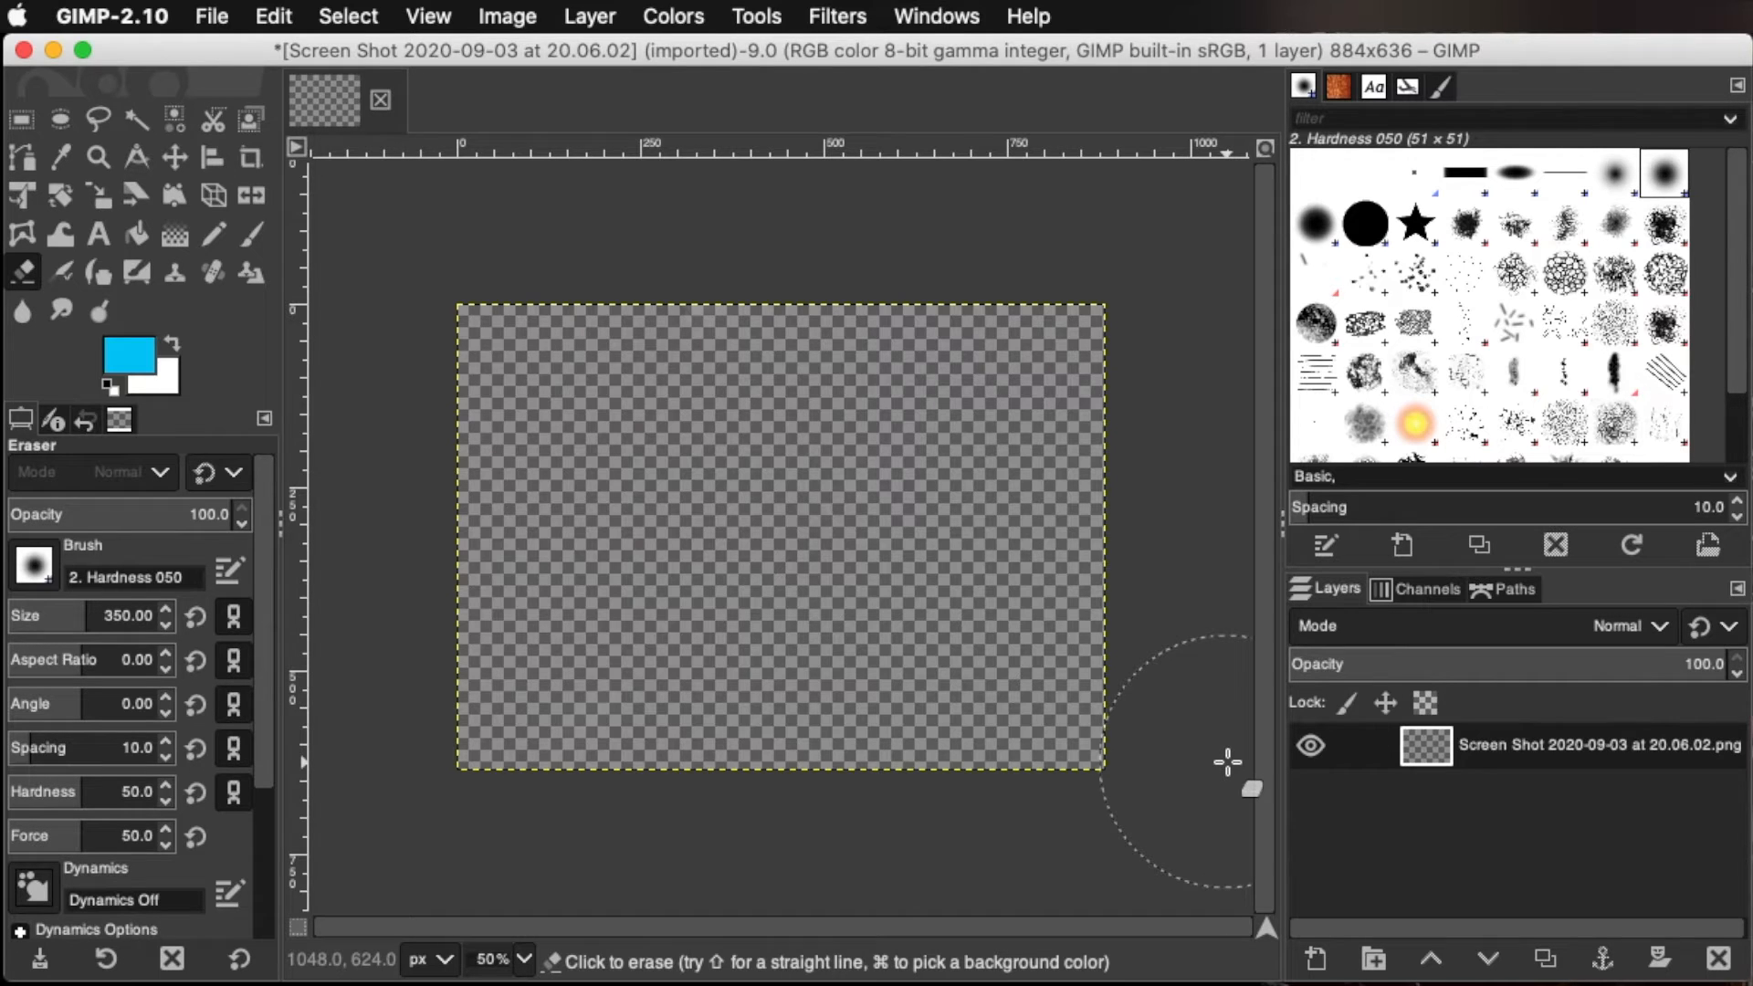
key(super+z)
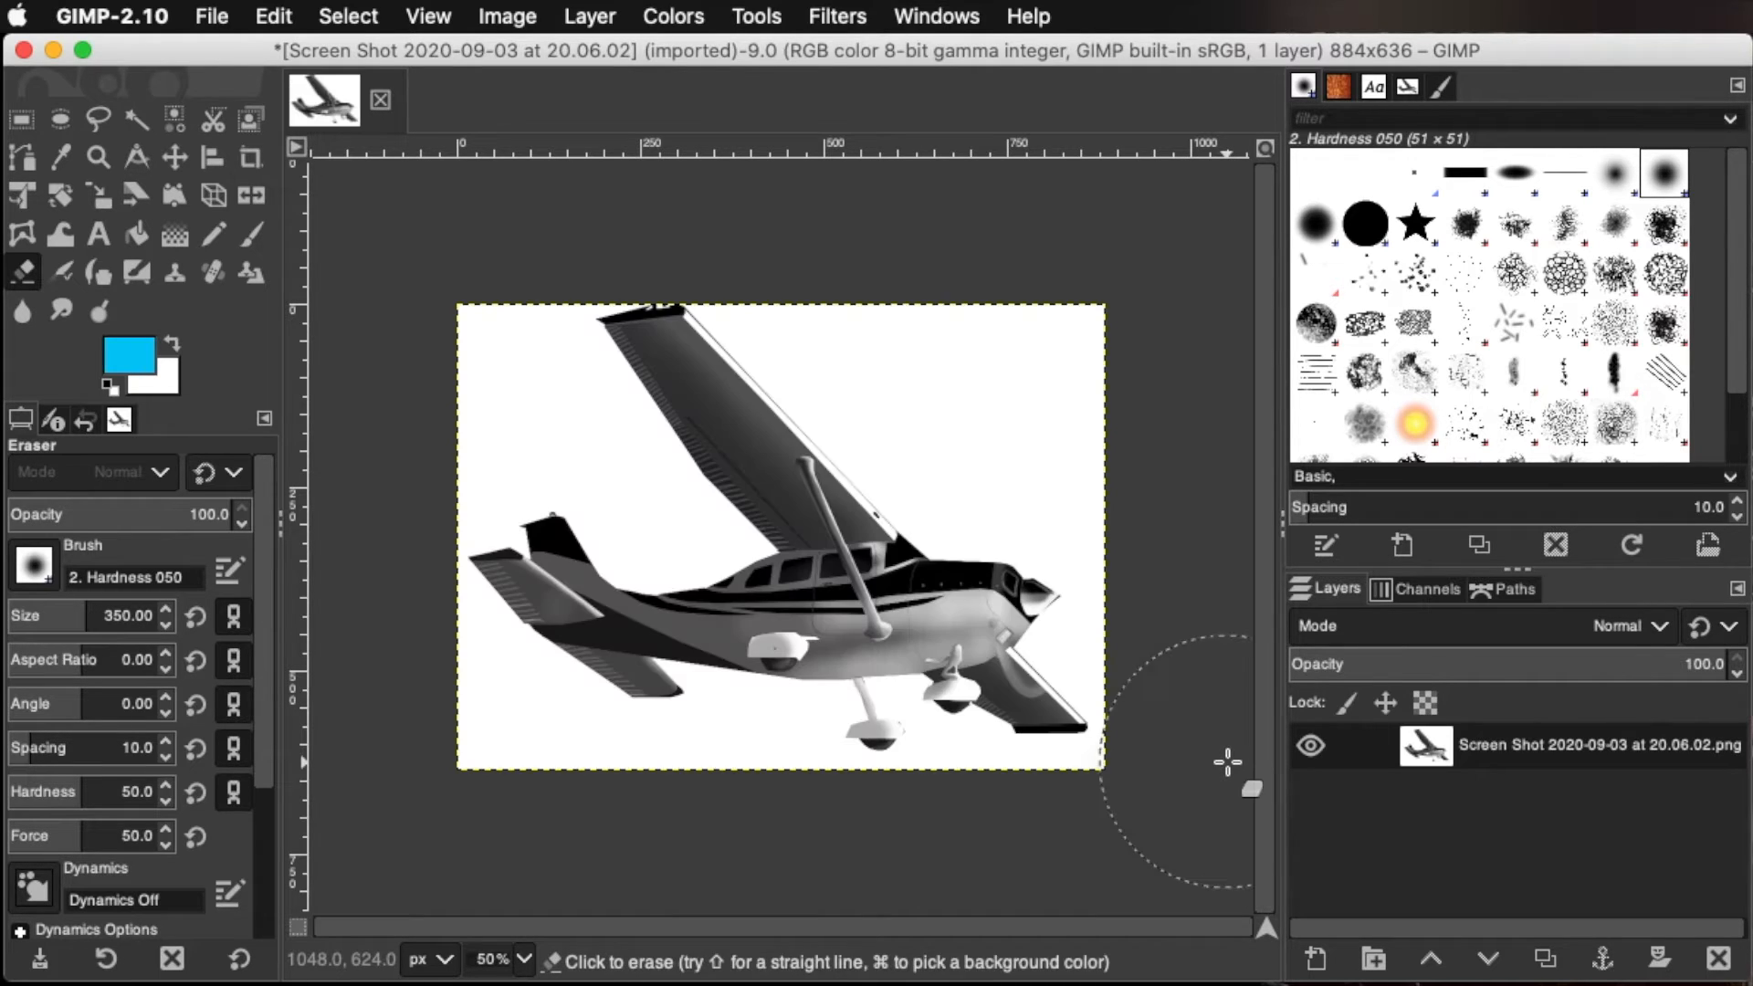
Paint the tail fin and the black fuselage stripe below the windows dark red with a size 14 Hardness 100 brush
key(p)
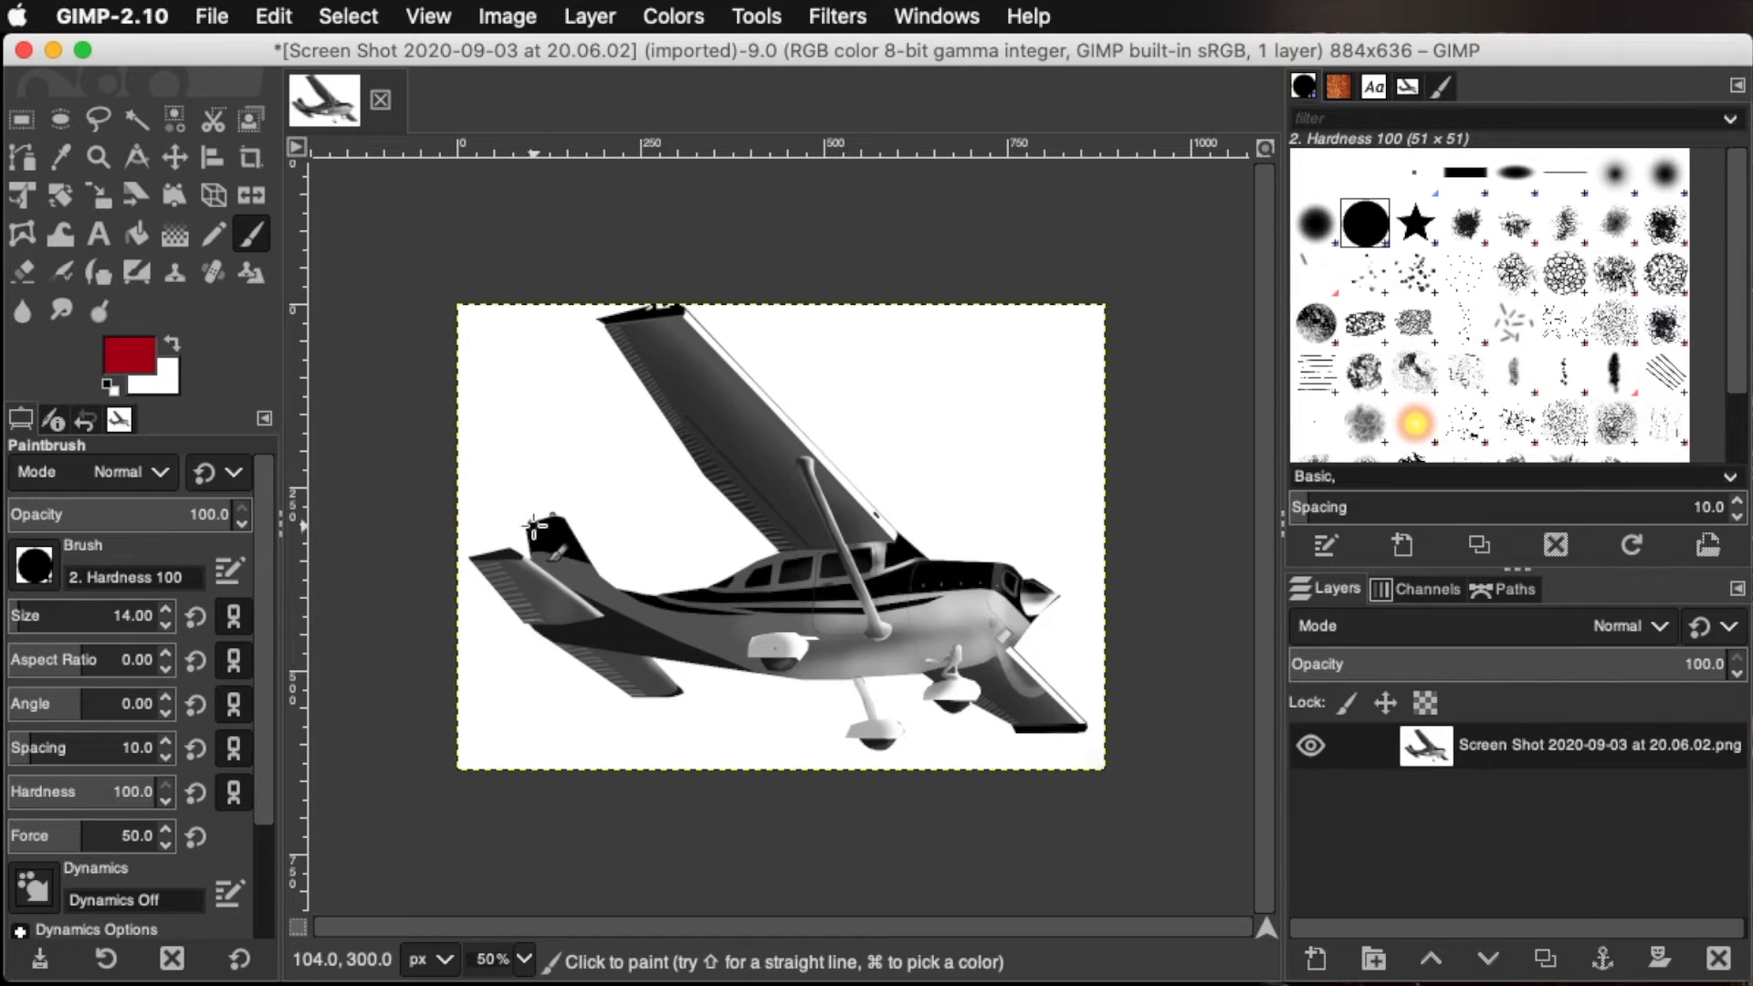
mouse_move(559, 521)
mouse_down()
mouse_move(590, 554)
mouse_move(535, 528)
mouse_move(557, 535)
mouse_up()
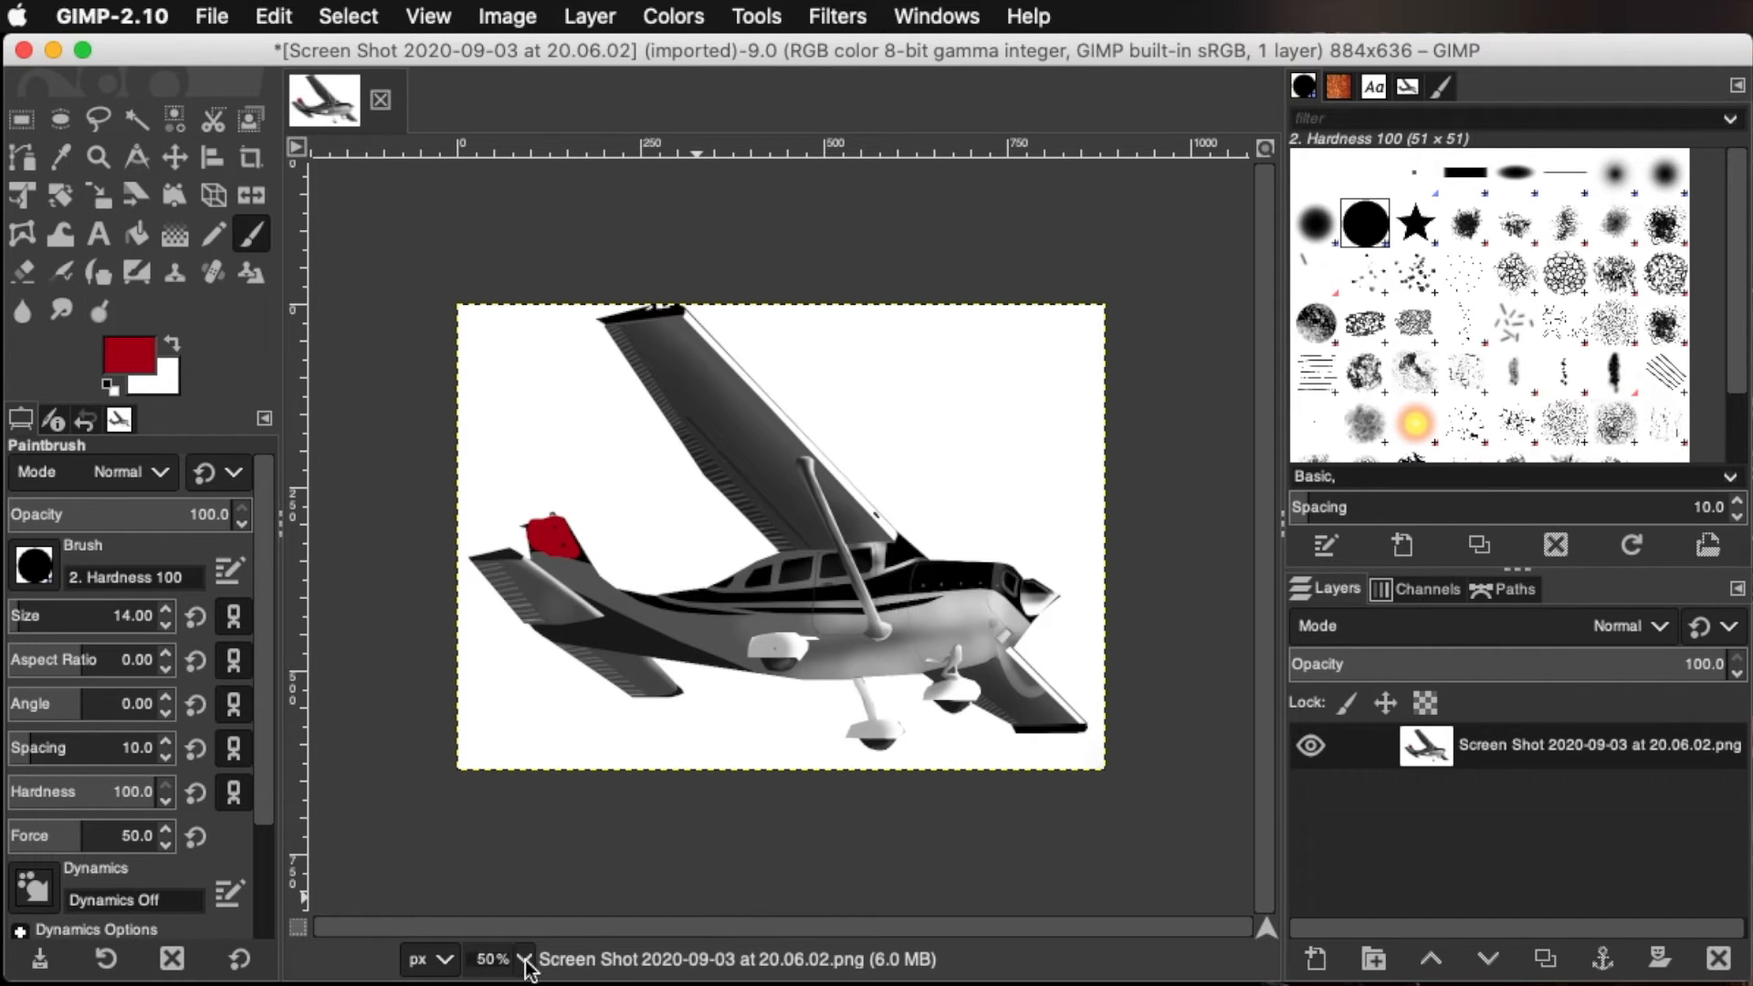
key(2)
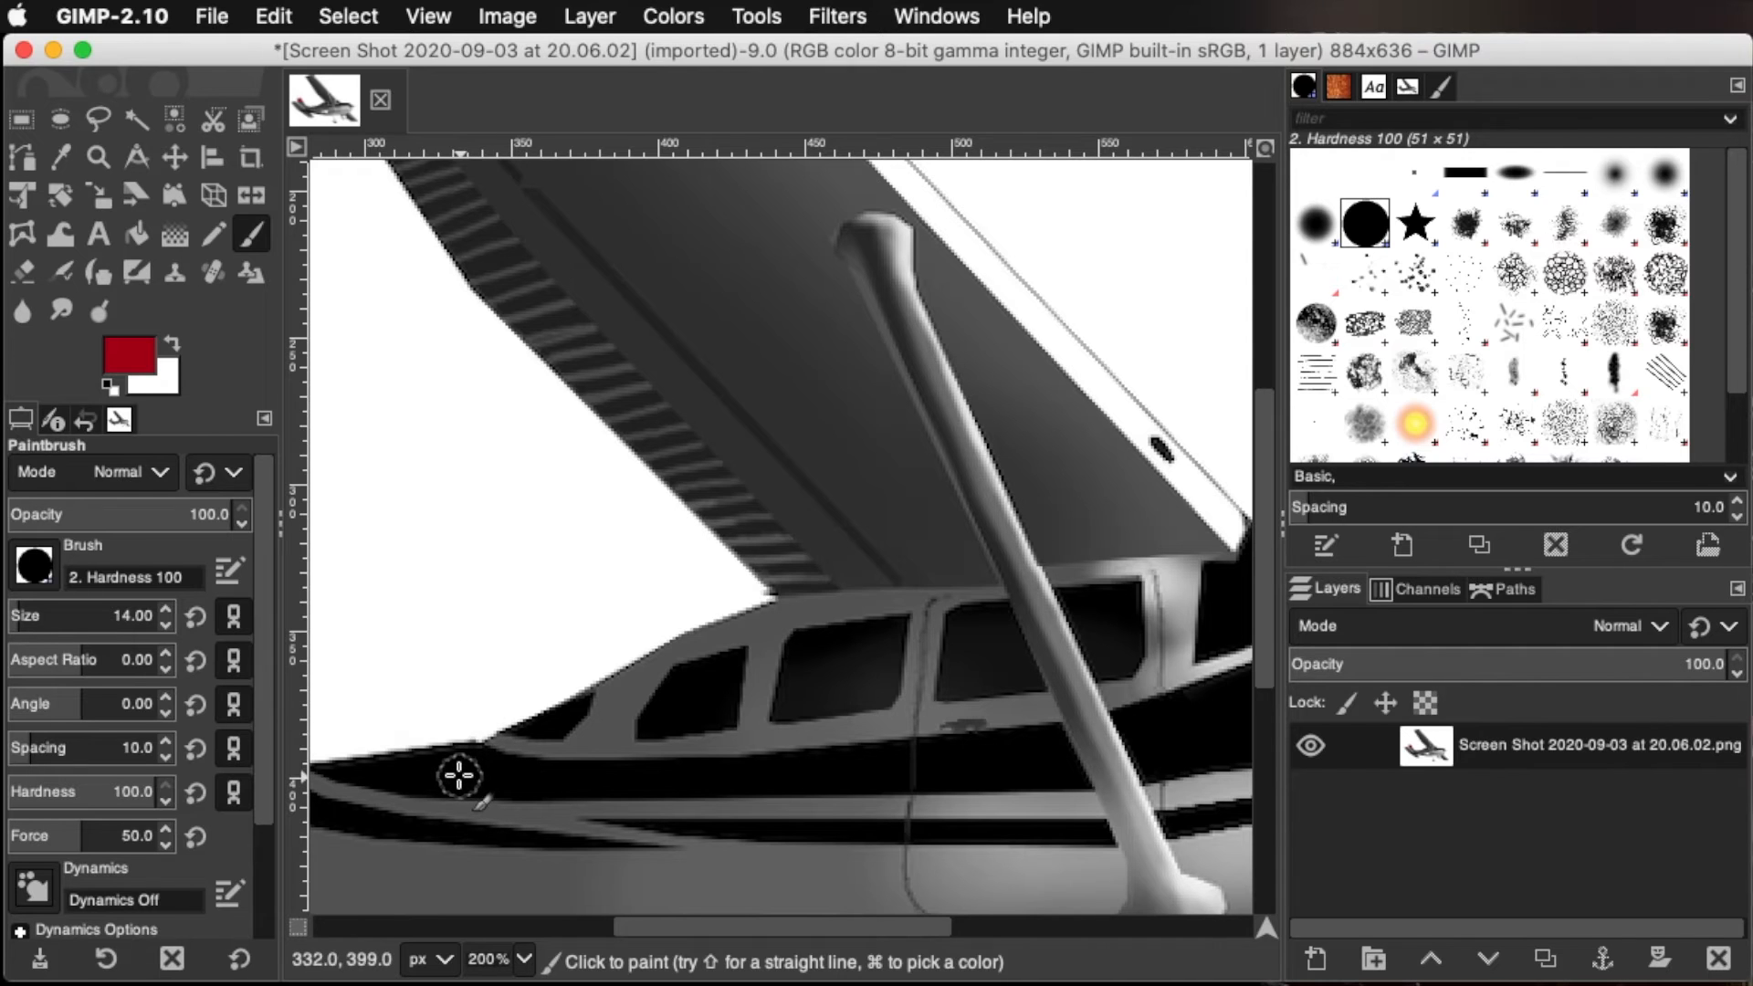
mouse_move(450, 767)
mouse_down()
mouse_move(846, 771)
mouse_move(1046, 747)
mouse_move(1061, 765)
mouse_move(365, 767)
mouse_up()
Paint the airplane's black nose section and both wing tips dark red with the Paintbrush
drag(734, 926, 1032, 926)
mouse_move(378, 720)
mouse_down()
mouse_move(653, 651)
mouse_move(933, 680)
mouse_move(961, 723)
mouse_move(957, 786)
mouse_move(895, 741)
mouse_move(824, 729)
mouse_move(410, 751)
mouse_move(377, 735)
mouse_move(555, 701)
mouse_move(850, 712)
mouse_move(599, 702)
mouse_move(714, 688)
mouse_move(950, 742)
mouse_up()
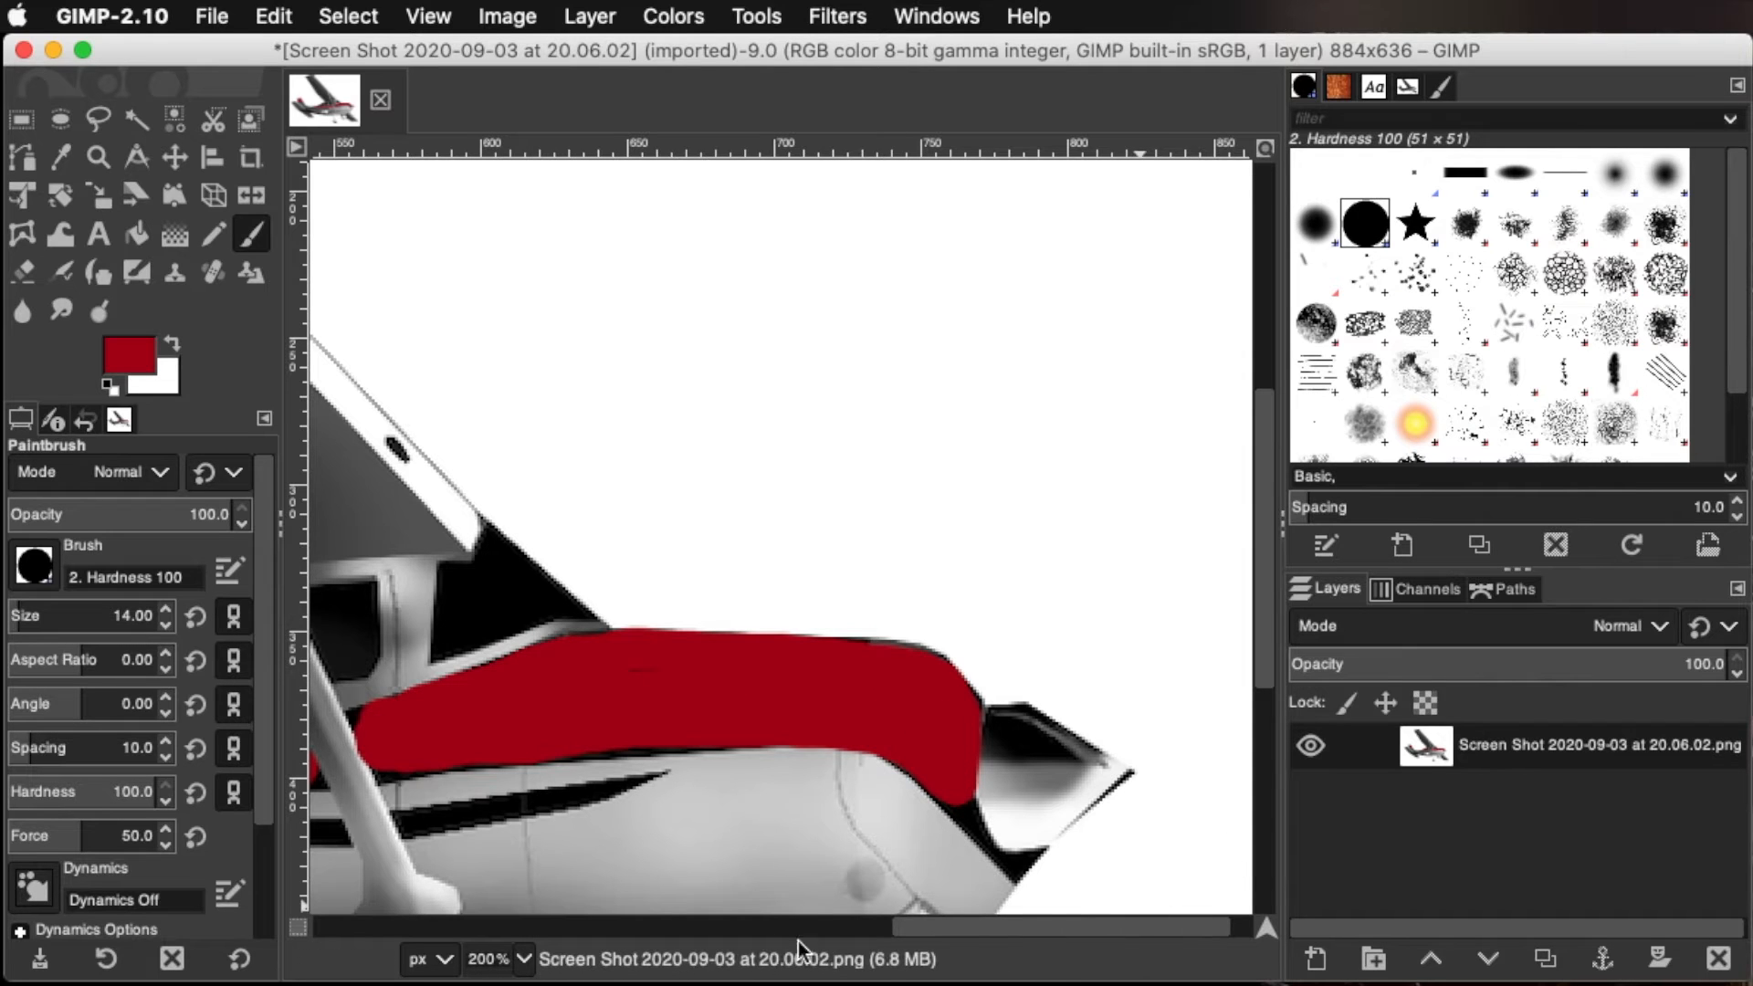
click(497, 982)
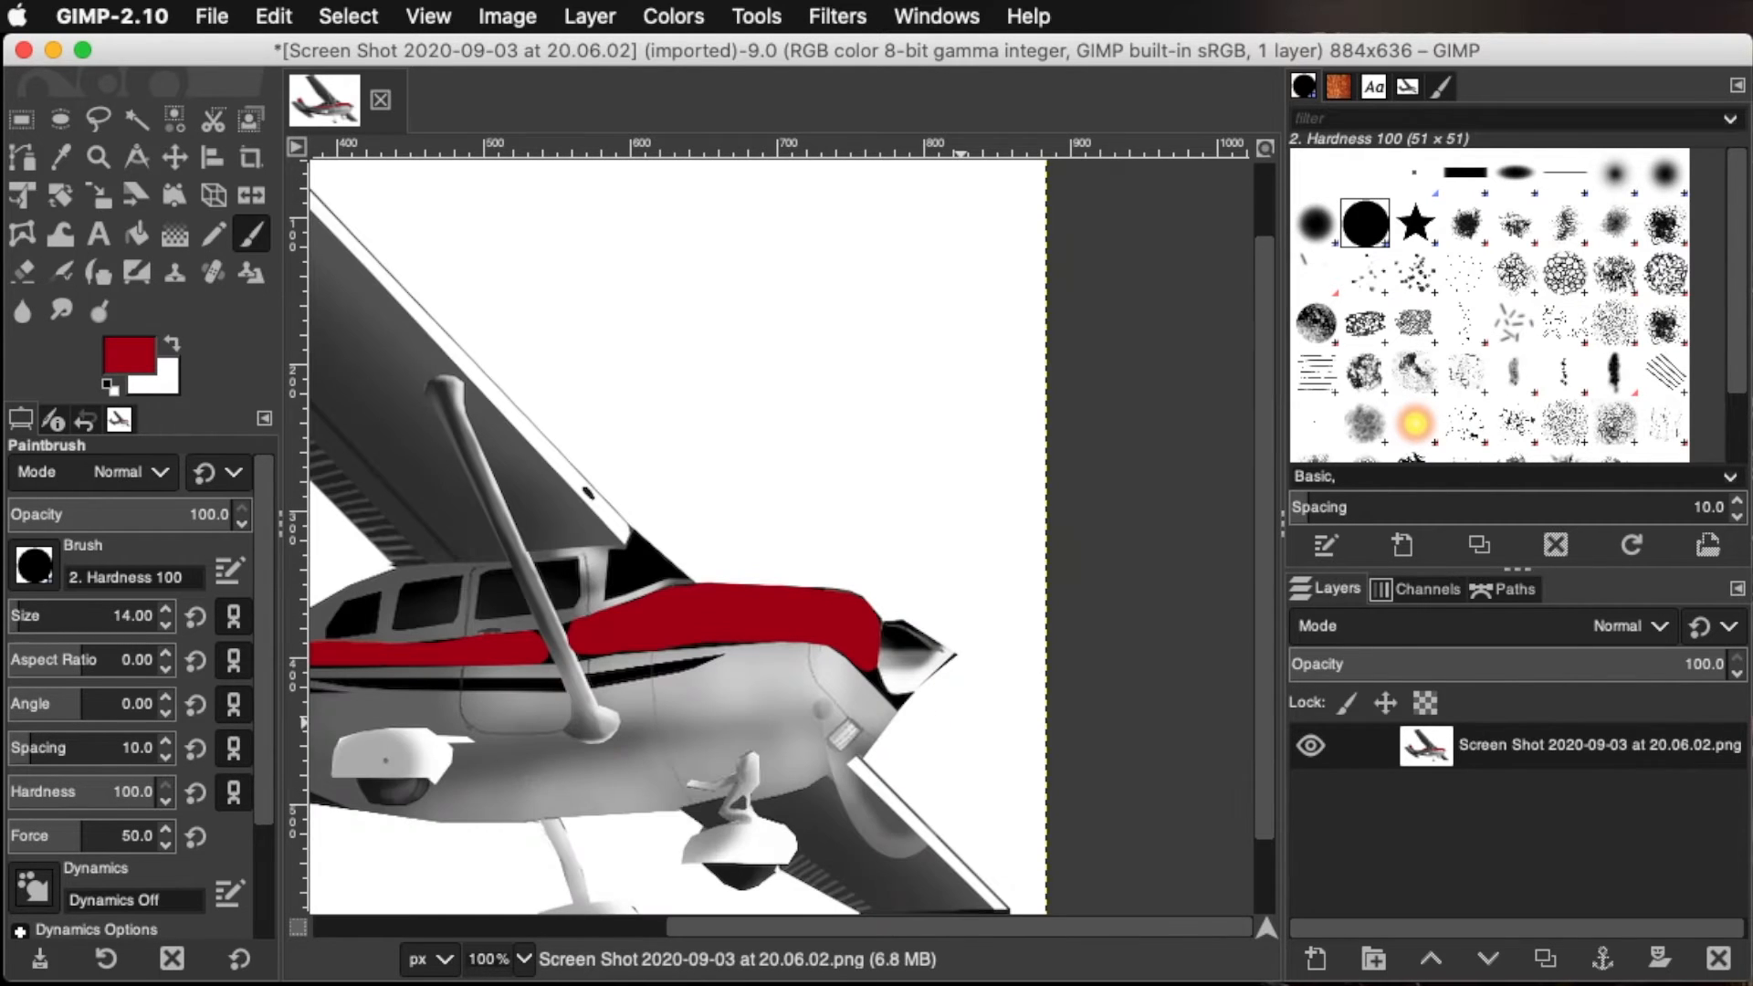
scroll(1041, 728, down, 1)
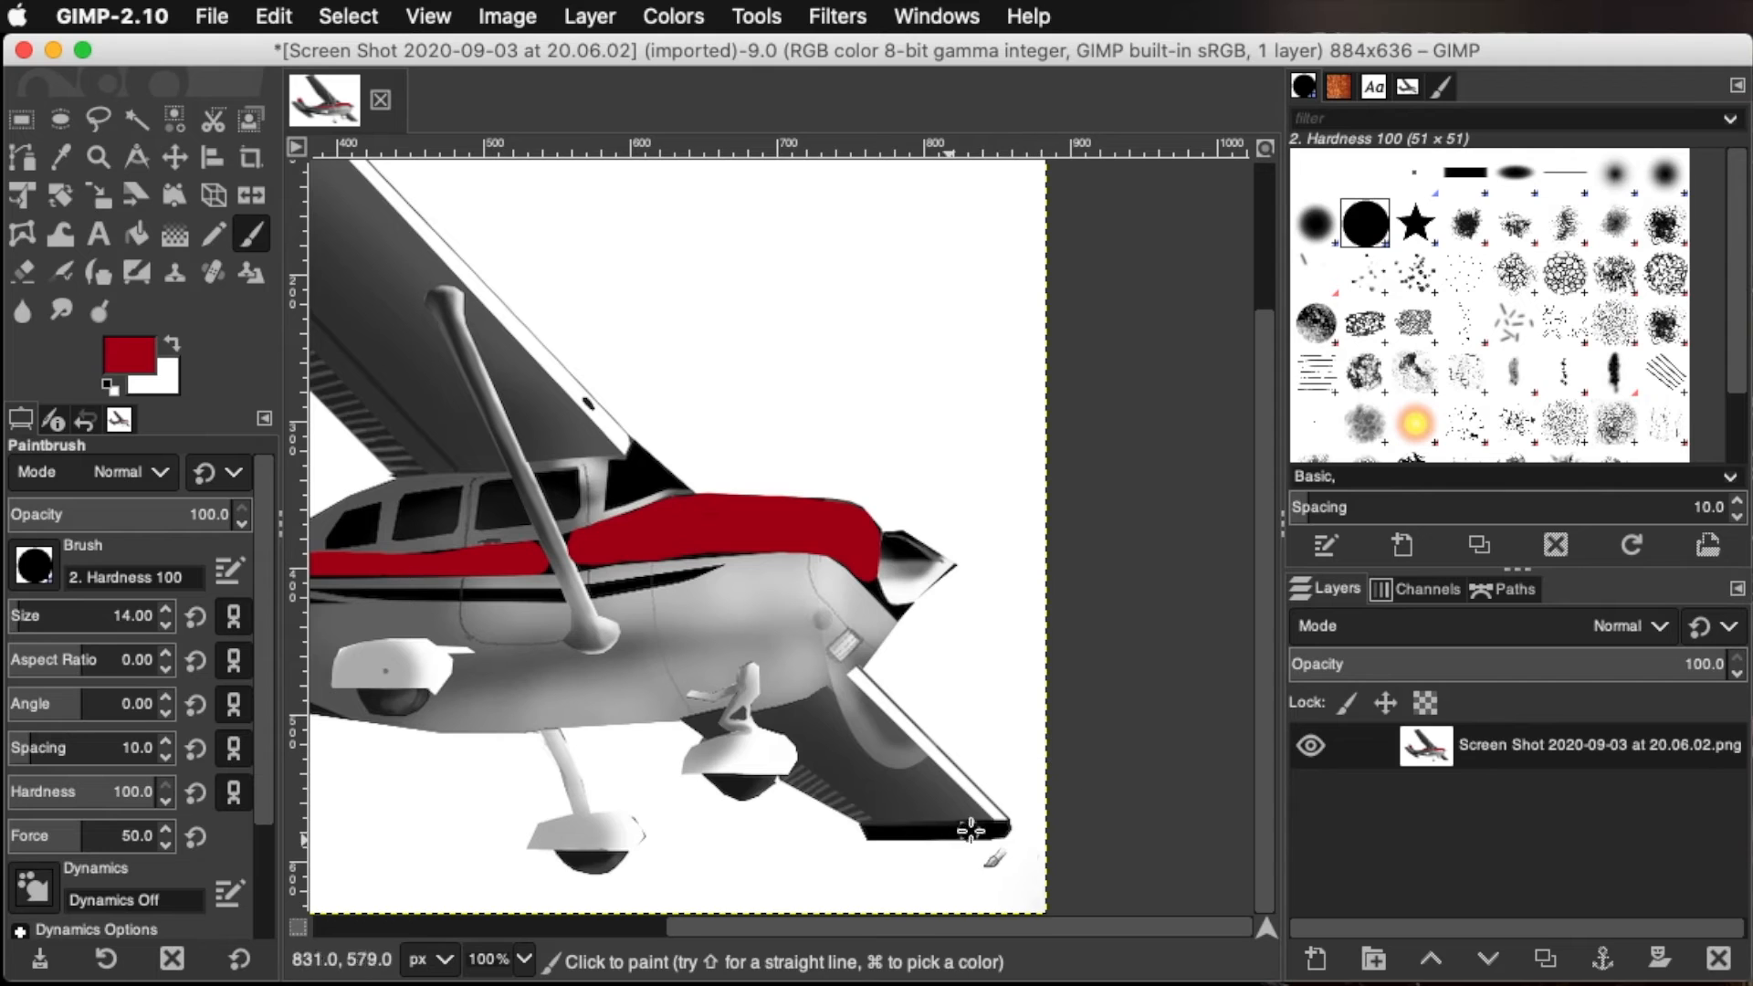
drag(1007, 831, 869, 837)
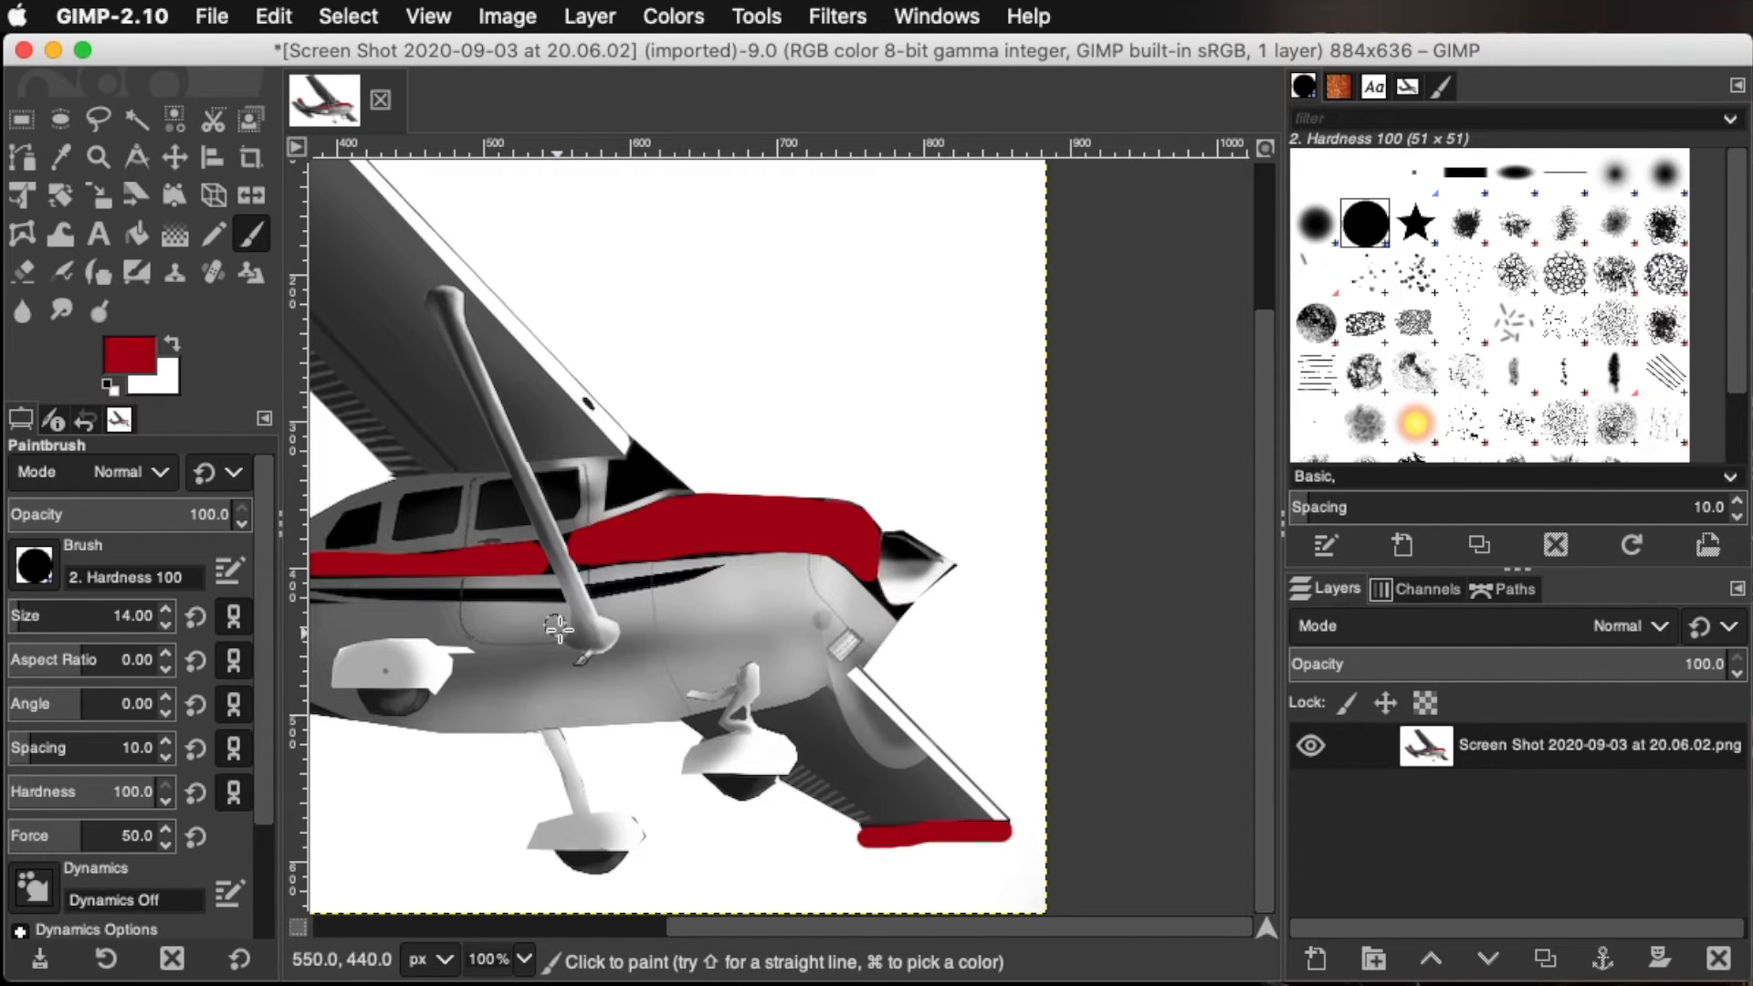
scroll(603, 676, up, 2)
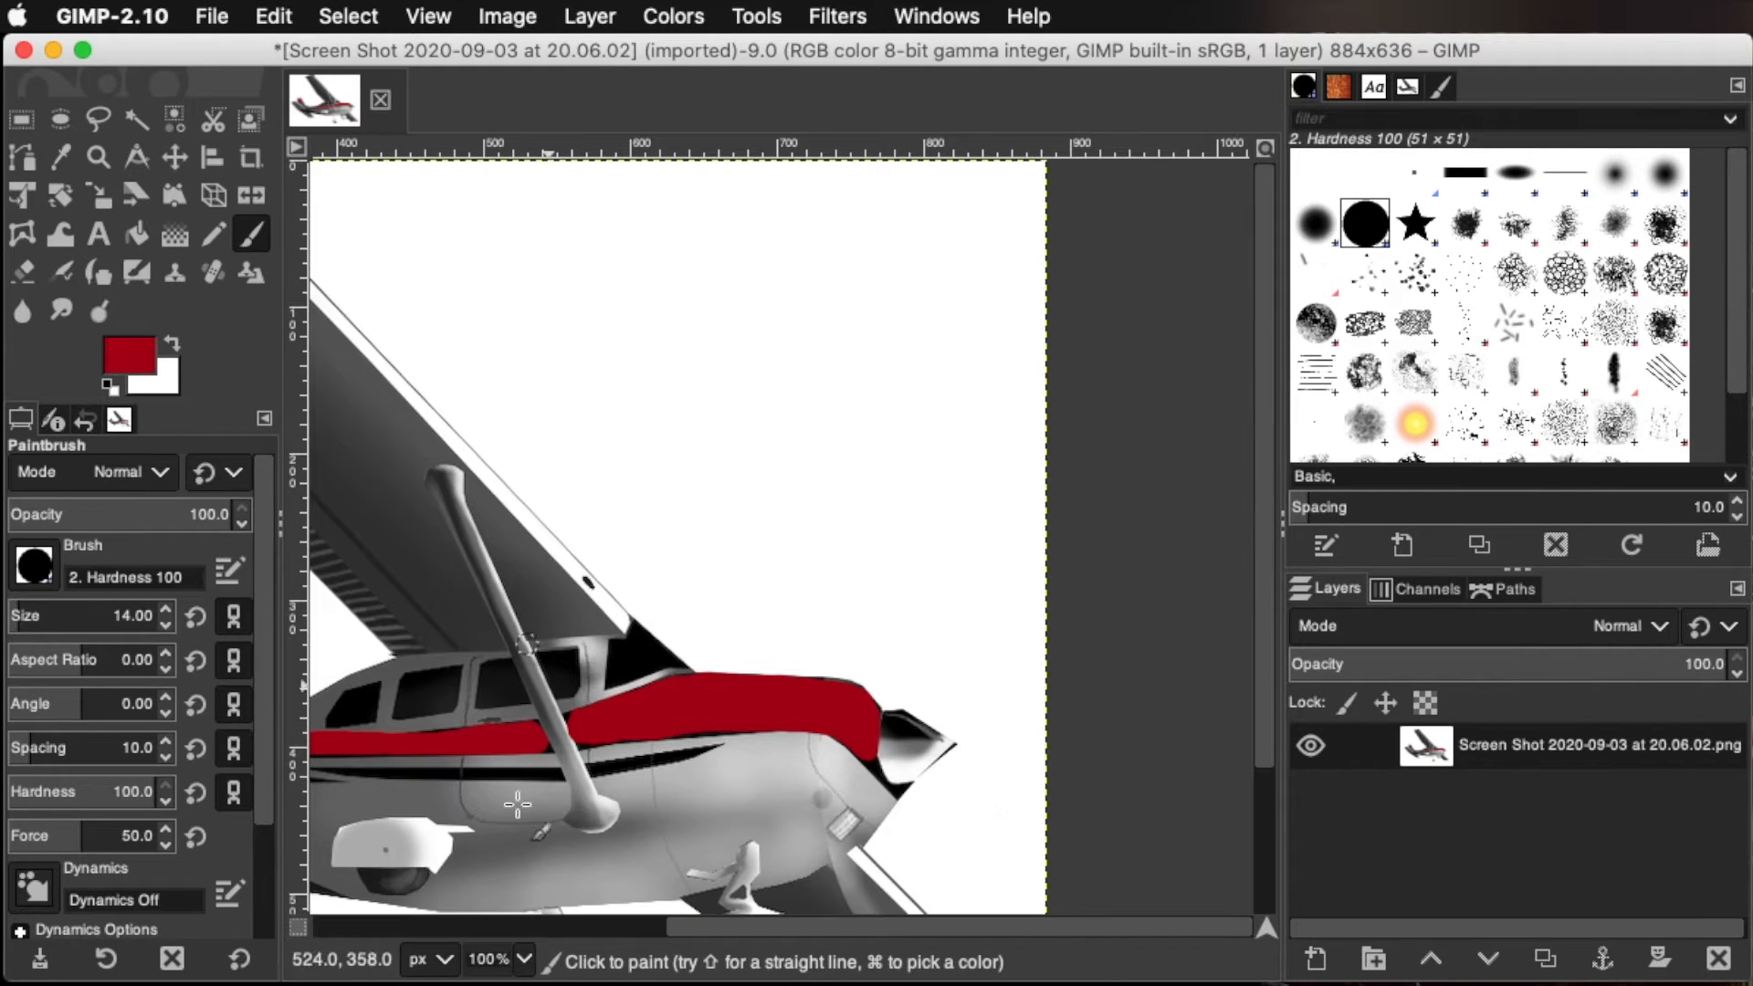
click(500, 983)
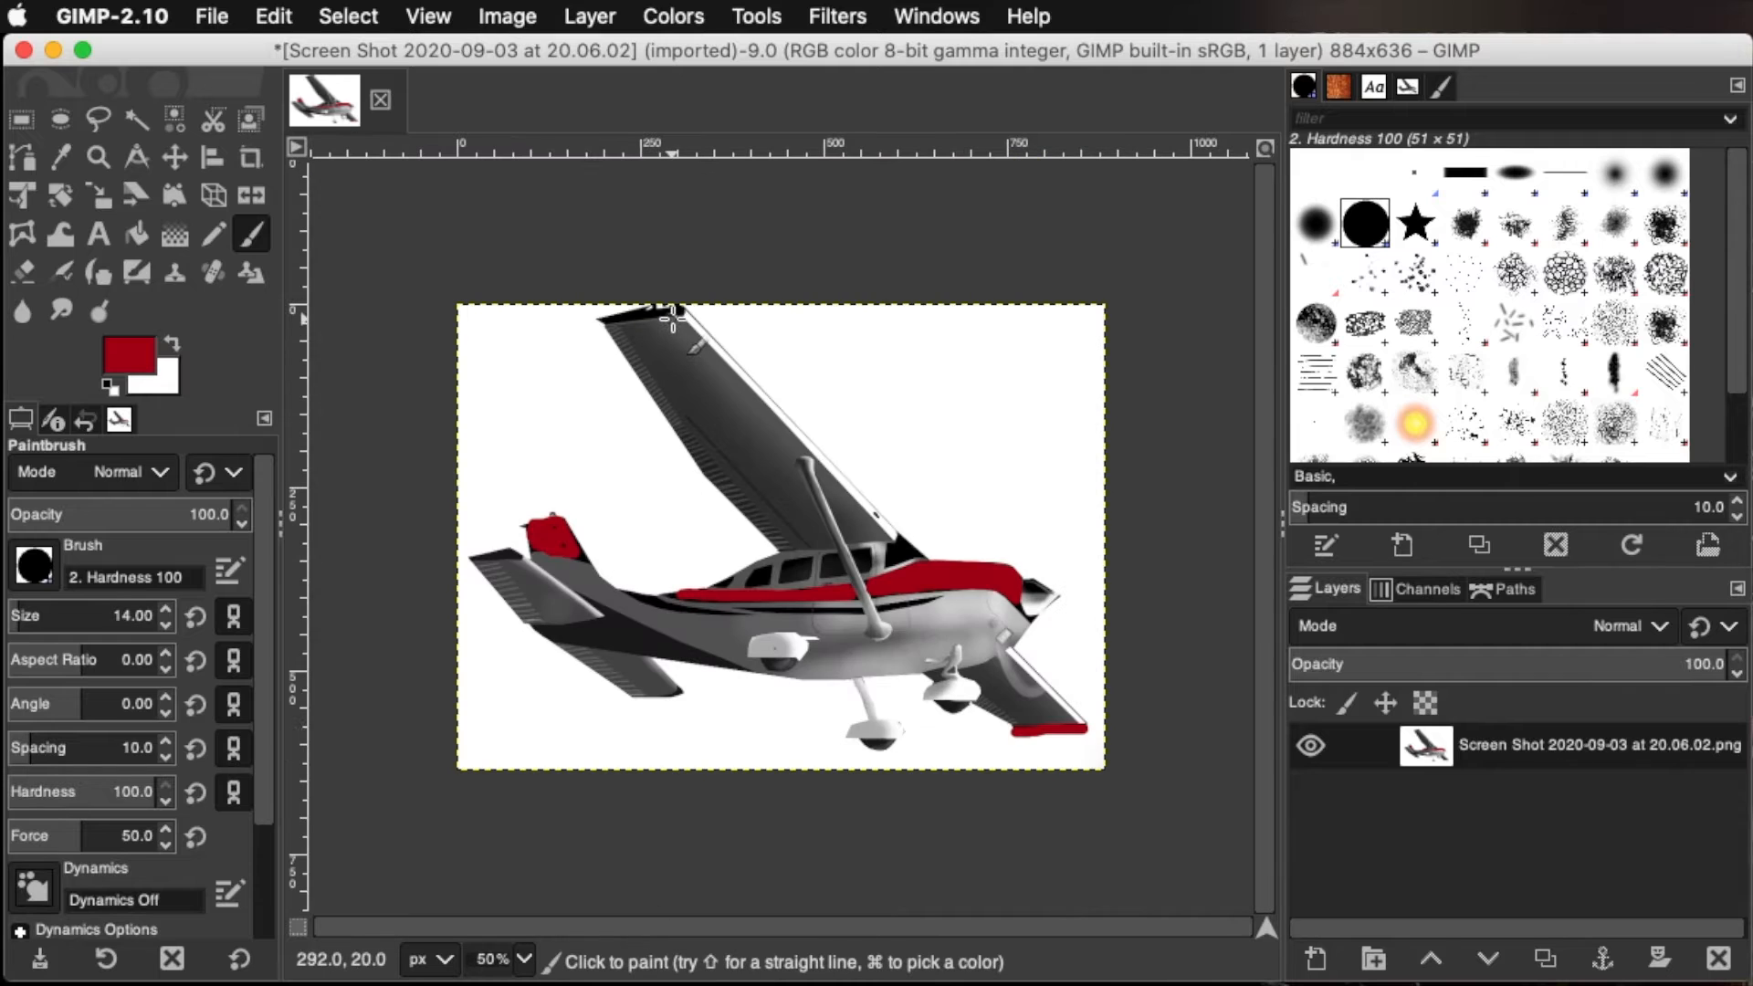
drag(678, 315, 584, 321)
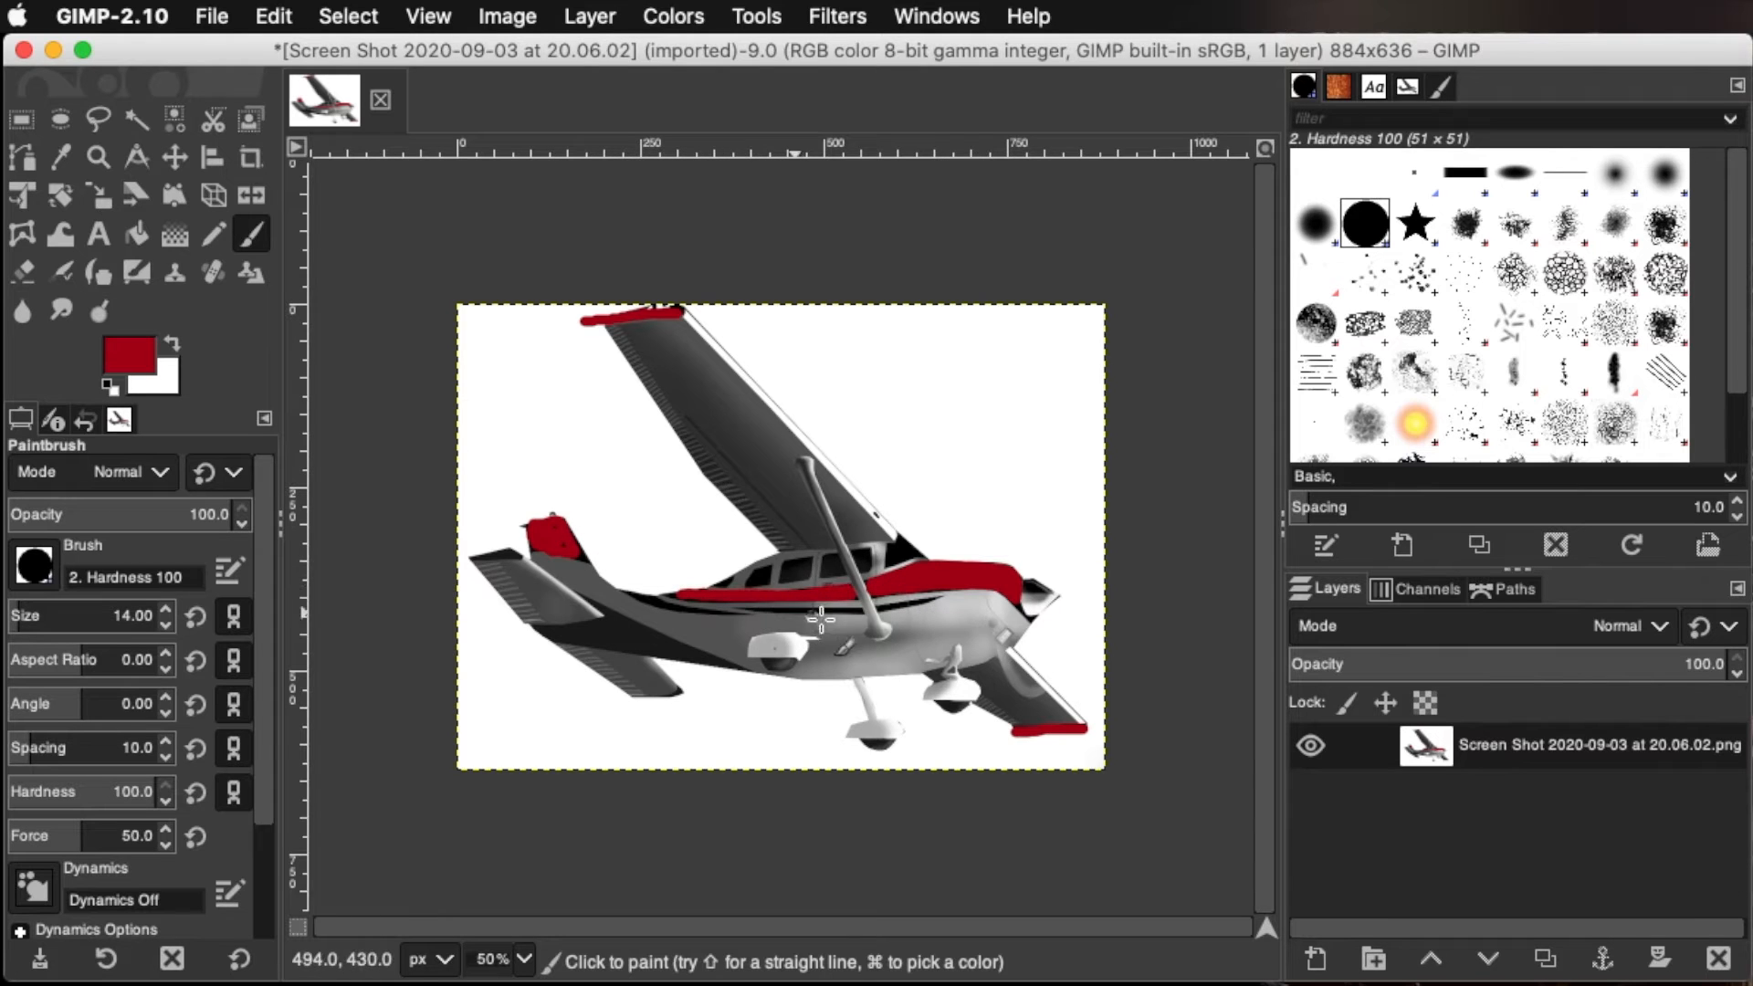
Paint a straight dark red line about 166 pixels long on the white background above the airplane's nose
key(1)
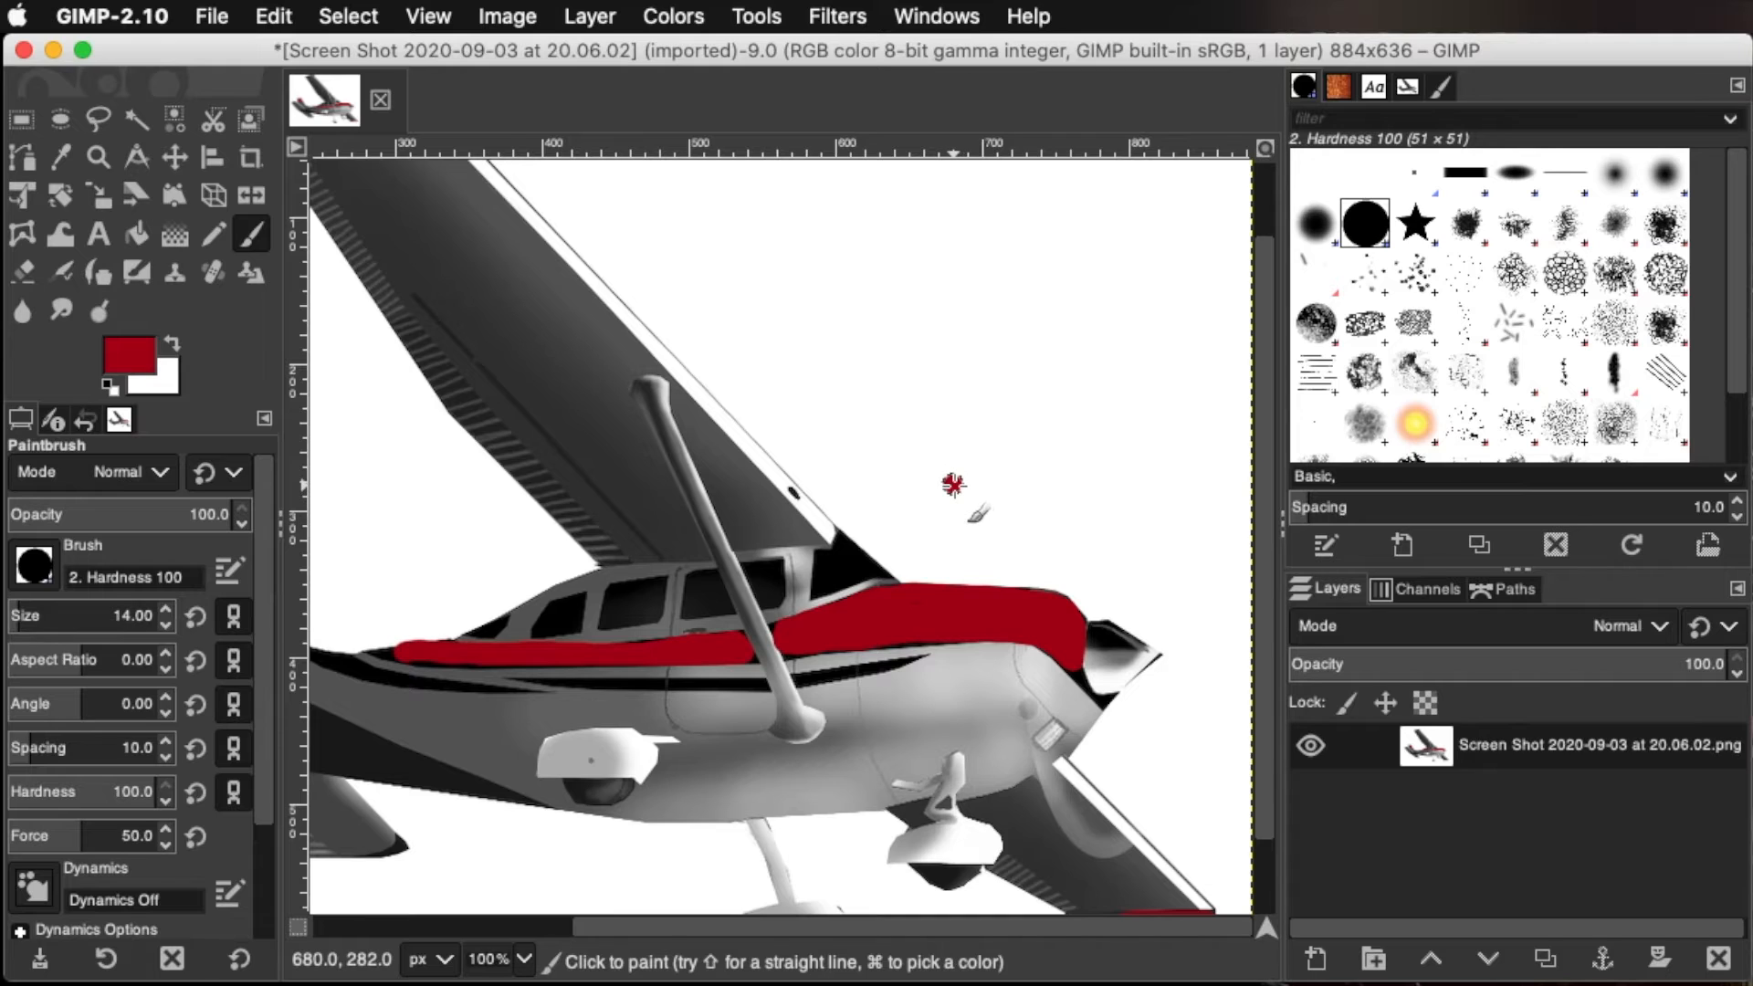
key(shift)
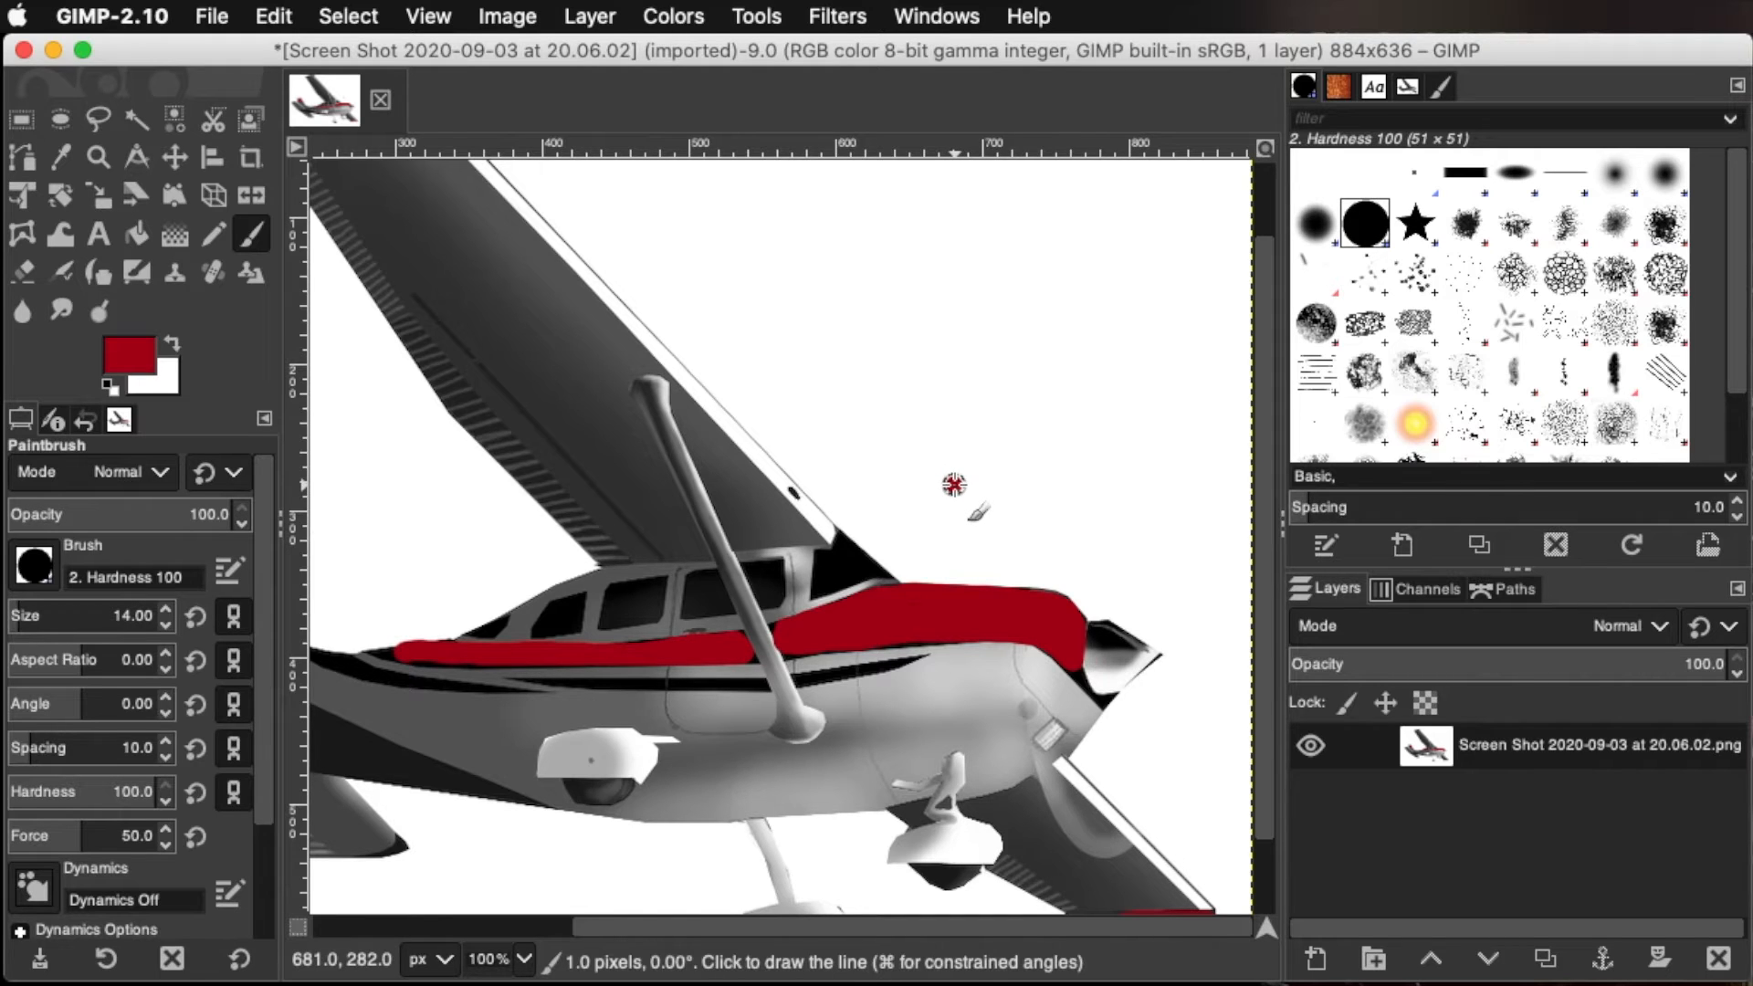
shift+click(954, 484)
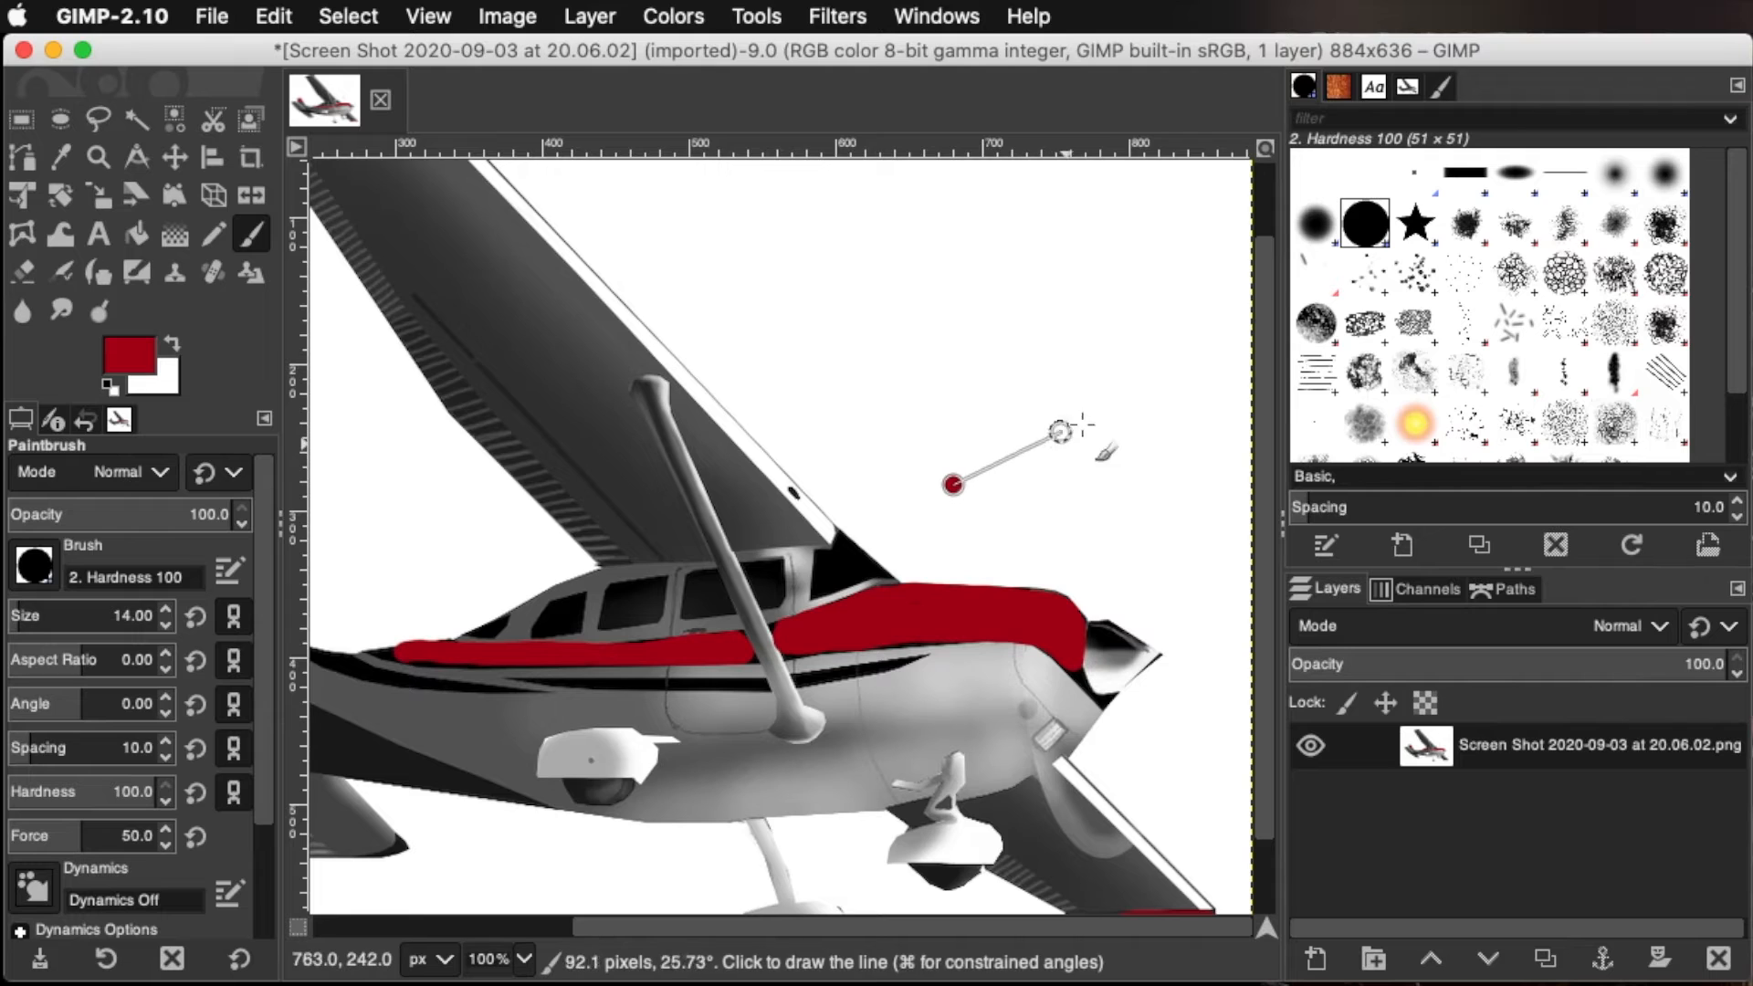
shift+click(1151, 342)
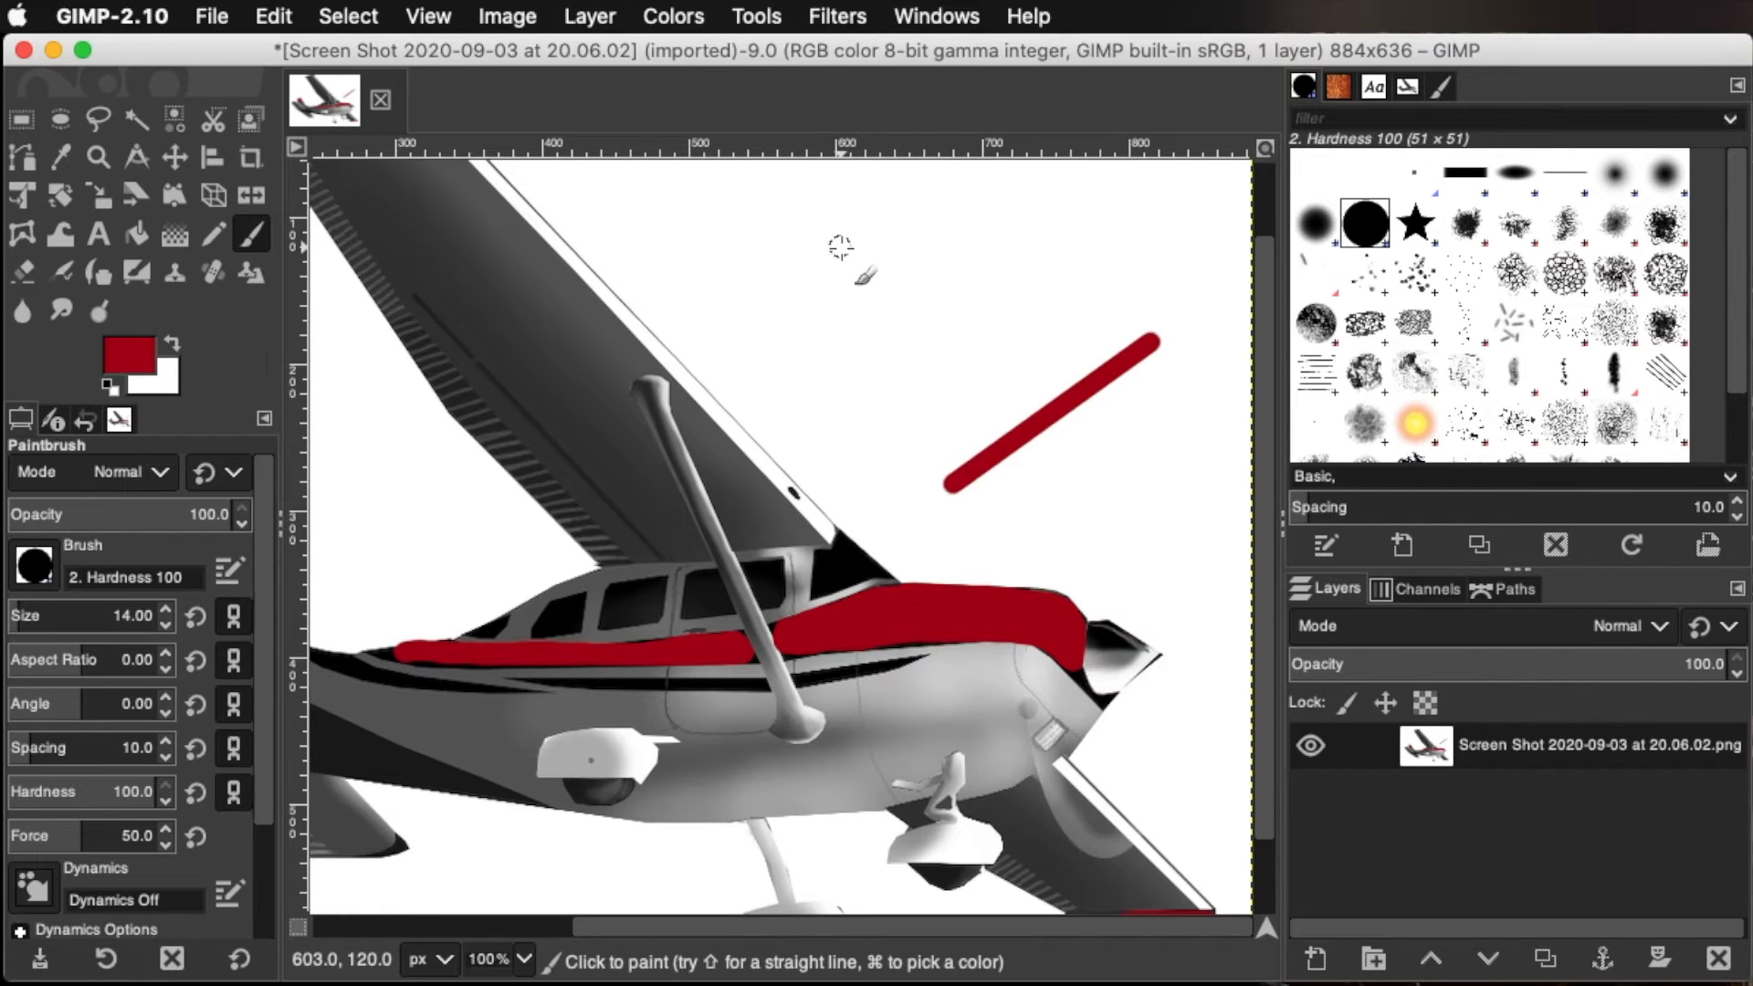
Continue the straight line with connected segments across the wing and fuselage, closing the outline at its starting point
key(shift)
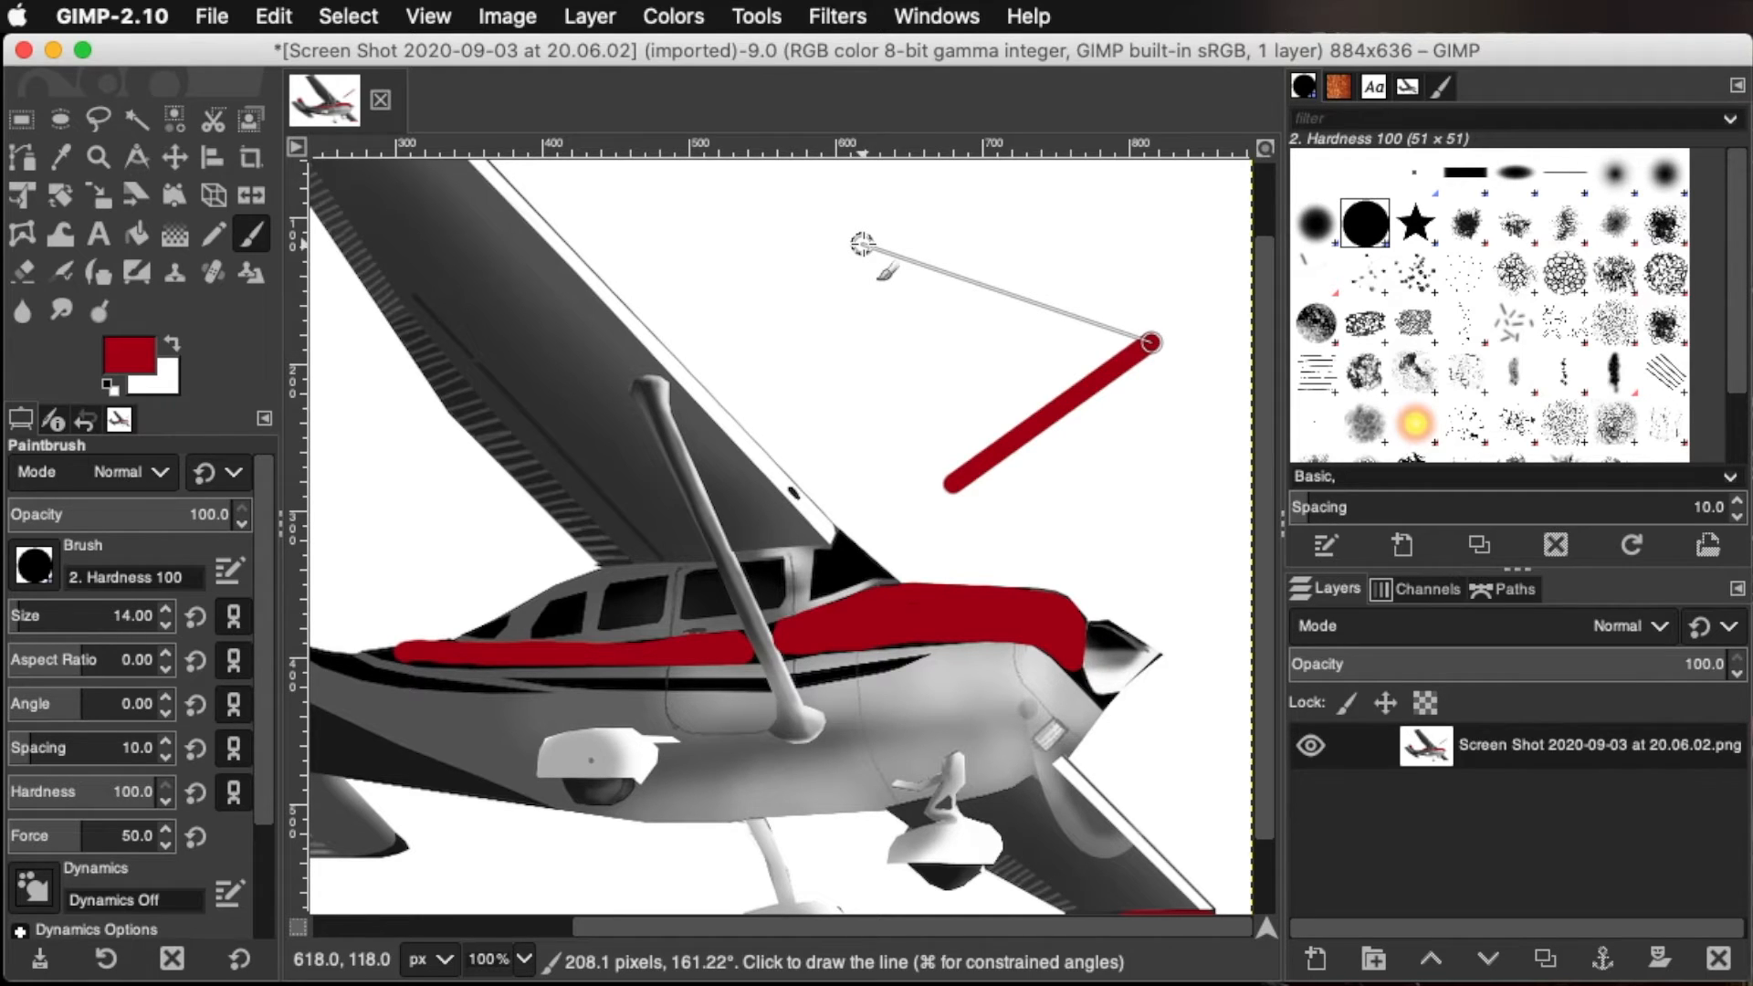
shift+click(862, 244)
shift+click(845, 420)
shift+click(594, 411)
shift+click(600, 626)
shift+click(828, 754)
shift+click(1097, 735)
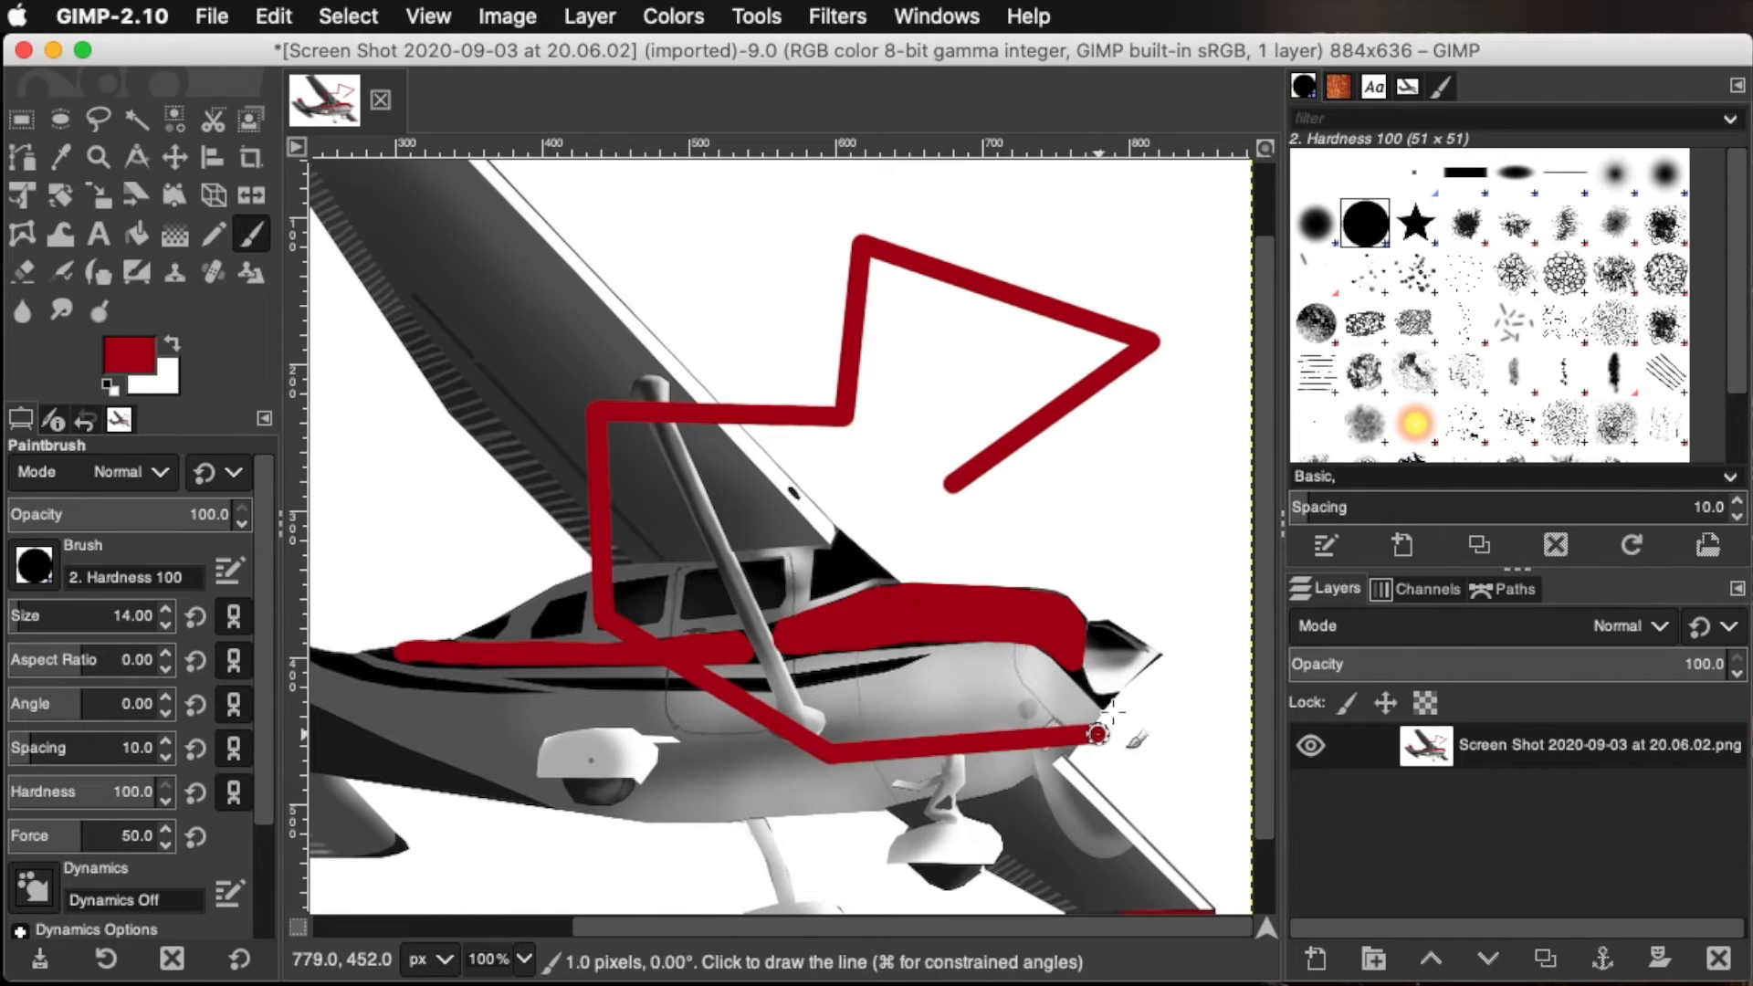
shift+click(1132, 570)
shift+click(929, 586)
shift+click(950, 490)
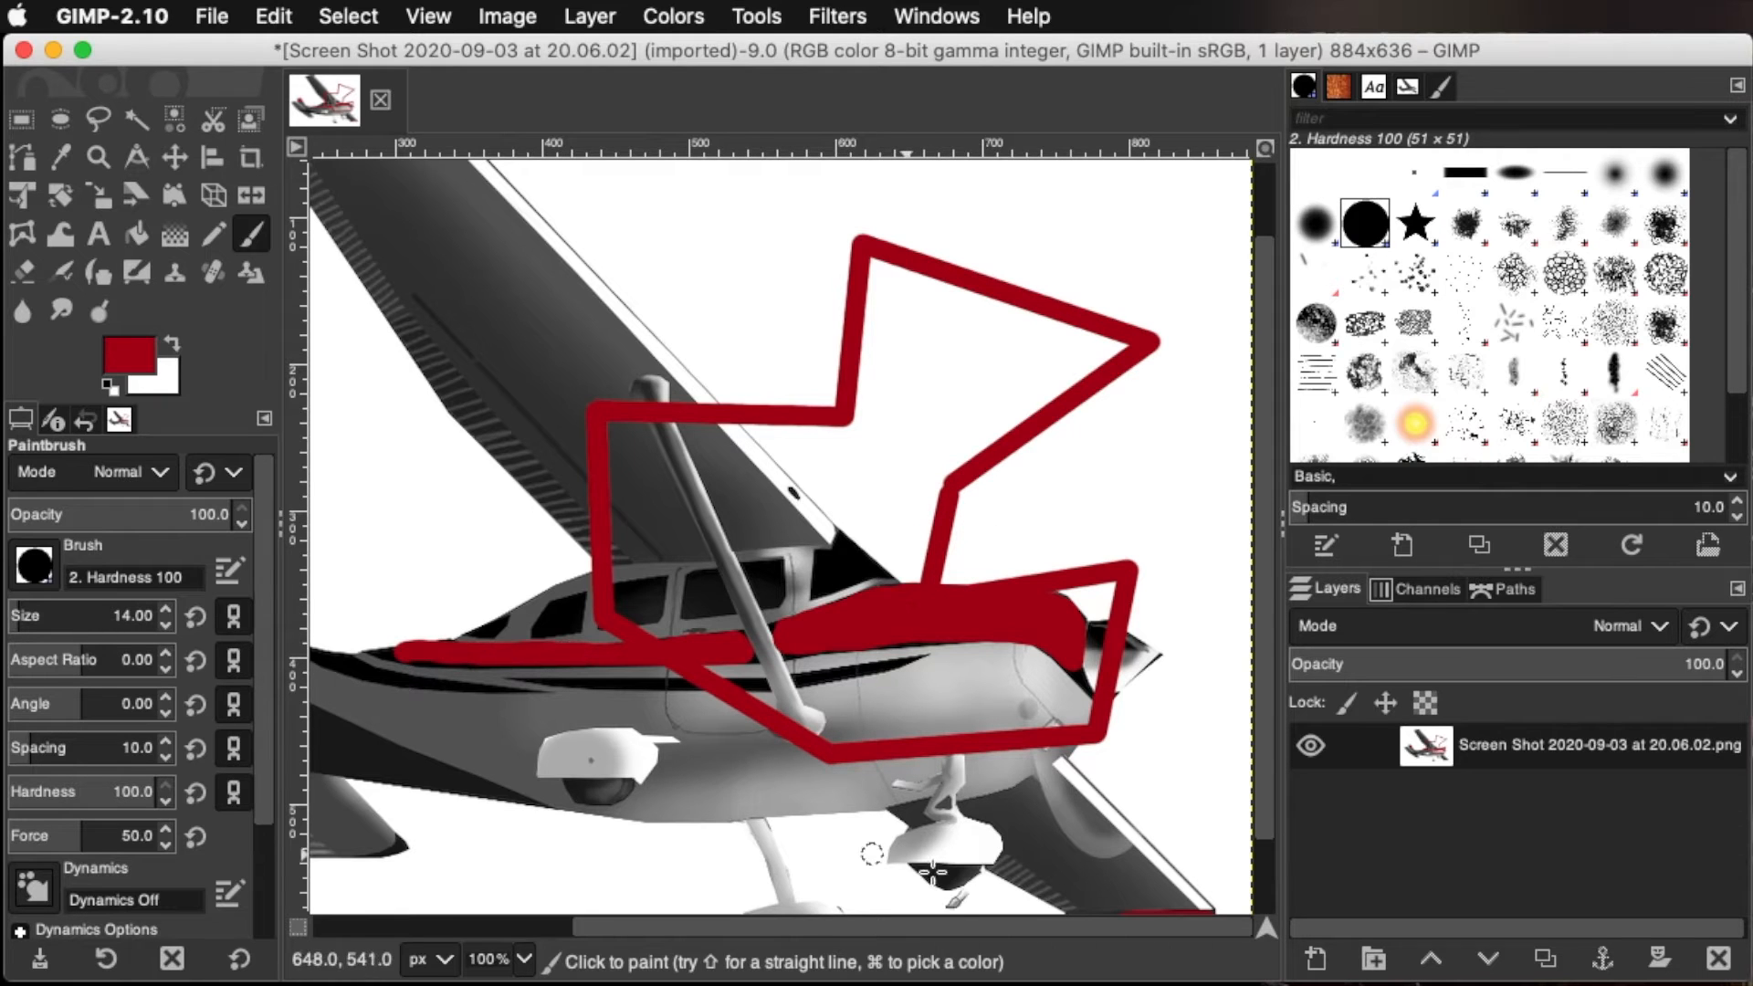
Touch up the tail fin with dark red straight strokes, undoing the stray line painted across the airplane
drag(919, 922, 660, 923)
drag(482, 545, 518, 551)
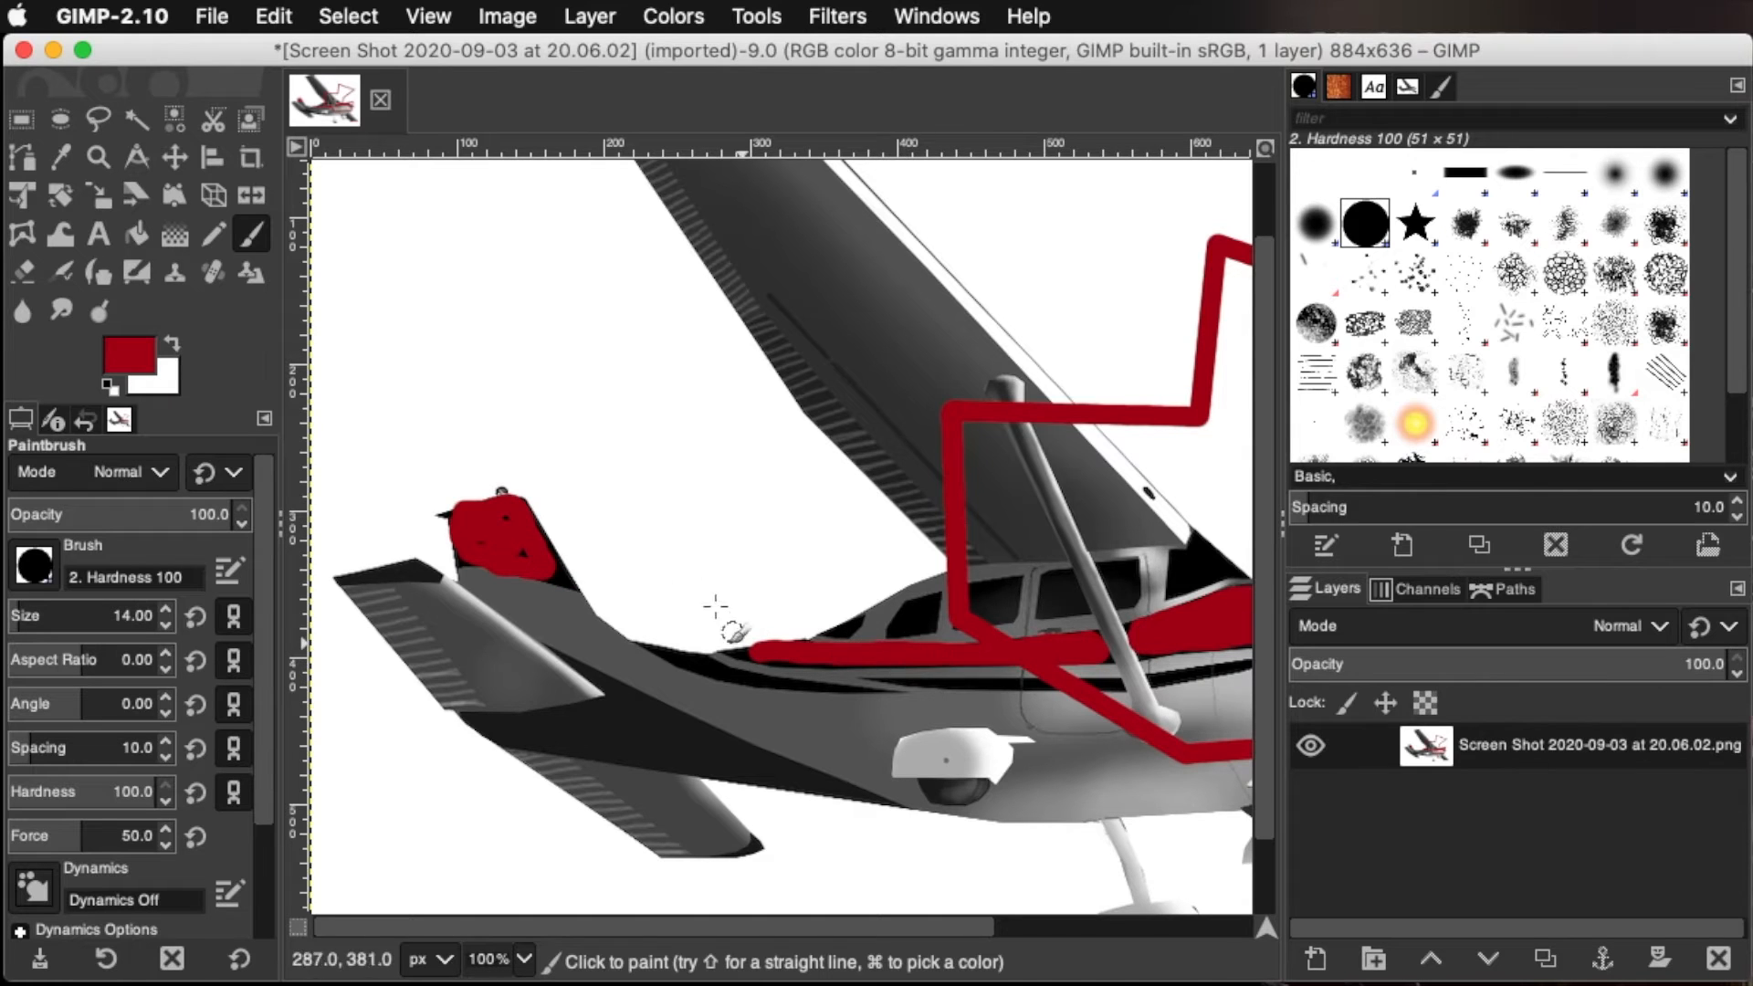
shift+click(480, 511)
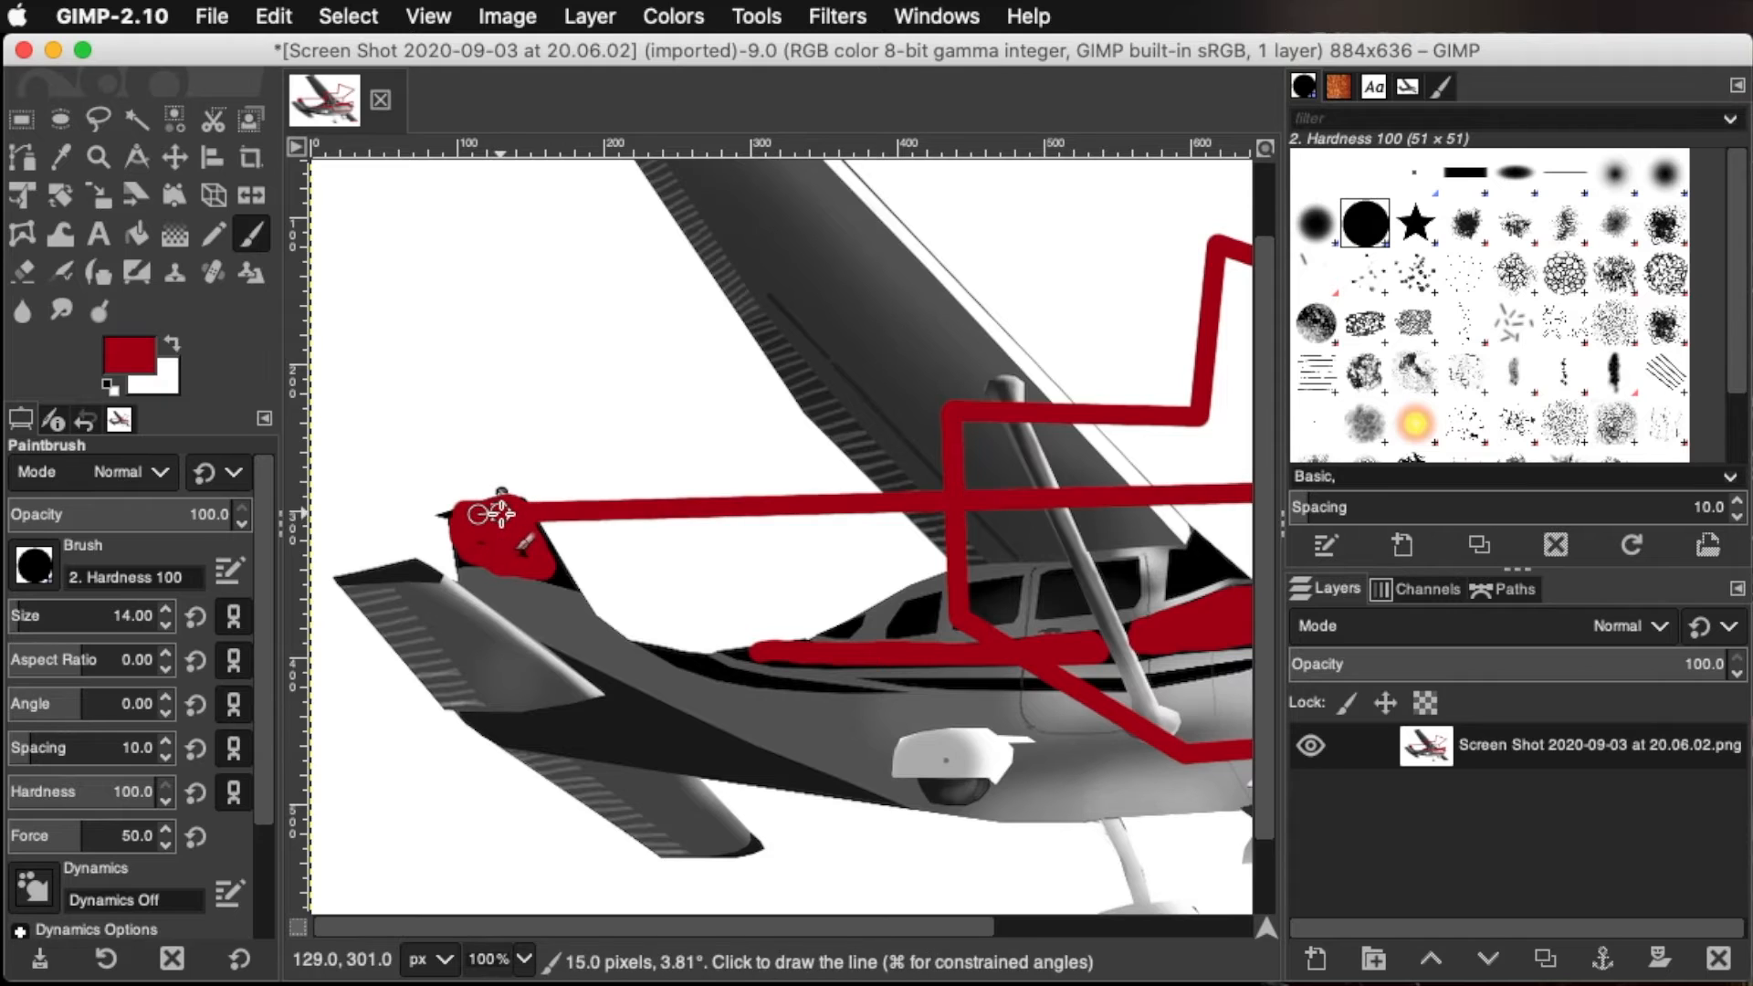
key(super+z)
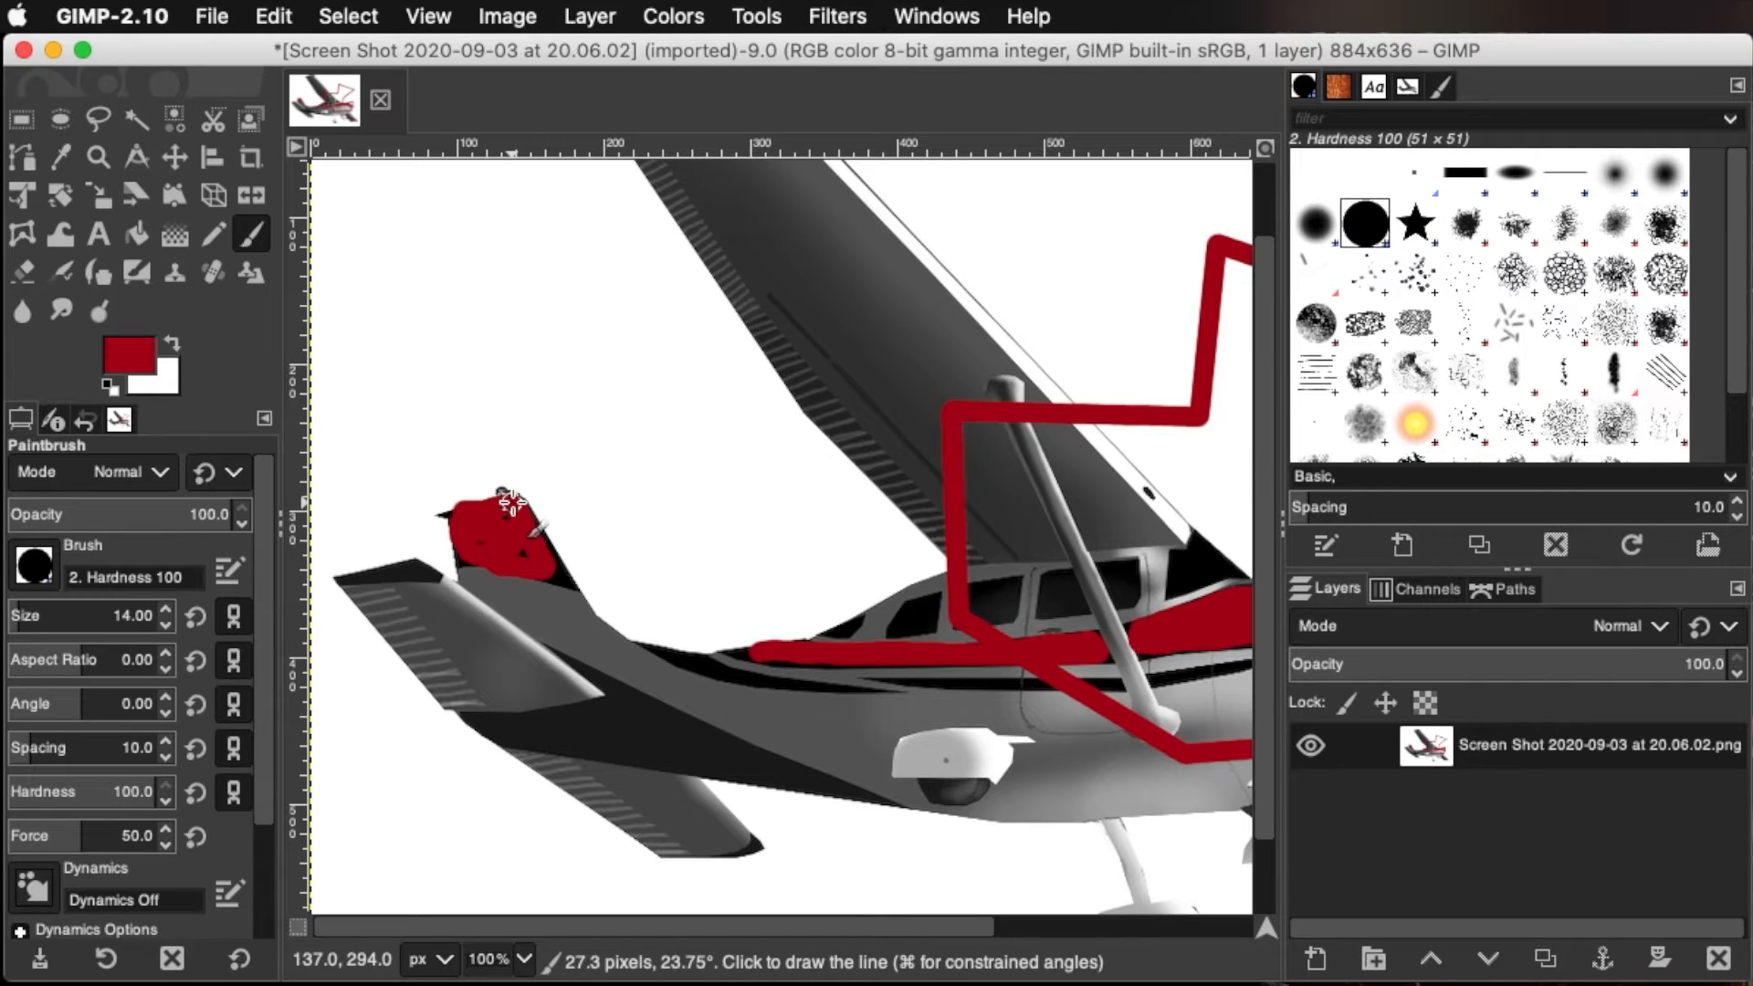
shift+click(571, 580)
shift+click(468, 556)
shift+click(454, 515)
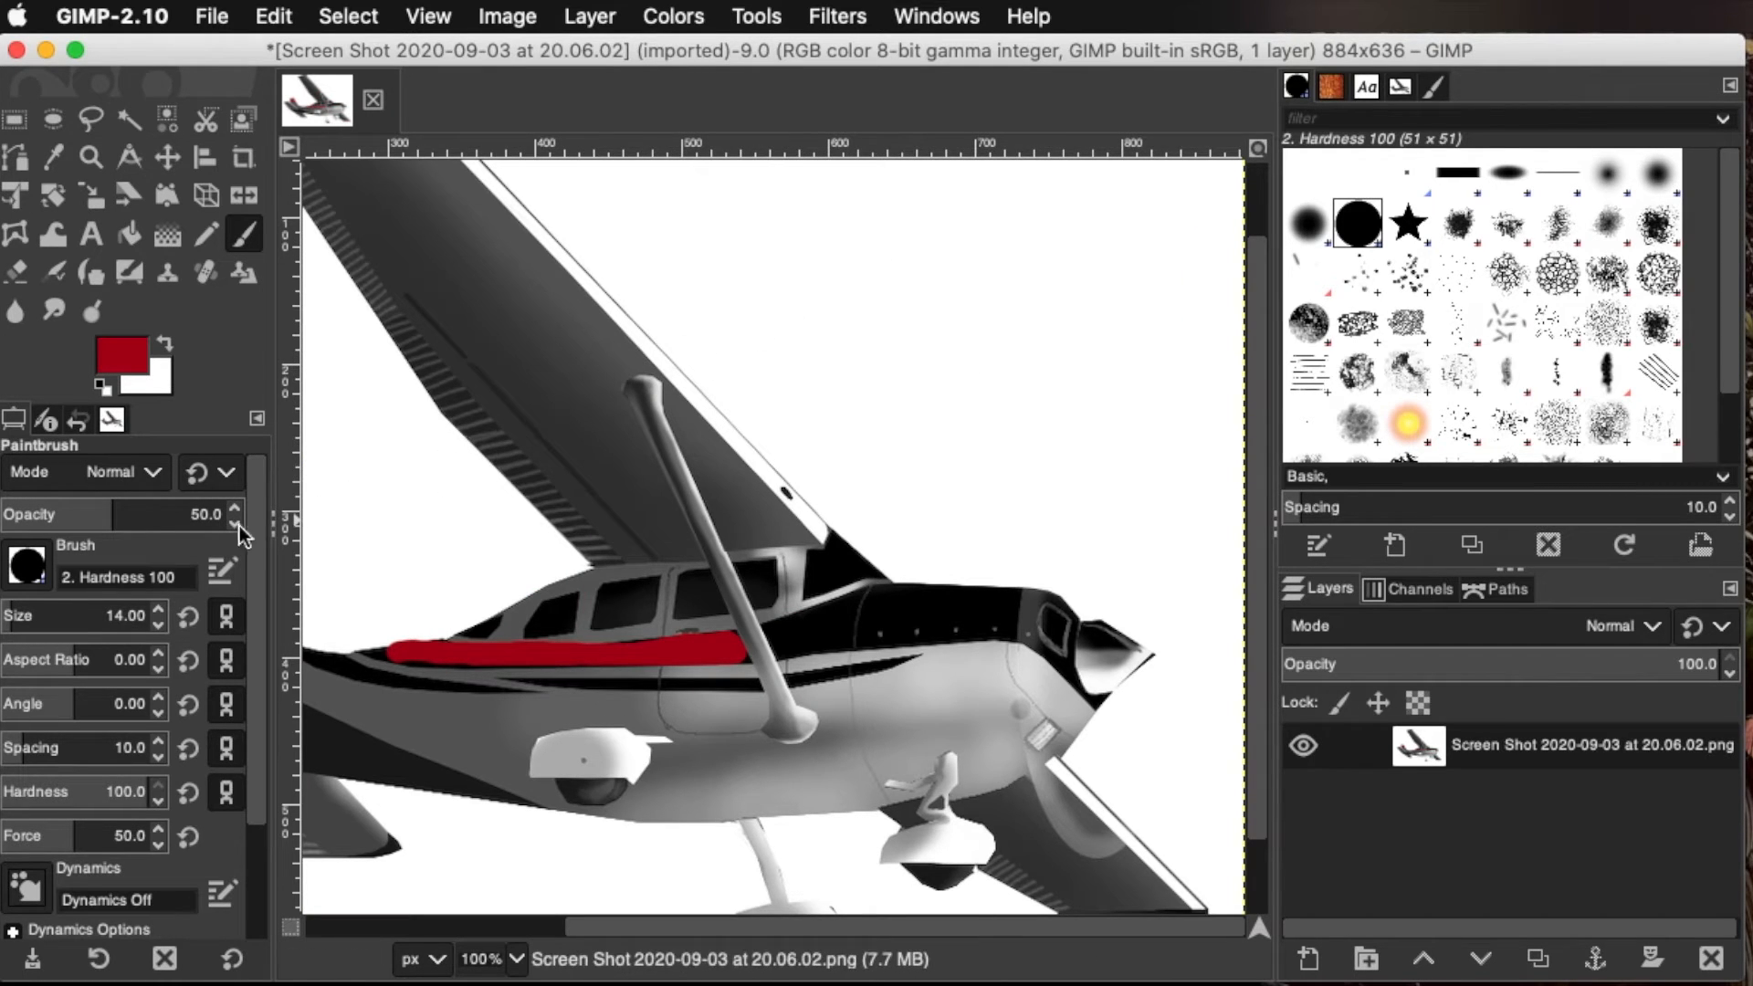
Set the brush opacity to 100 and paint solid red strokes above the nose and across the wing
mouse_move(108, 516)
mouse_down()
mouse_move(1310, 521)
mouse_move(622, 521)
mouse_move(1352, 545)
mouse_up()
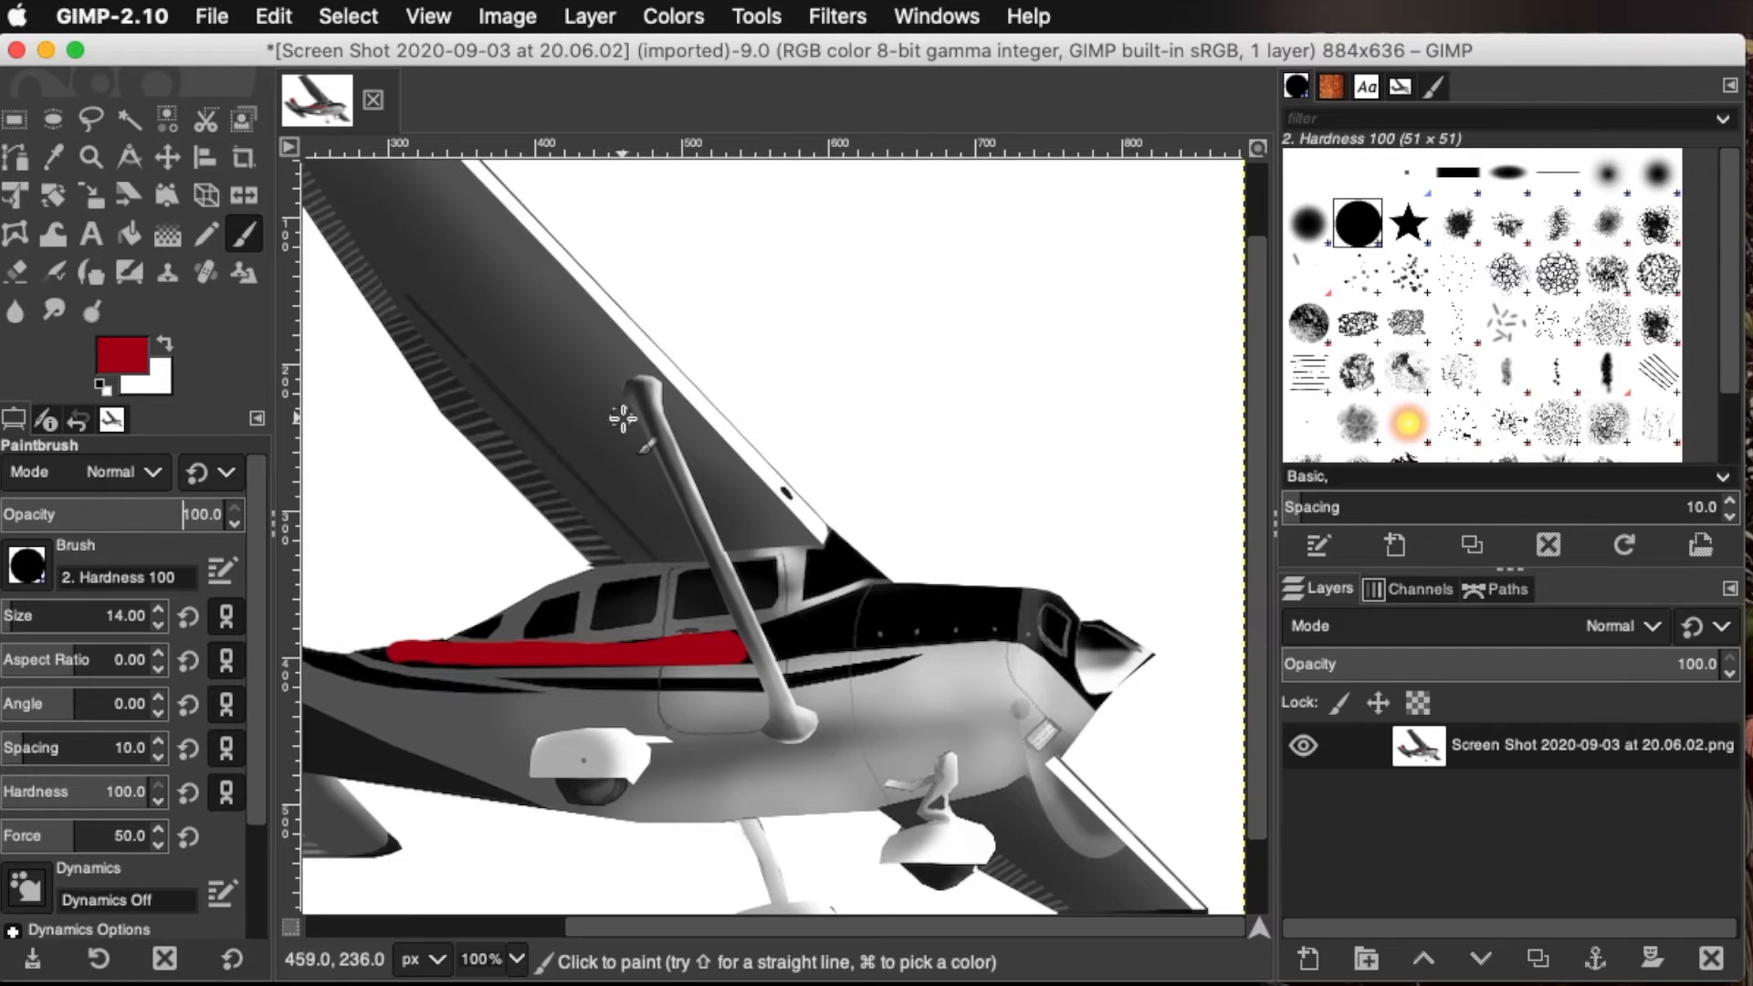
mouse_move(1038, 239)
mouse_down()
mouse_move(1126, 424)
mouse_move(1050, 245)
mouse_move(1101, 293)
mouse_move(1120, 403)
mouse_move(1076, 269)
mouse_up()
mouse_move(865, 489)
mouse_down()
mouse_move(382, 492)
mouse_move(817, 475)
mouse_move(450, 473)
mouse_move(717, 447)
mouse_up()
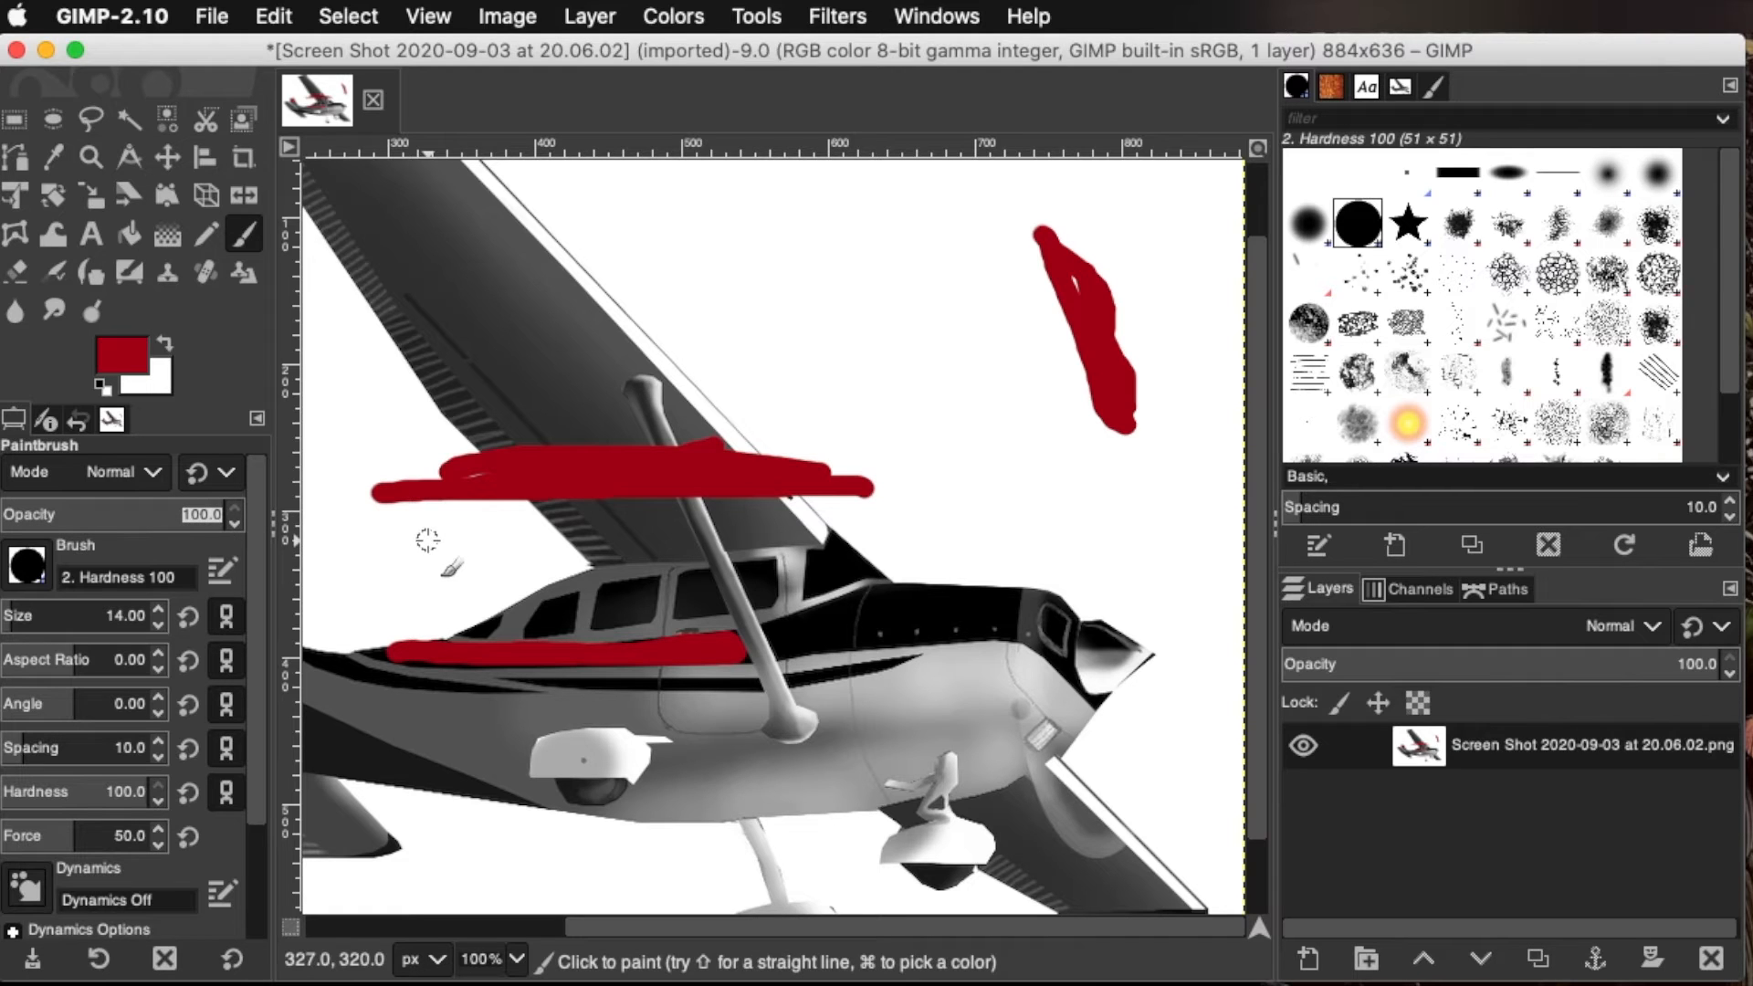
Set the brush opacity to 50 and paint overlapping translucent red strokes over the wing and beside the solid stroke above the nose
key(Return)
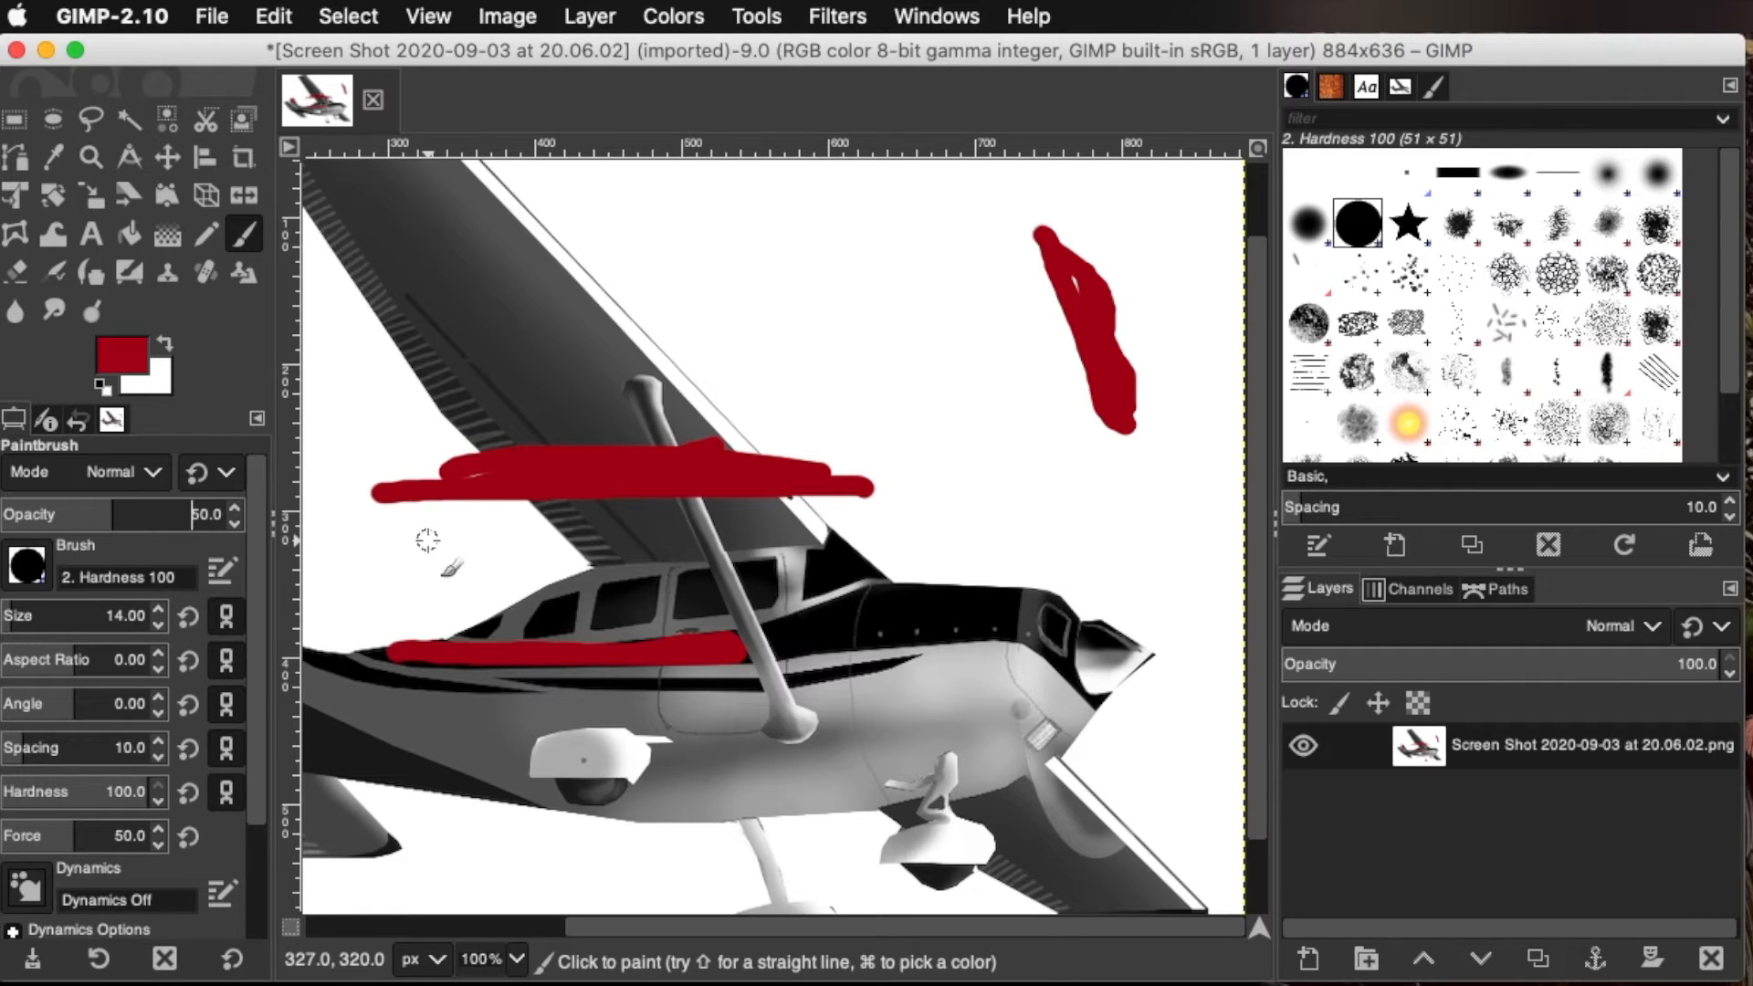
mouse_move(814, 272)
mouse_down()
mouse_move(882, 331)
mouse_move(835, 383)
mouse_move(390, 409)
mouse_move(731, 420)
mouse_move(650, 433)
mouse_up()
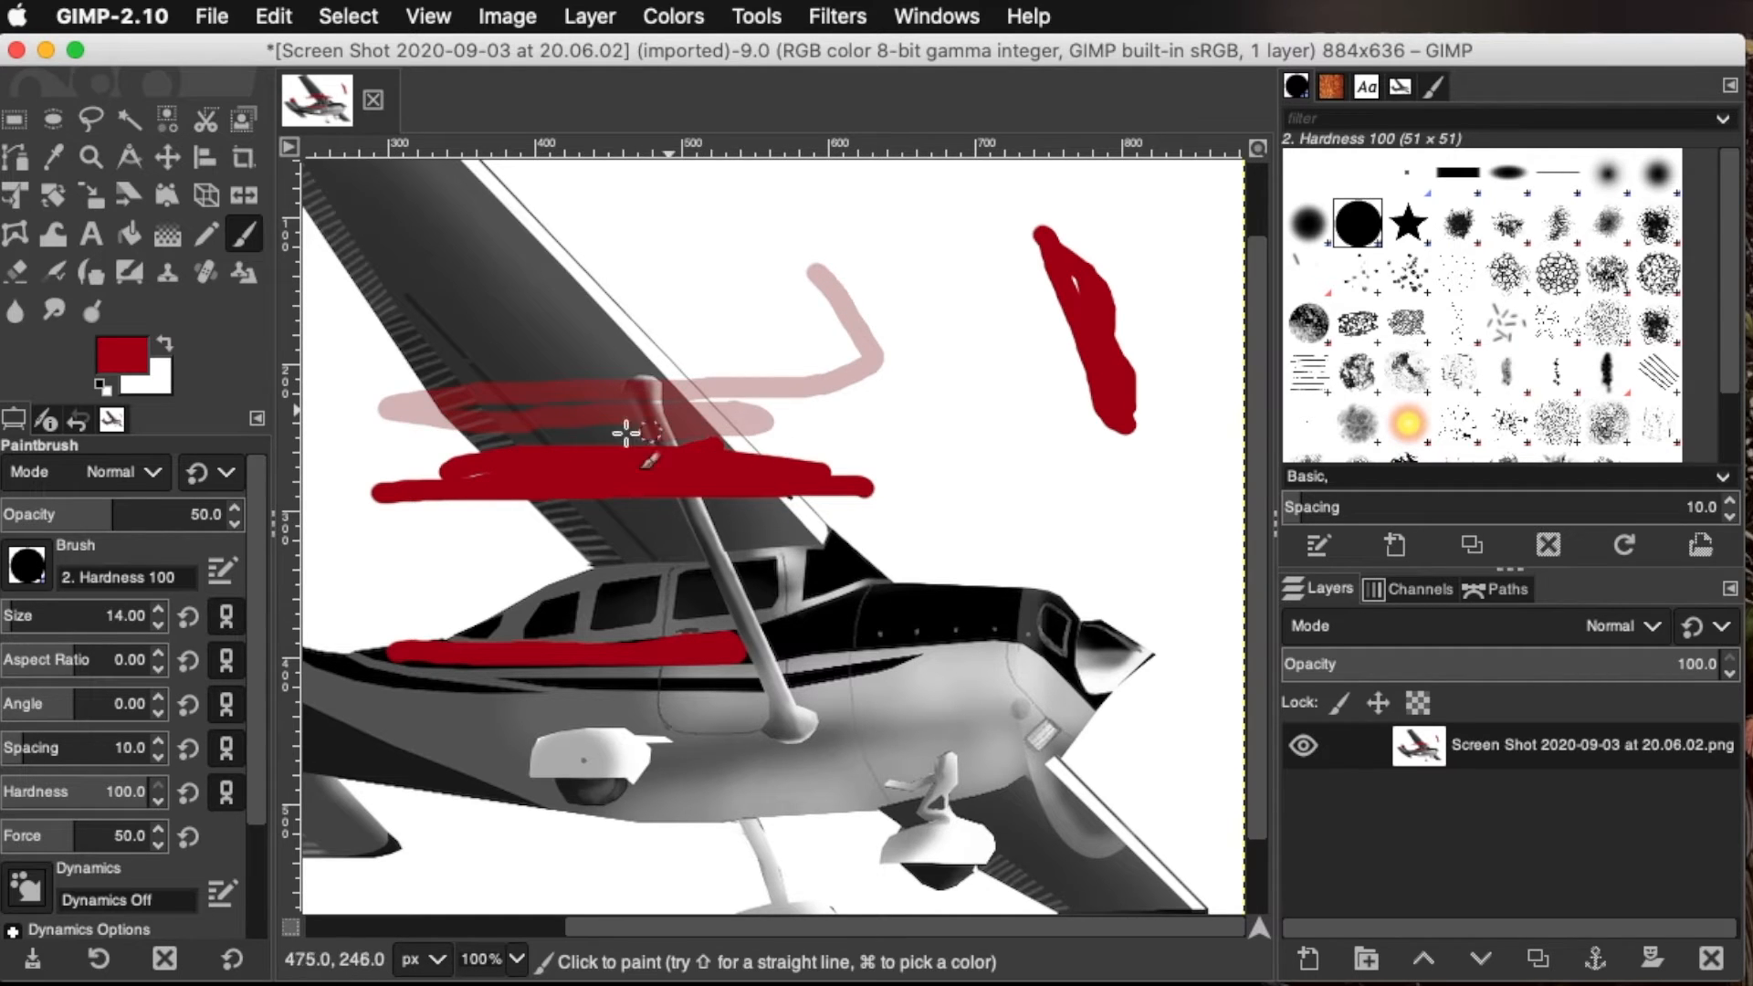
mouse_move(484, 429)
mouse_down()
mouse_move(728, 399)
mouse_move(481, 377)
mouse_move(712, 369)
mouse_up()
drag(464, 361, 554, 373)
mouse_move(446, 398)
mouse_down()
mouse_move(540, 417)
mouse_move(711, 397)
mouse_move(678, 353)
mouse_move(435, 348)
mouse_move(685, 322)
mouse_up()
mouse_move(988, 252)
mouse_down()
mouse_move(1031, 431)
mouse_move(974, 237)
mouse_move(1025, 441)
mouse_move(974, 238)
mouse_move(1010, 406)
mouse_move(982, 271)
mouse_move(1033, 402)
mouse_move(1007, 304)
mouse_move(1031, 410)
mouse_move(996, 312)
mouse_move(1003, 381)
mouse_move(1006, 340)
mouse_move(1034, 423)
mouse_move(1007, 288)
mouse_move(981, 386)
mouse_move(983, 286)
mouse_move(999, 420)
mouse_move(987, 336)
mouse_move(966, 443)
mouse_move(993, 318)
mouse_move(978, 403)
mouse_move(970, 267)
mouse_move(955, 344)
mouse_move(954, 267)
mouse_move(977, 410)
mouse_move(999, 344)
mouse_move(1005, 444)
mouse_move(960, 265)
mouse_move(996, 470)
mouse_move(964, 295)
mouse_move(1005, 440)
mouse_up()
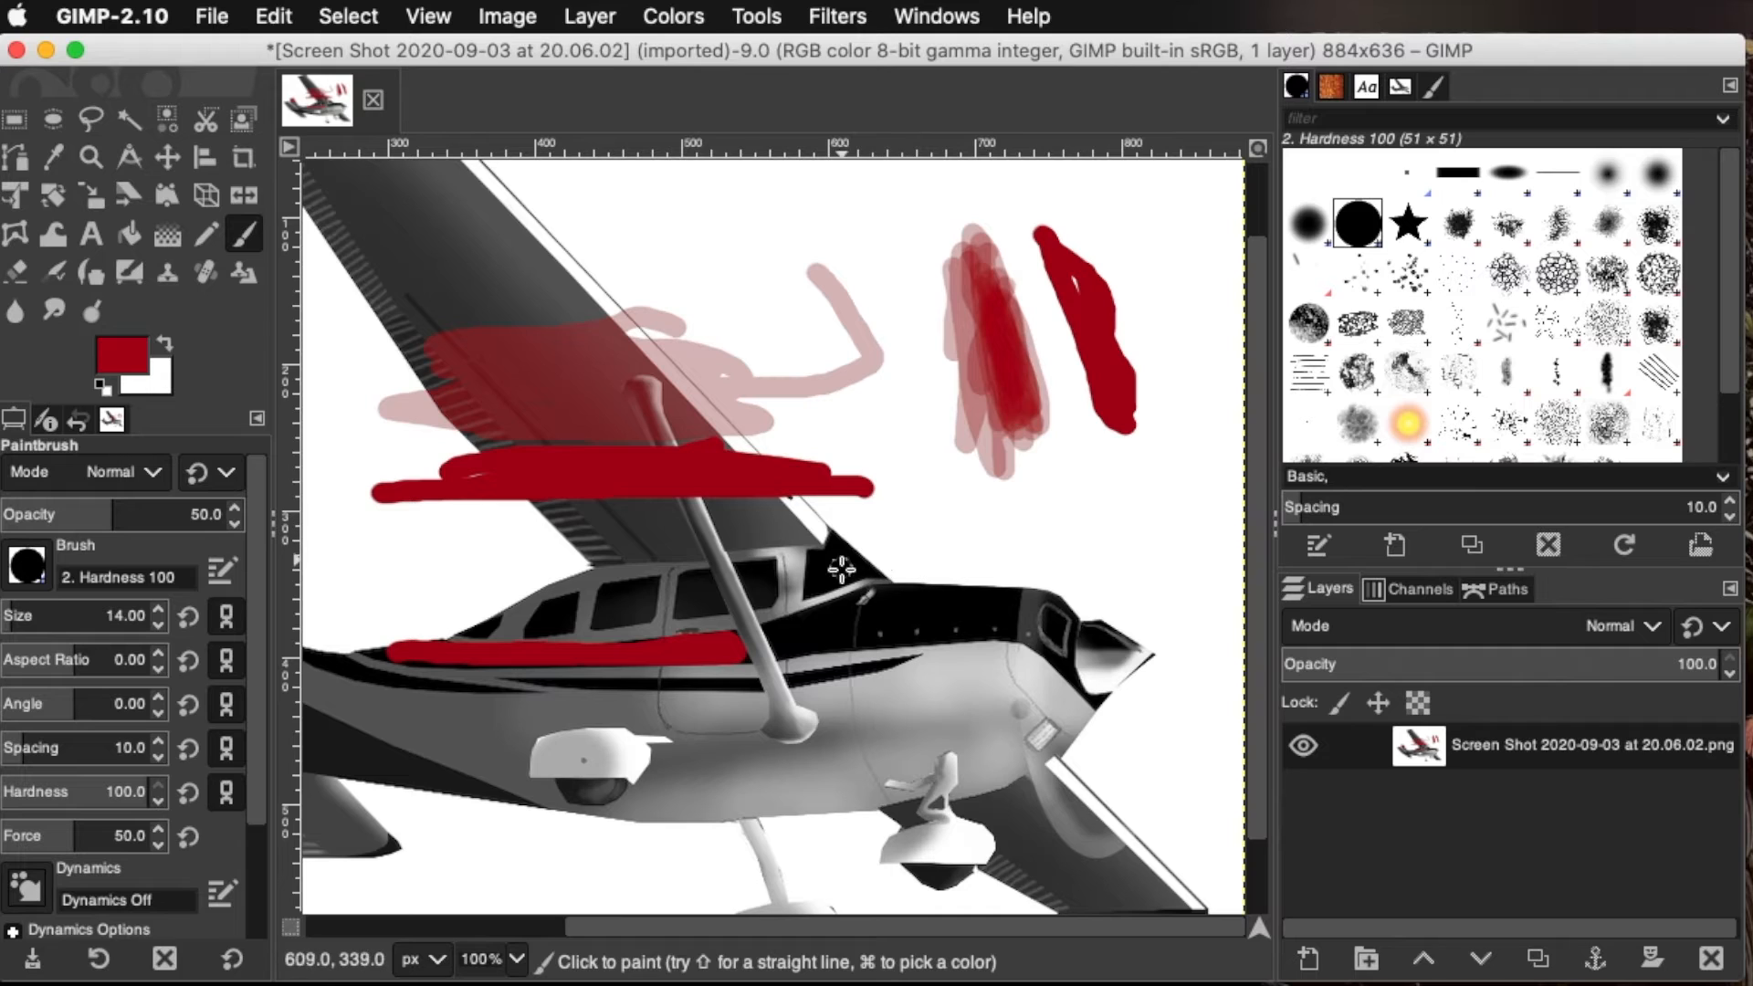
mouse_move(855, 625)
mouse_down()
mouse_move(1006, 625)
mouse_move(1065, 649)
mouse_move(1070, 630)
mouse_move(1019, 603)
mouse_move(803, 623)
mouse_move(904, 622)
mouse_up()
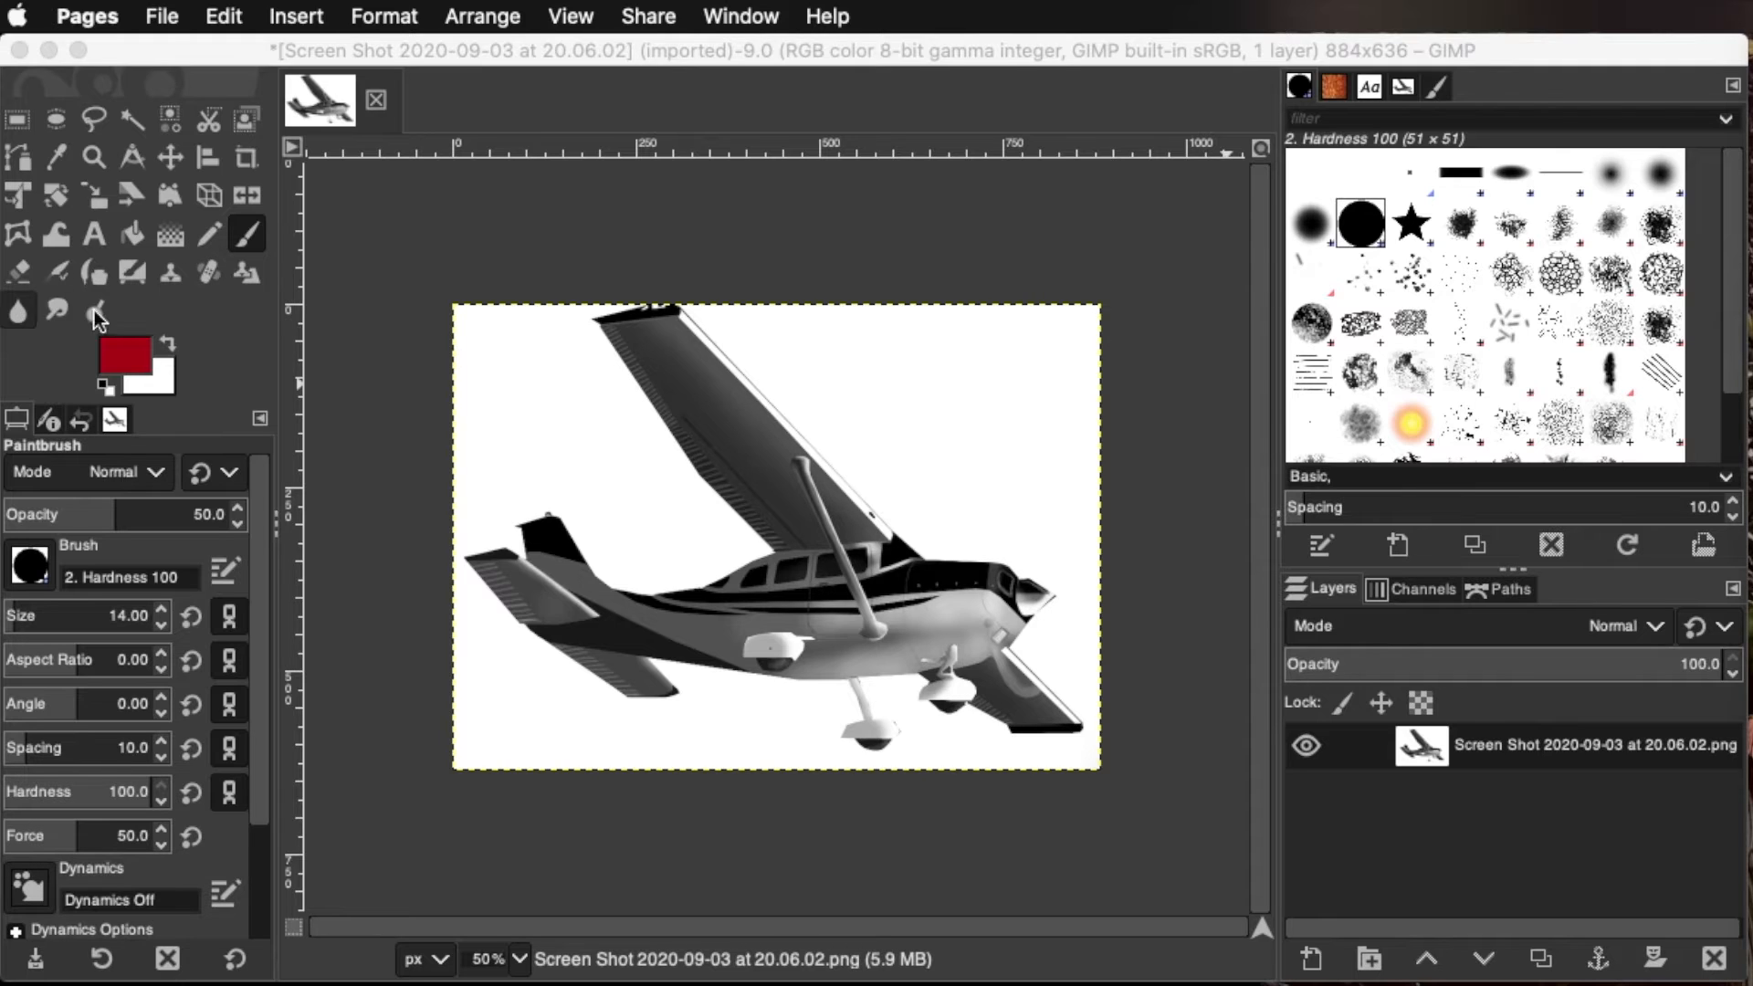
click(846, 426)
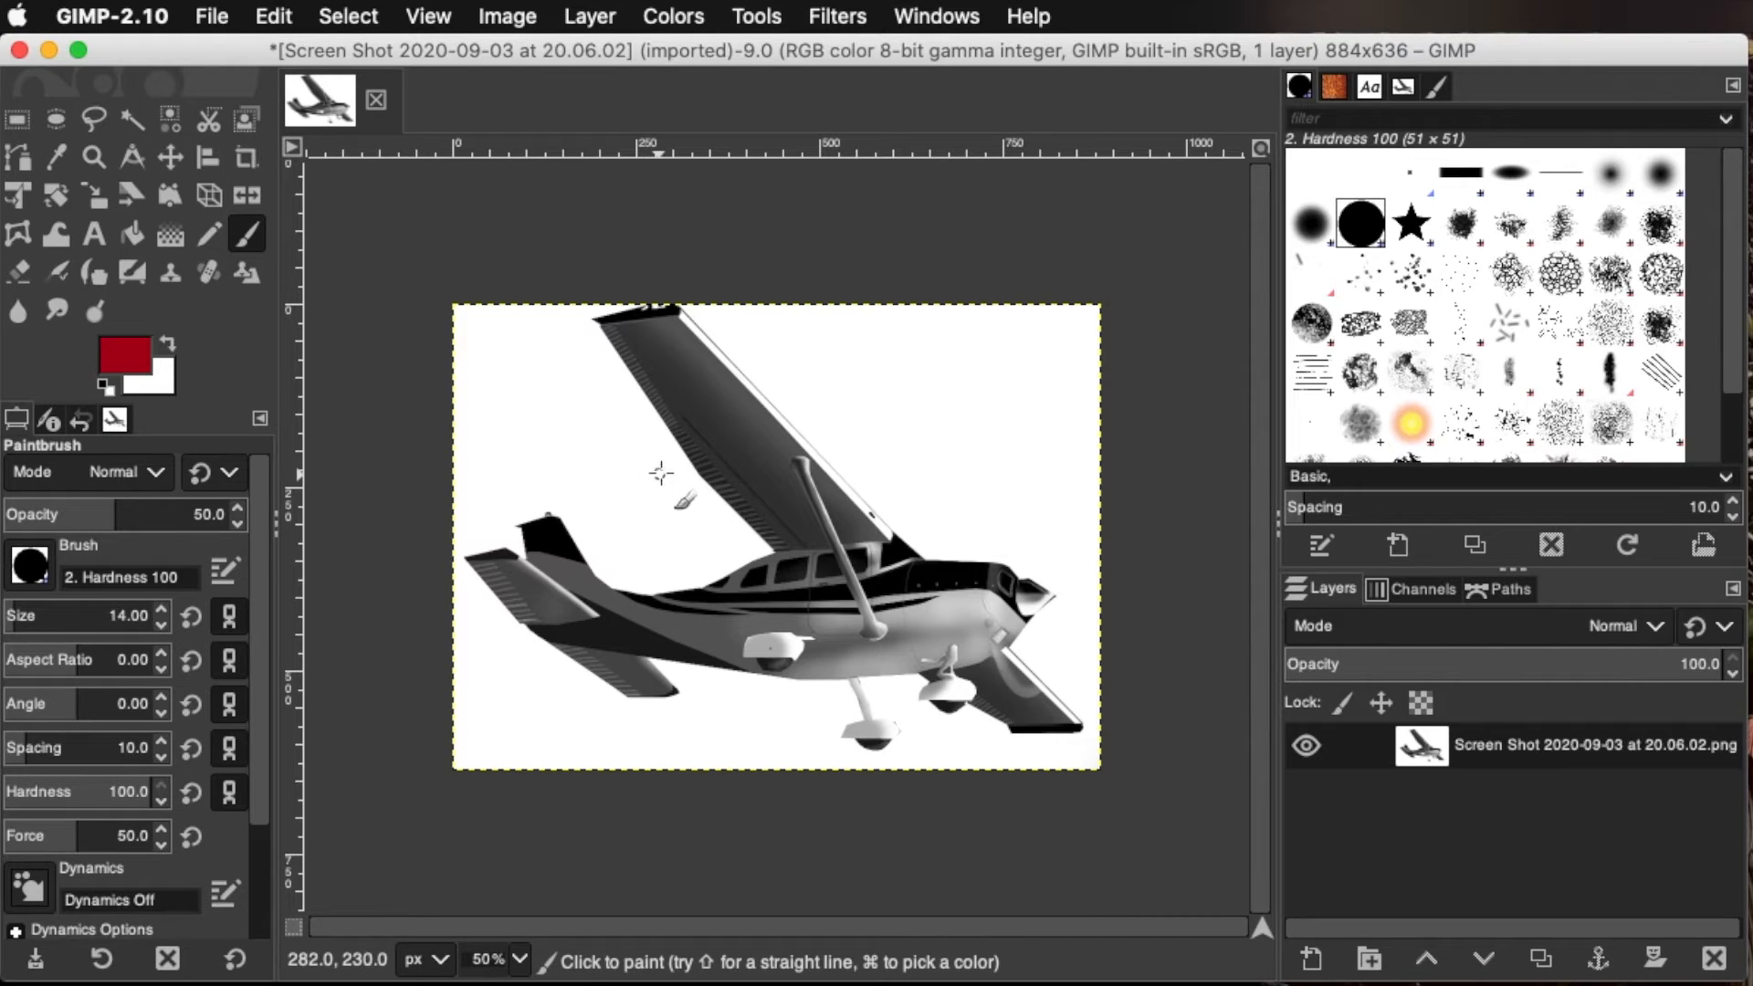
Outline an irregular polygon with the Free Select tool in the white area beside and above the tail fin
click(88, 120)
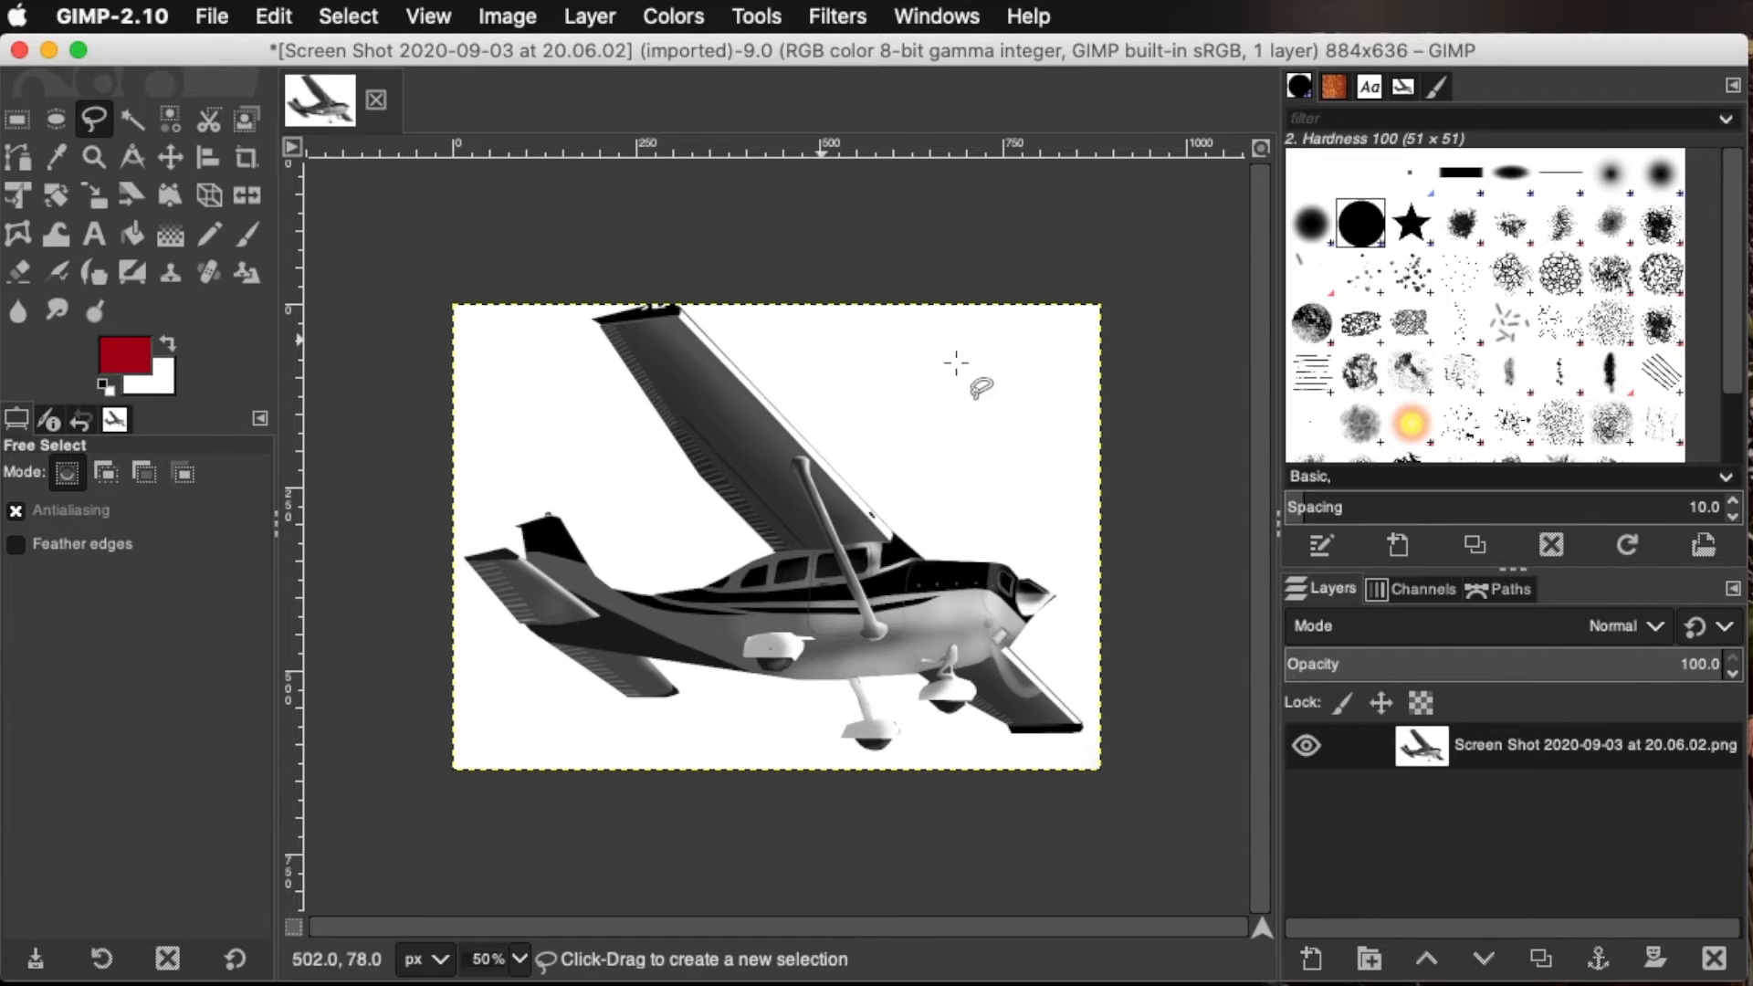
key(shift+super)
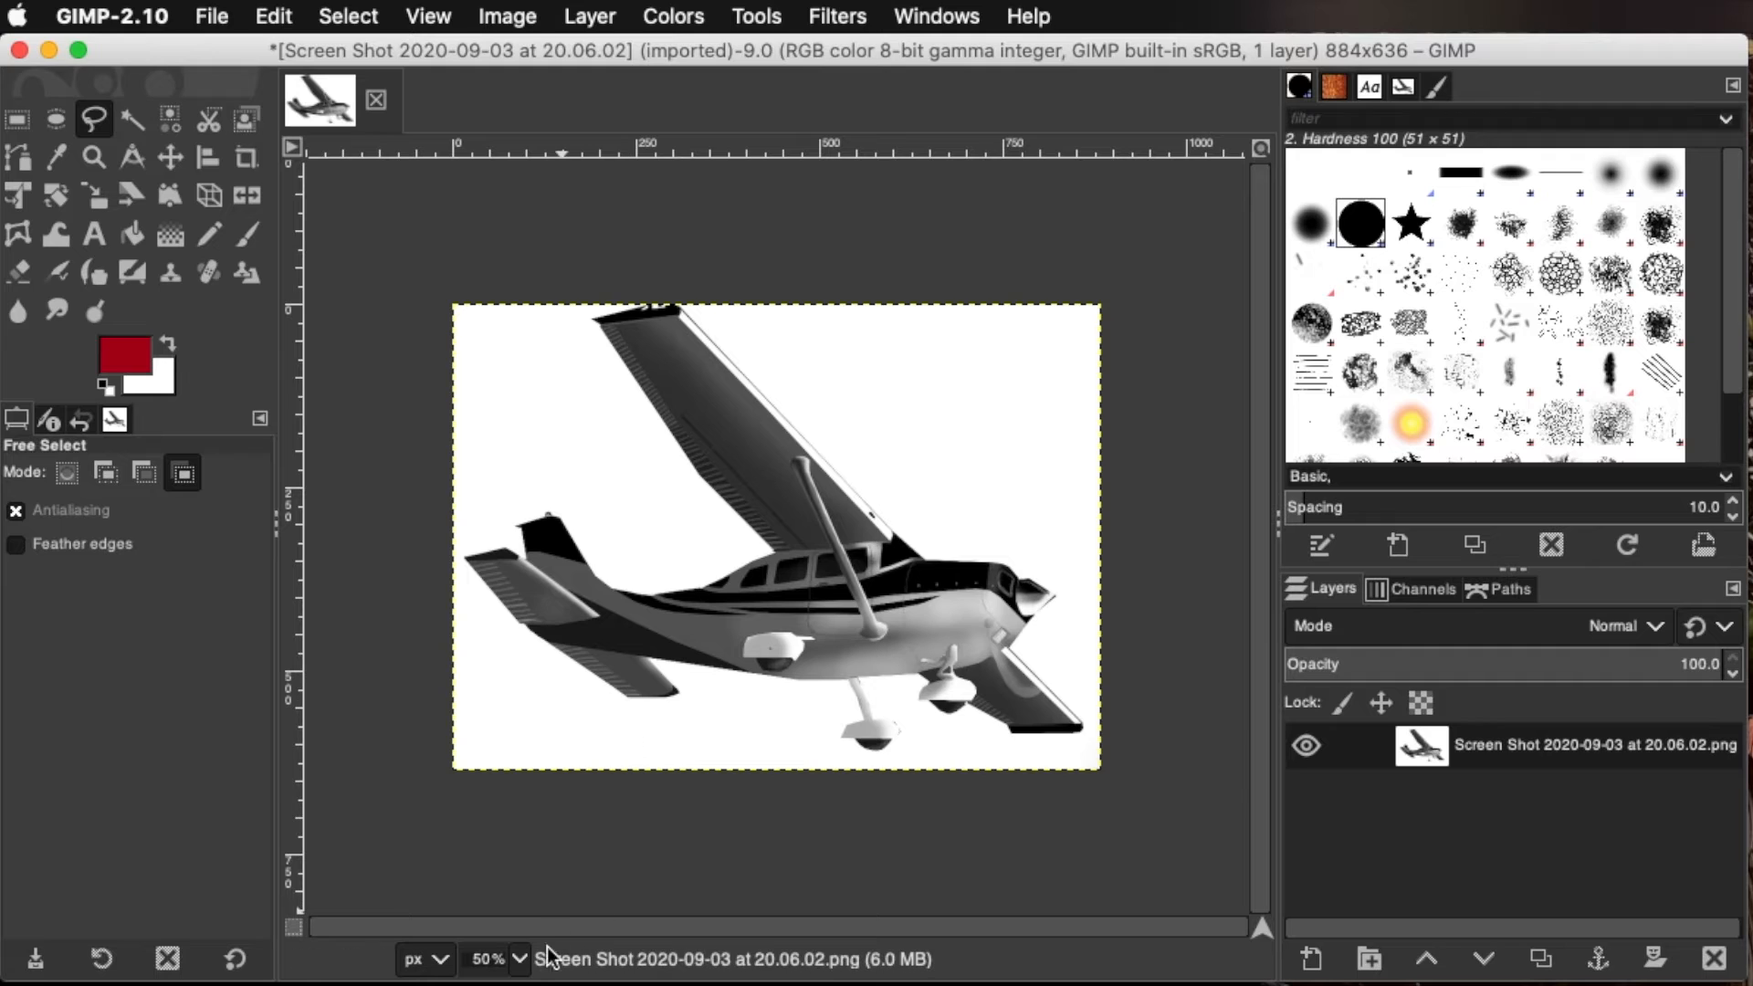
key(shift+super+e)
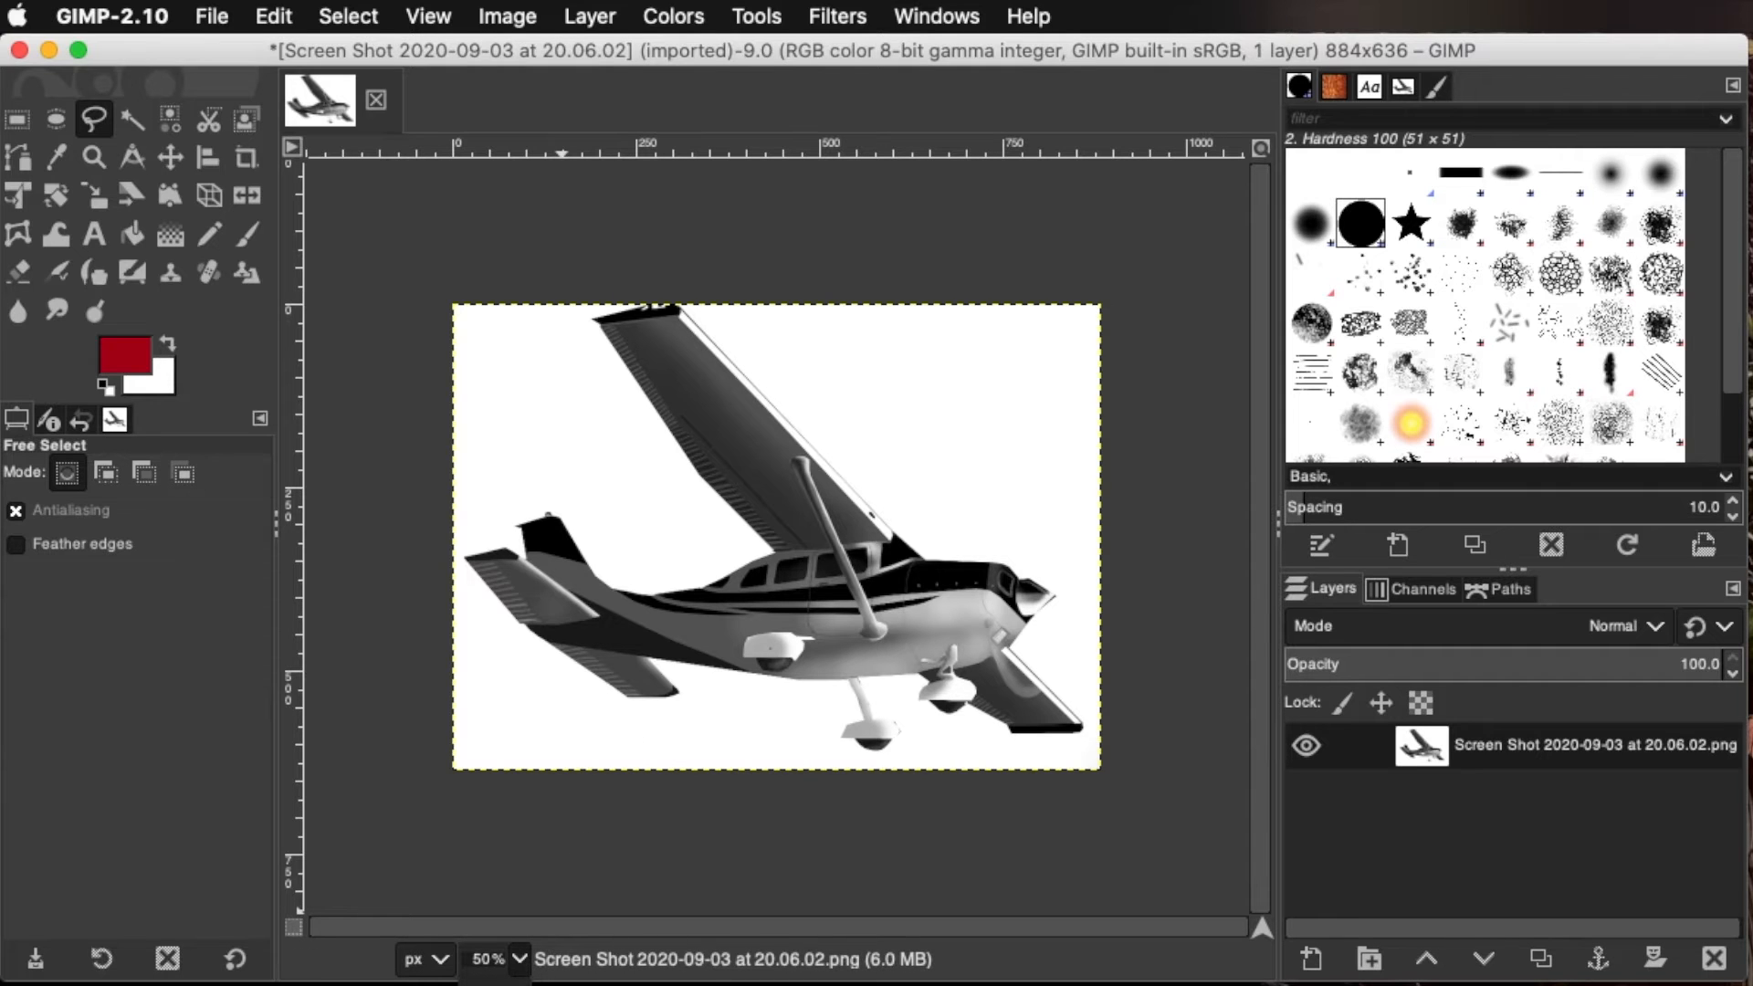
key(2)
drag(847, 924, 529, 913)
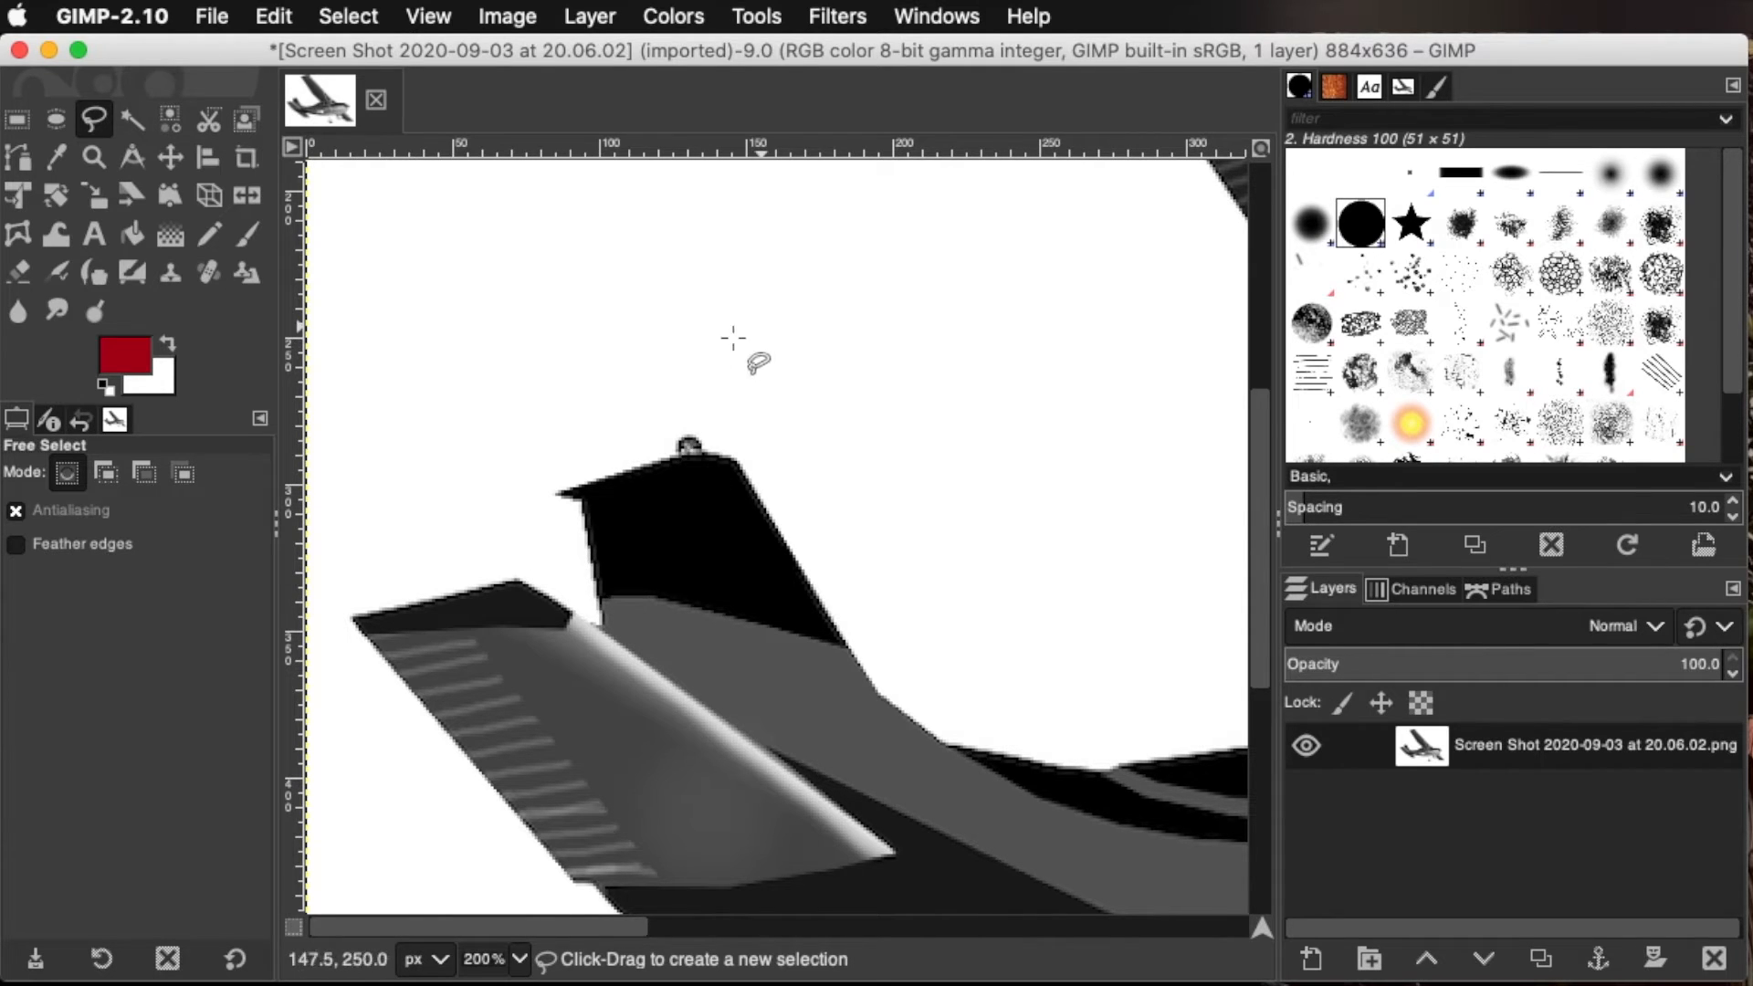
click(786, 334)
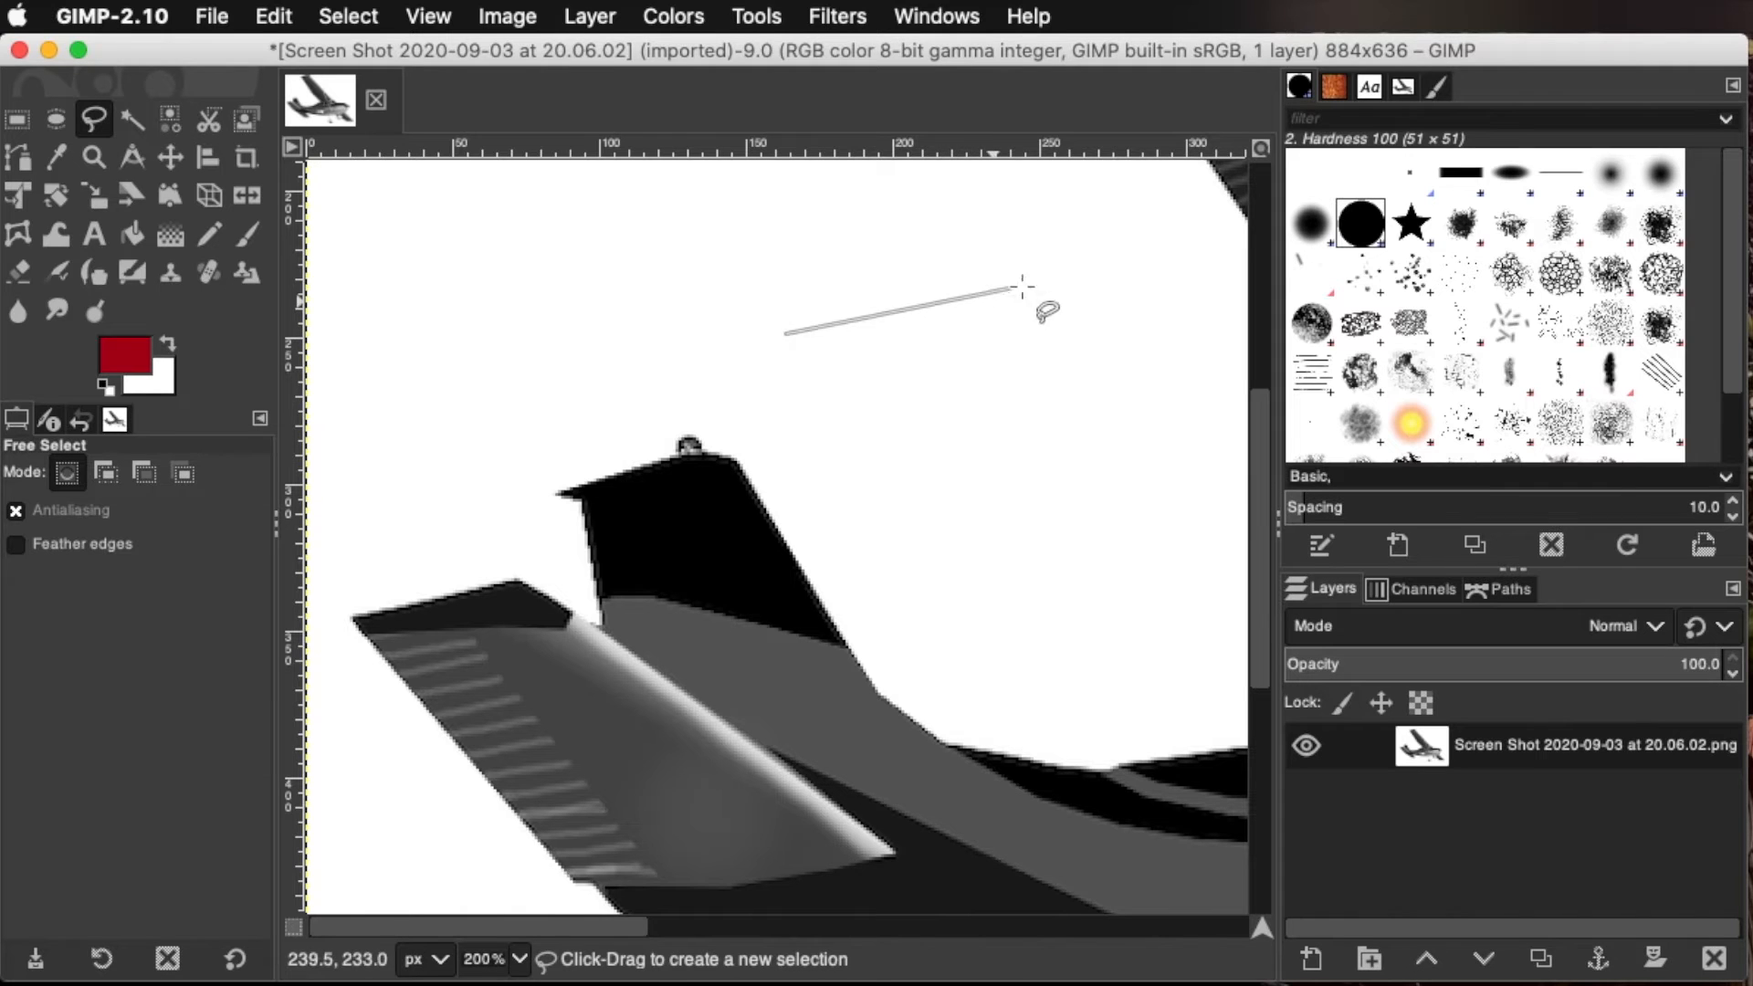
click(1042, 248)
click(1247, 578)
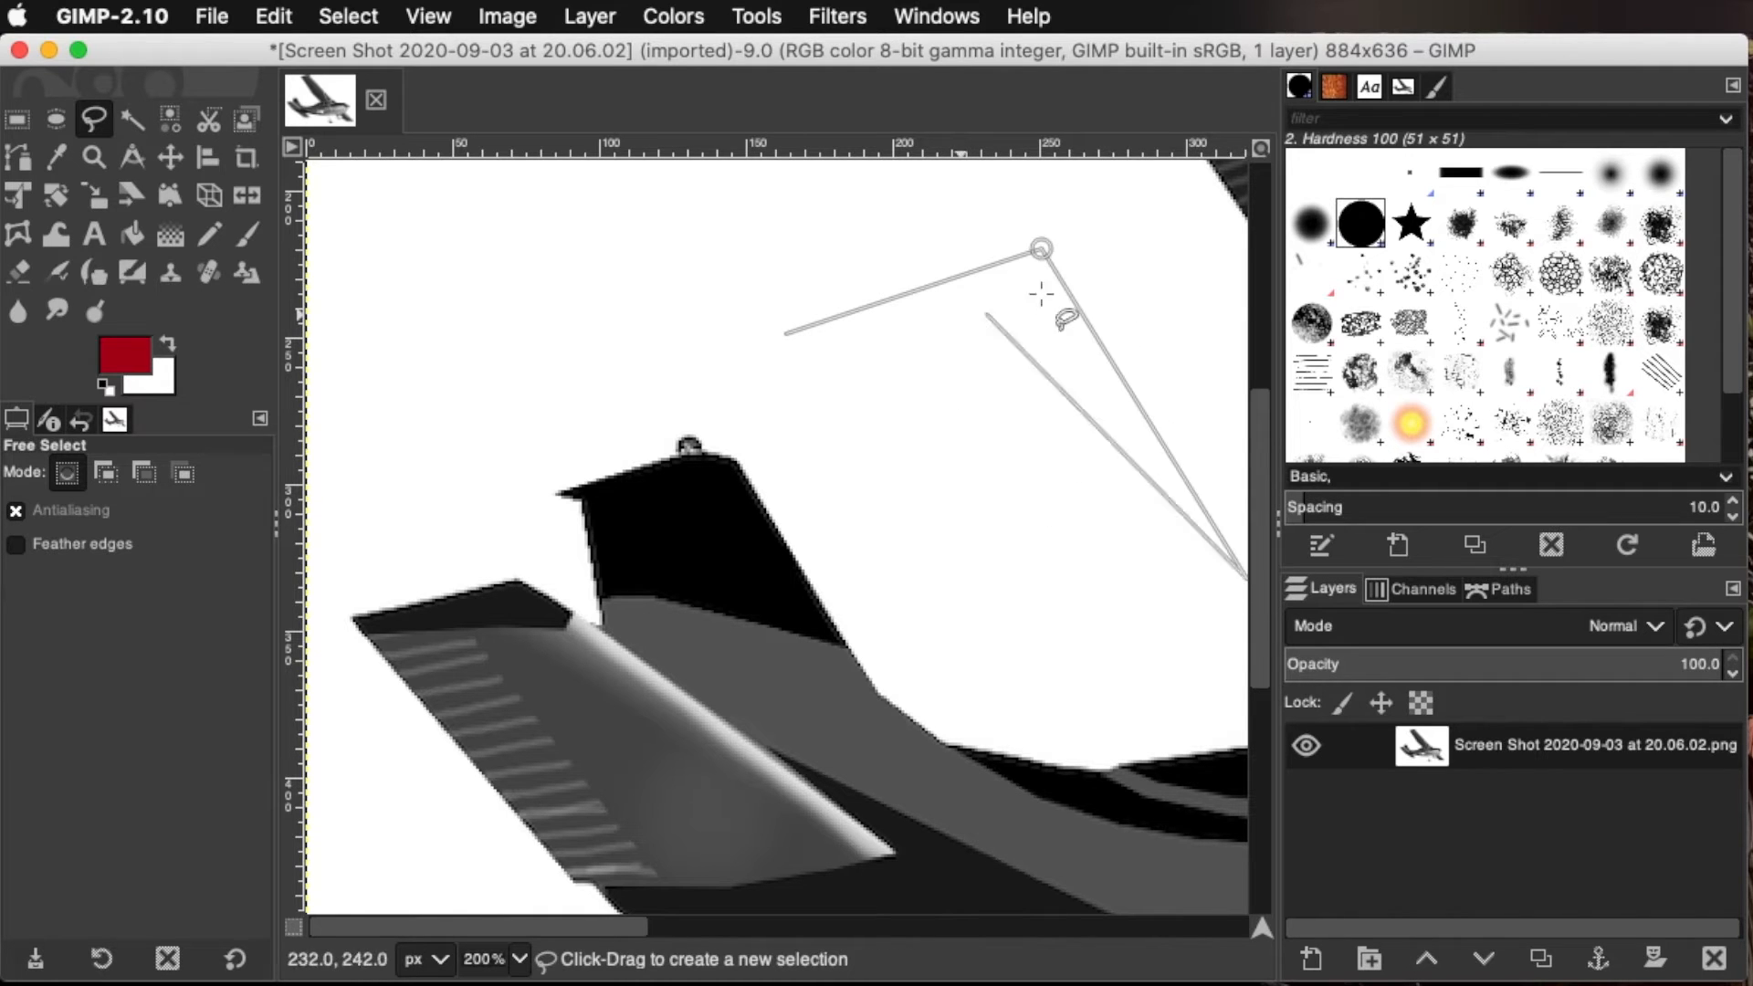
click(1002, 605)
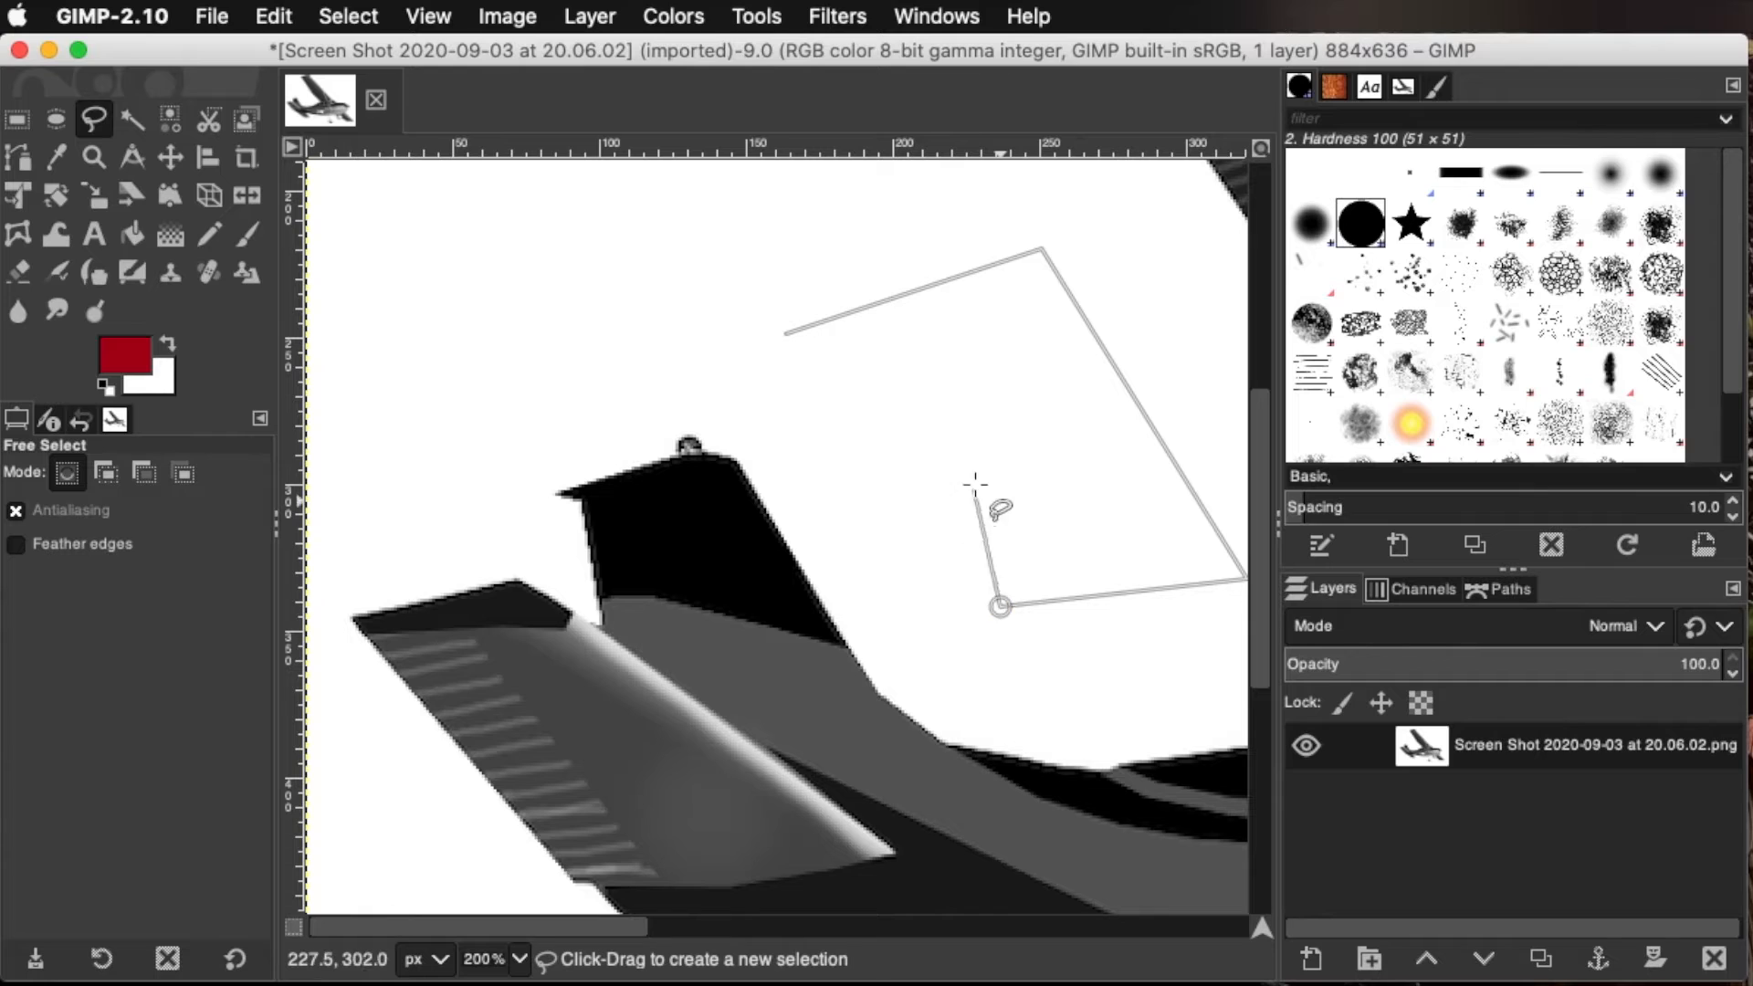
click(1024, 437)
click(881, 473)
click(821, 369)
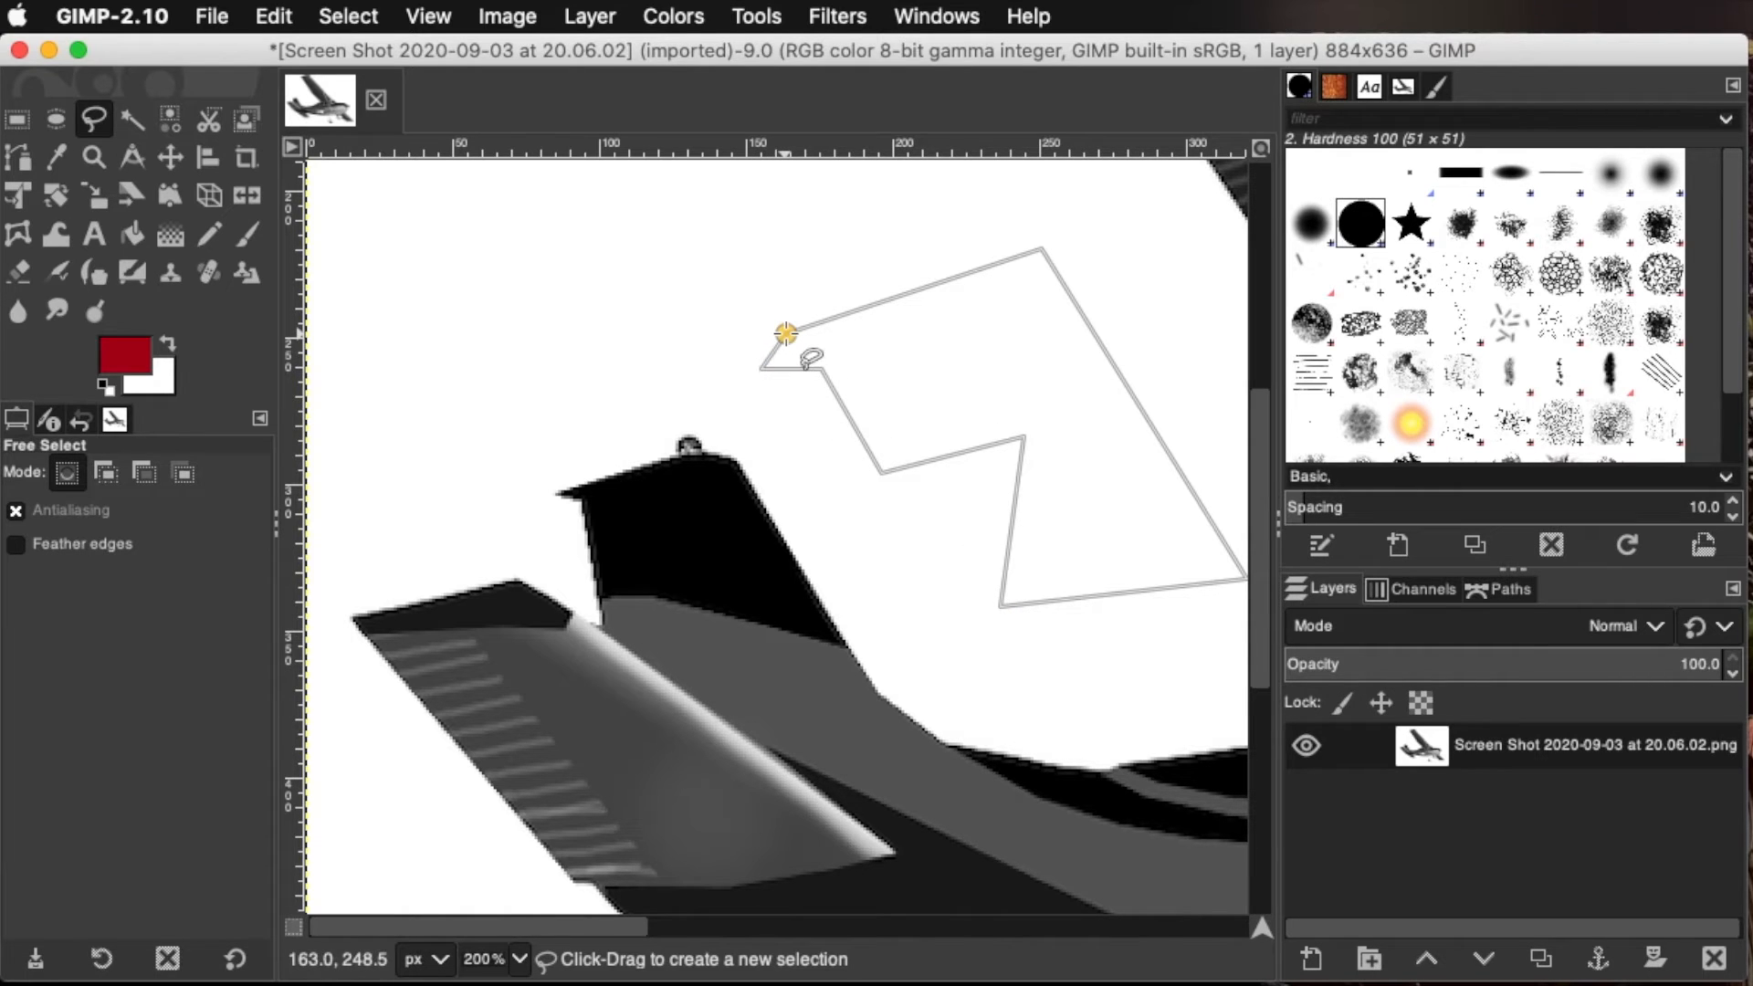
Close the polygon outline at its starting point and commit it as a selection
key(Return)
click(785, 333)
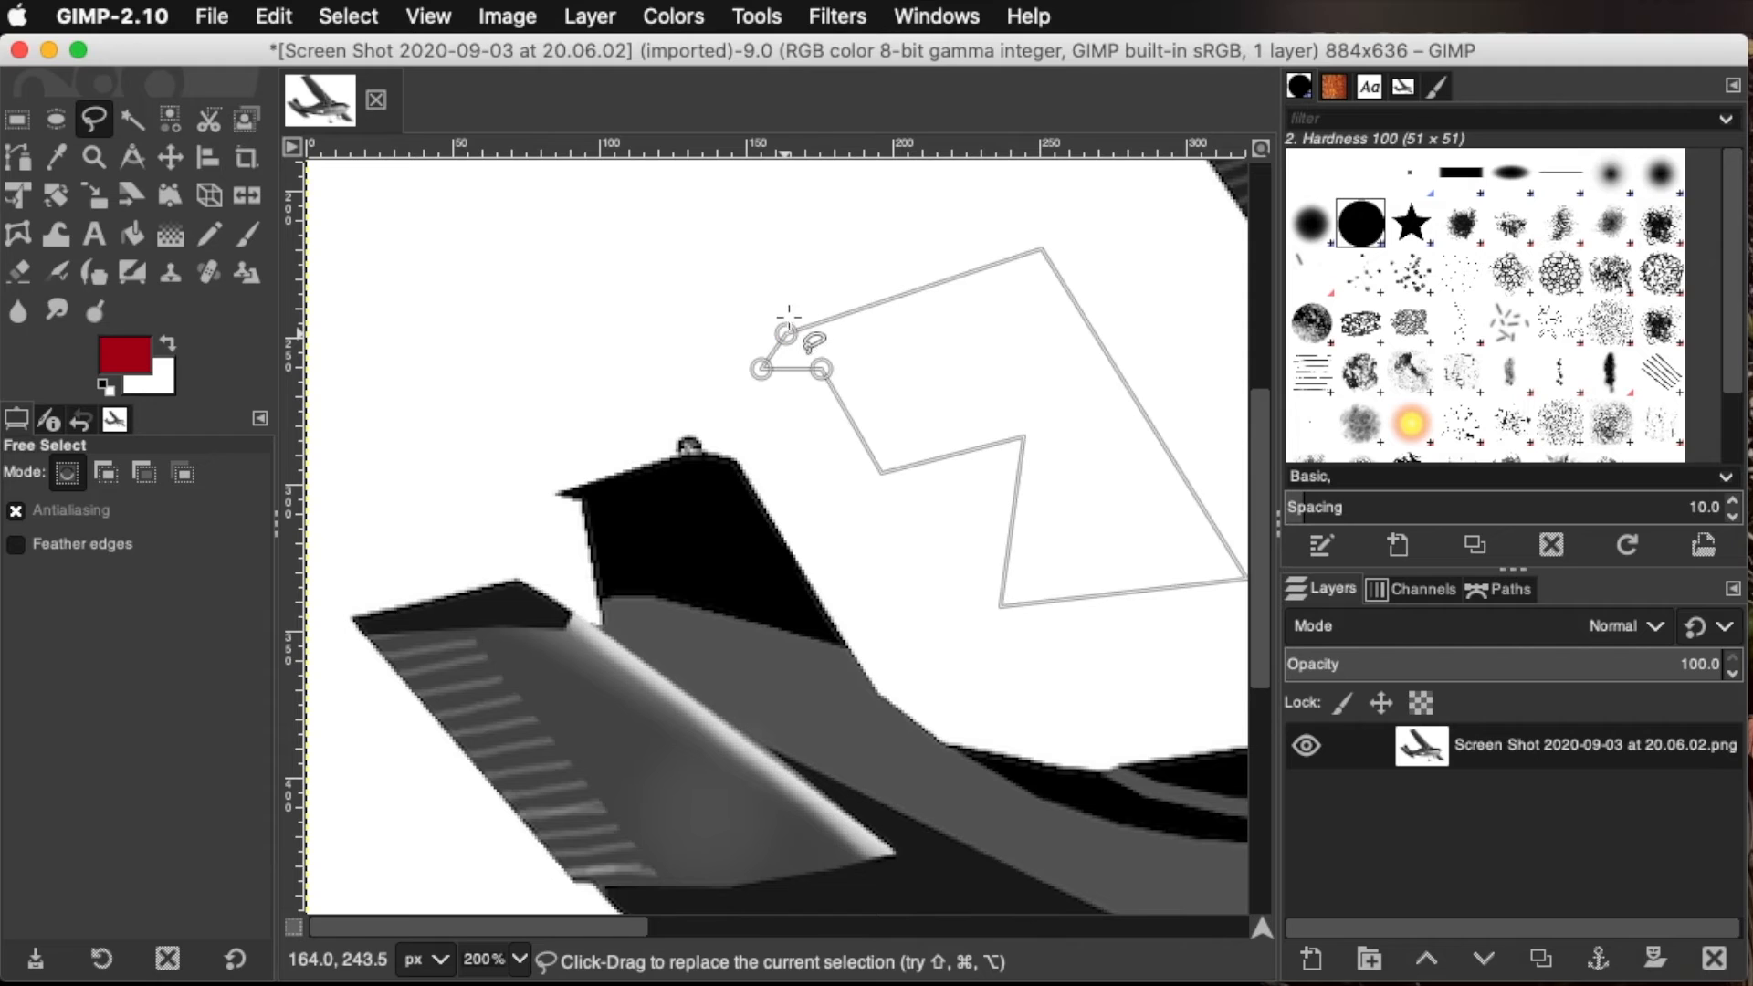
key(Return)
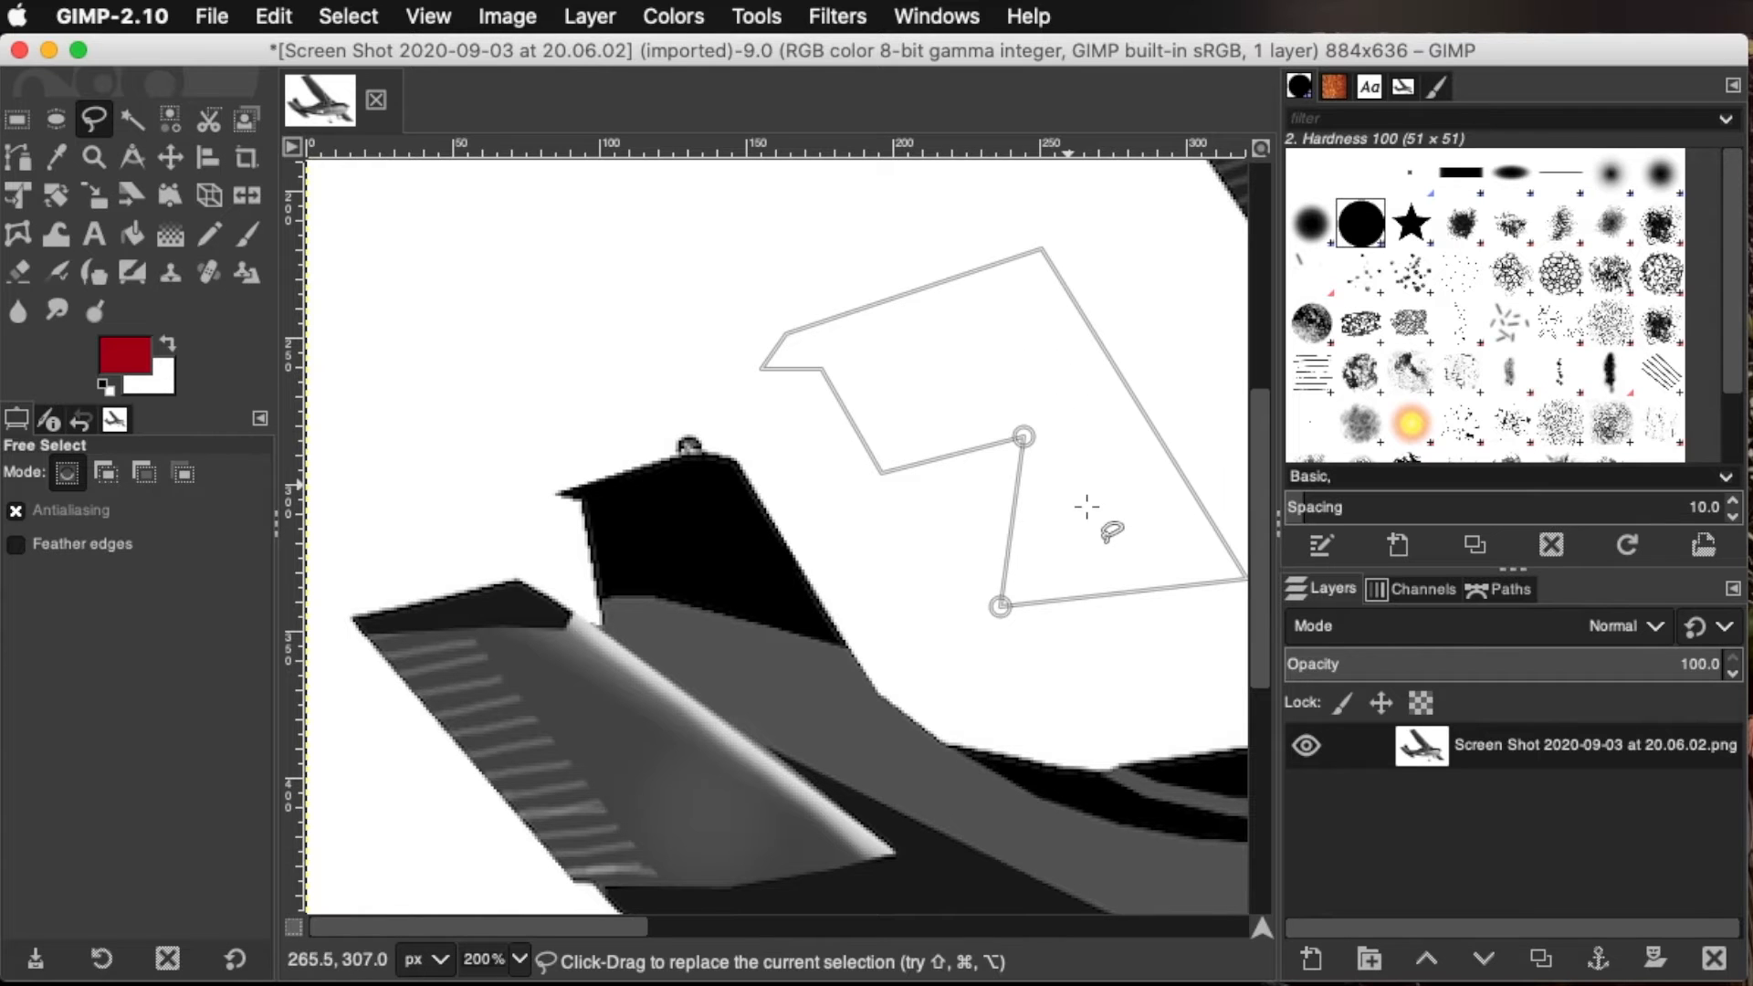
key(Return)
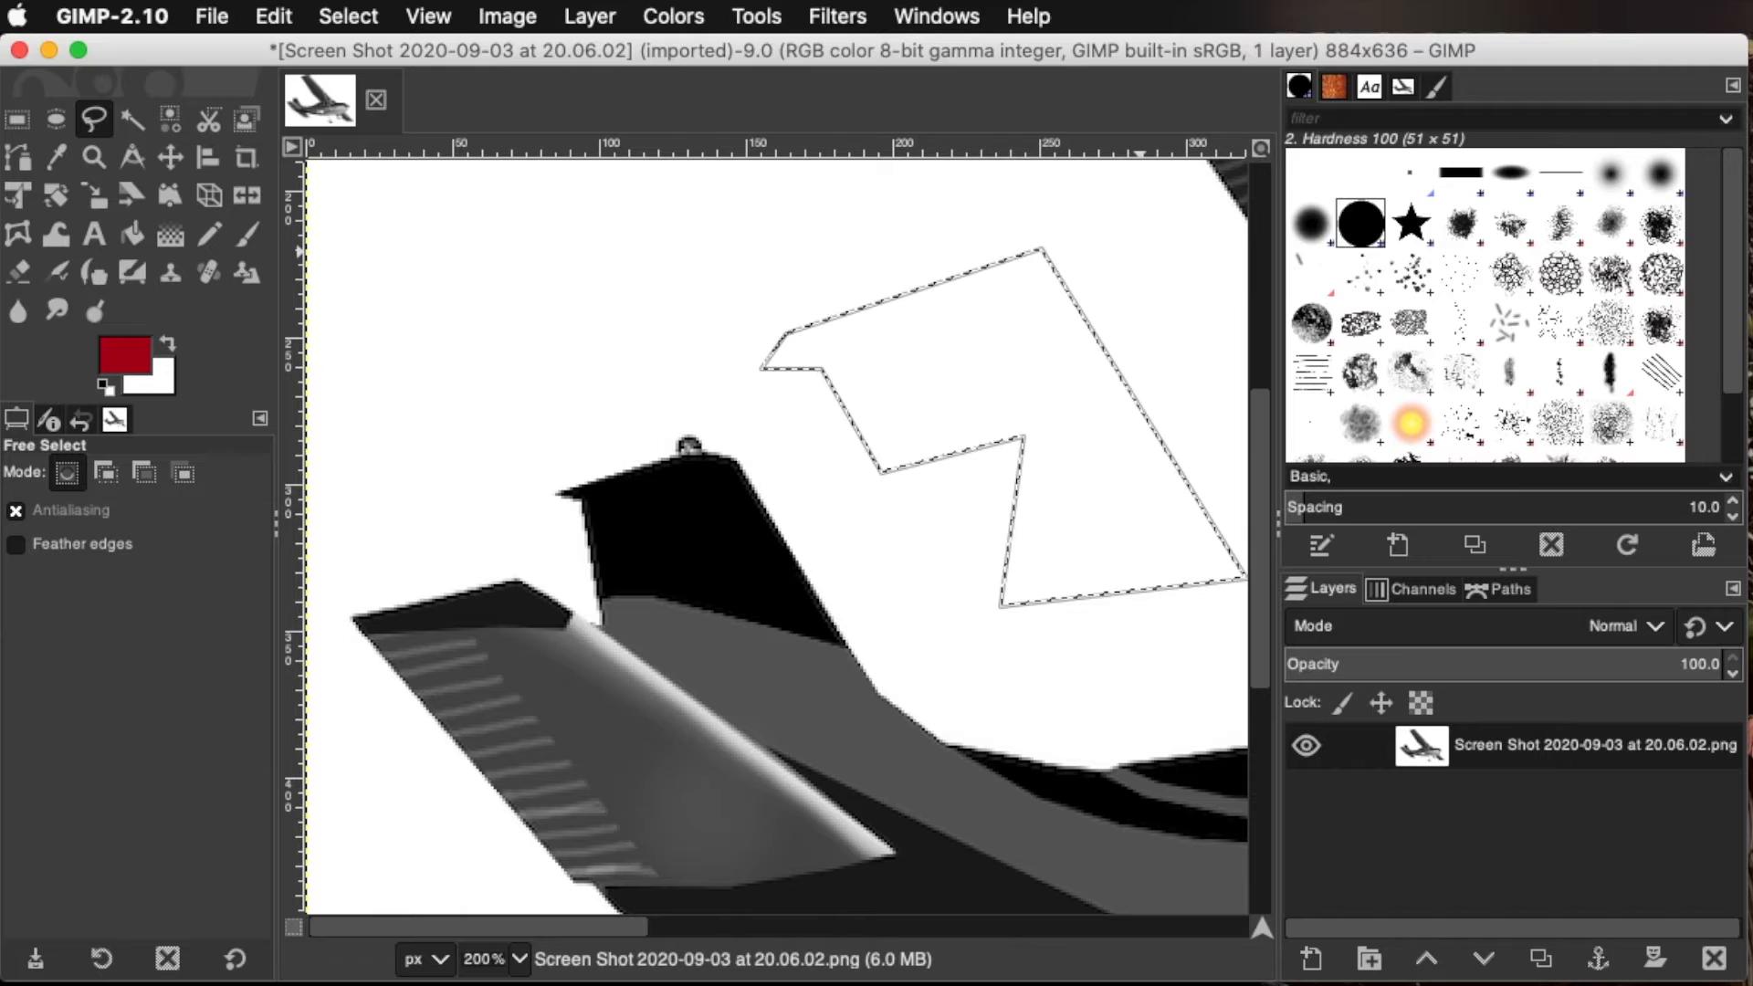
click(348, 16)
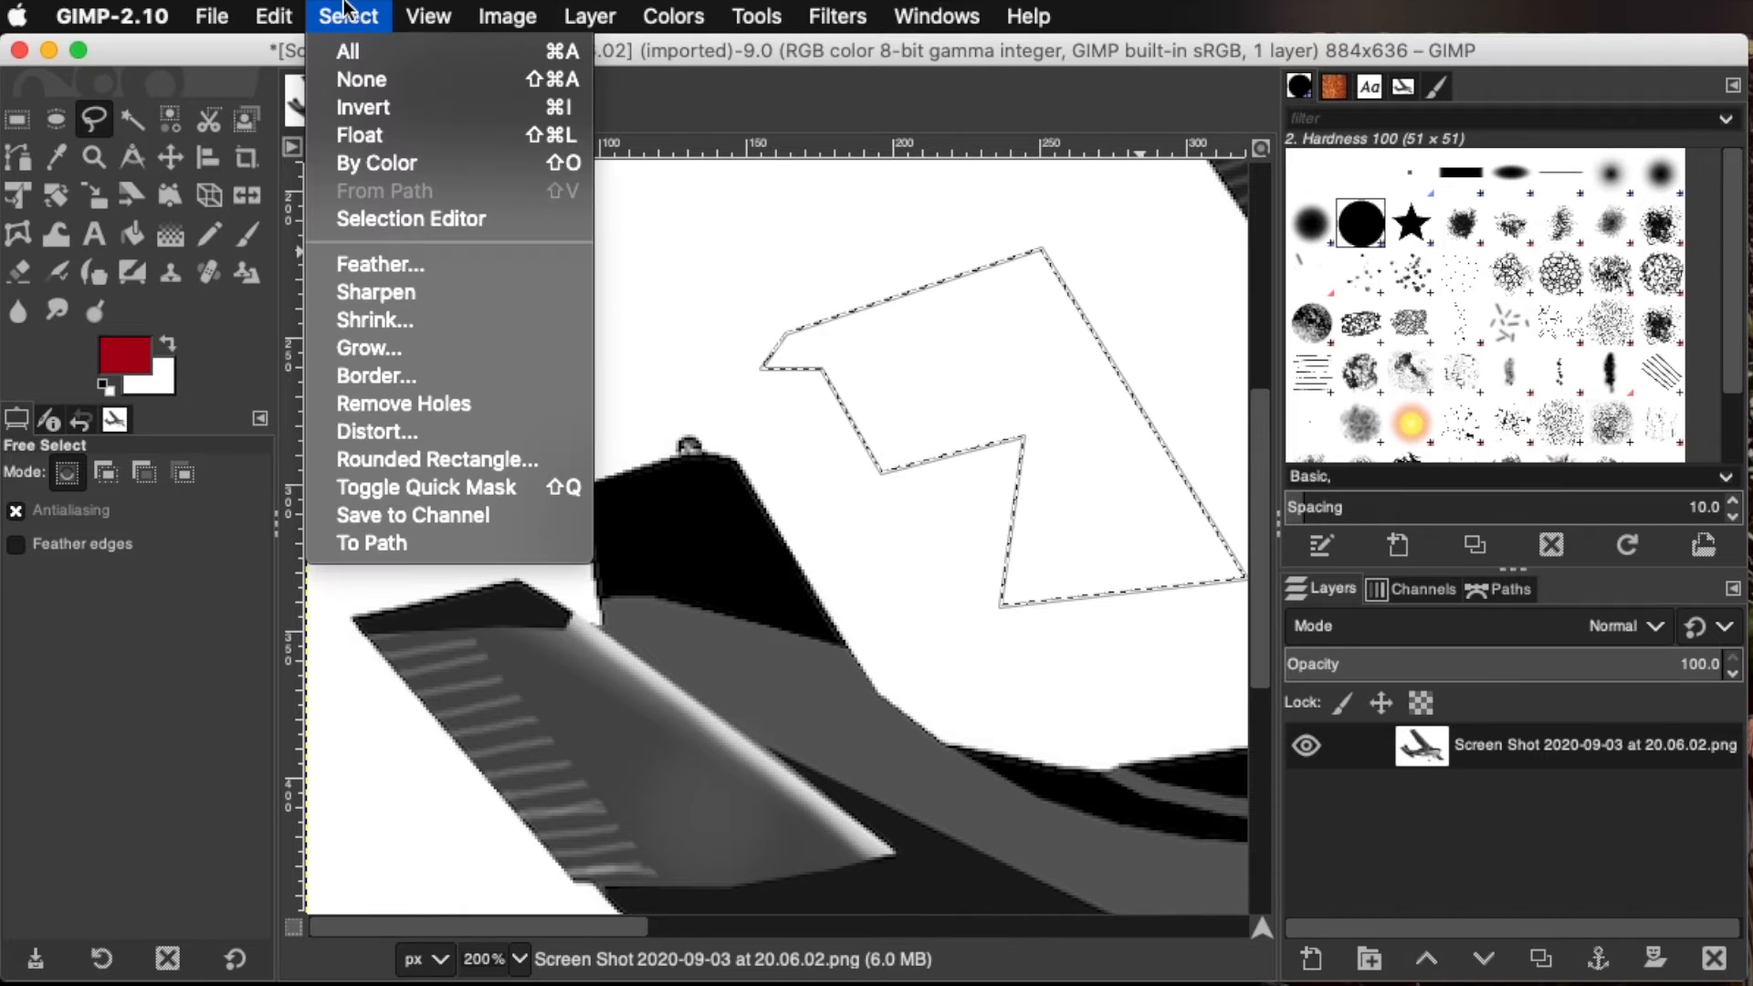
click(361, 107)
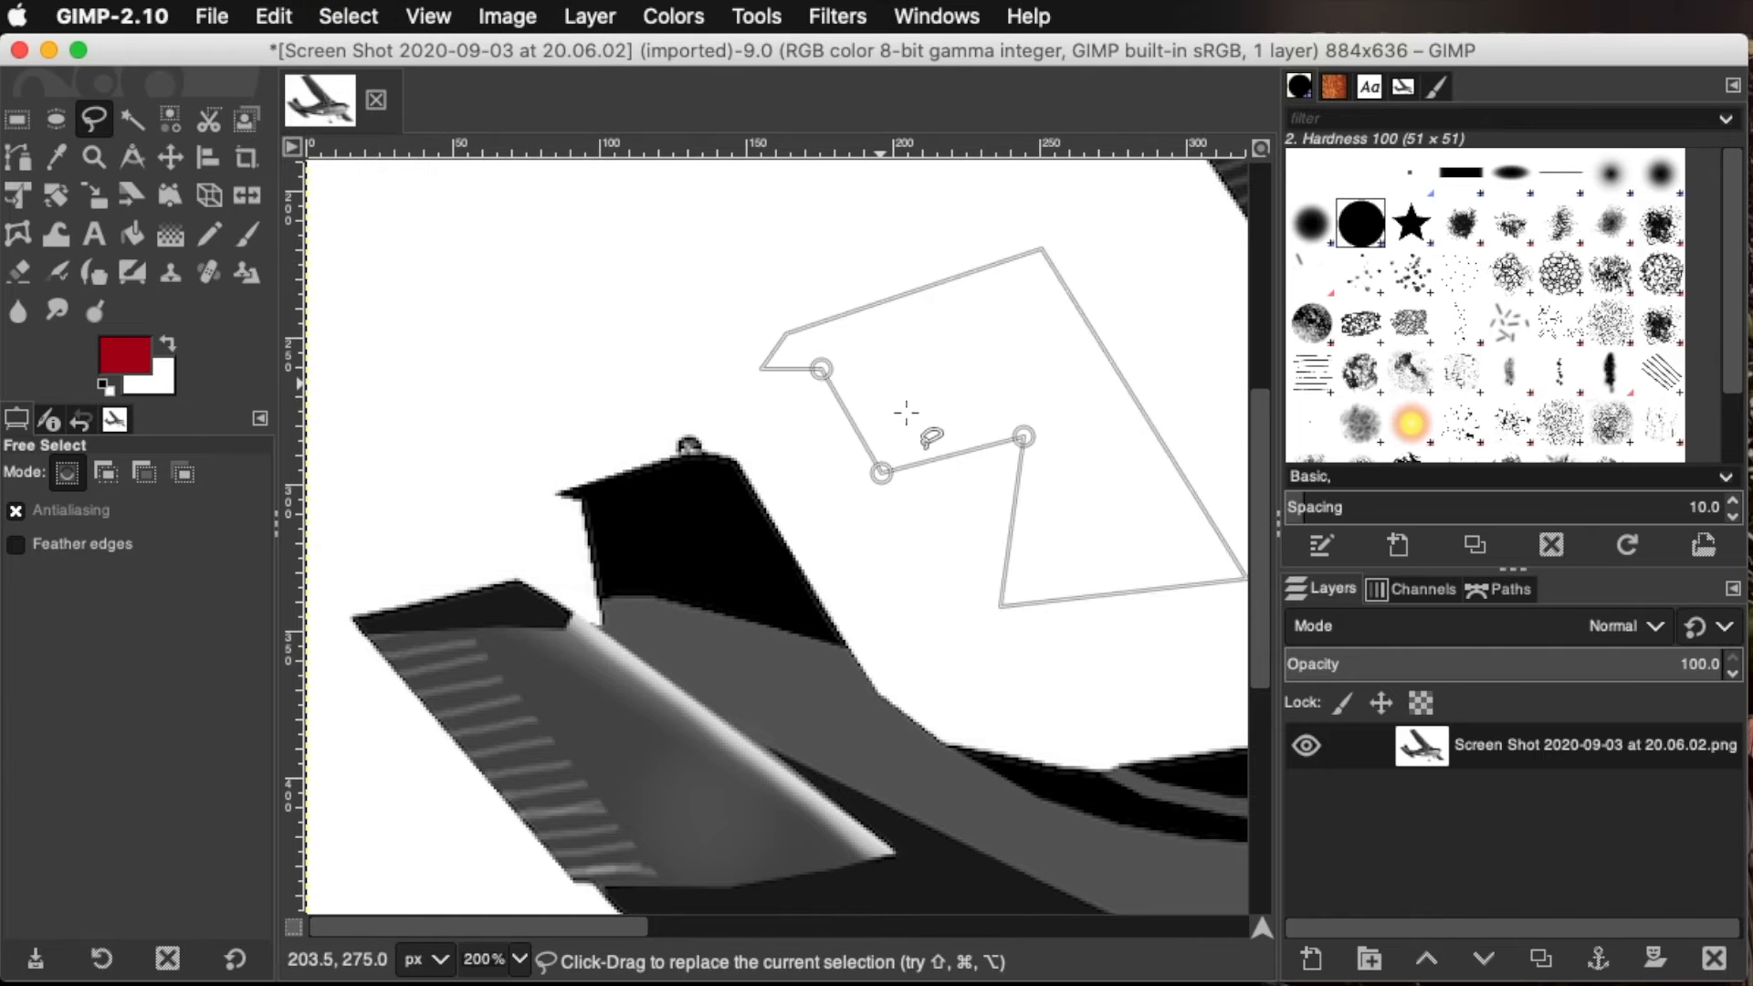
key(Return)
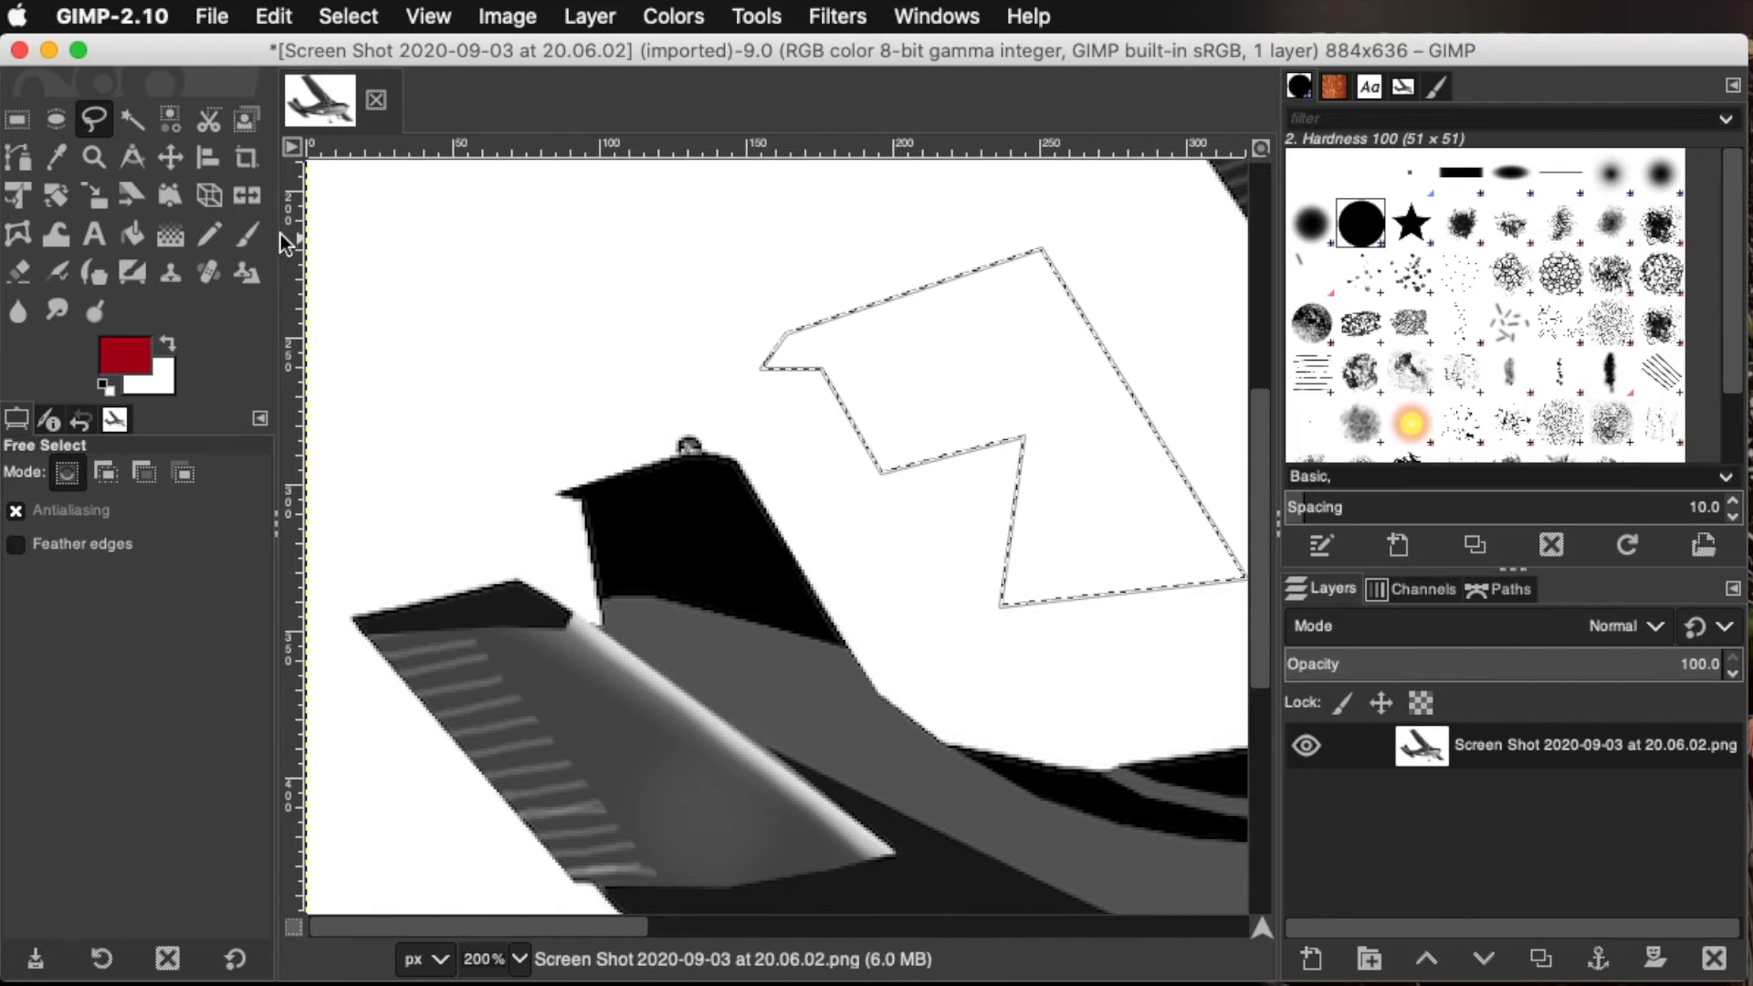
Fill the inside of the selected polygon with translucent red Paintbrush strokes
click(247, 233)
mouse_move(939, 320)
mouse_down()
mouse_move(806, 282)
mouse_move(1115, 262)
mouse_move(890, 338)
mouse_move(841, 282)
mouse_move(1147, 340)
mouse_move(748, 380)
mouse_up()
mouse_move(1231, 361)
mouse_down()
mouse_move(887, 453)
mouse_move(991, 416)
mouse_move(1274, 439)
mouse_move(954, 460)
mouse_move(726, 426)
mouse_move(1210, 421)
mouse_move(1187, 456)
mouse_move(1037, 540)
mouse_move(1066, 604)
mouse_move(1277, 529)
mouse_move(1108, 618)
mouse_up()
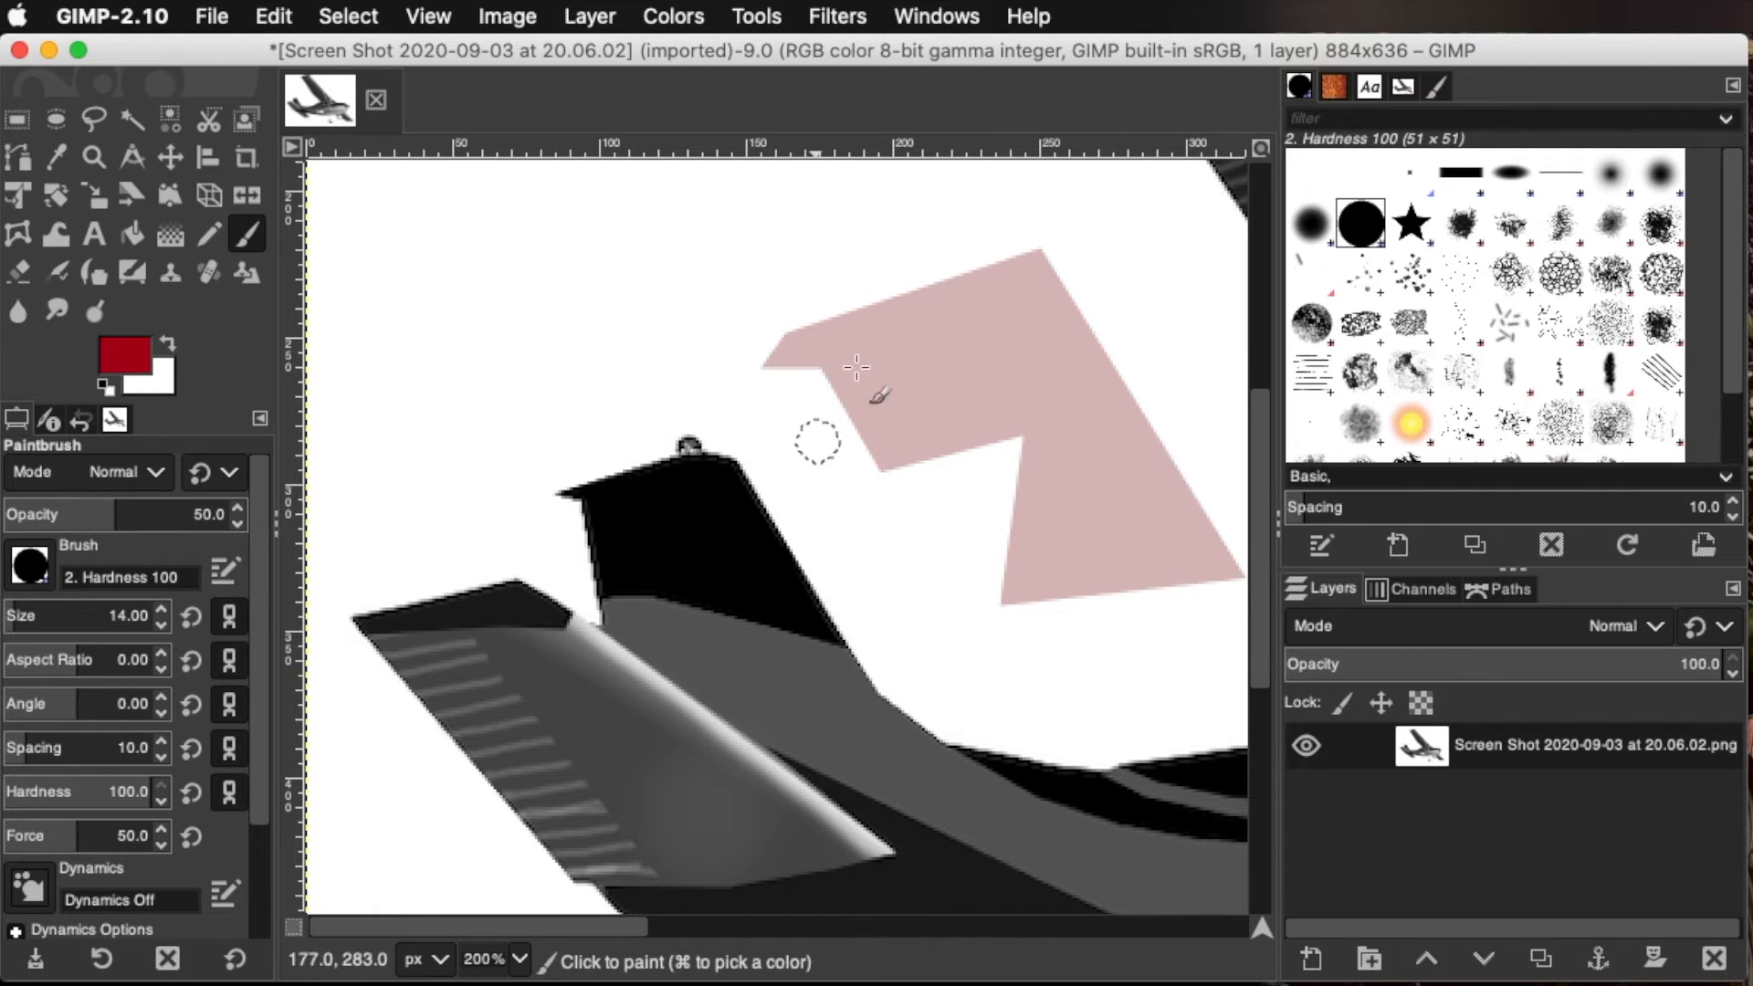
drag(1058, 309, 1054, 316)
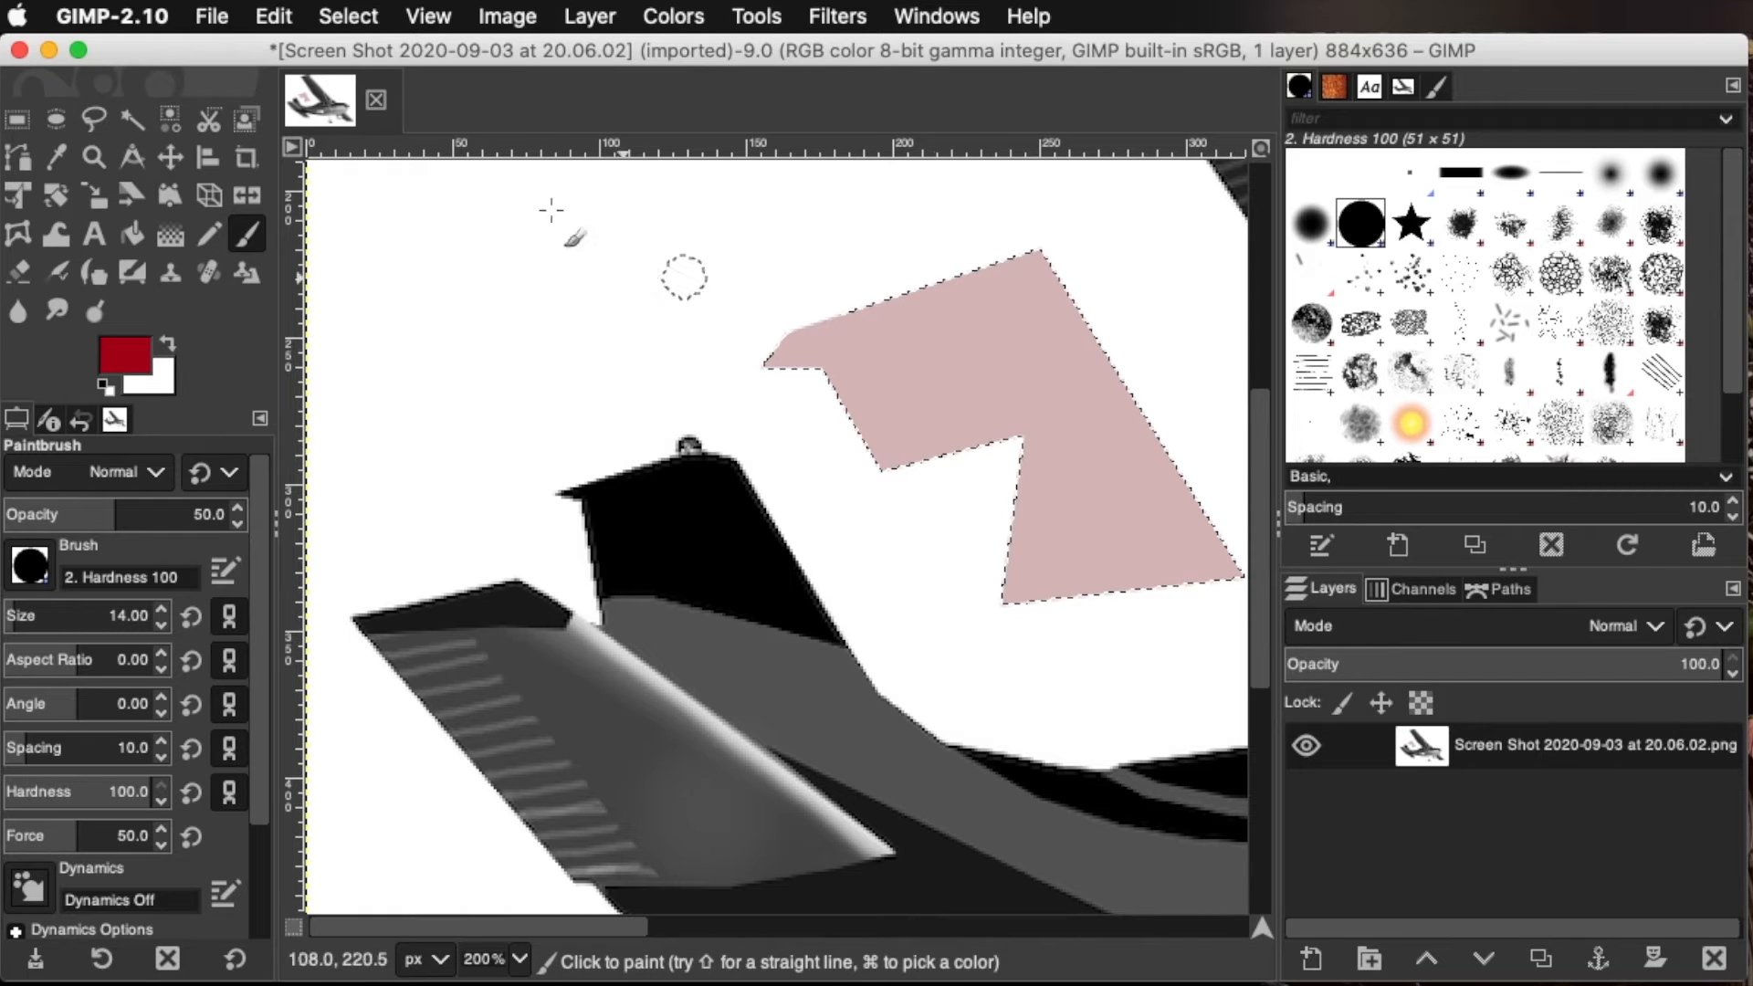
Invert the selection and paint solid red strokes around the polygon at a brush opacity of 100
click(340, 11)
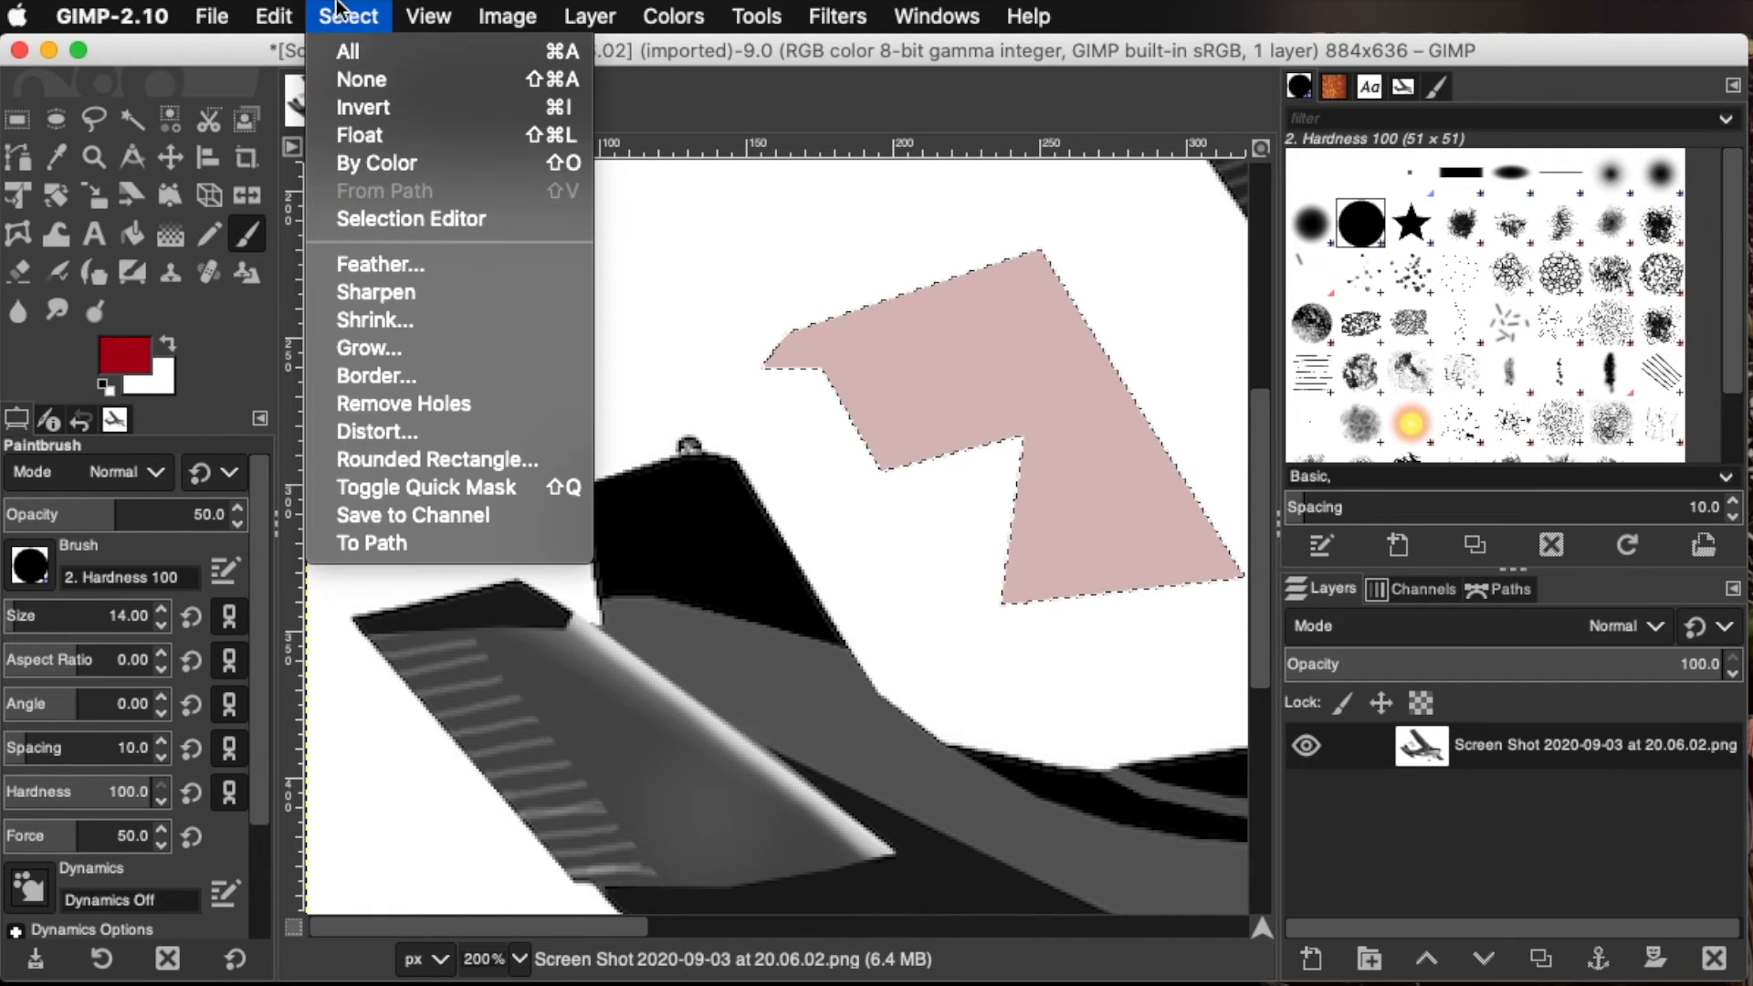
click(349, 107)
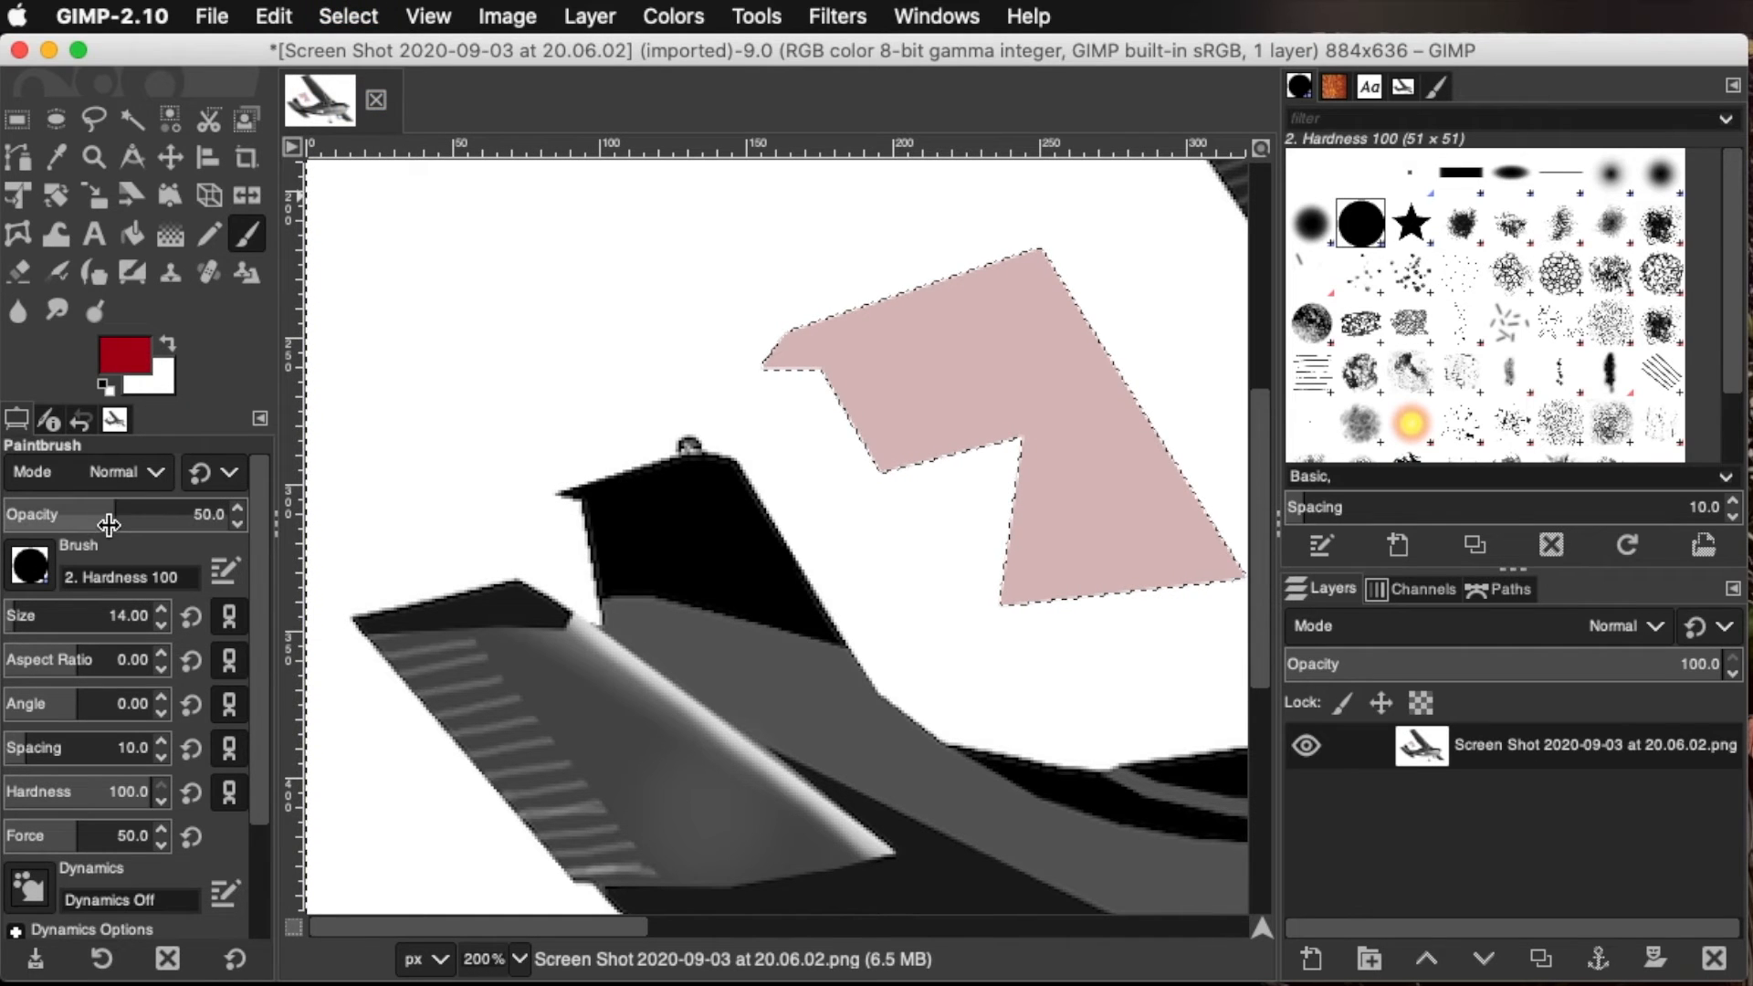
drag(106, 513, 157, 519)
mouse_move(494, 518)
mouse_down()
mouse_move(1088, 462)
mouse_move(1426, 454)
mouse_move(1099, 340)
mouse_up()
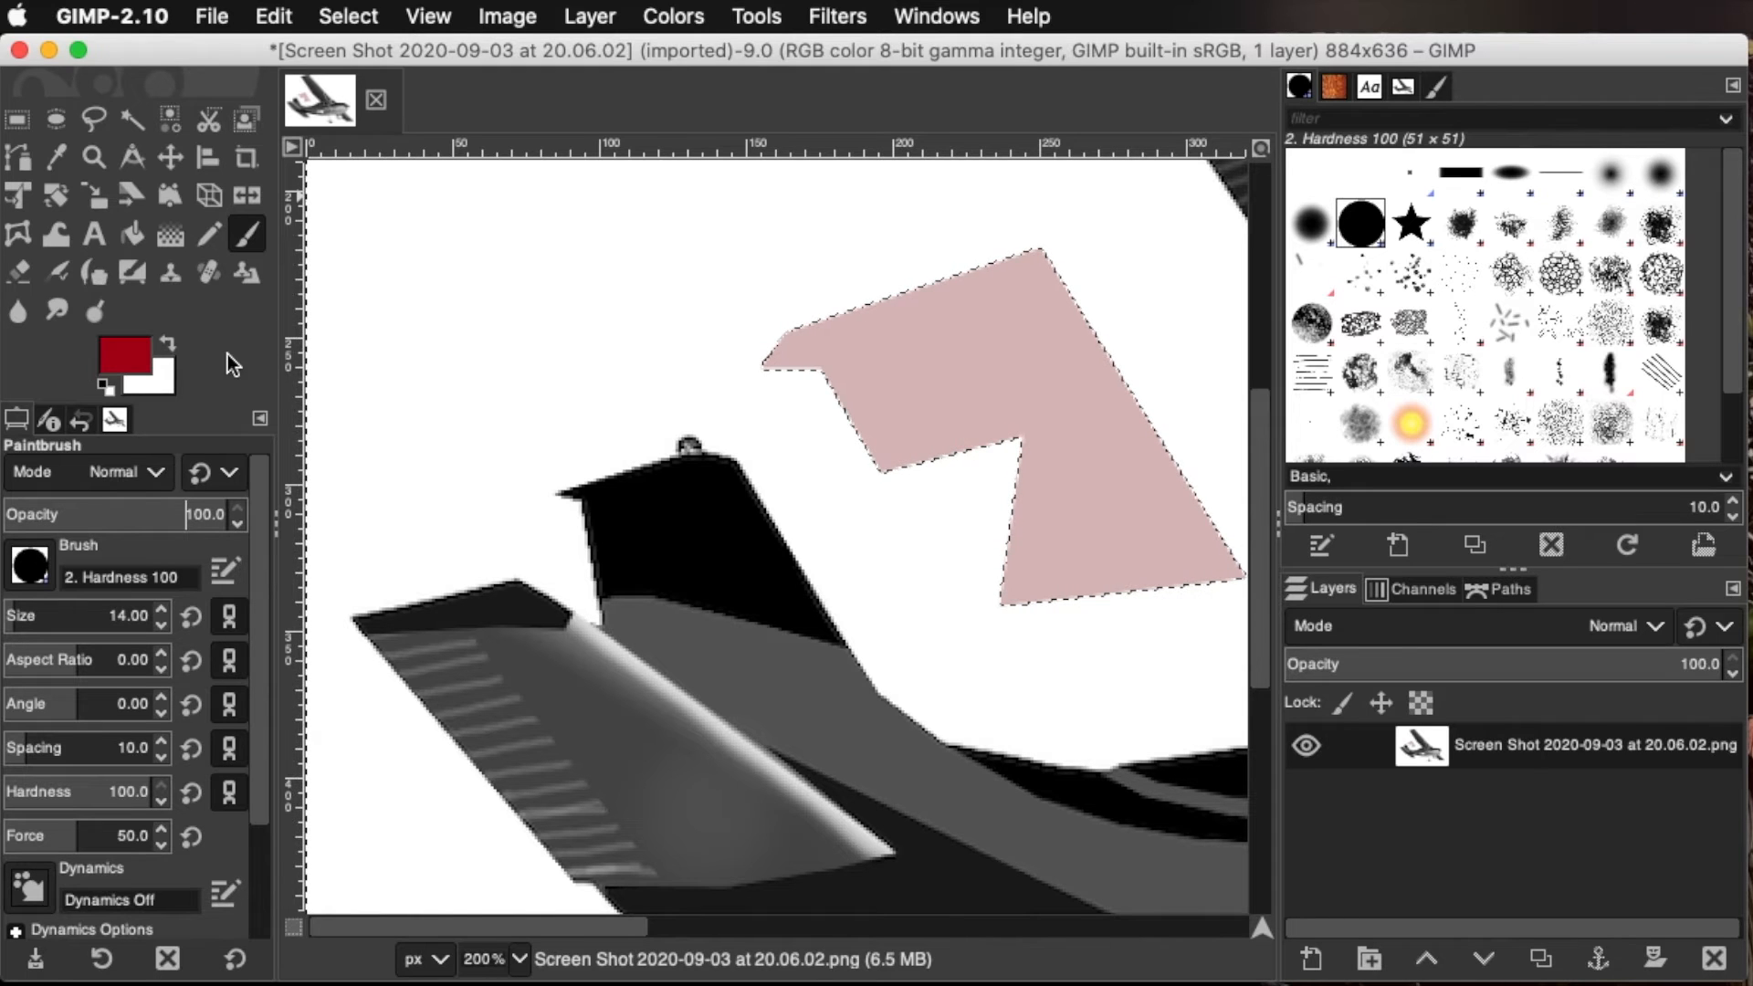
mouse_move(765, 294)
mouse_down()
mouse_move(1192, 243)
mouse_move(657, 309)
mouse_move(835, 326)
mouse_move(469, 379)
mouse_move(949, 417)
mouse_move(1201, 373)
mouse_move(942, 408)
mouse_move(901, 479)
mouse_move(1154, 412)
mouse_move(1208, 423)
mouse_move(878, 467)
mouse_move(1046, 557)
mouse_move(1213, 514)
mouse_move(1113, 572)
mouse_move(1024, 594)
mouse_move(1177, 588)
mouse_move(921, 544)
mouse_move(957, 540)
mouse_move(970, 419)
mouse_up()
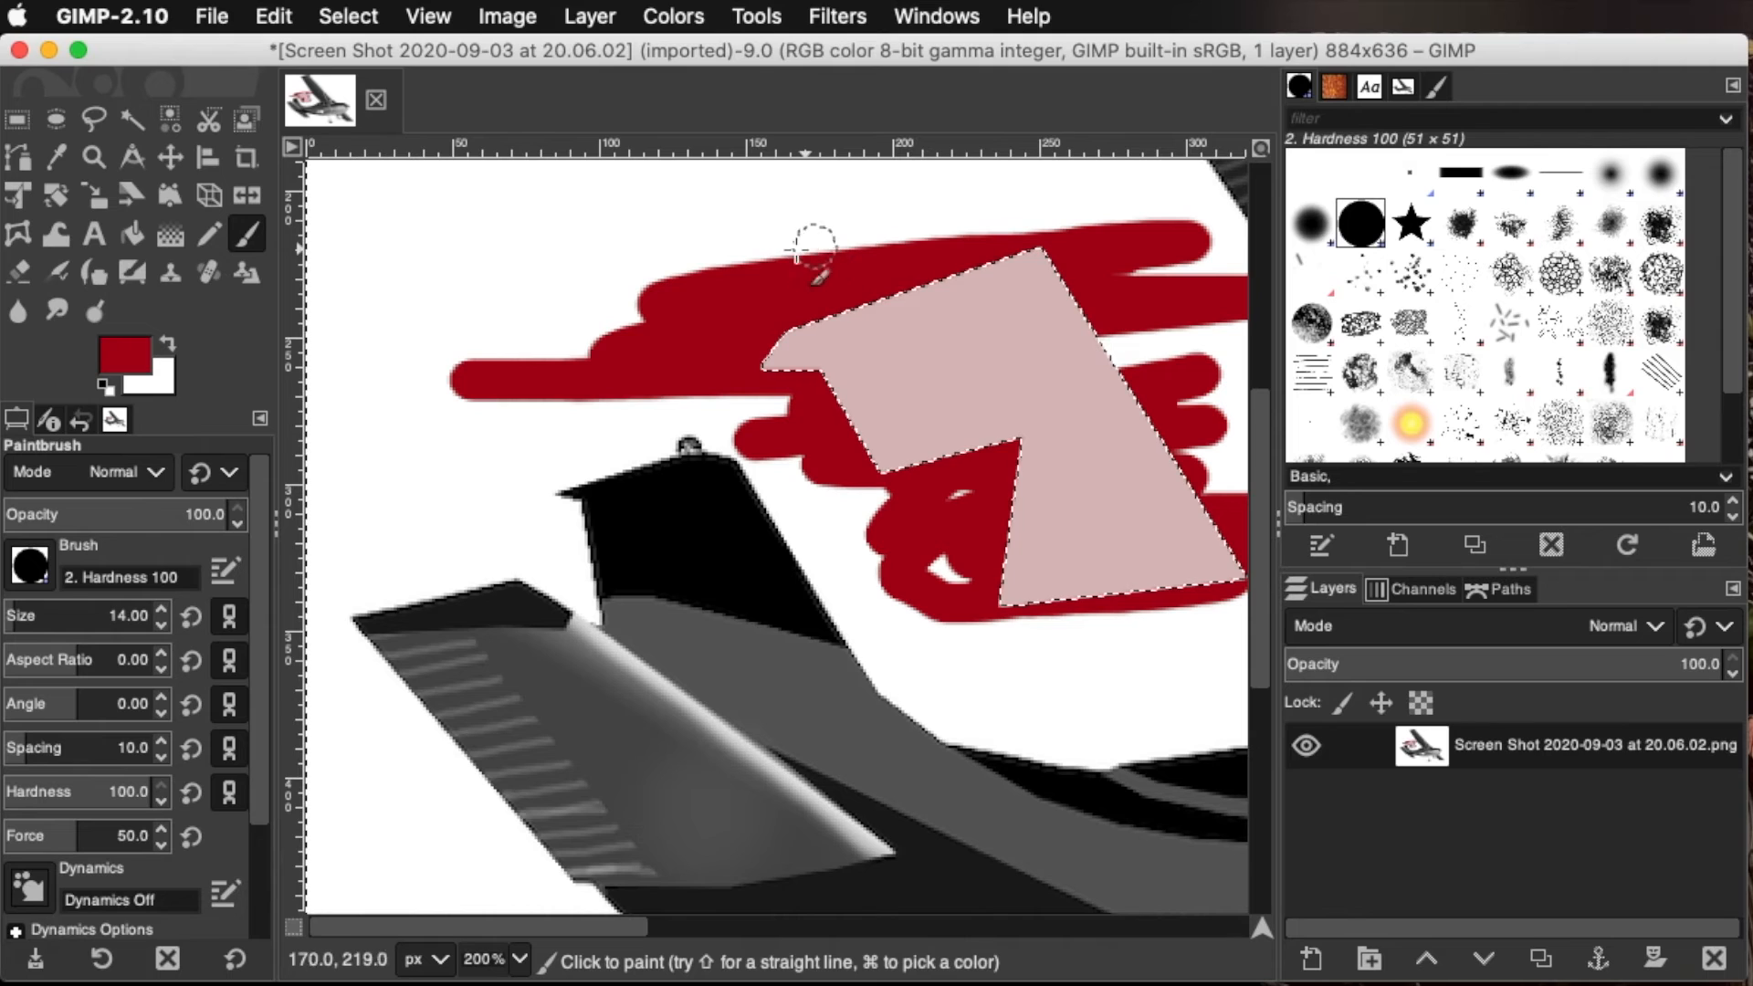
Invert the selection back to the polygon and paint solid red strokes inside it
click(346, 12)
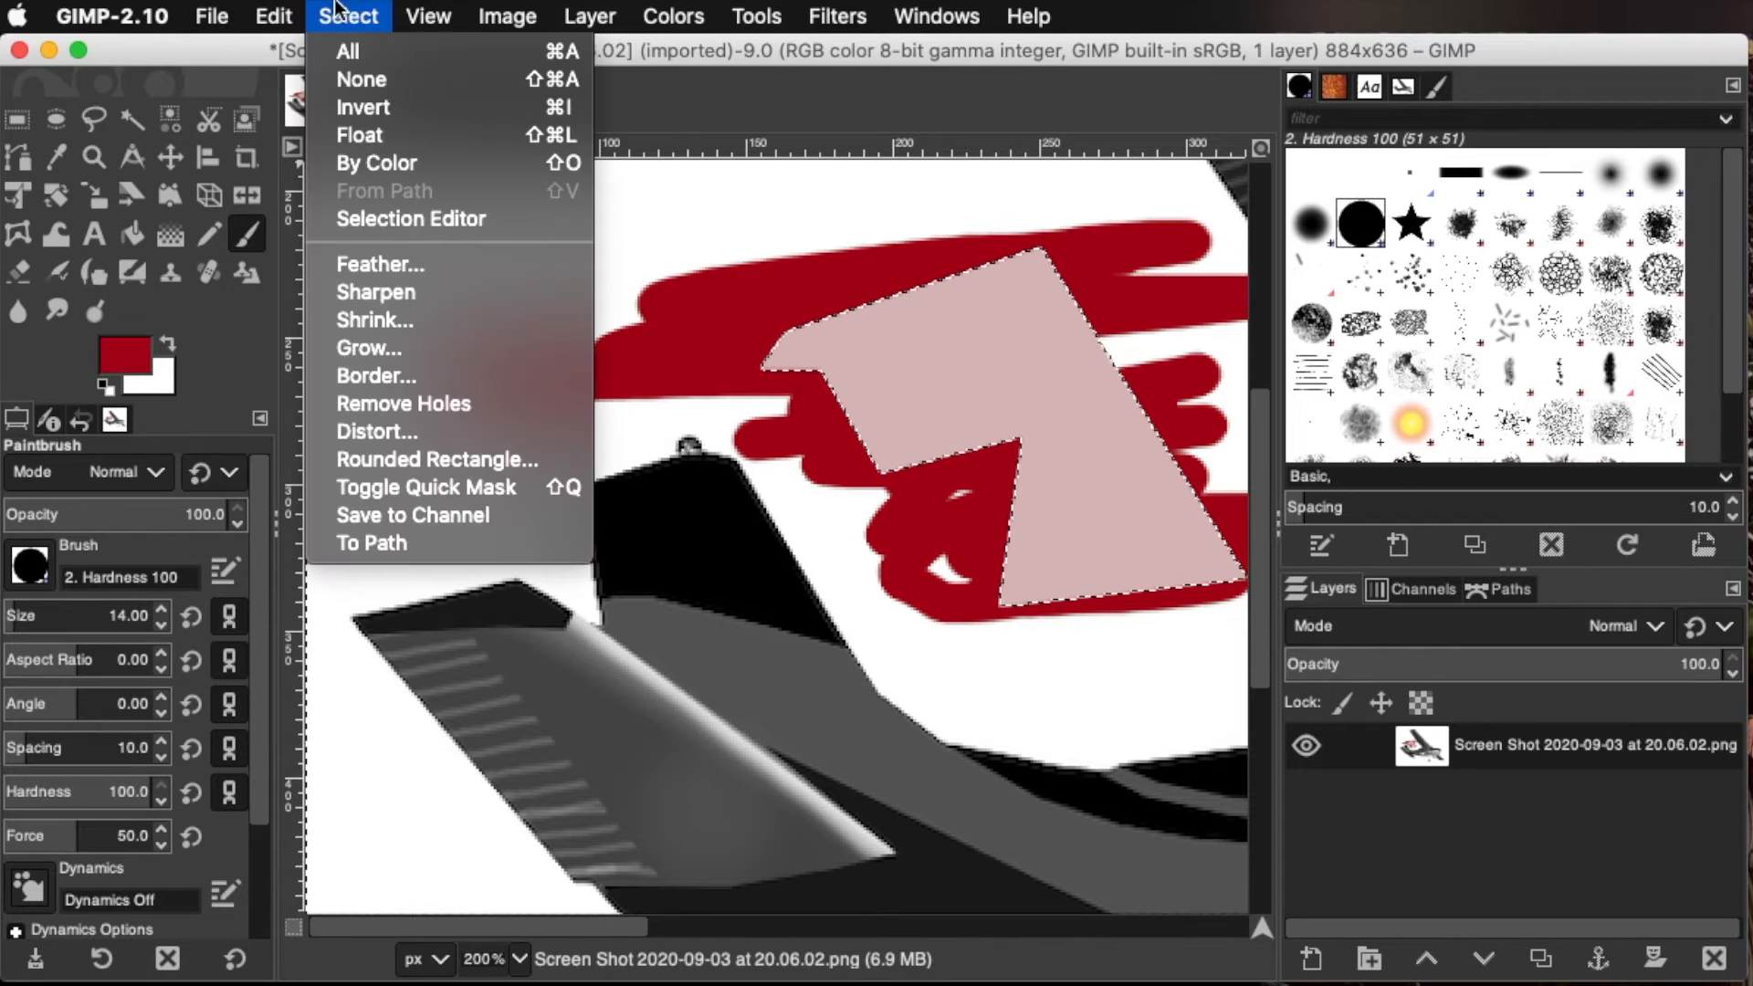
click(343, 110)
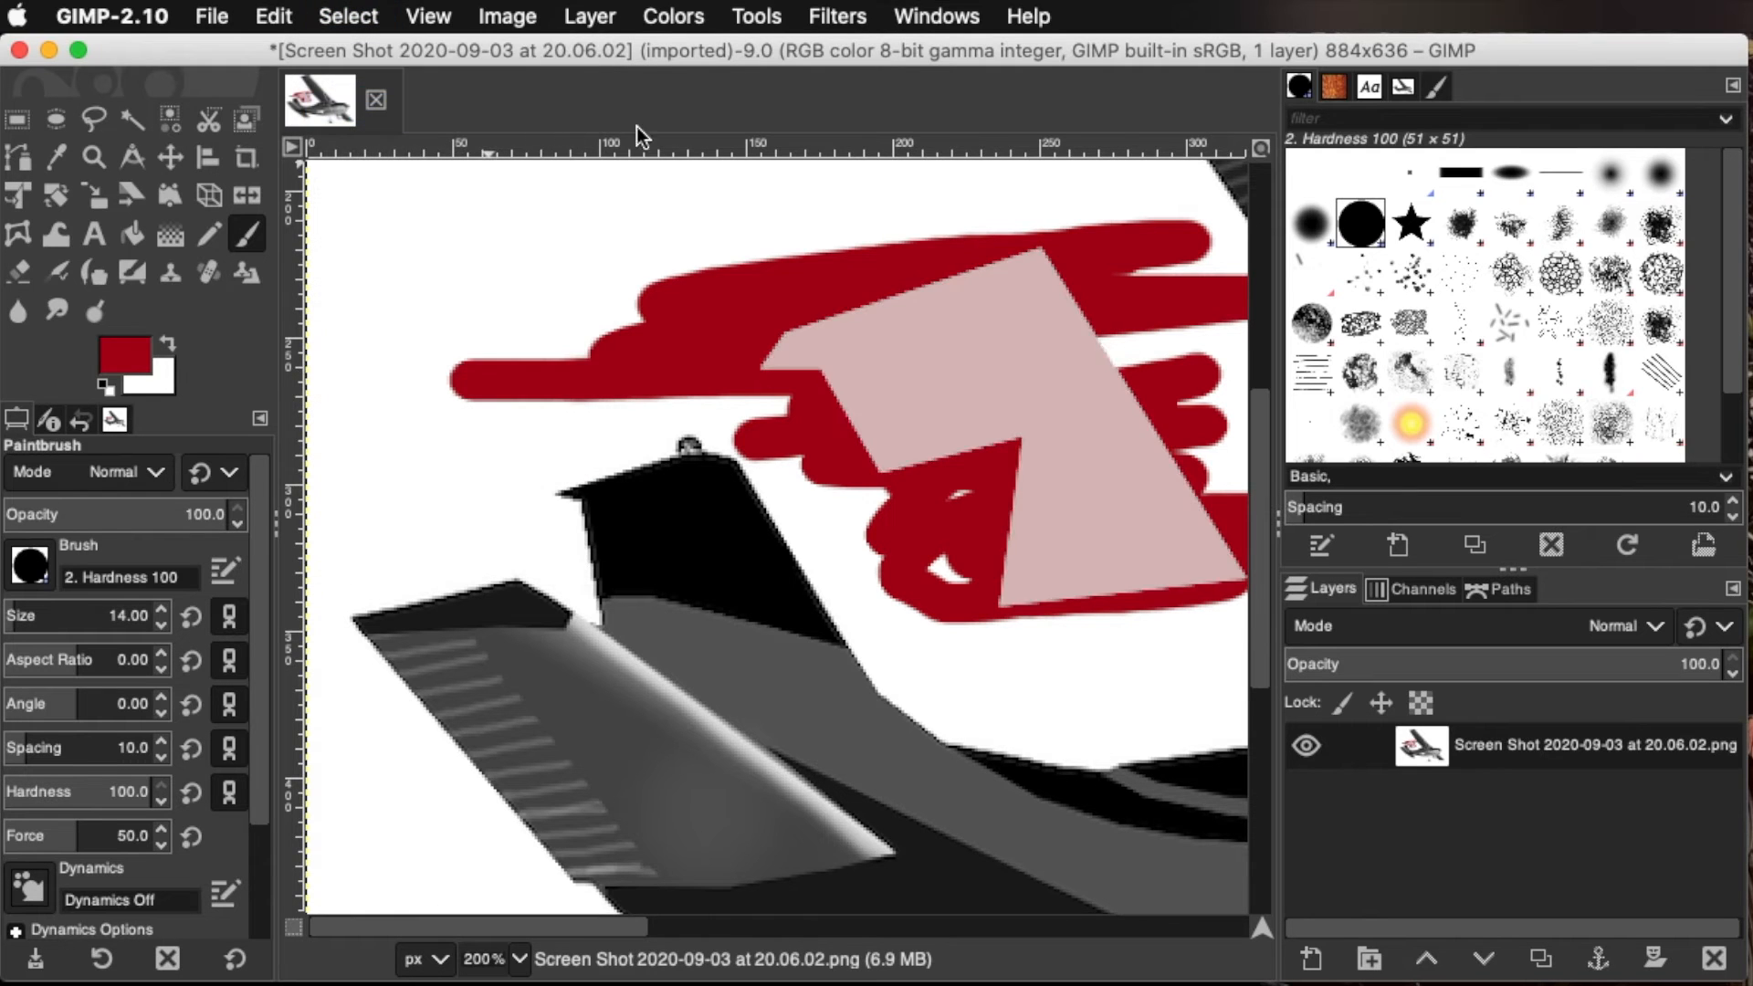
mouse_move(1046, 370)
mouse_down()
mouse_move(1029, 364)
mouse_move(1045, 352)
mouse_move(995, 447)
mouse_move(1028, 364)
mouse_move(1064, 393)
mouse_move(1094, 507)
mouse_up()
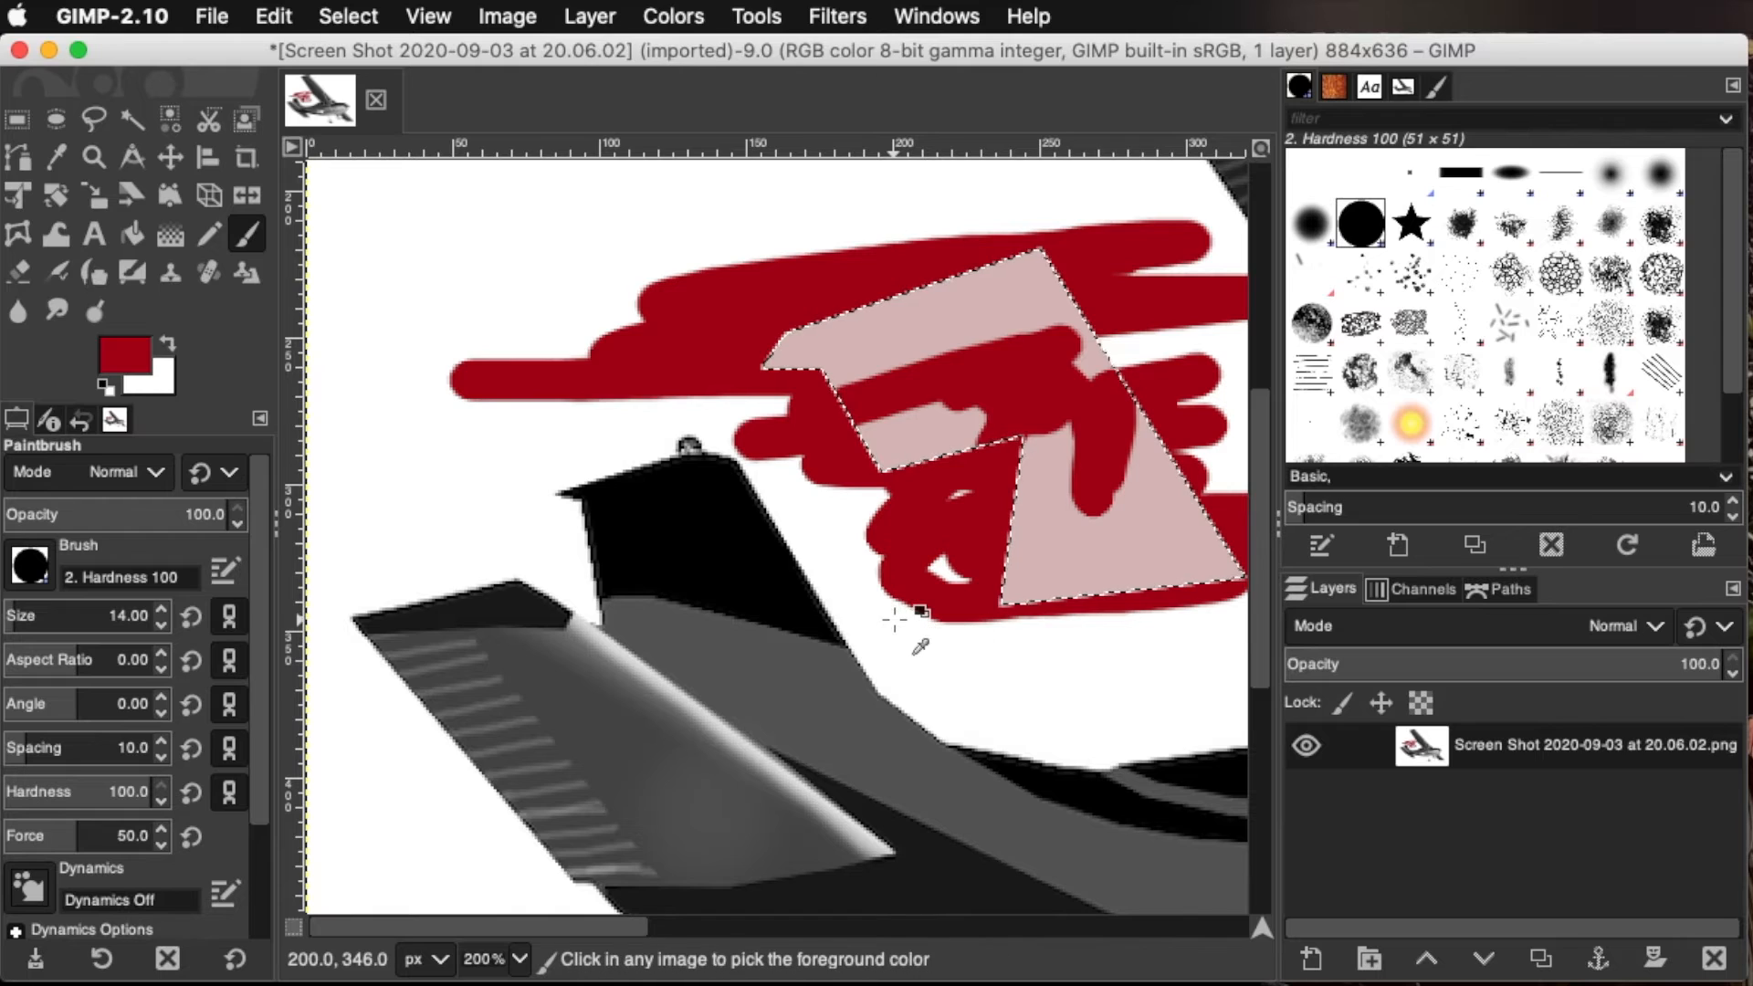
Undo all the red paint in and around the polygon, and clear the selection
key(super+shift+a)
key(super+z)
key(super+z)
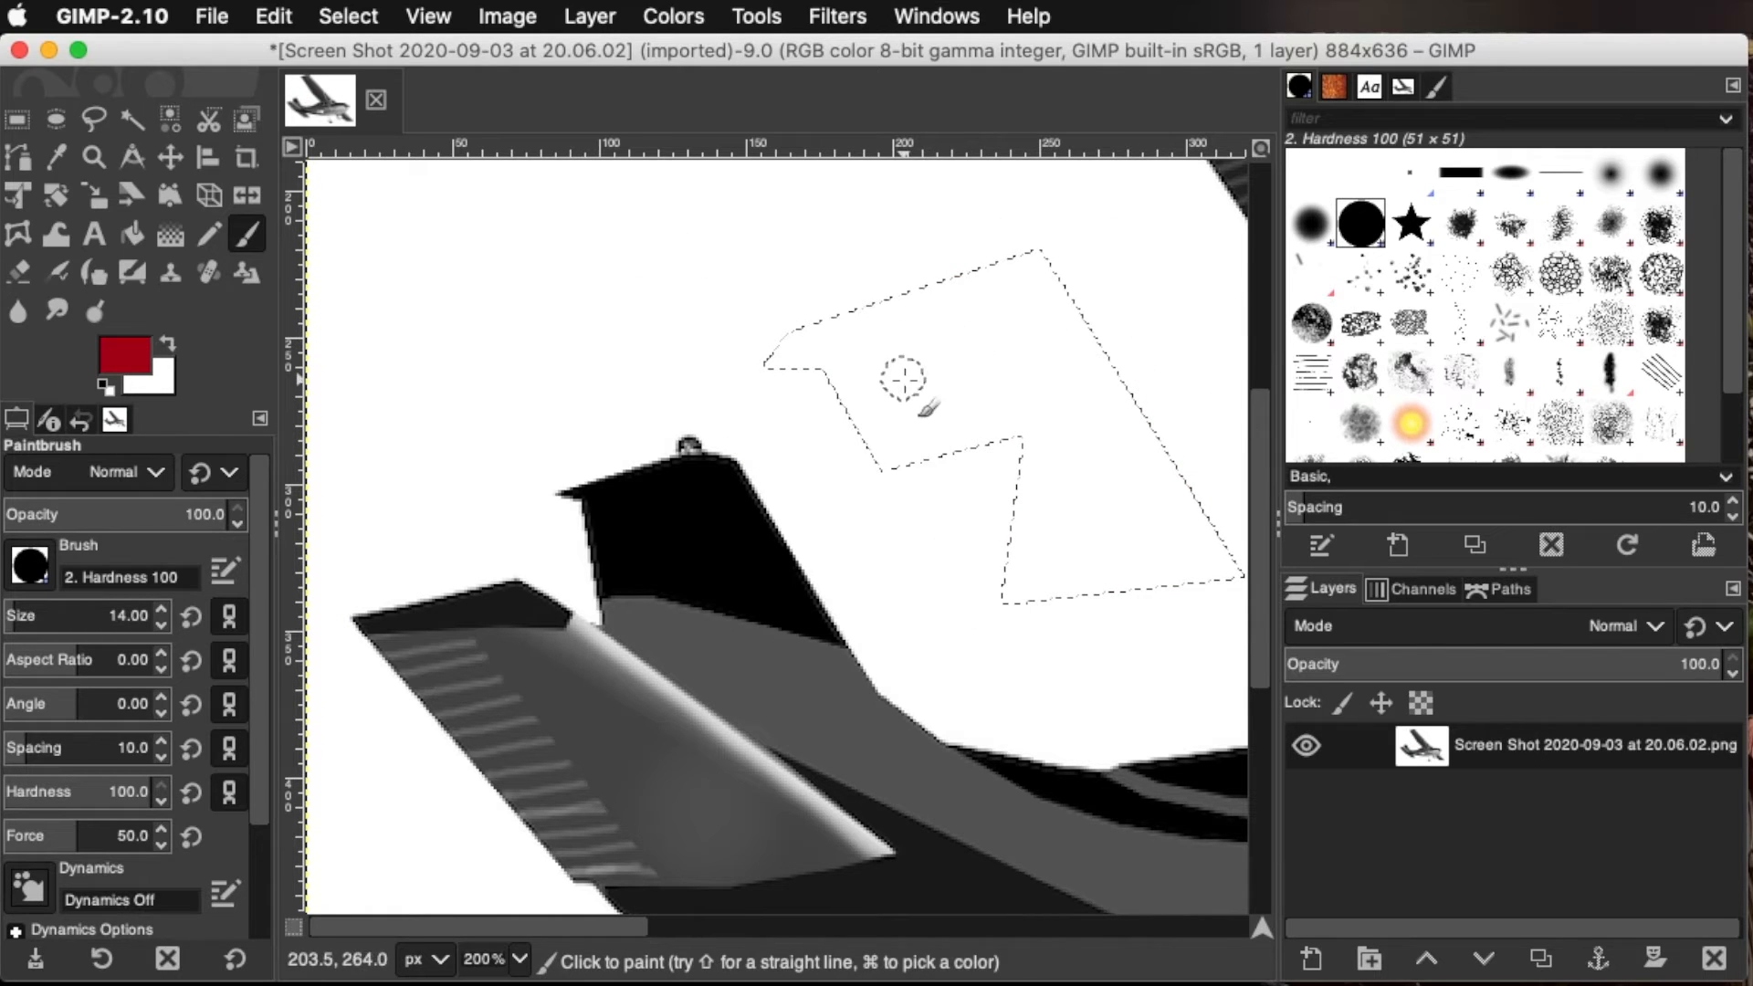
click(332, 14)
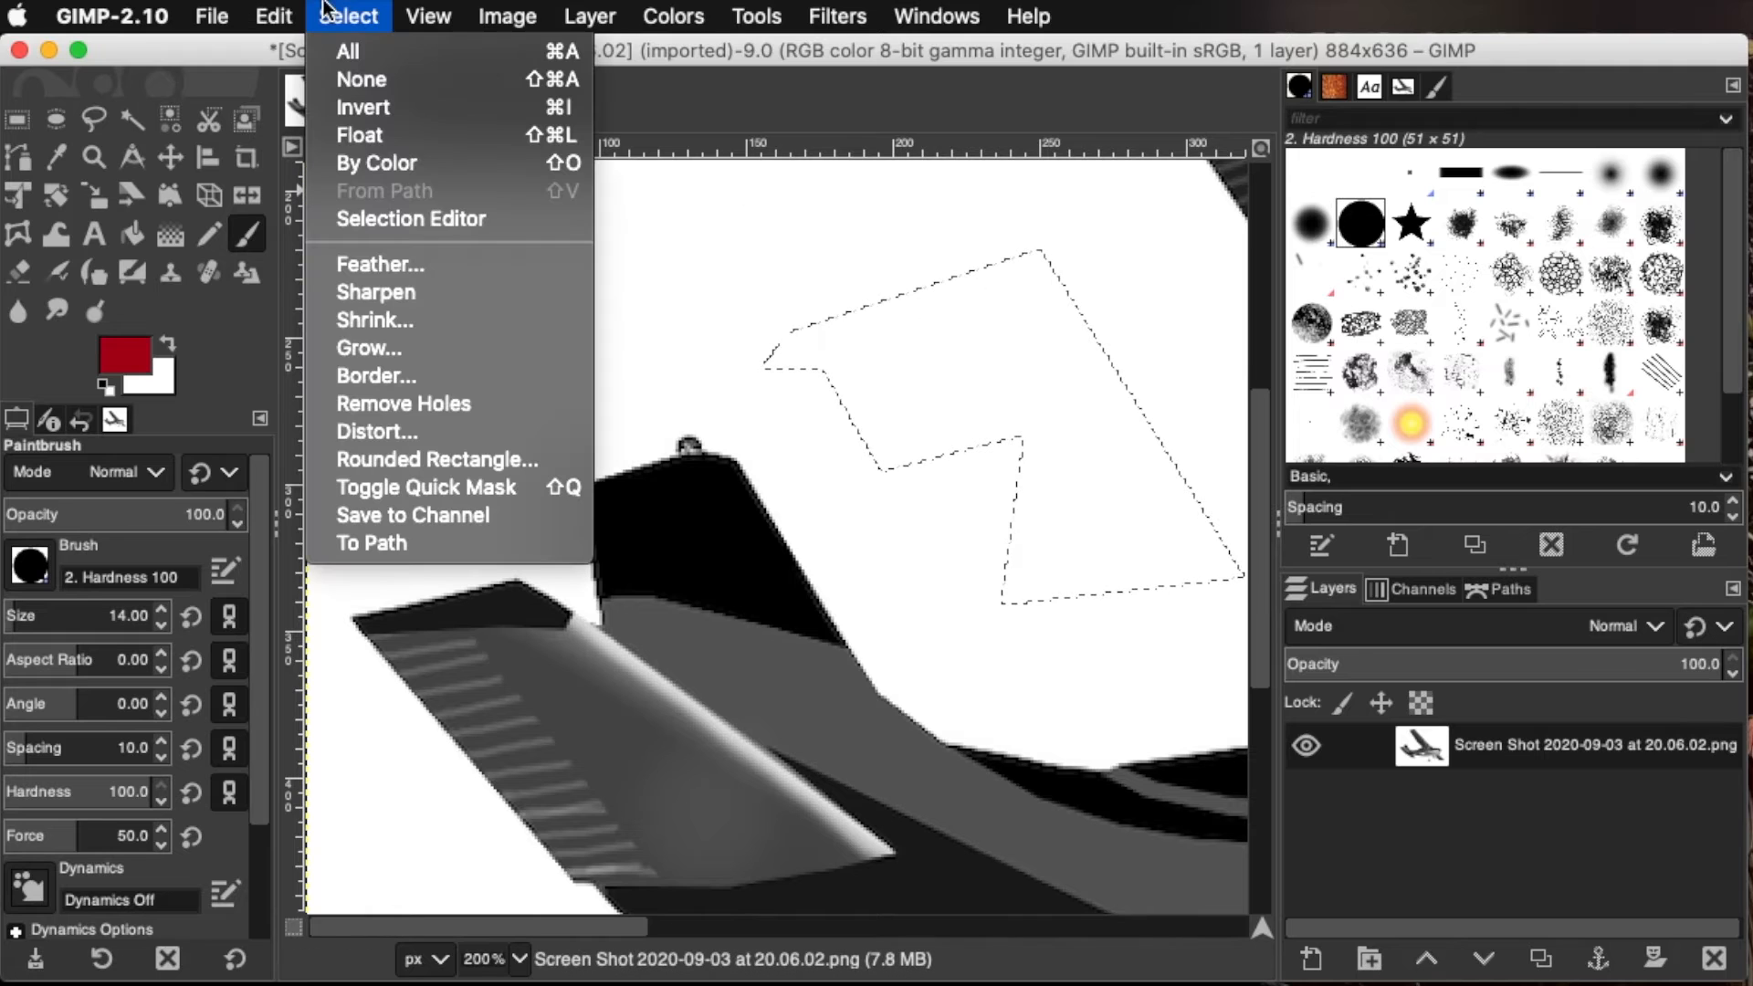
click(343, 80)
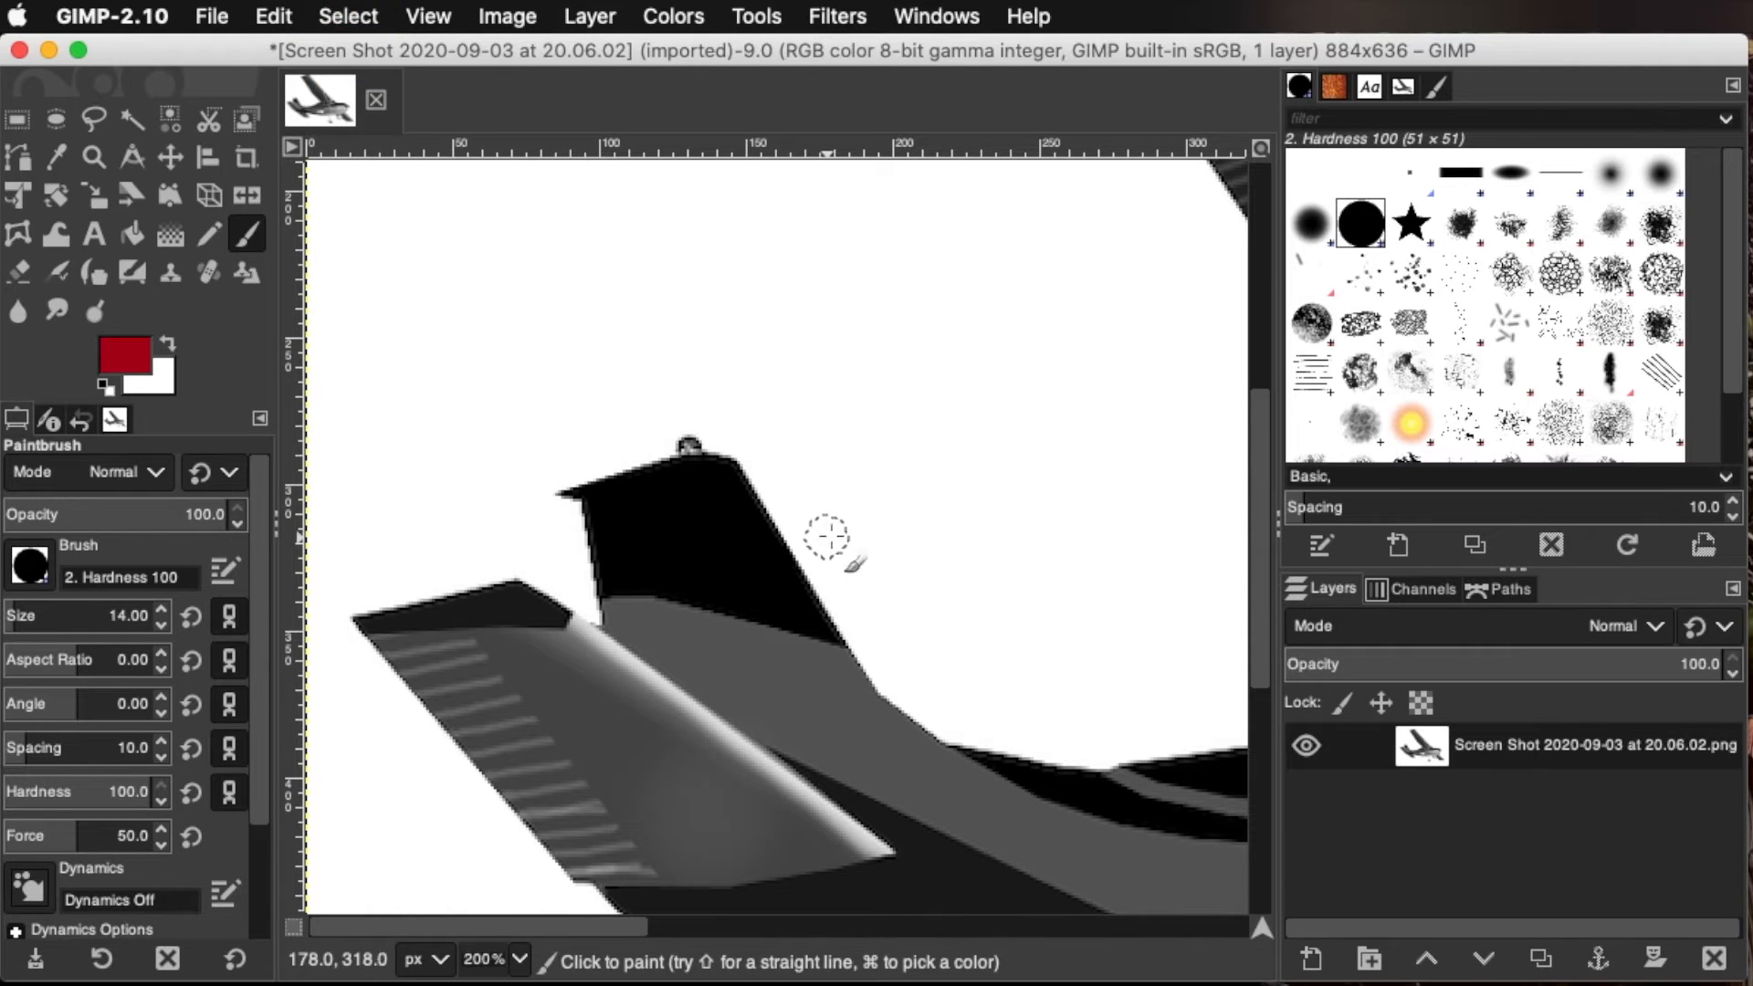
Trace the black upper part of the tail fin with the Free Select tool and commit it as a selection
click(84, 125)
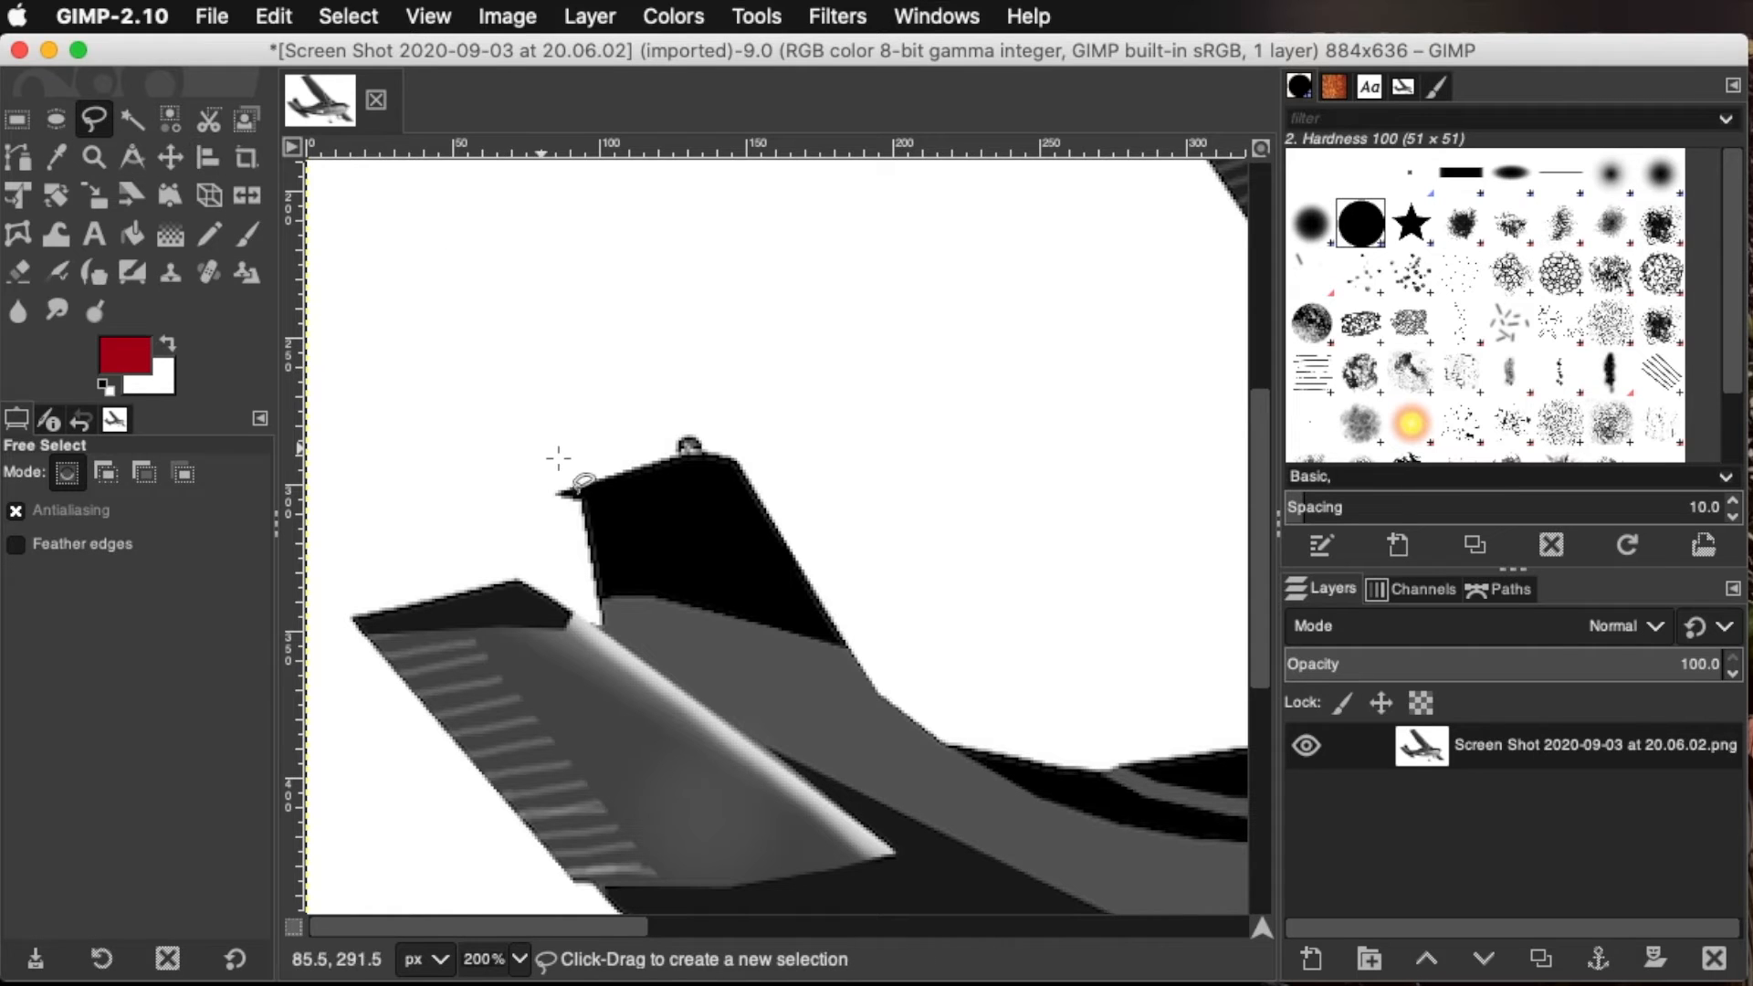
click(559, 493)
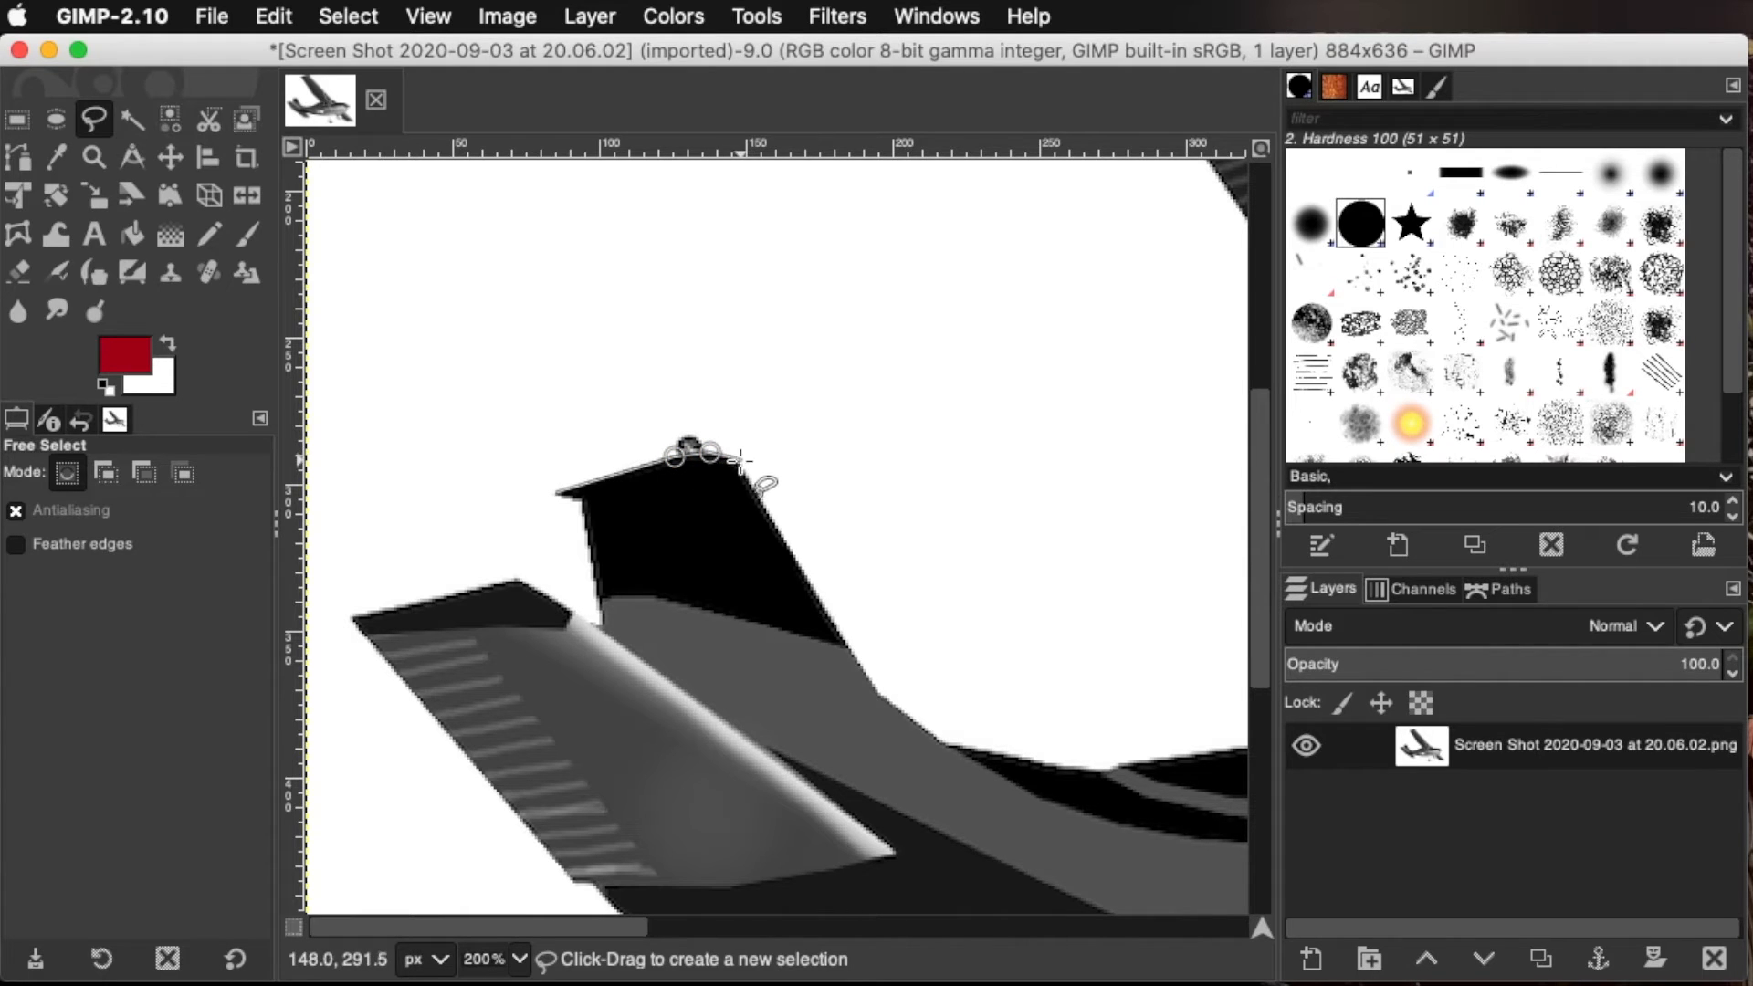
click(850, 644)
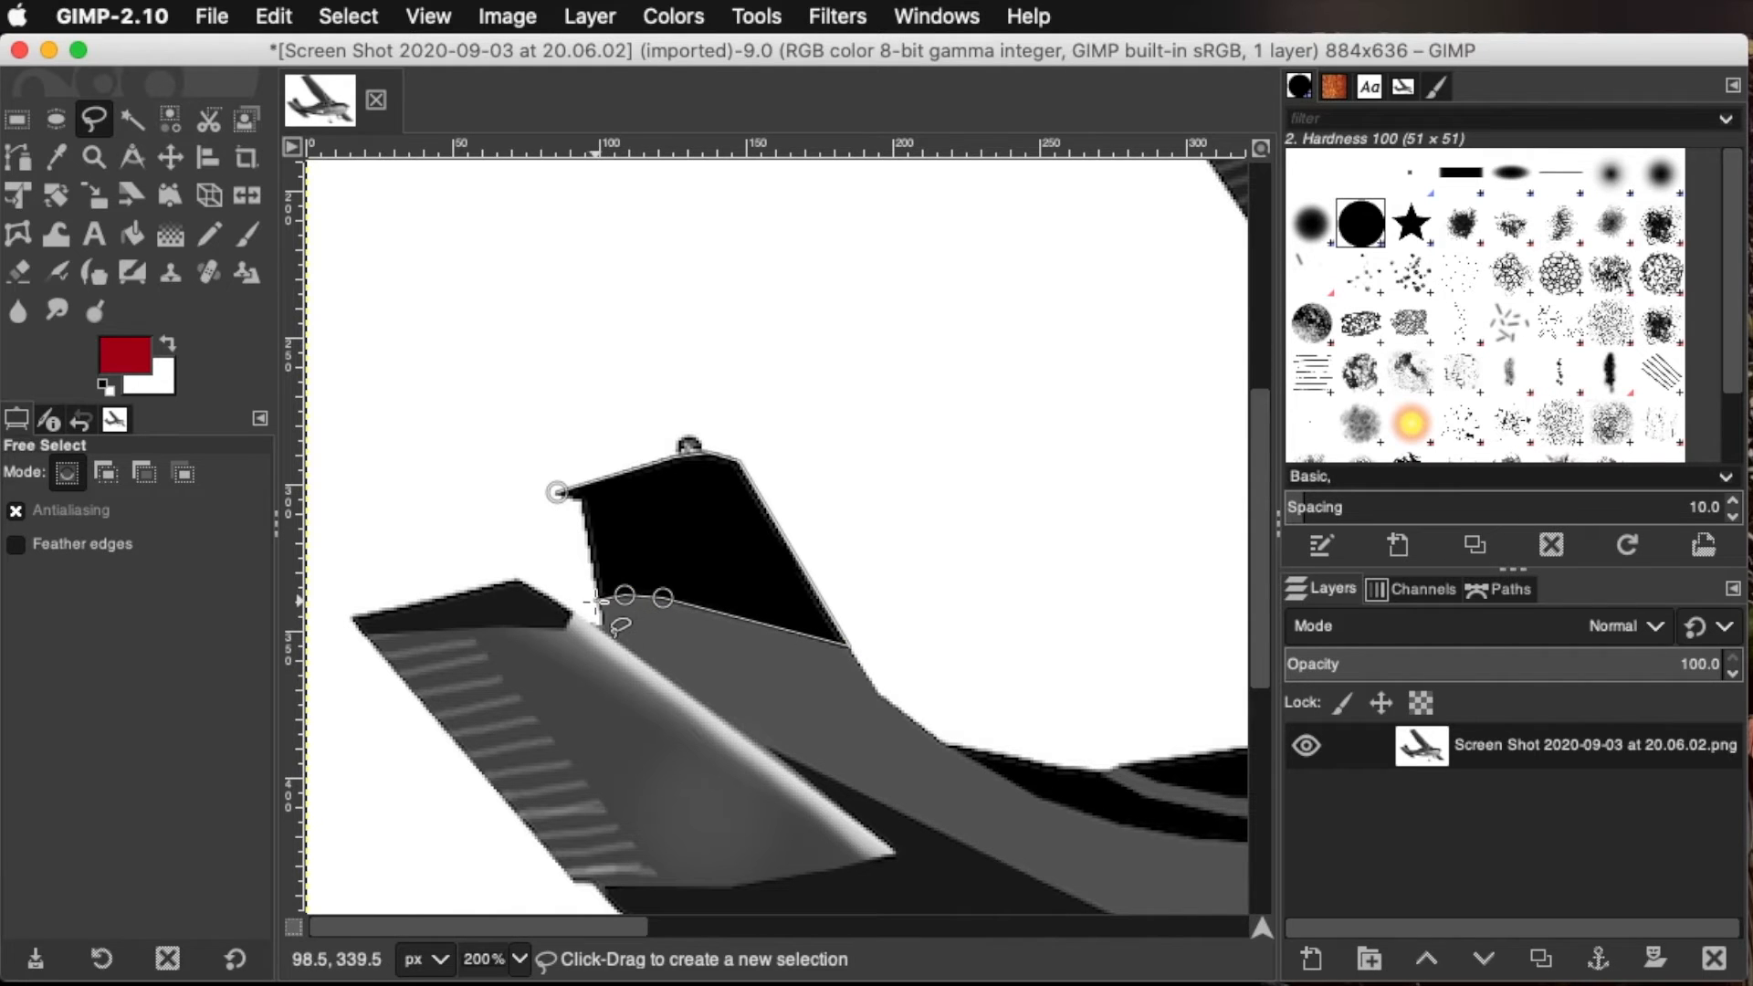
click(556, 492)
key(Return)
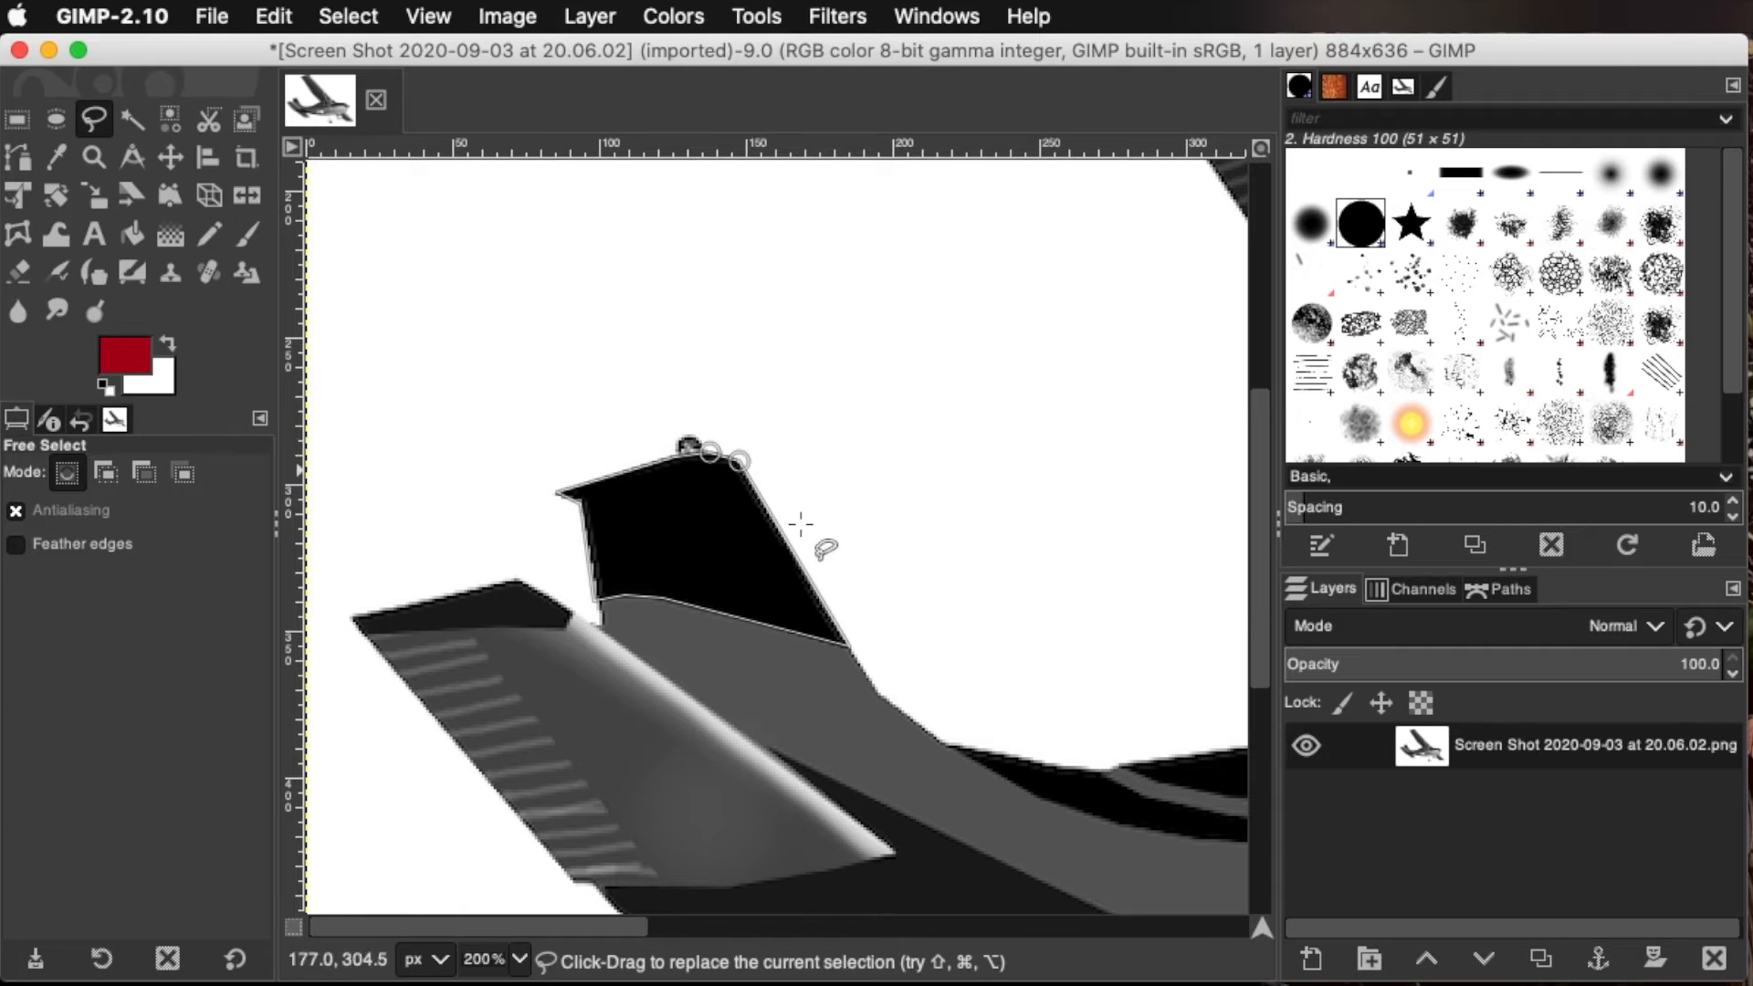
double_click(673, 560)
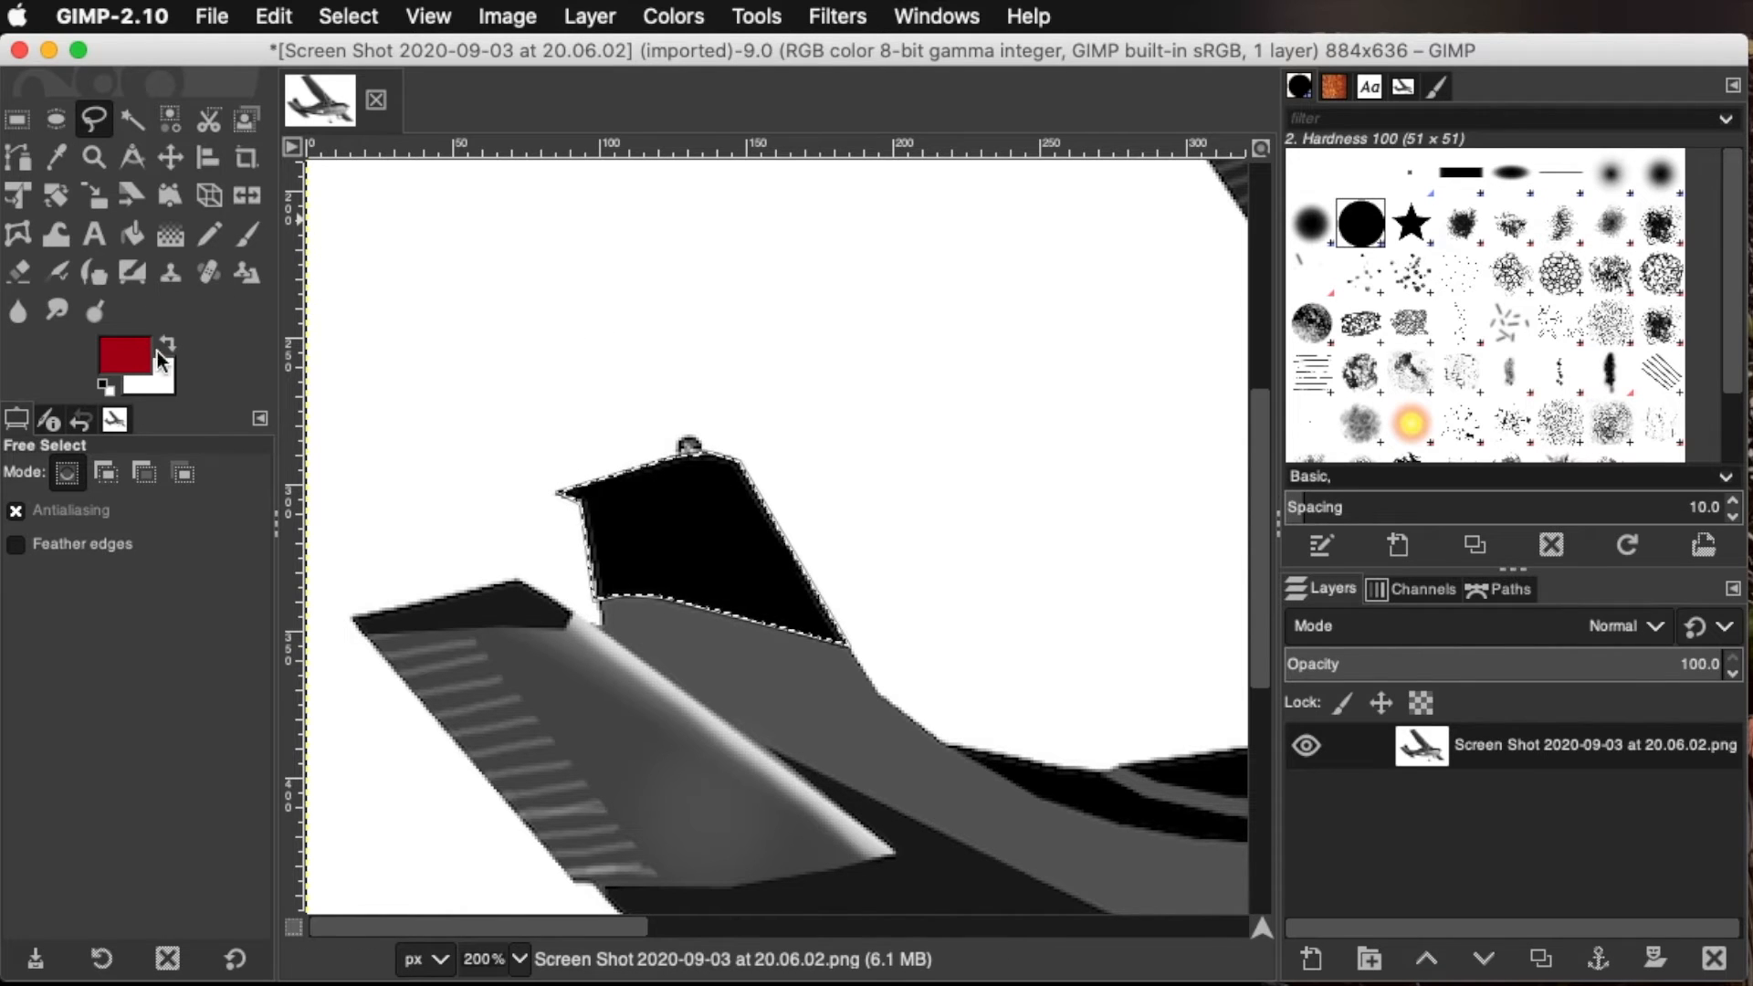
Paint the selected upper tail fin solid red with the Paintbrush at size 194 and opacity 100
click(252, 238)
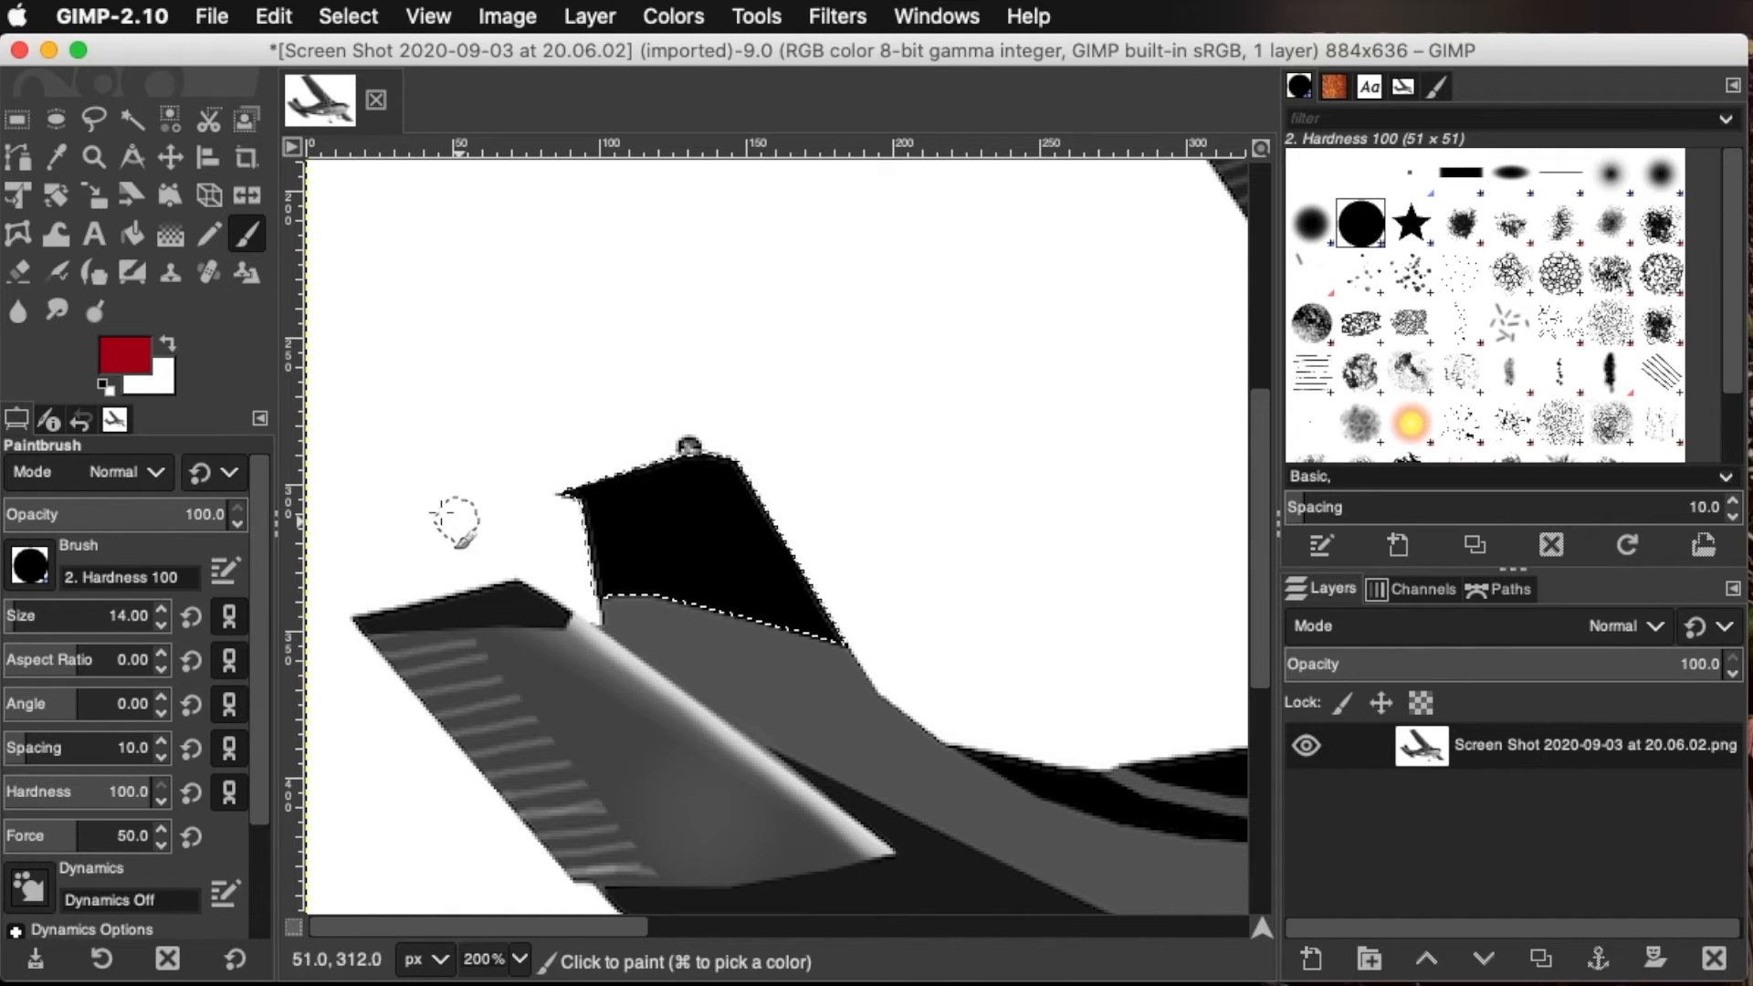
drag(29, 619, 101, 617)
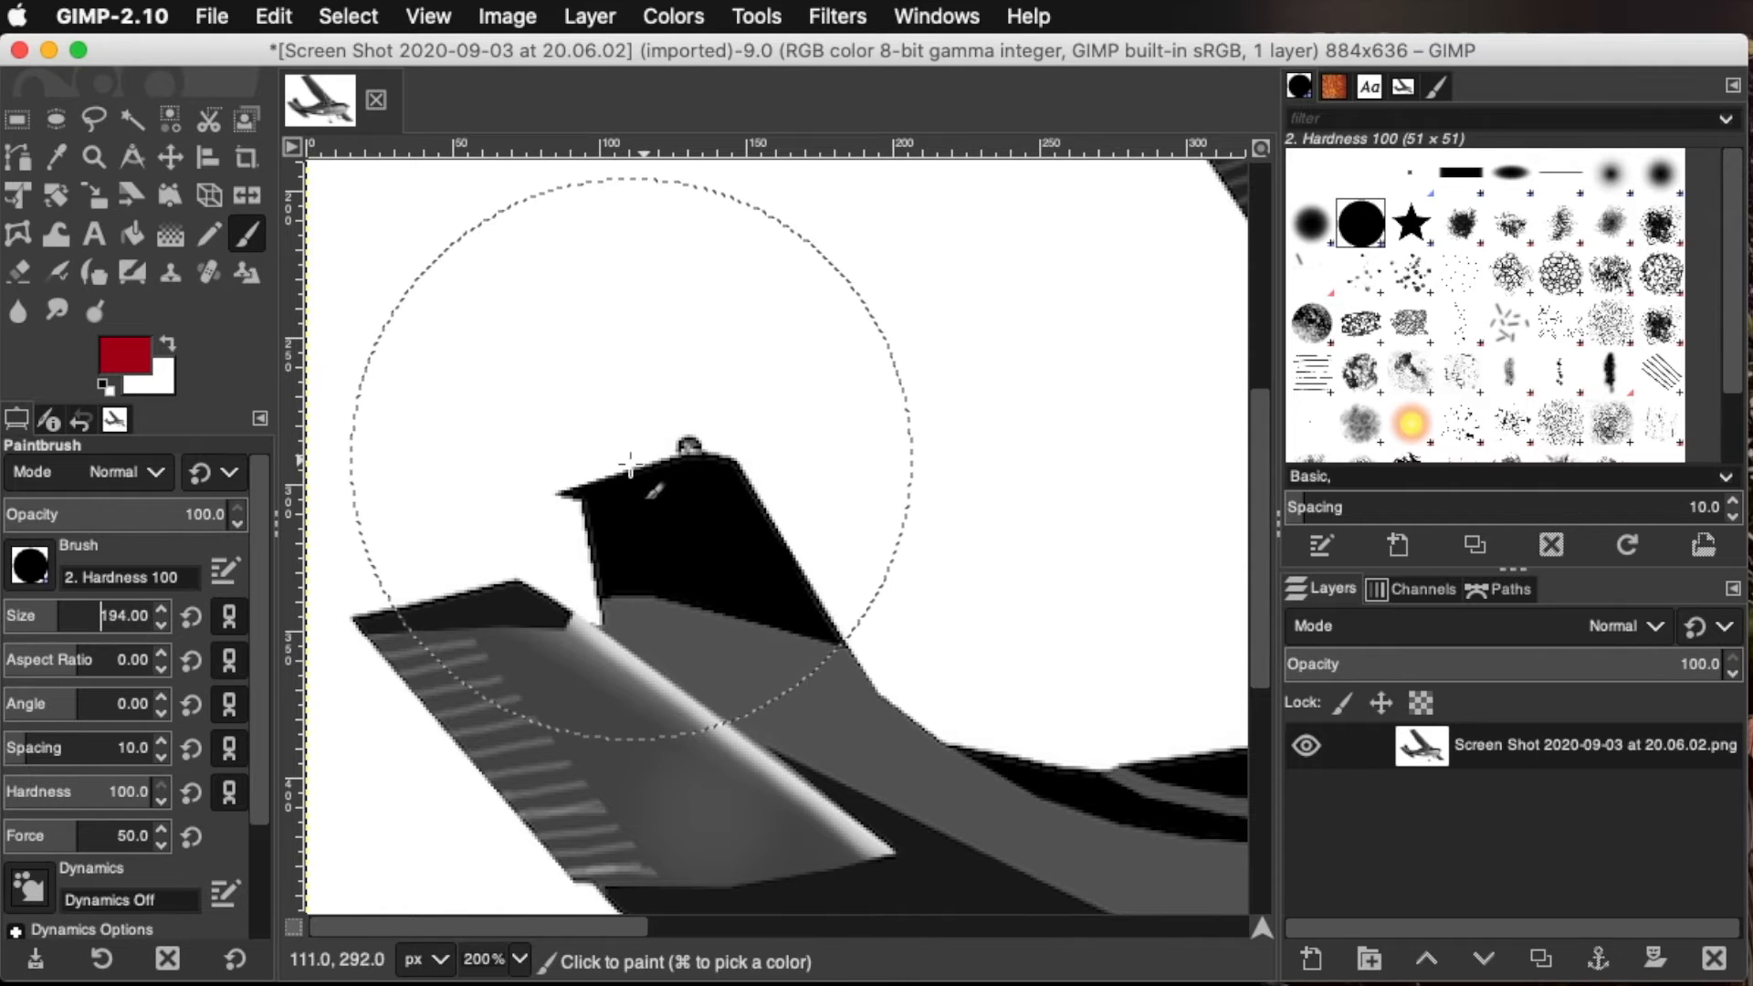
click(416, 453)
drag(417, 454, 1473, 628)
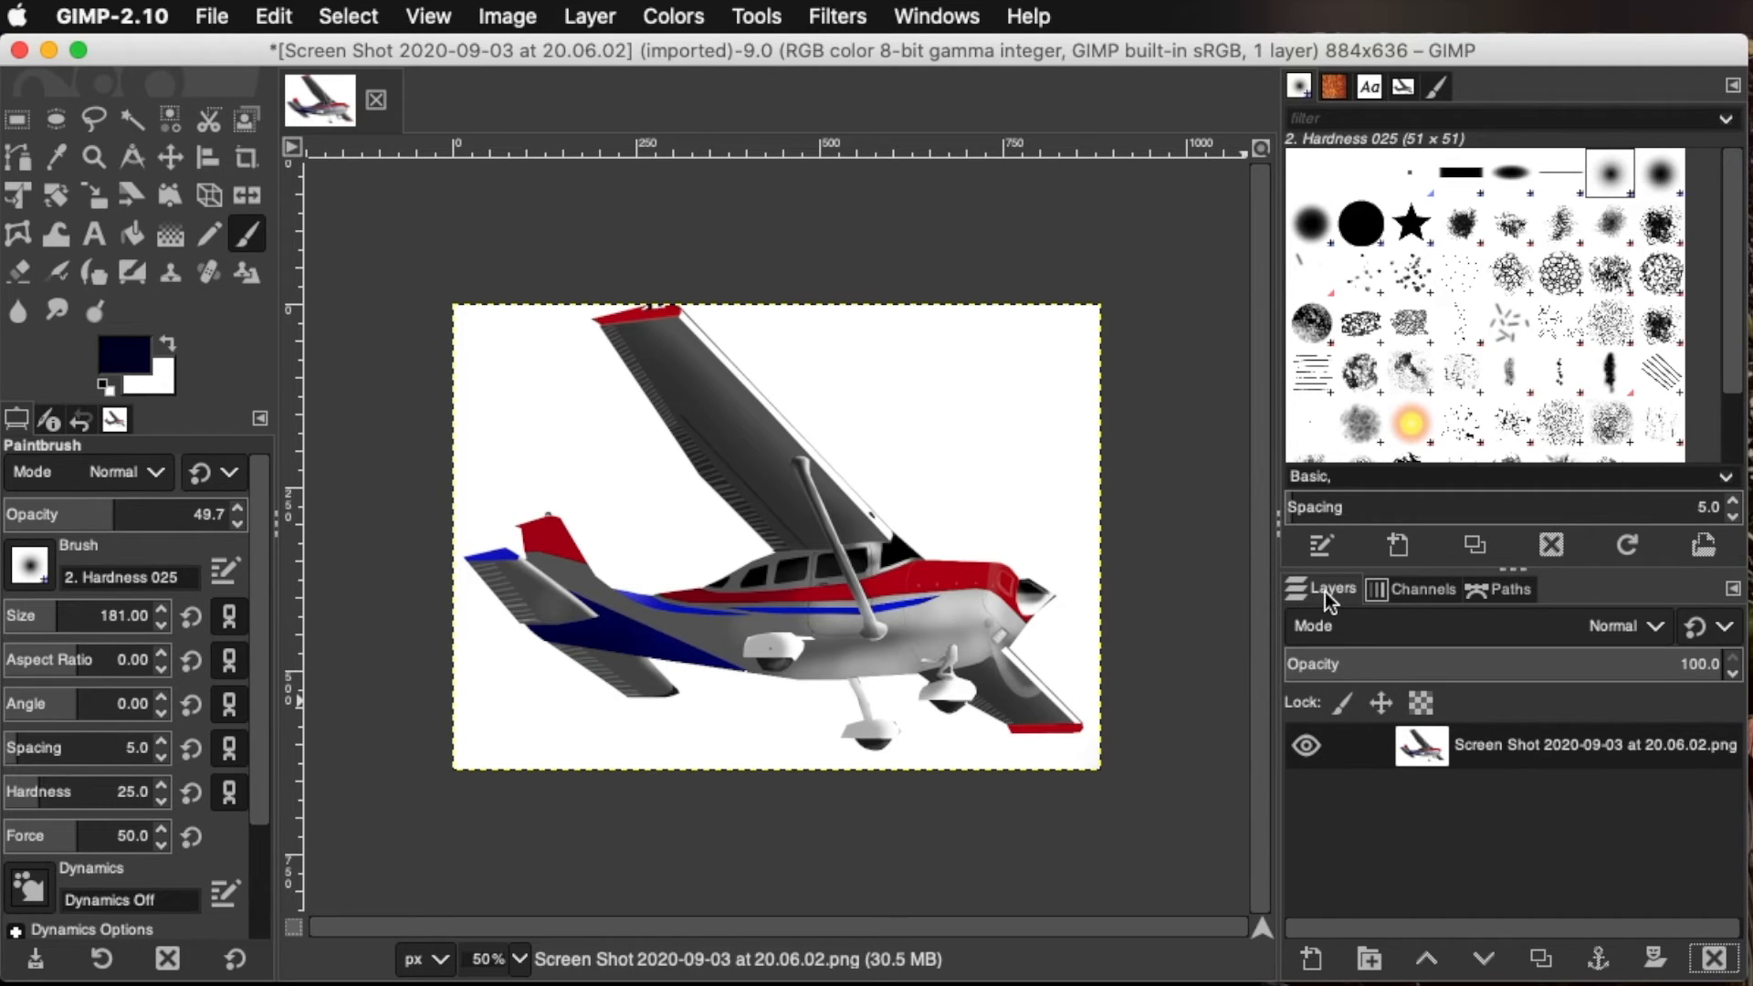
click(1496, 592)
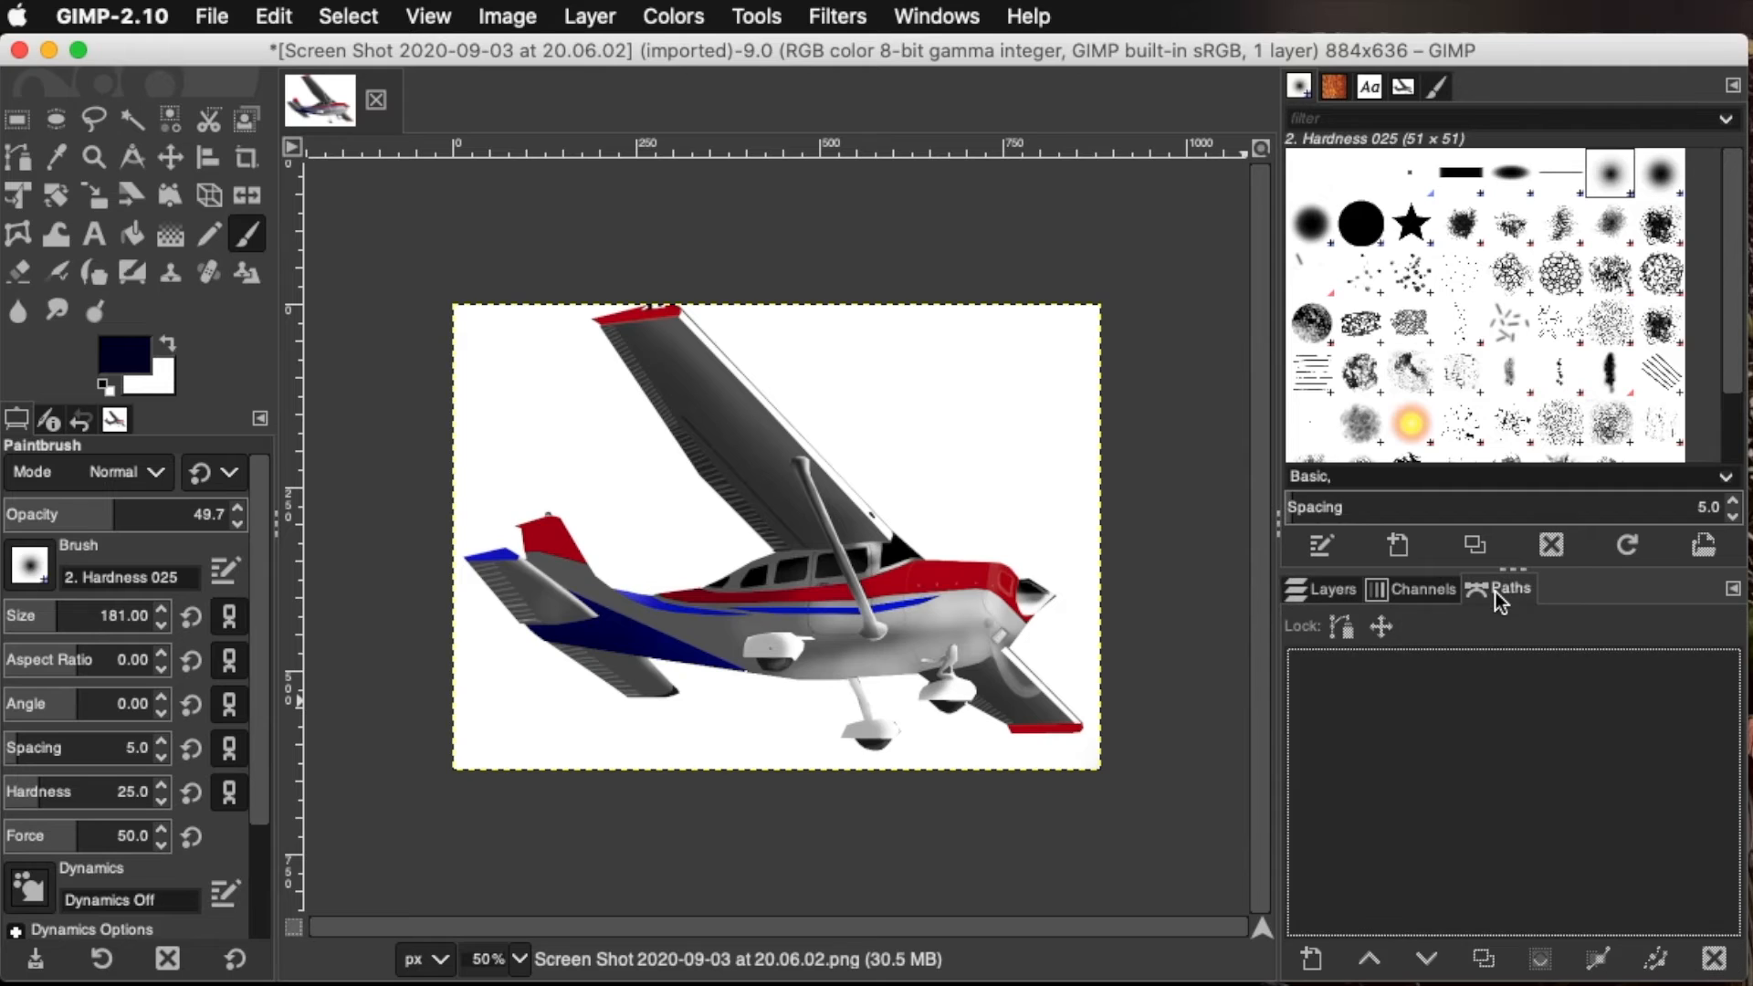
click(1418, 594)
click(1332, 592)
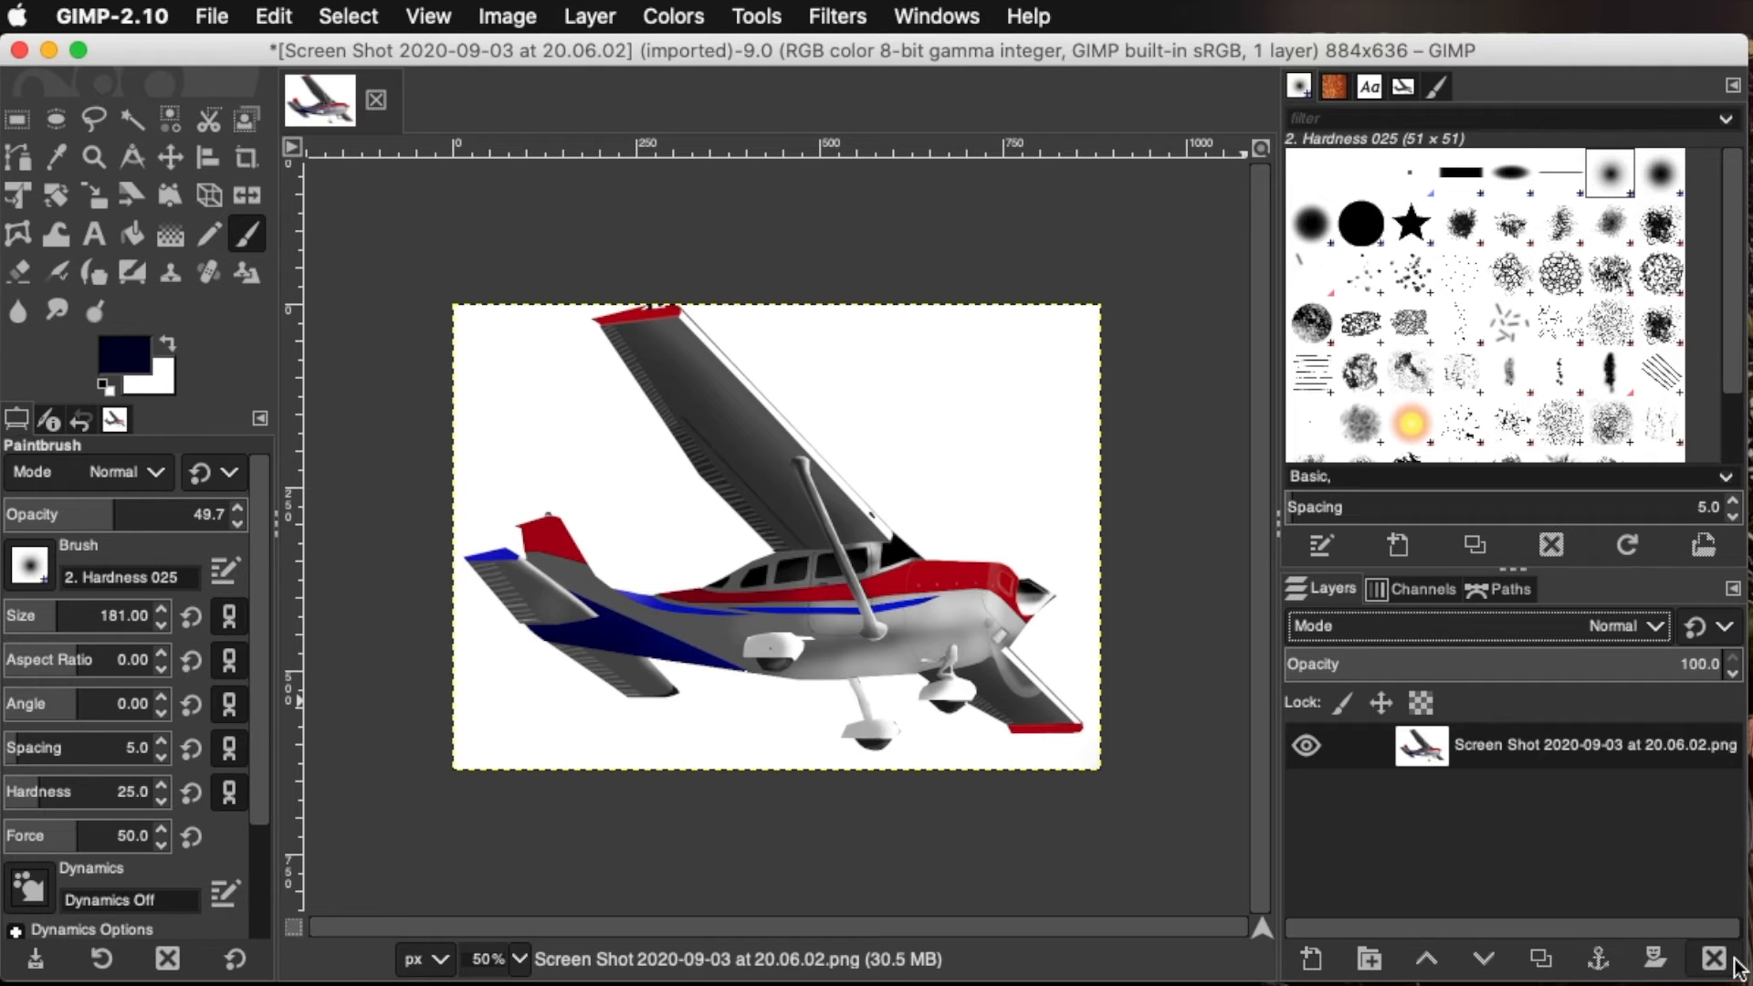
Create a new layer named "cowling details" above the airplane image
click(1312, 959)
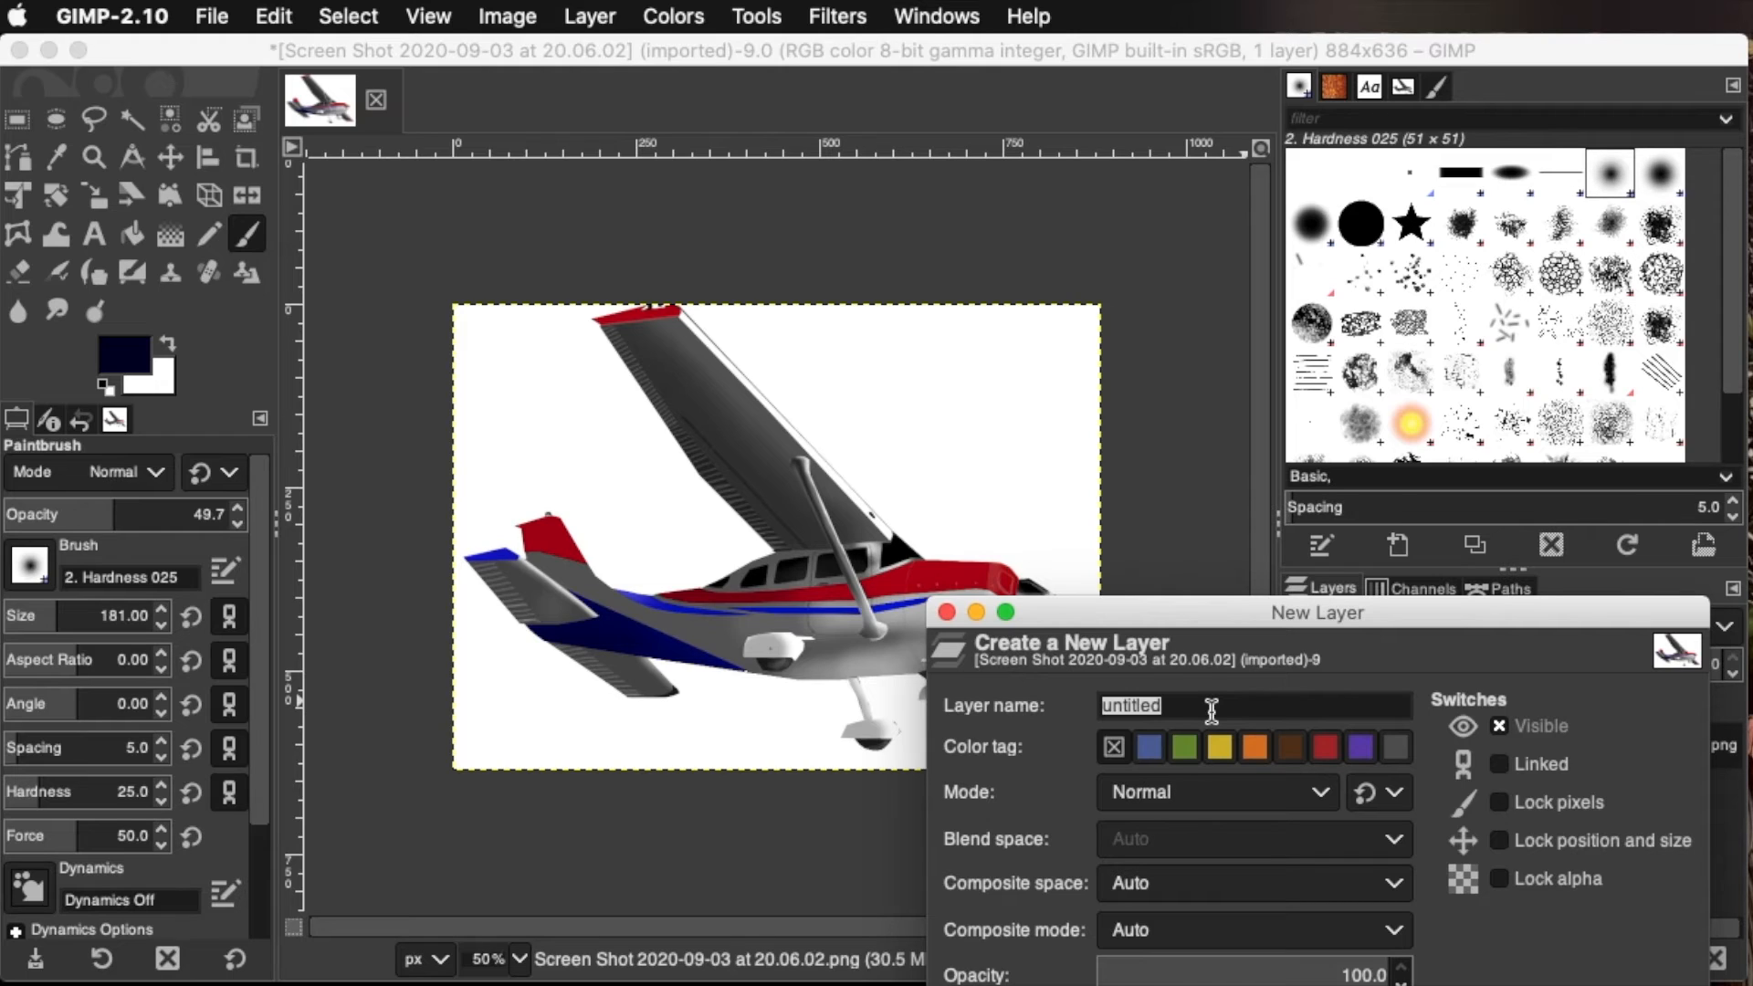
text(cowling details)
key(Return)
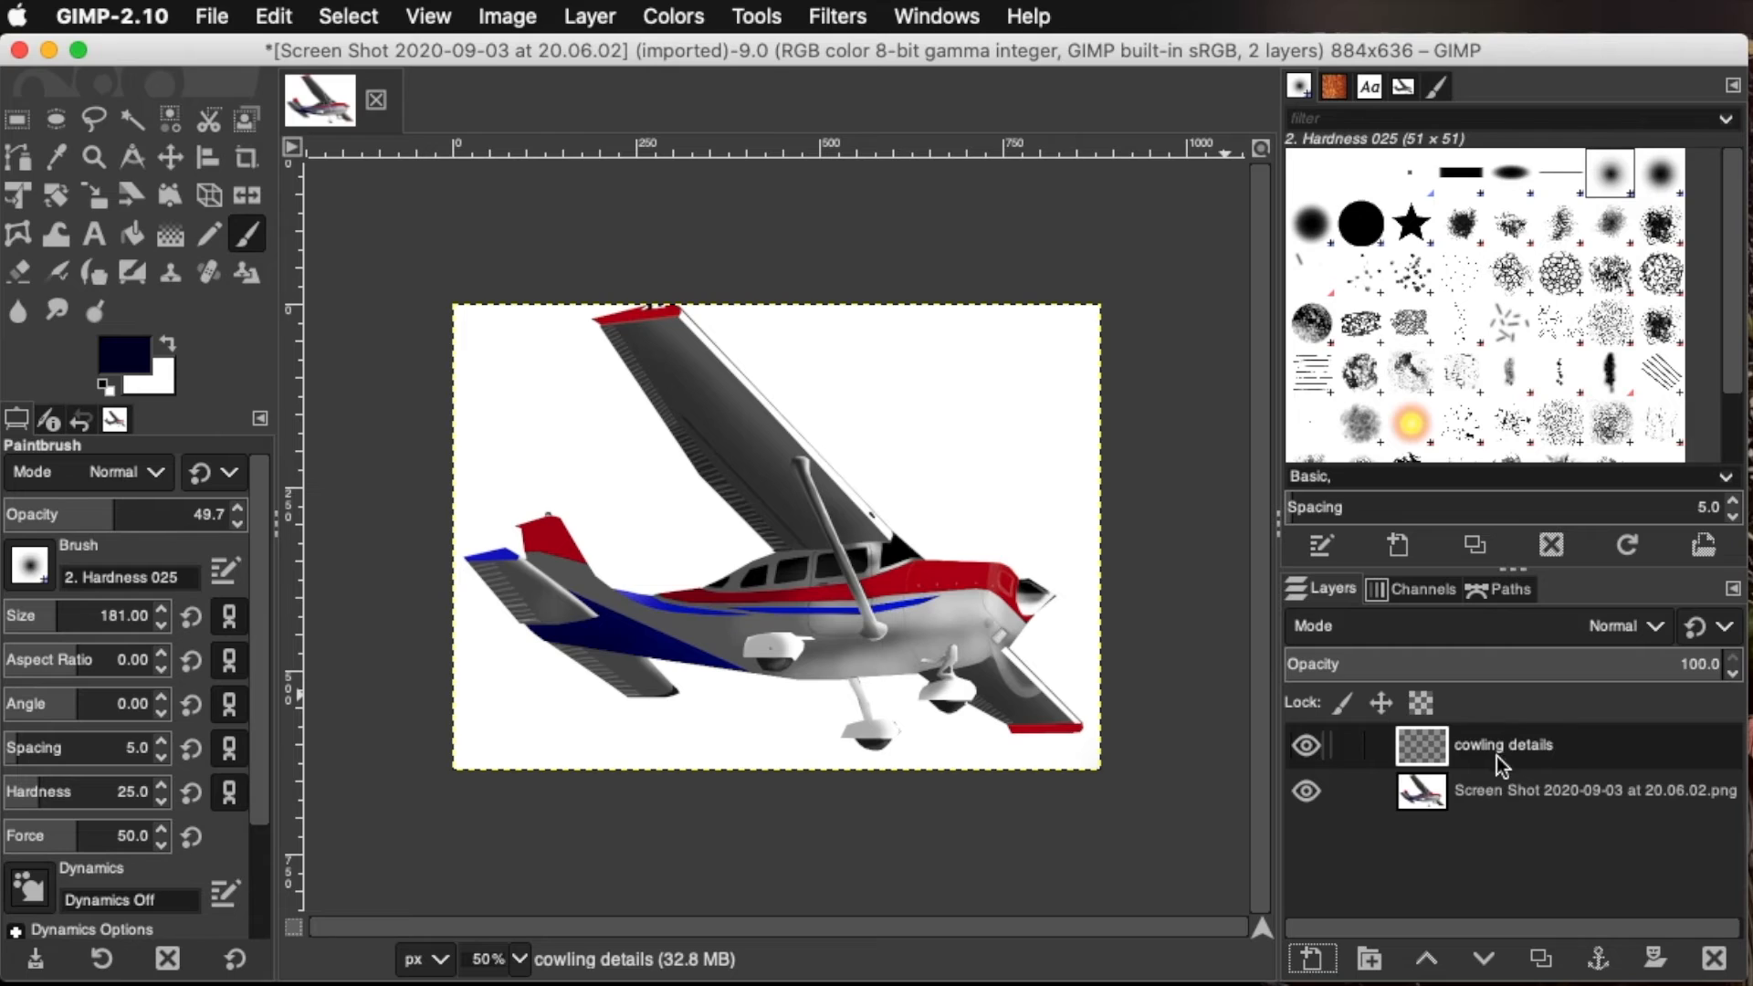
Activate the cowling details layer and paint a broad translucent navy stroke across the airplane at brush opacity 49.7
click(1436, 800)
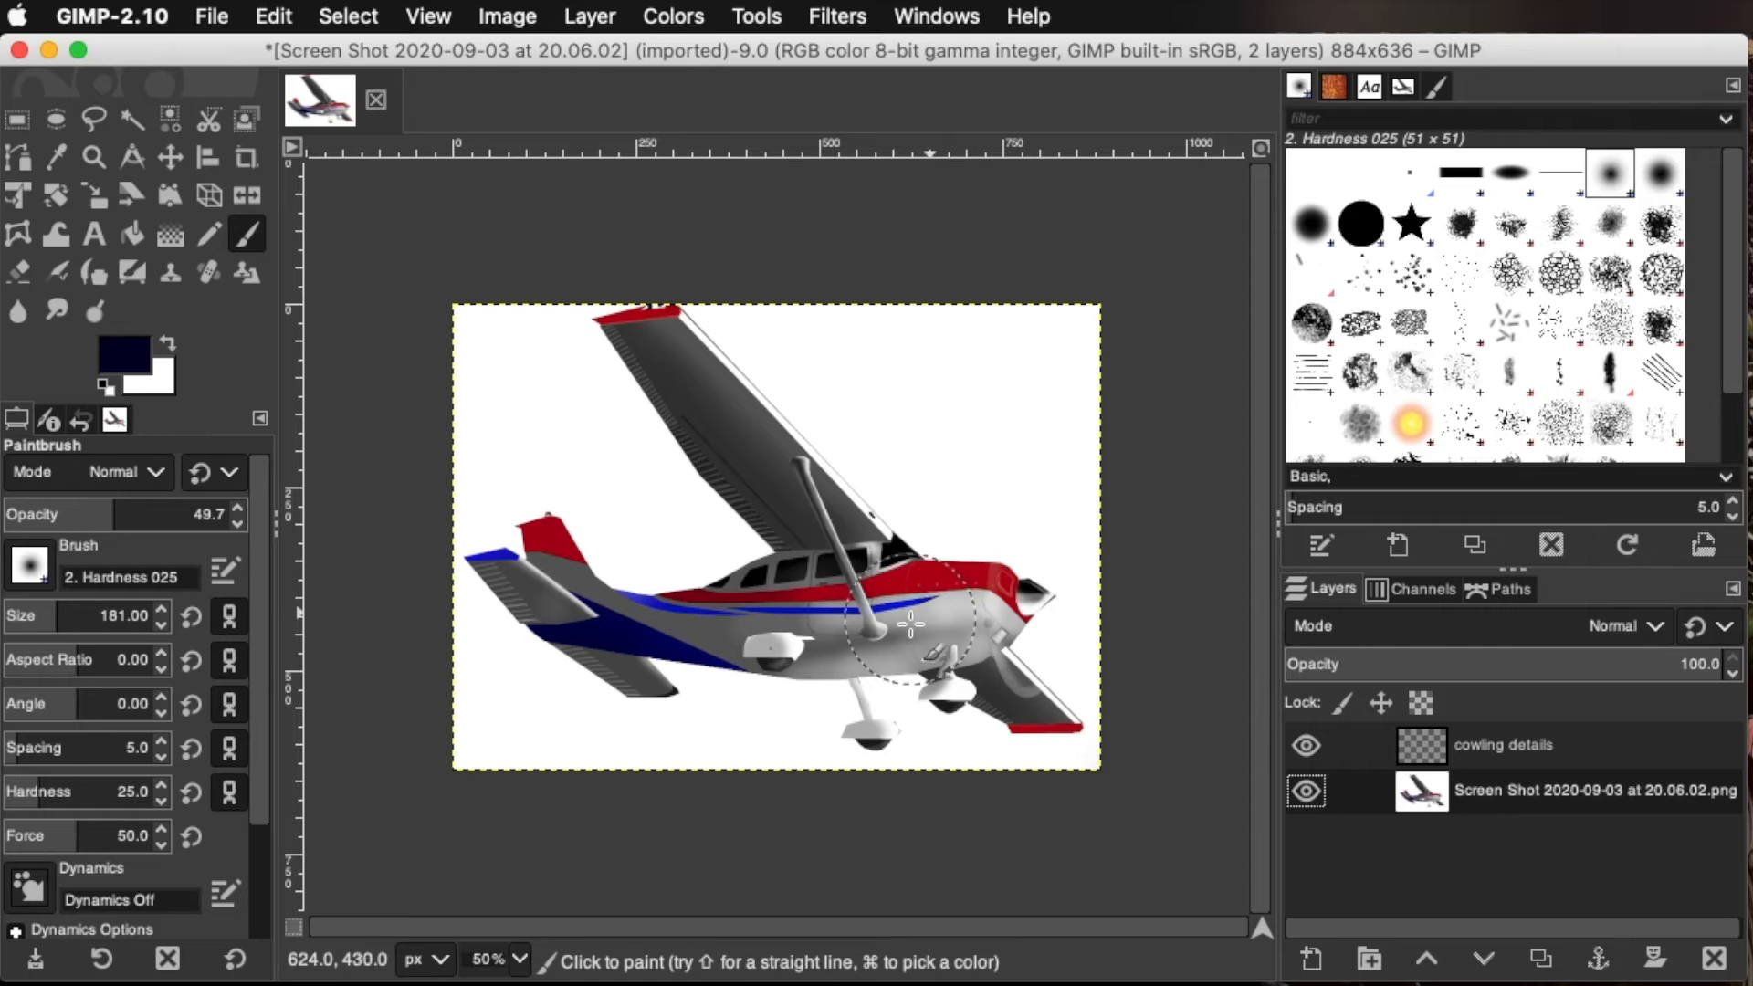
click(1481, 742)
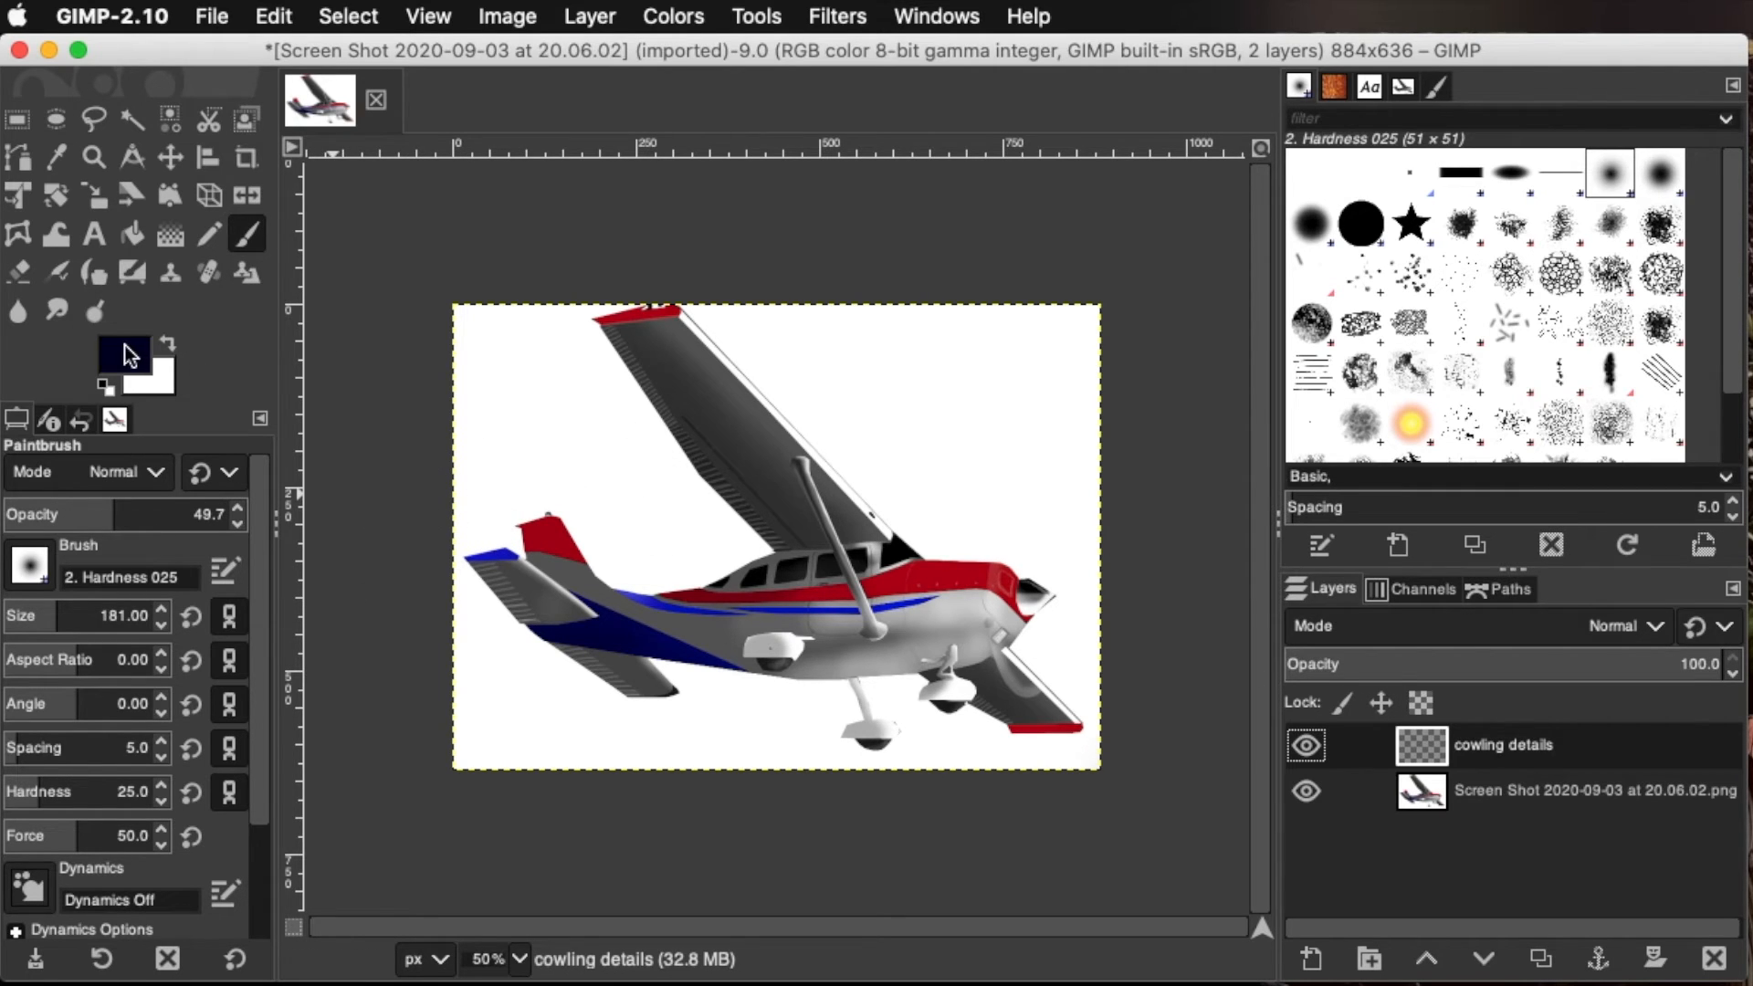
mouse_move(980, 416)
mouse_down()
mouse_move(577, 453)
mouse_move(924, 456)
mouse_move(496, 533)
mouse_move(955, 539)
mouse_up()
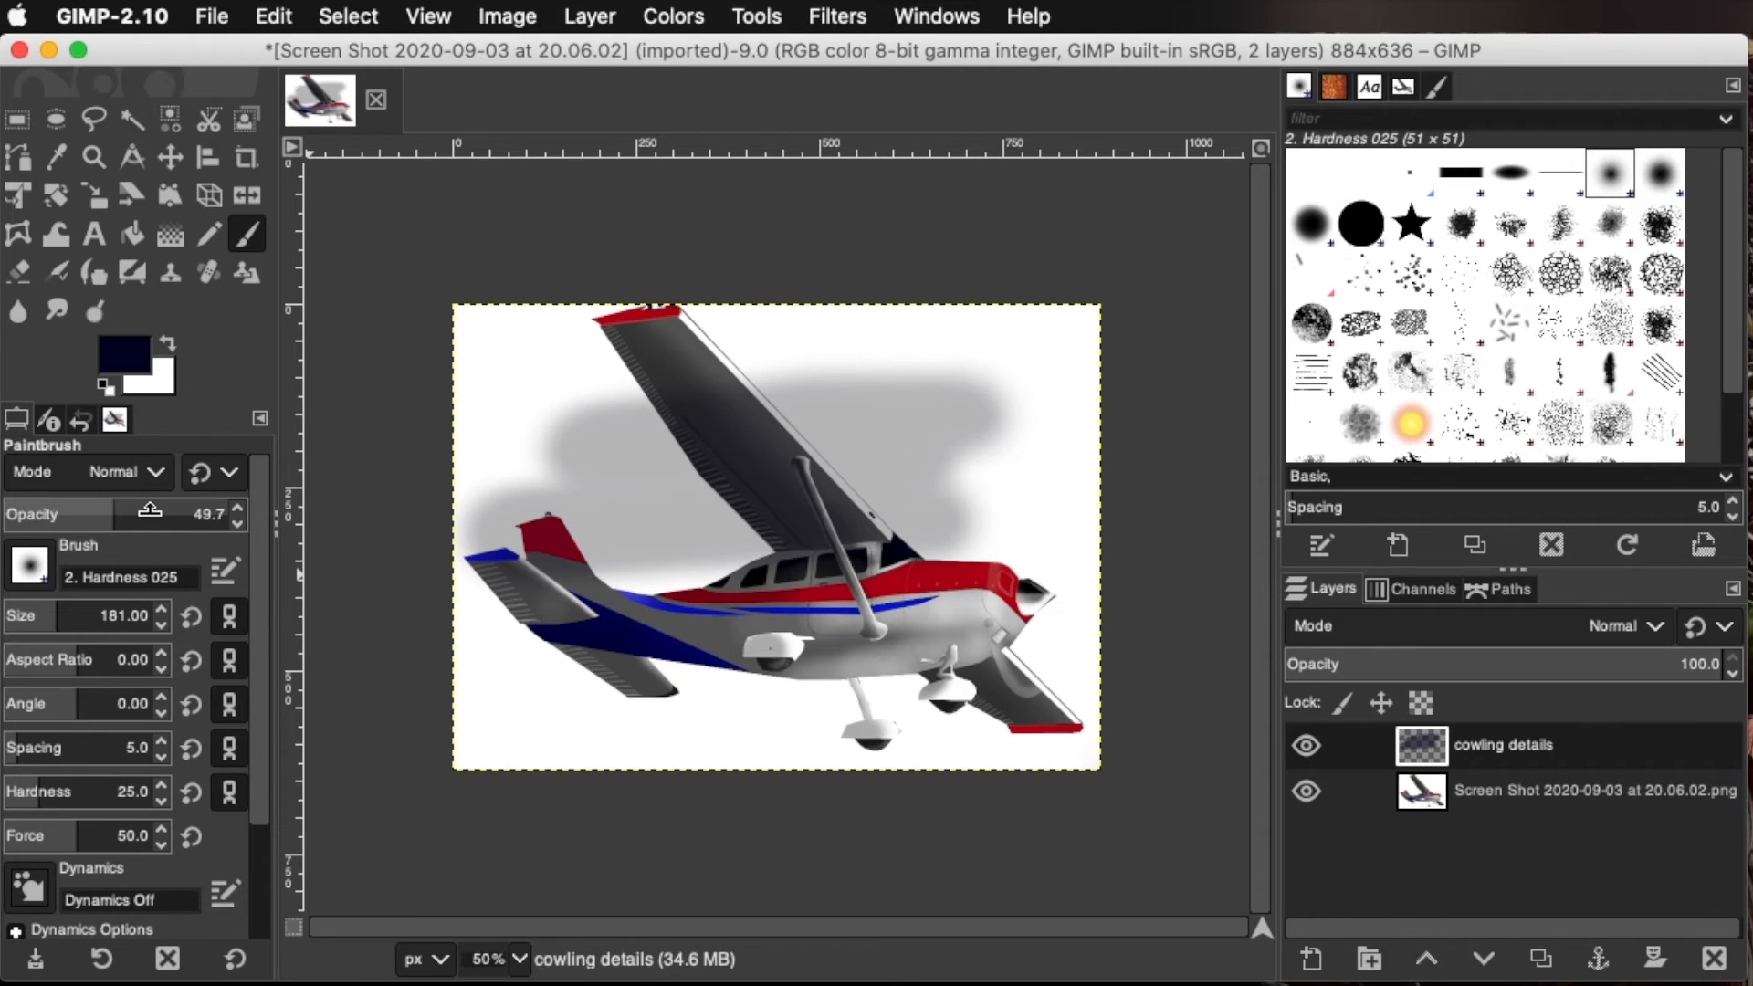
Undo the translucent stroke, and try a solid navy one at brush opacity 100 before undoing it too
drag(116, 522, 1545, 489)
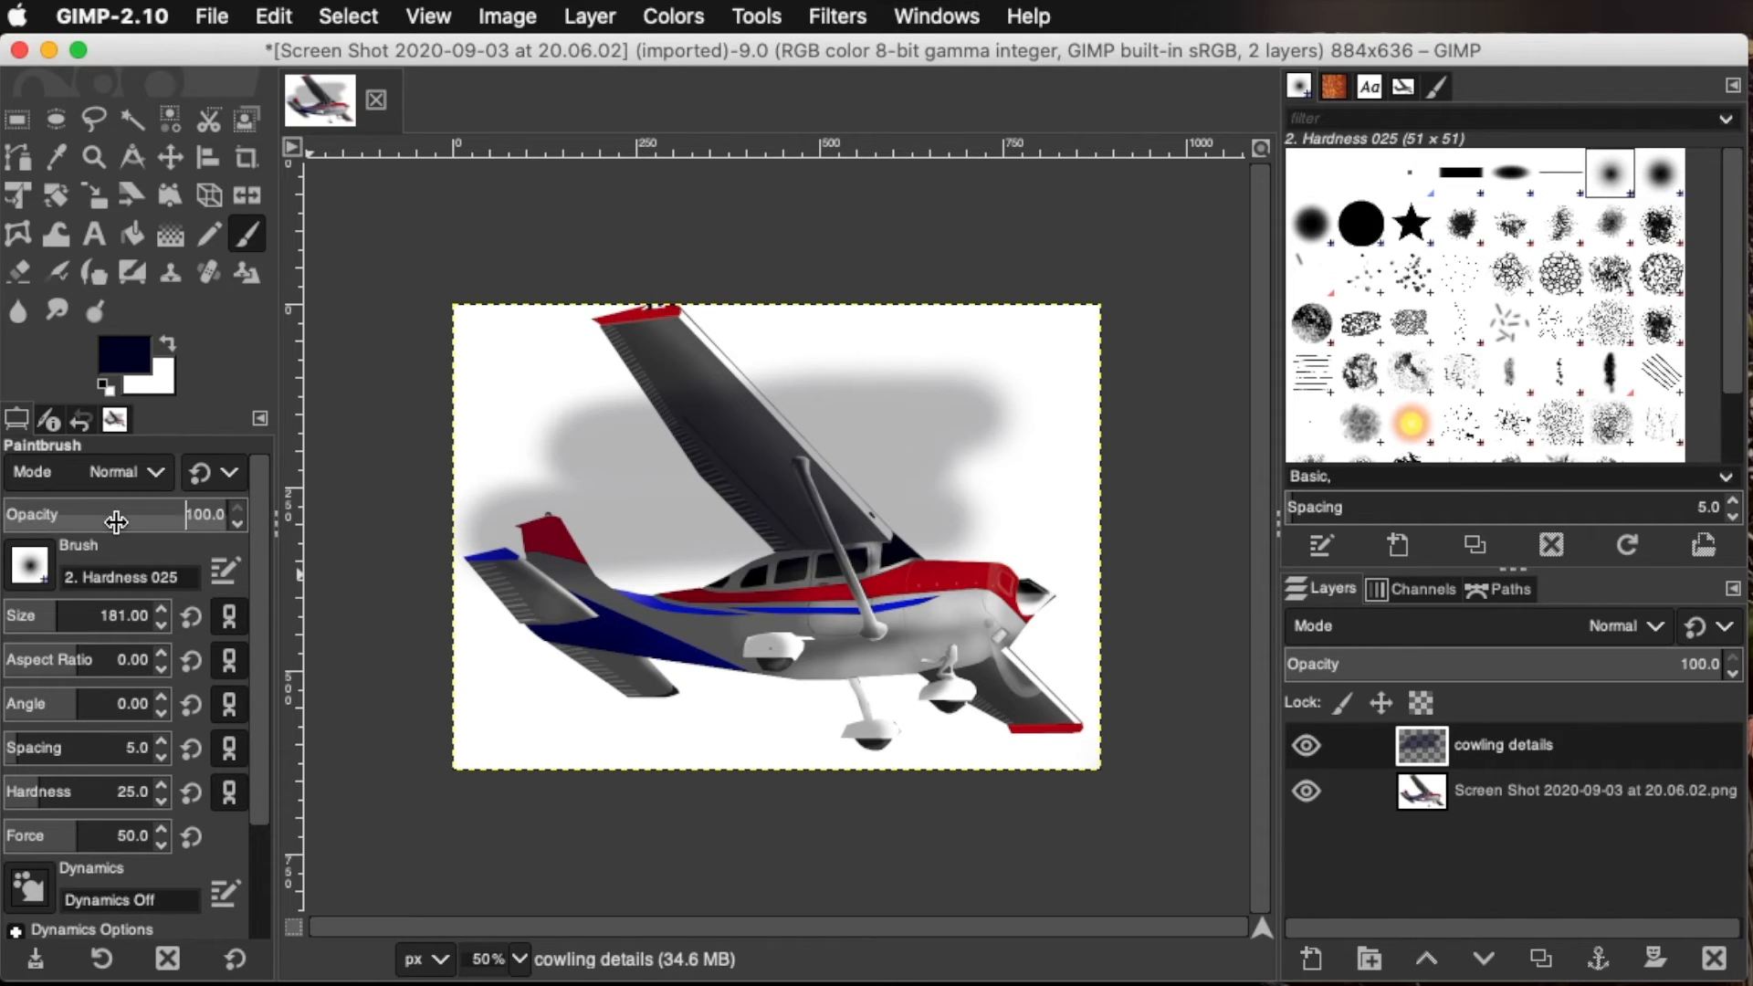
key(ctrl+z)
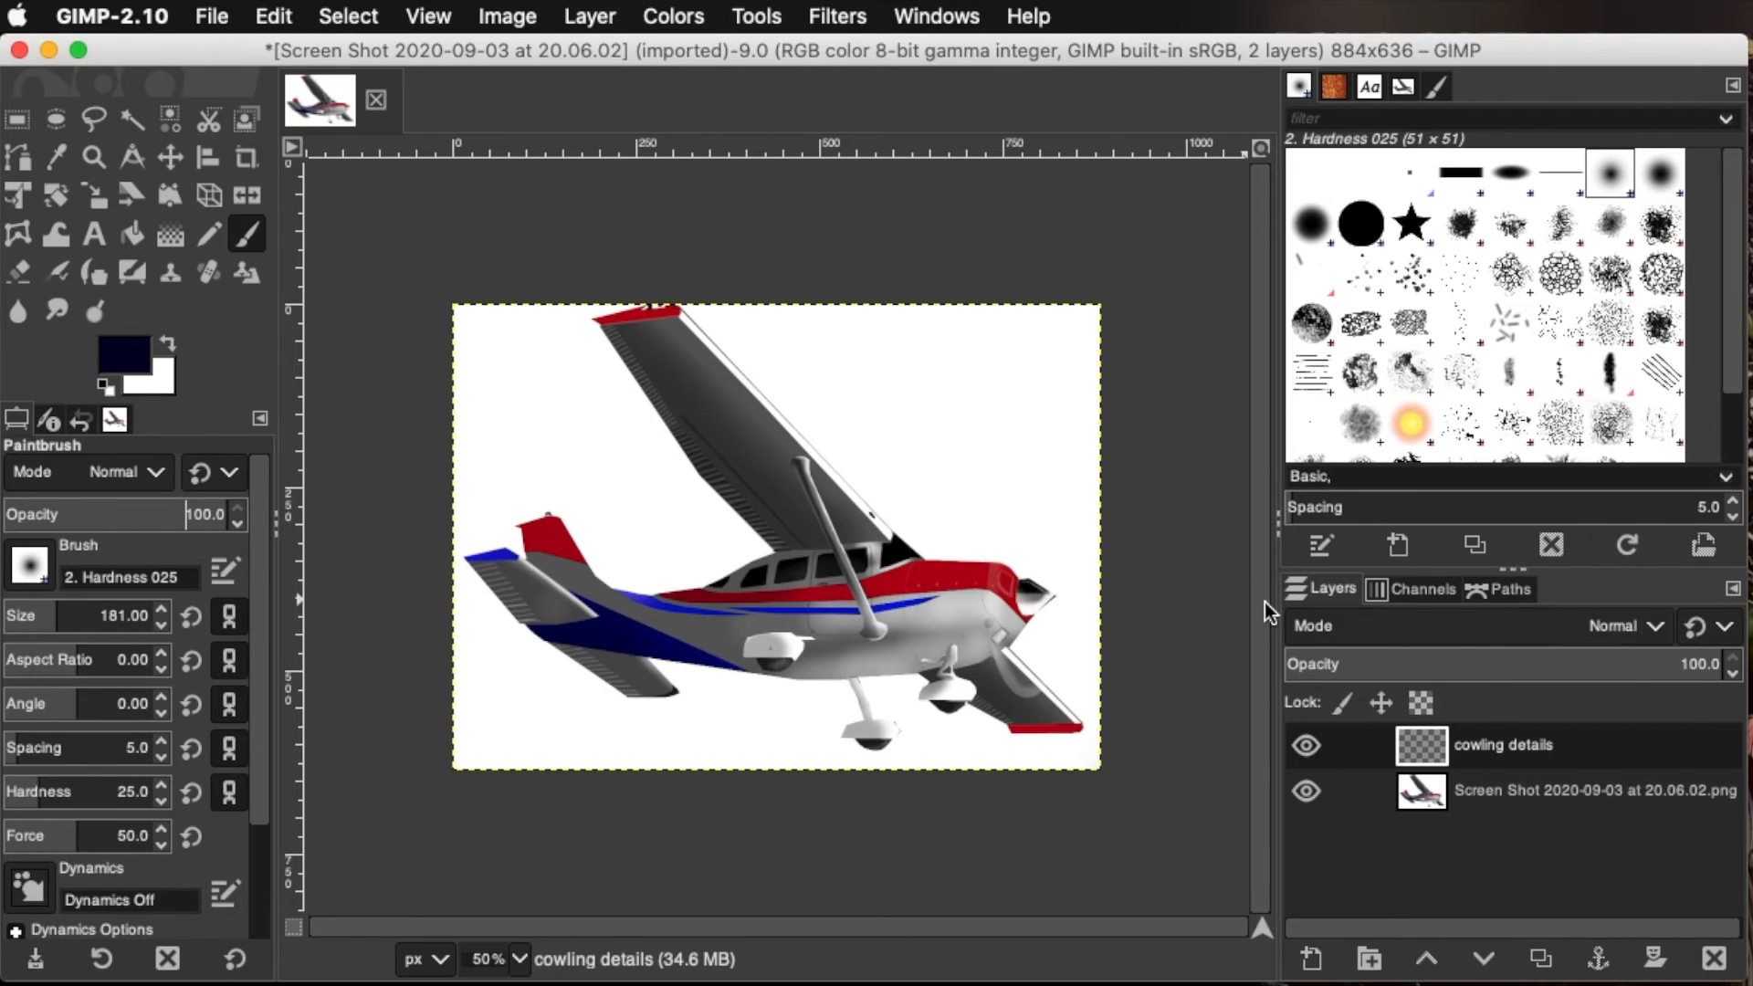
mouse_move(945, 402)
mouse_down()
mouse_move(794, 402)
mouse_move(854, 504)
mouse_move(938, 570)
mouse_move(955, 689)
mouse_move(560, 509)
mouse_move(771, 572)
mouse_up()
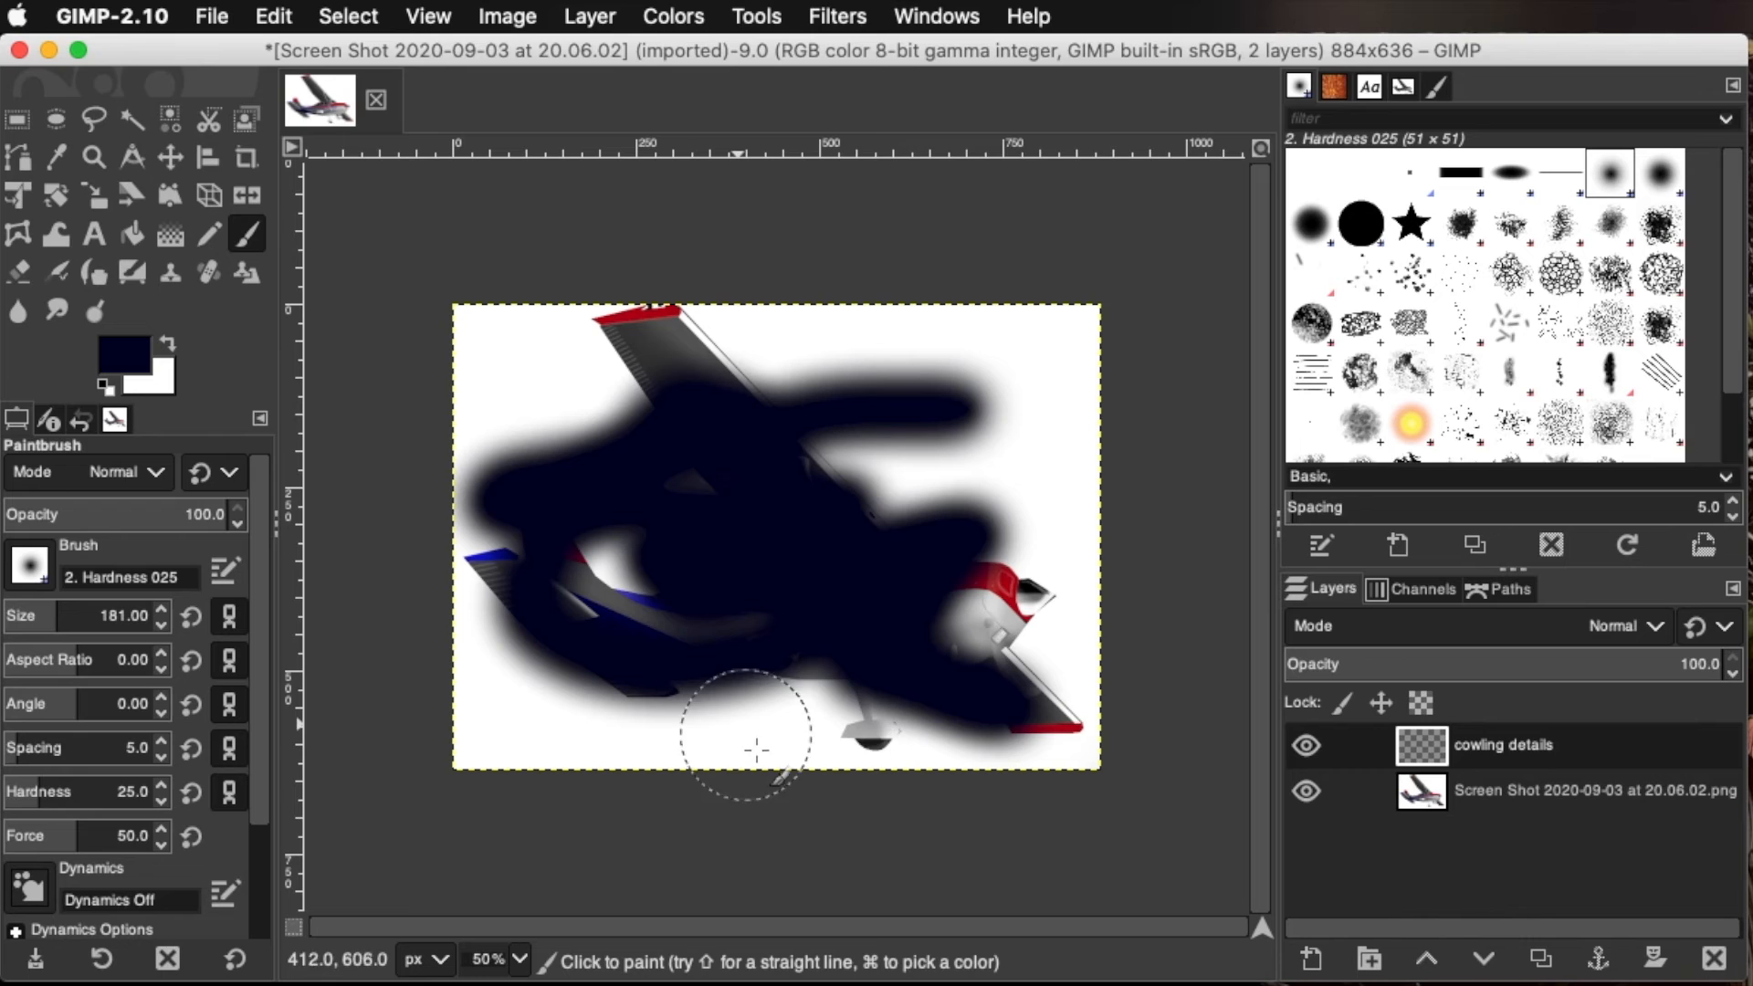
key(ctrl+z)
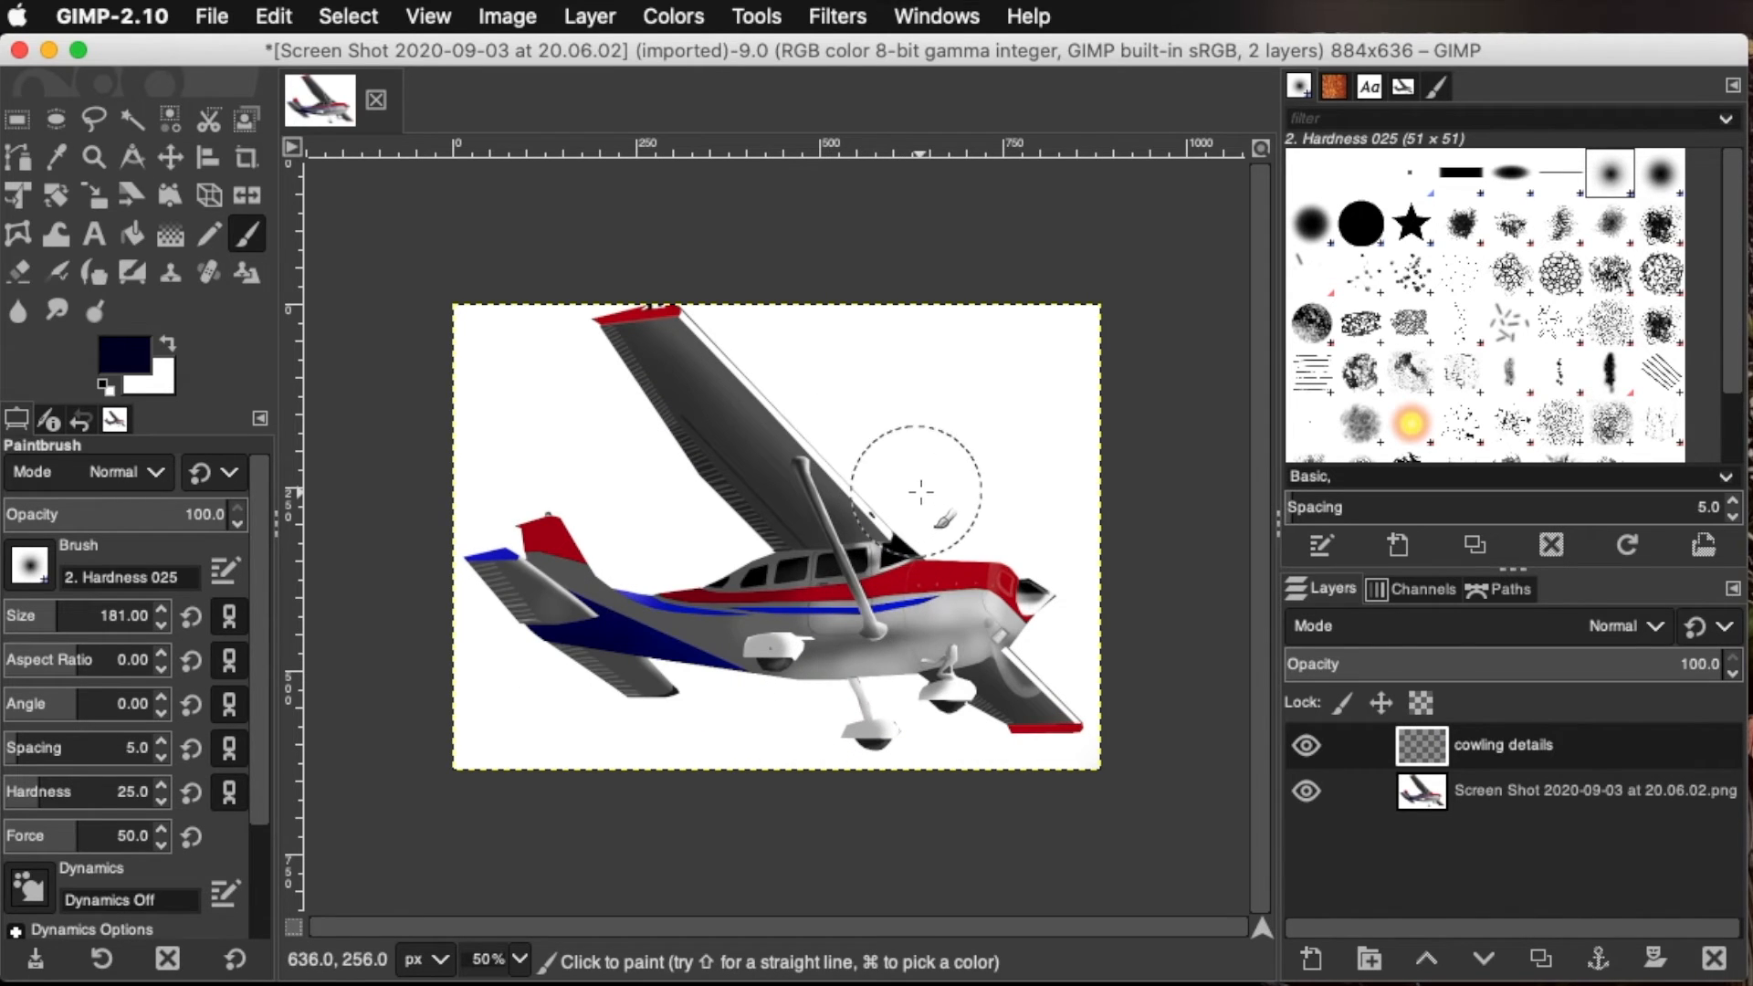
Test a solid navy scribble on the cowling details layer by hiding and showing the layer, and undo the scribble
mouse_move(973, 385)
mouse_down()
mouse_move(605, 441)
mouse_move(784, 471)
mouse_move(933, 531)
mouse_move(649, 546)
mouse_move(569, 606)
mouse_move(849, 597)
mouse_move(1021, 632)
mouse_move(906, 708)
mouse_move(584, 673)
mouse_up()
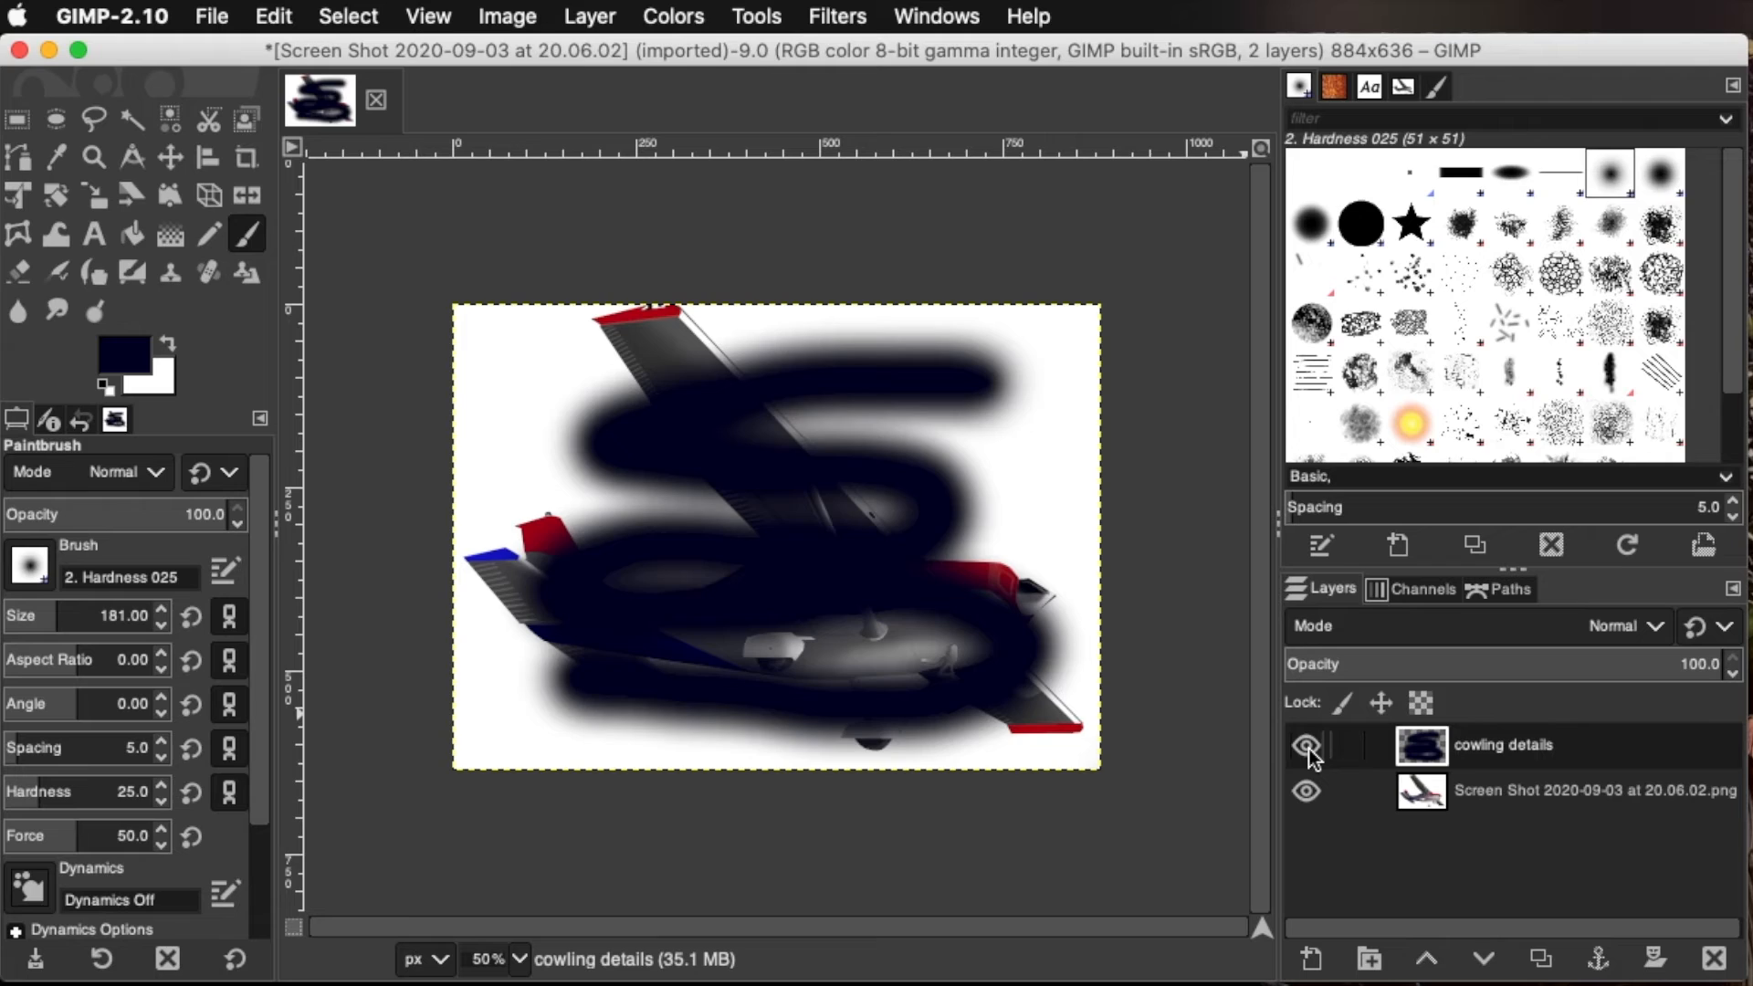
click(1307, 747)
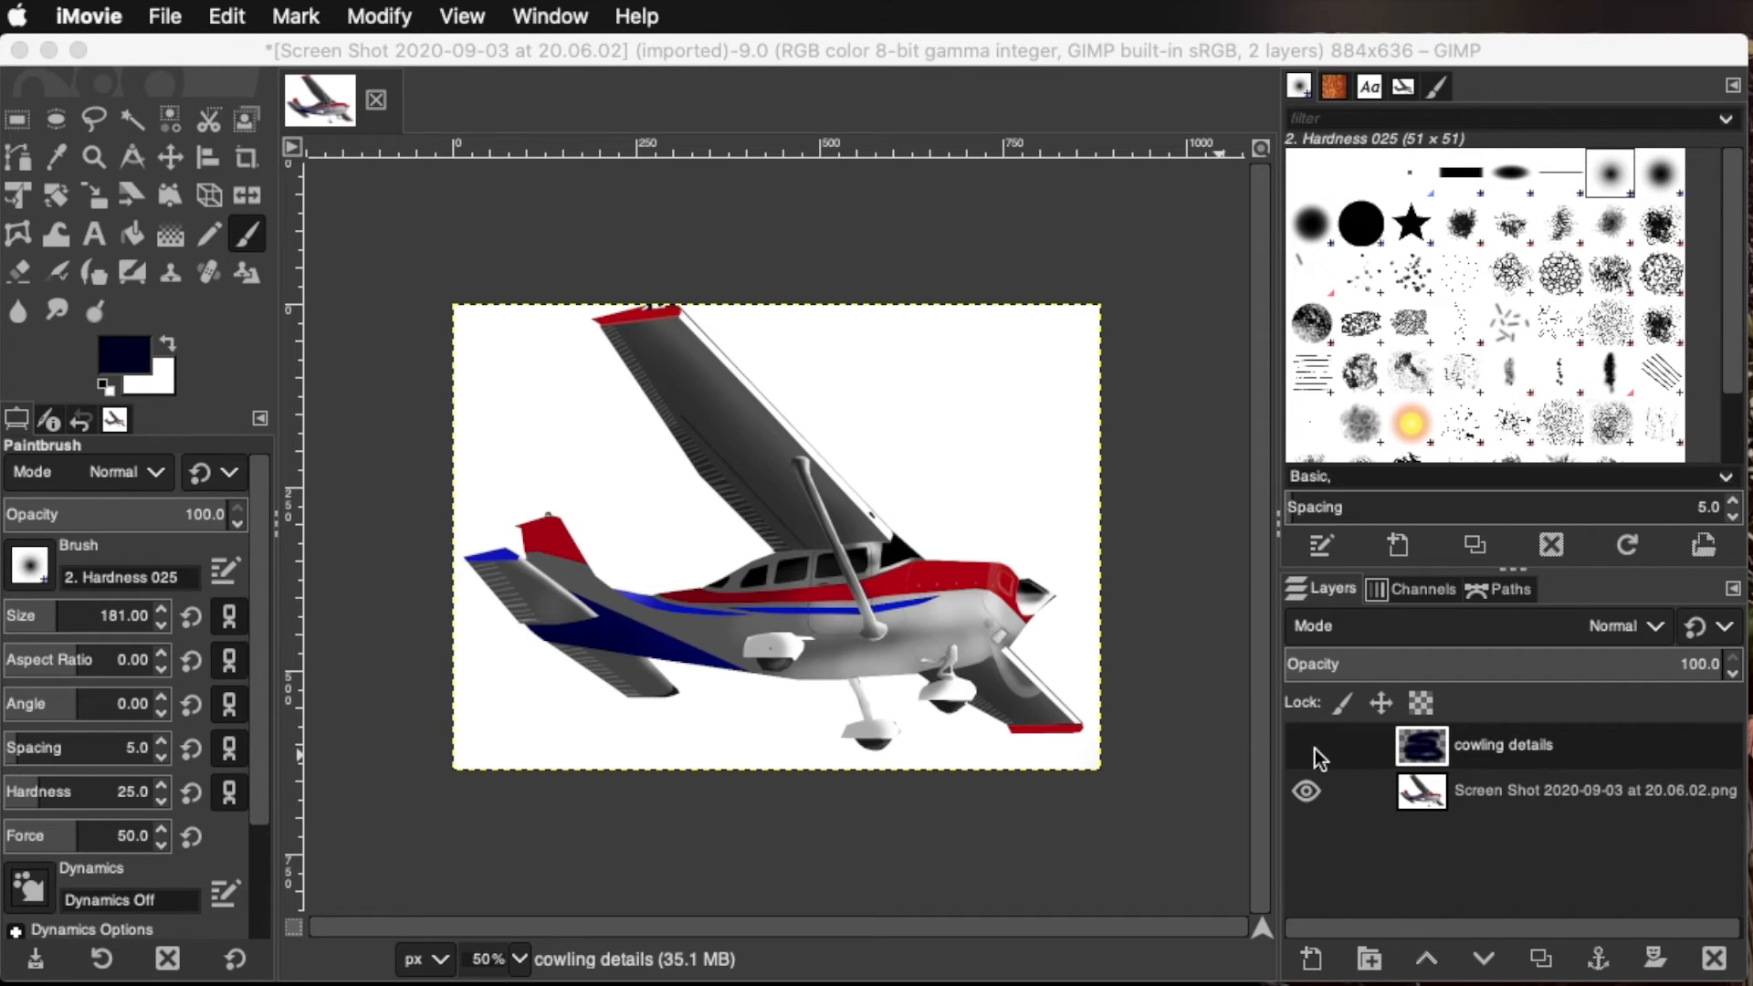
click(1314, 749)
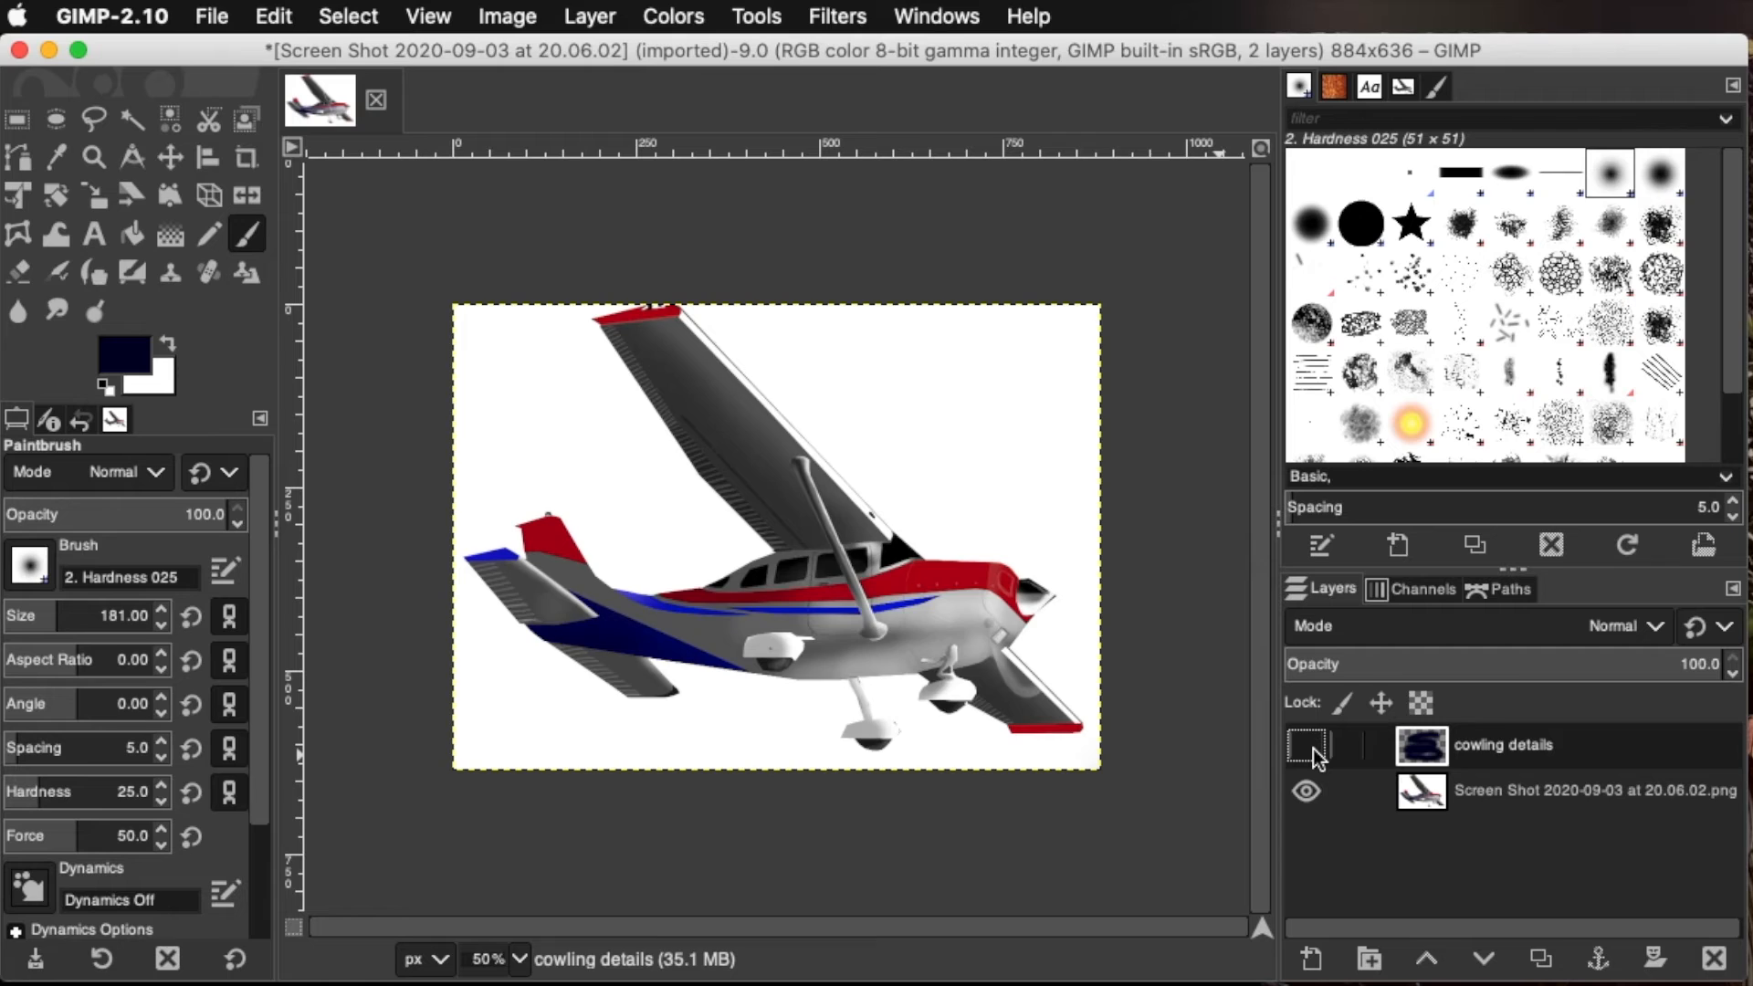
click(1313, 749)
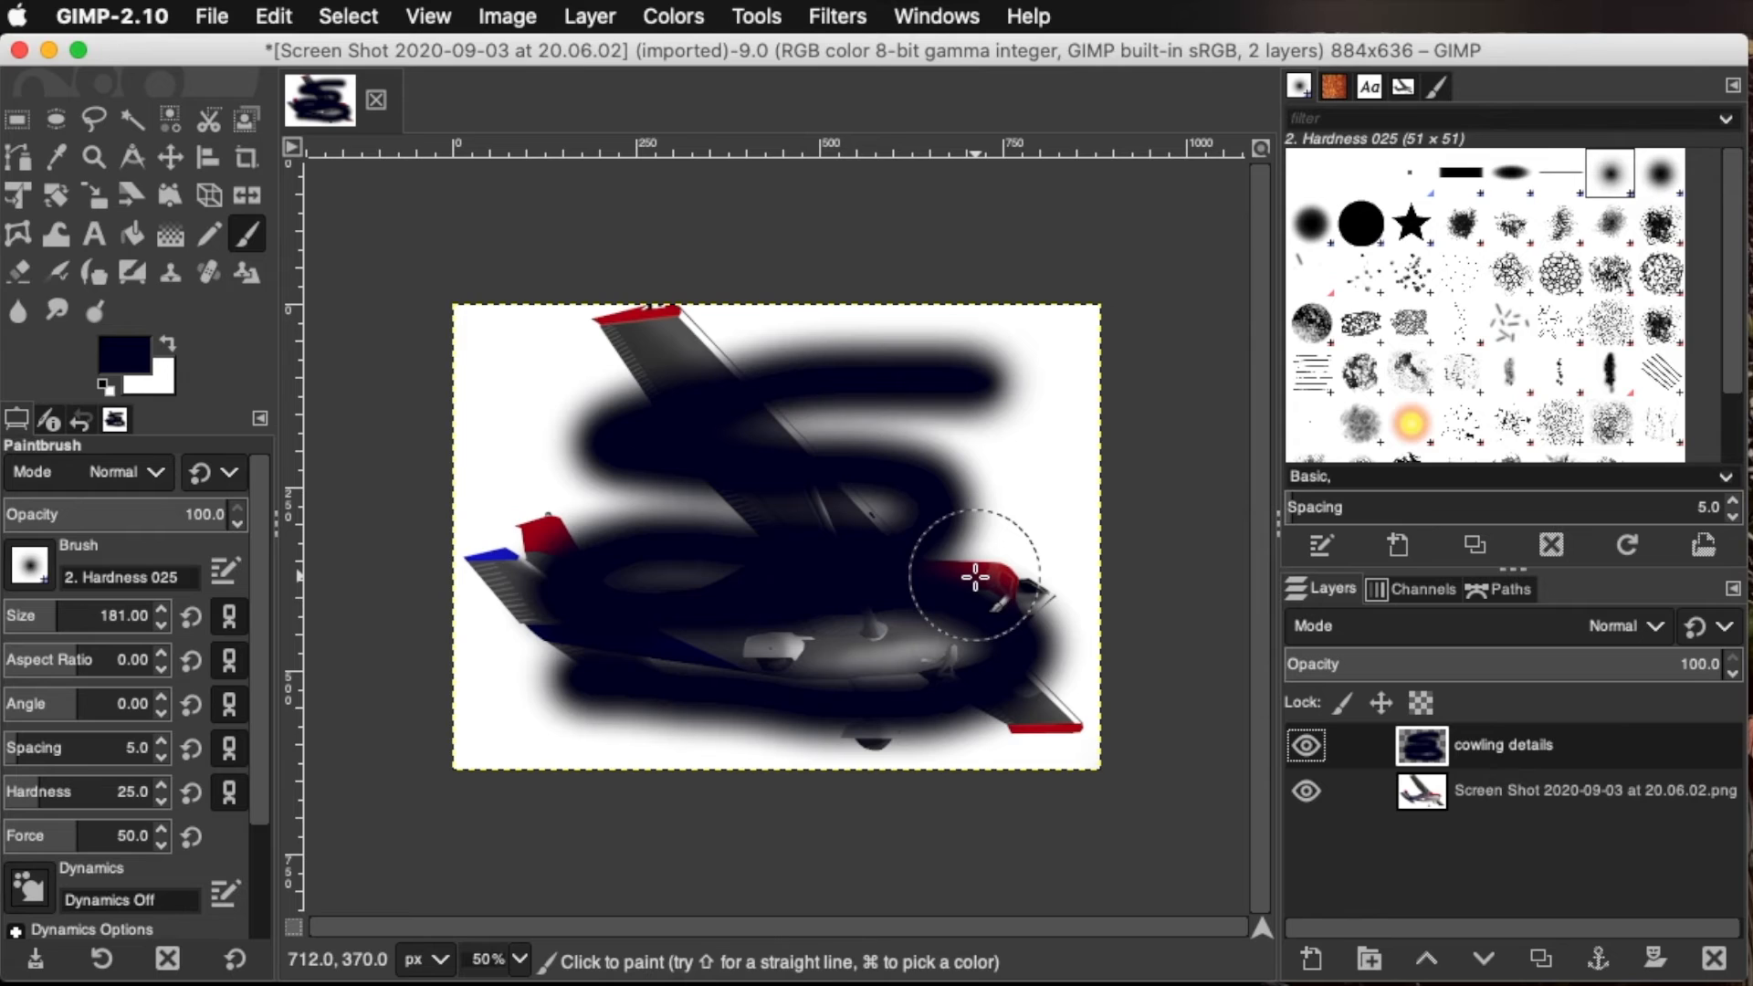
key(super+z)
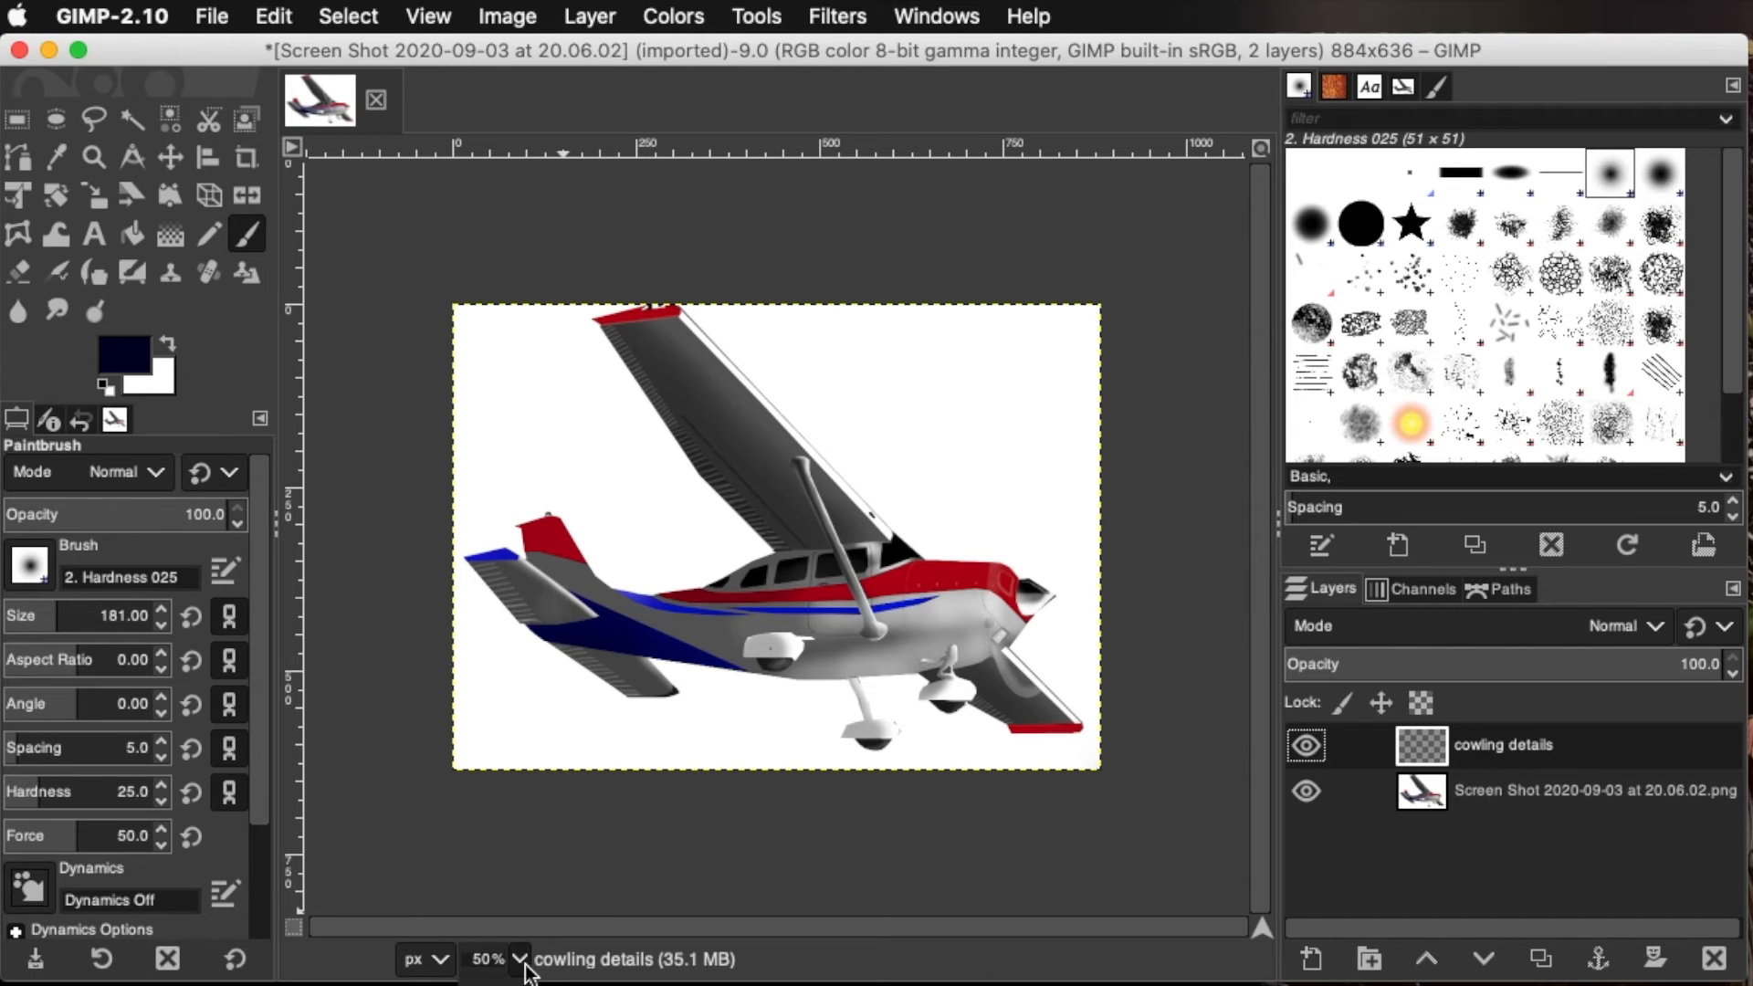
Inspect the cowling and propeller details on the airplane's nose up close by hiding and showing the cowling details layer
click(495, 984)
drag(701, 926, 984, 902)
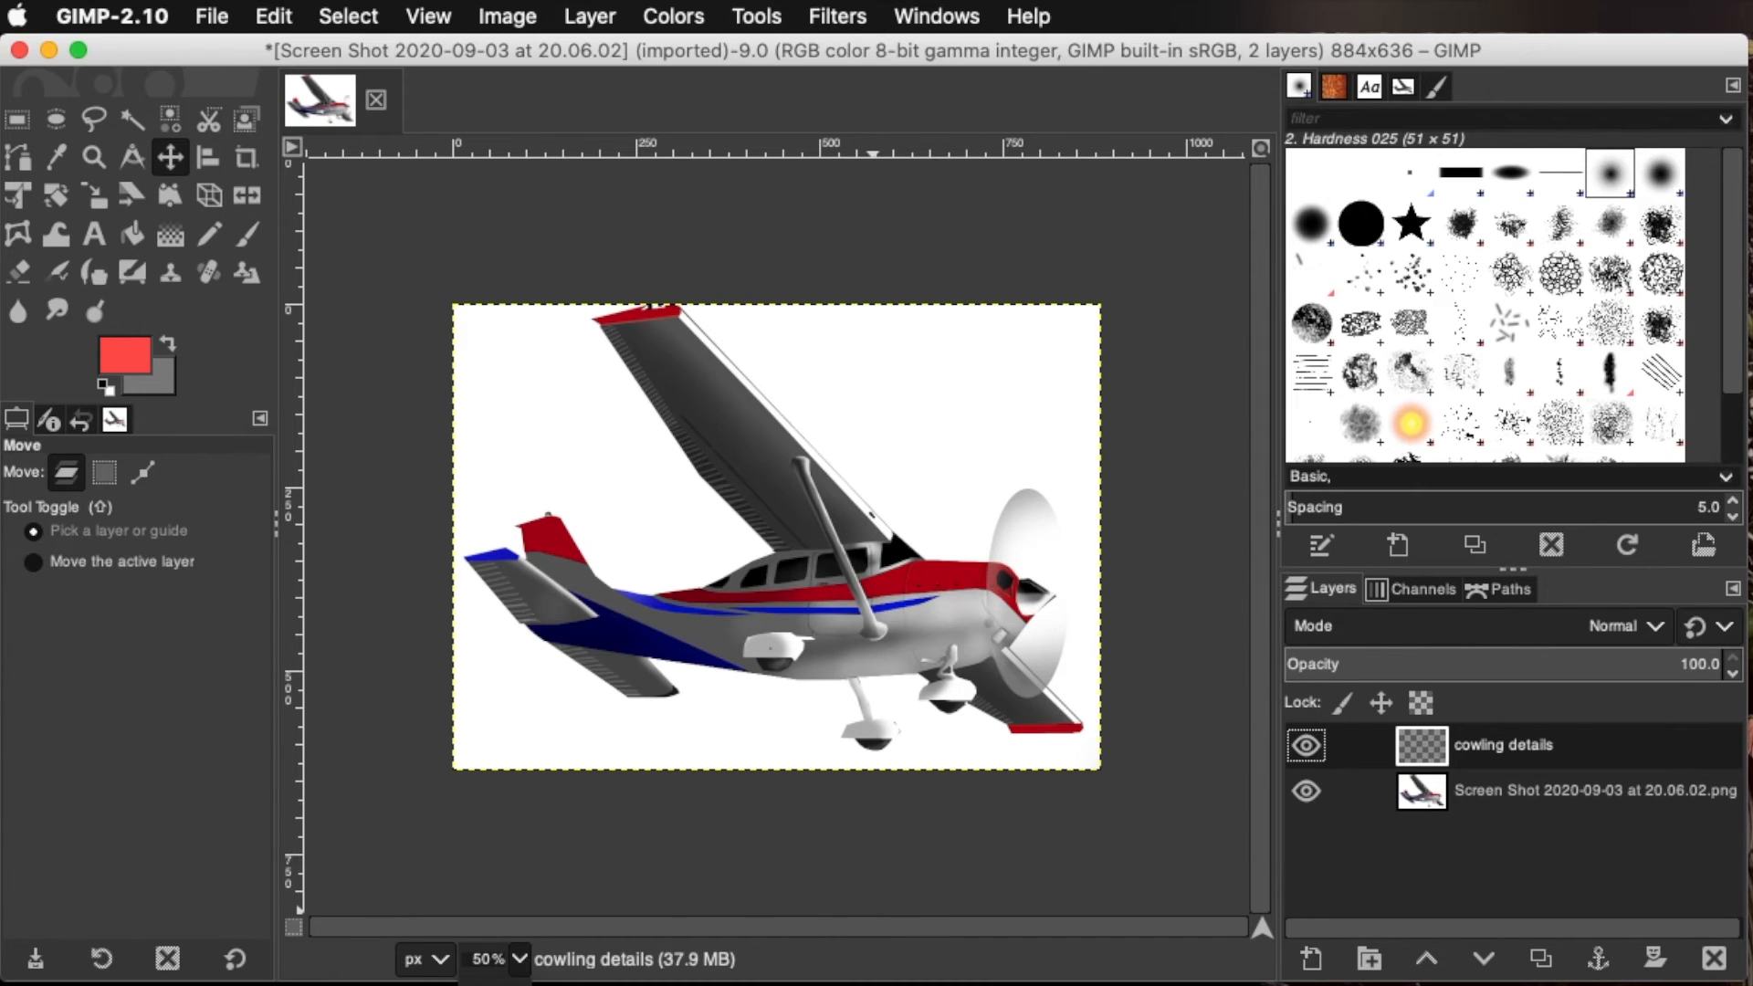
key(2)
drag(692, 934, 962, 917)
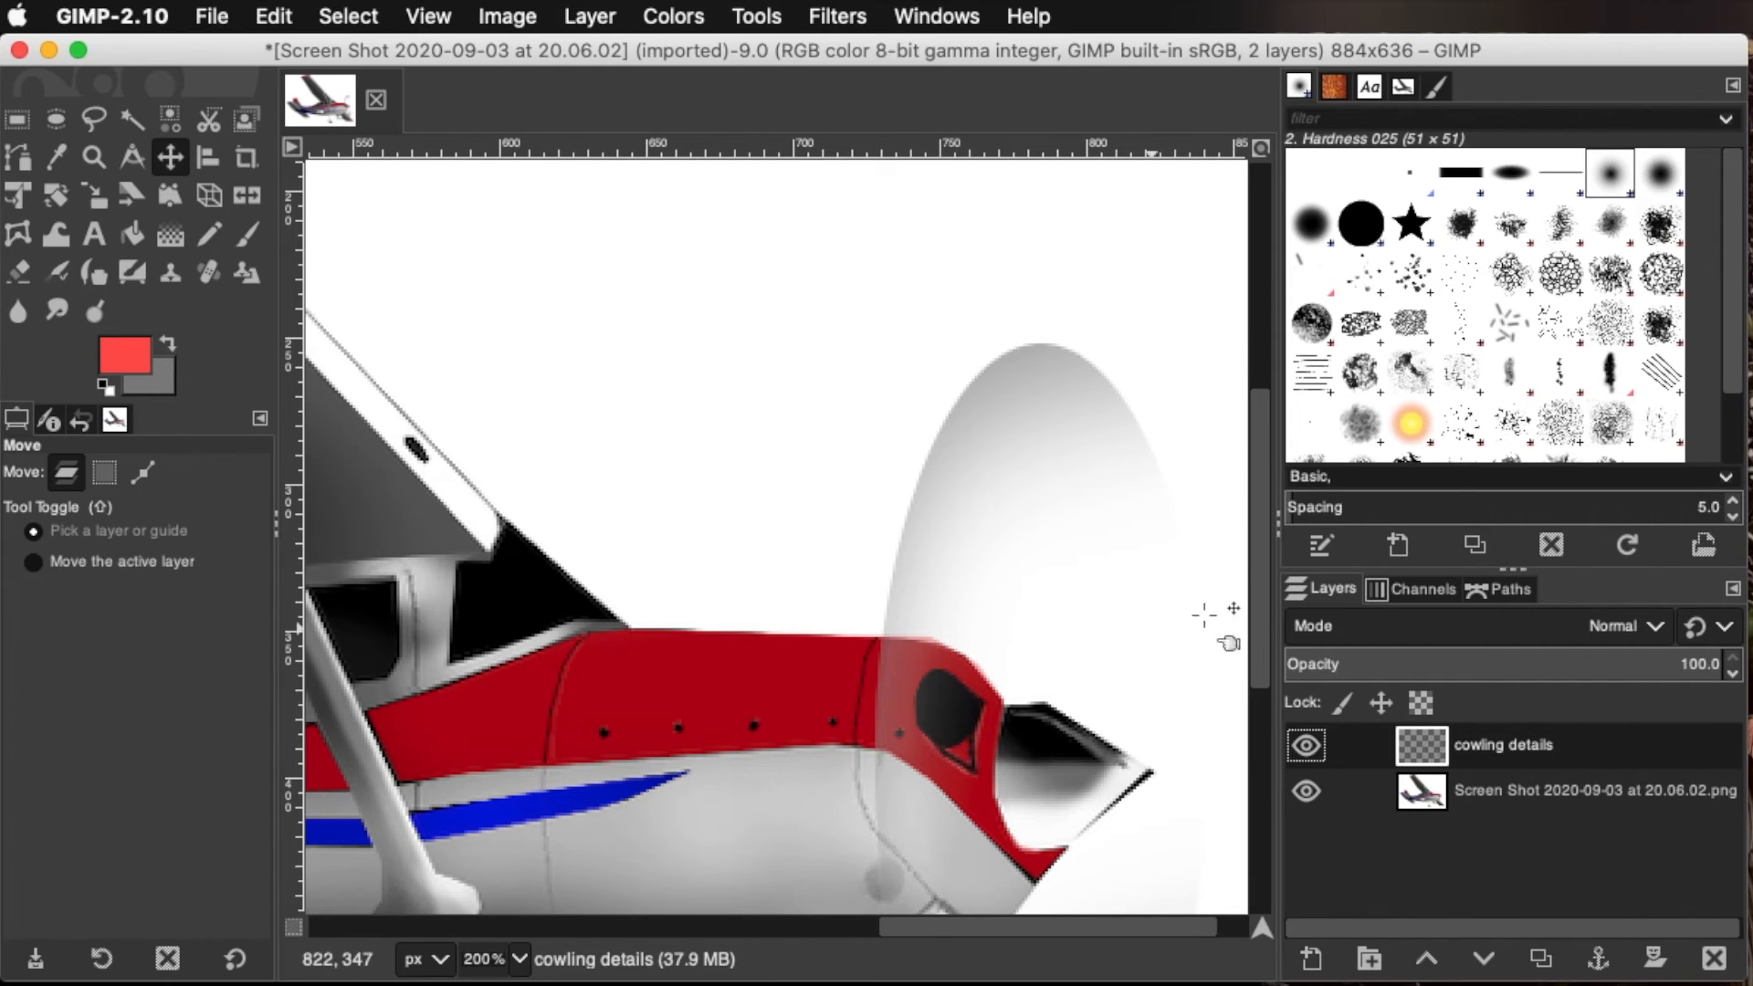
scroll(1261, 498, down, 5)
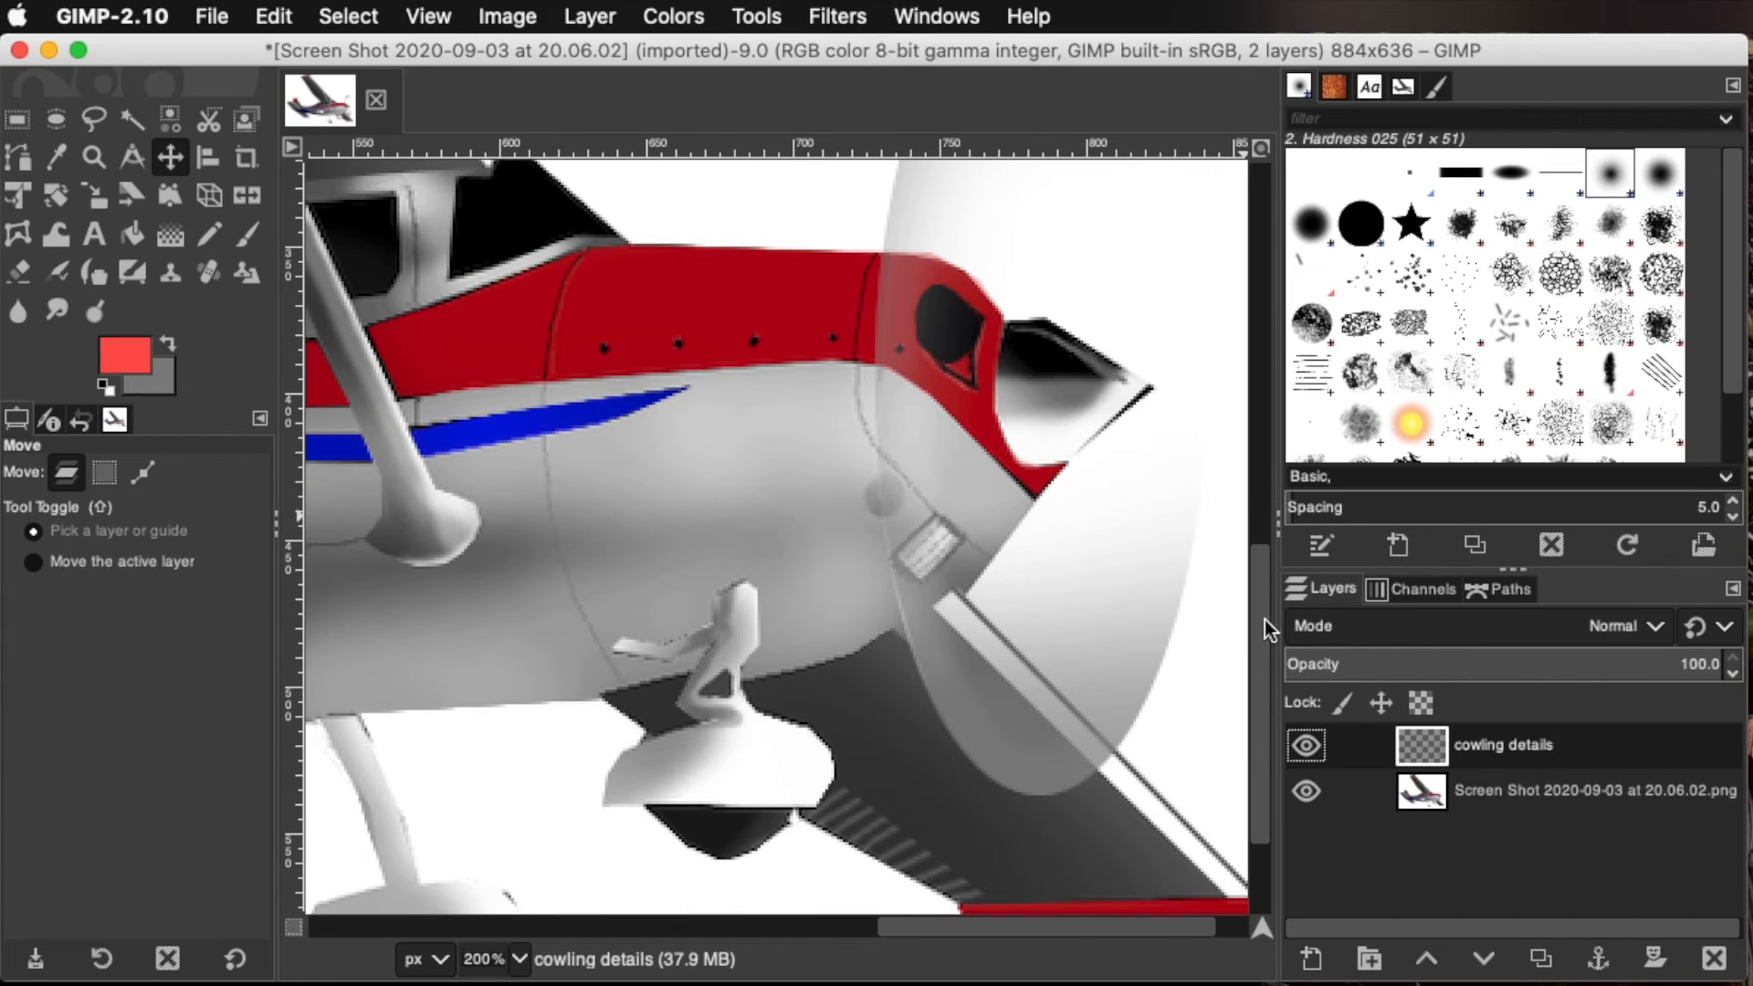
scroll(1261, 637, up, 4)
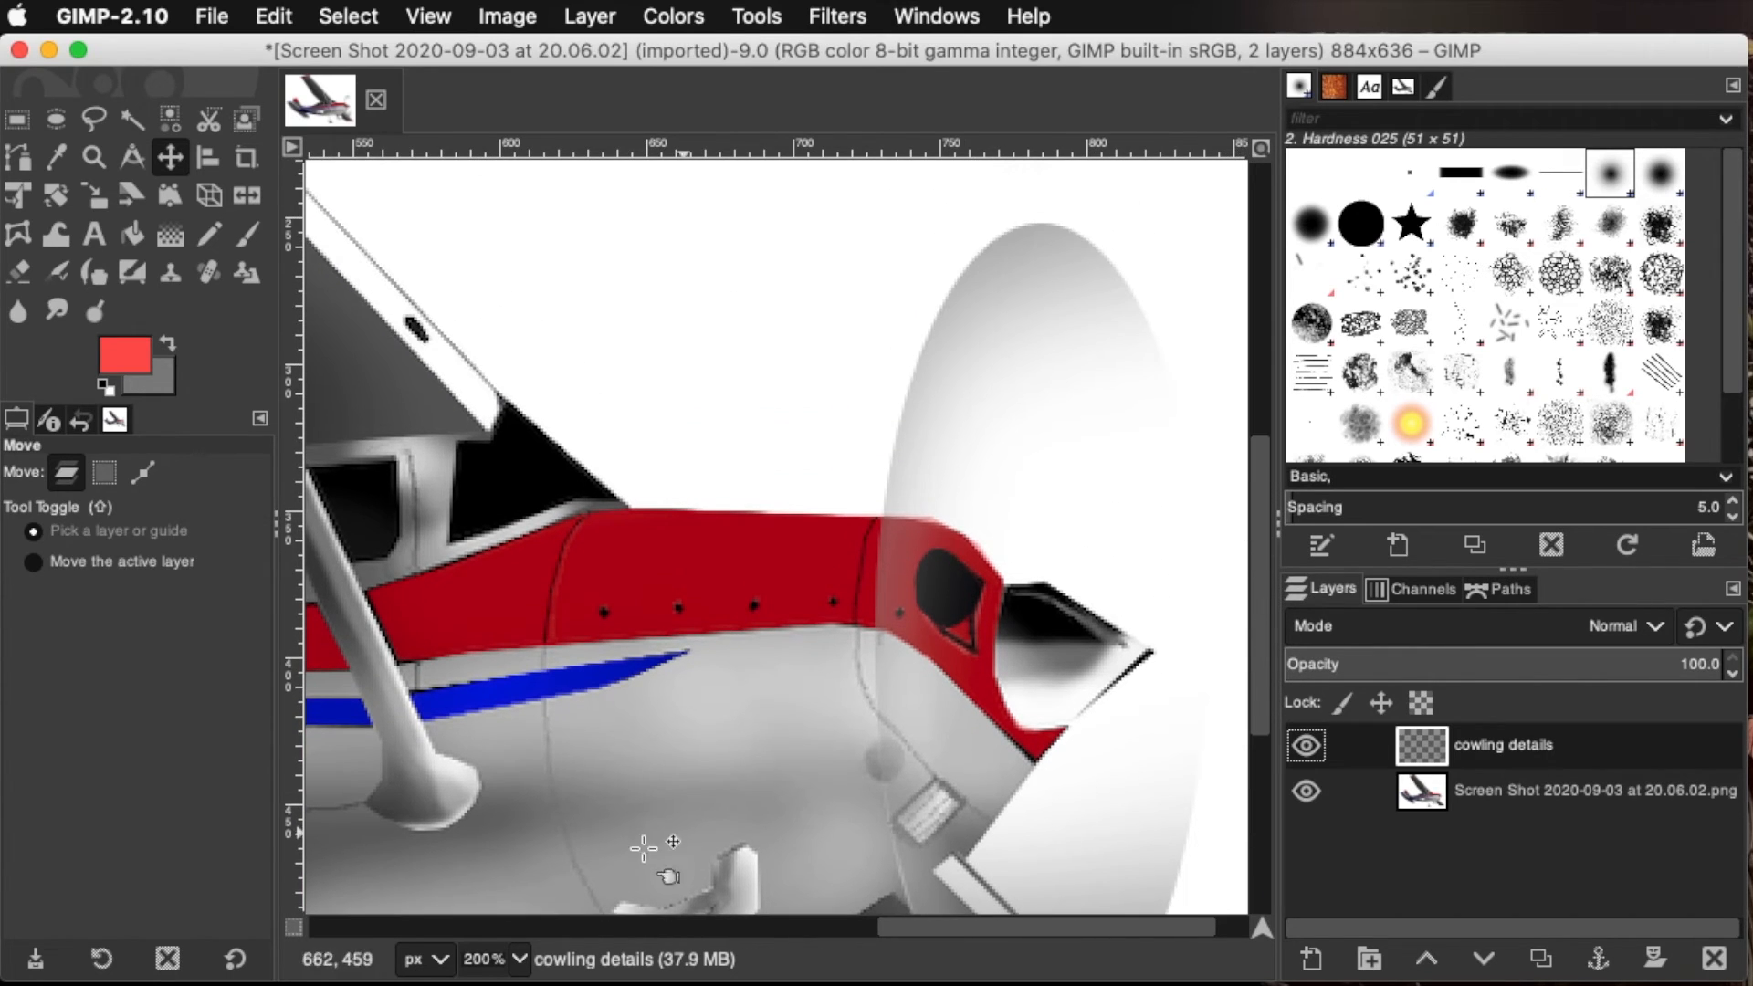
click(1302, 747)
click(1302, 747)
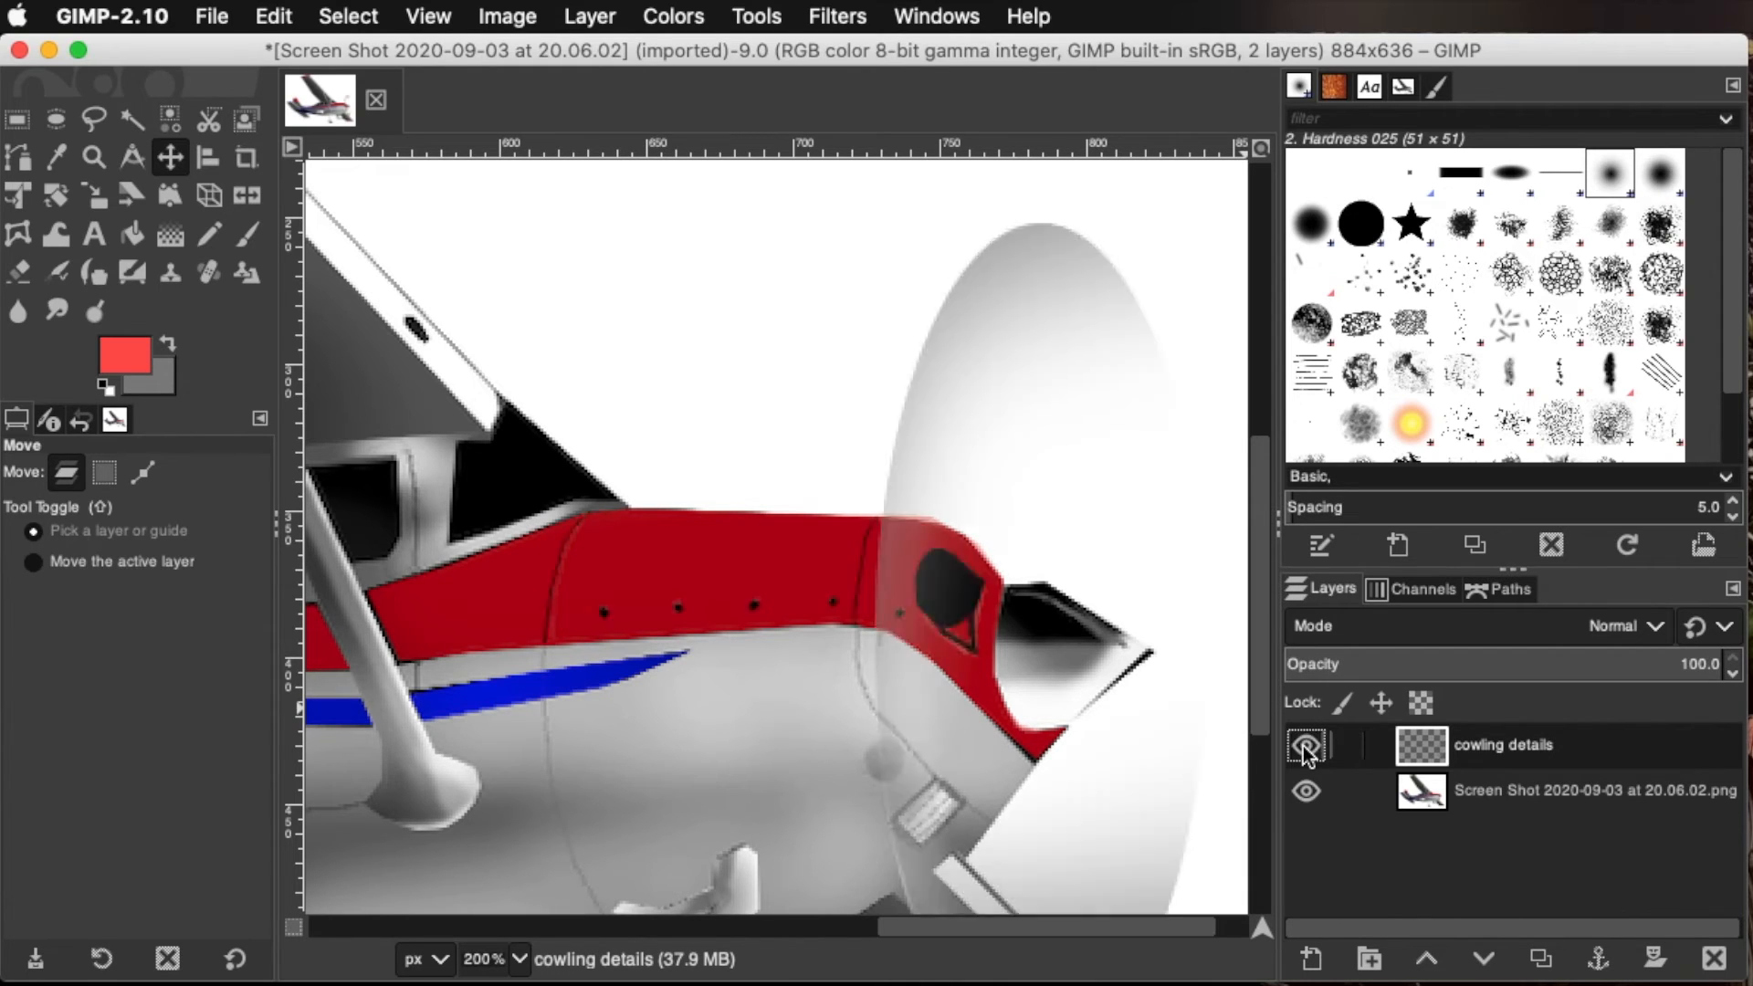
click(1302, 747)
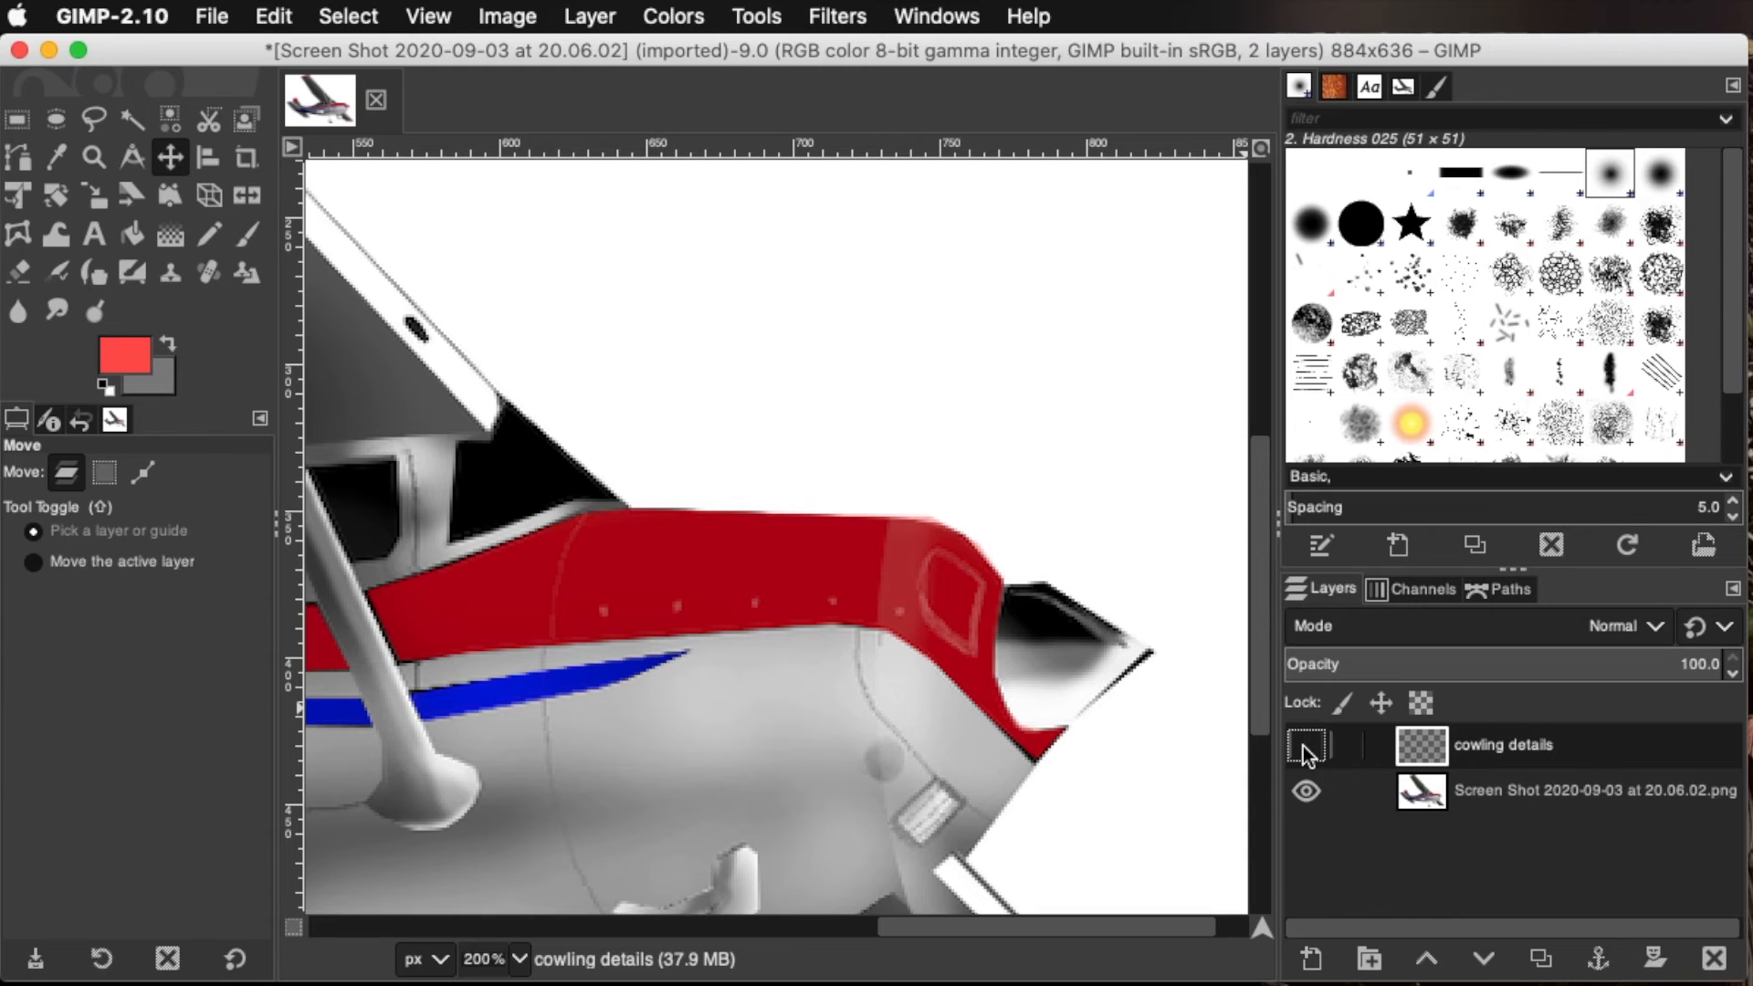
click(1302, 747)
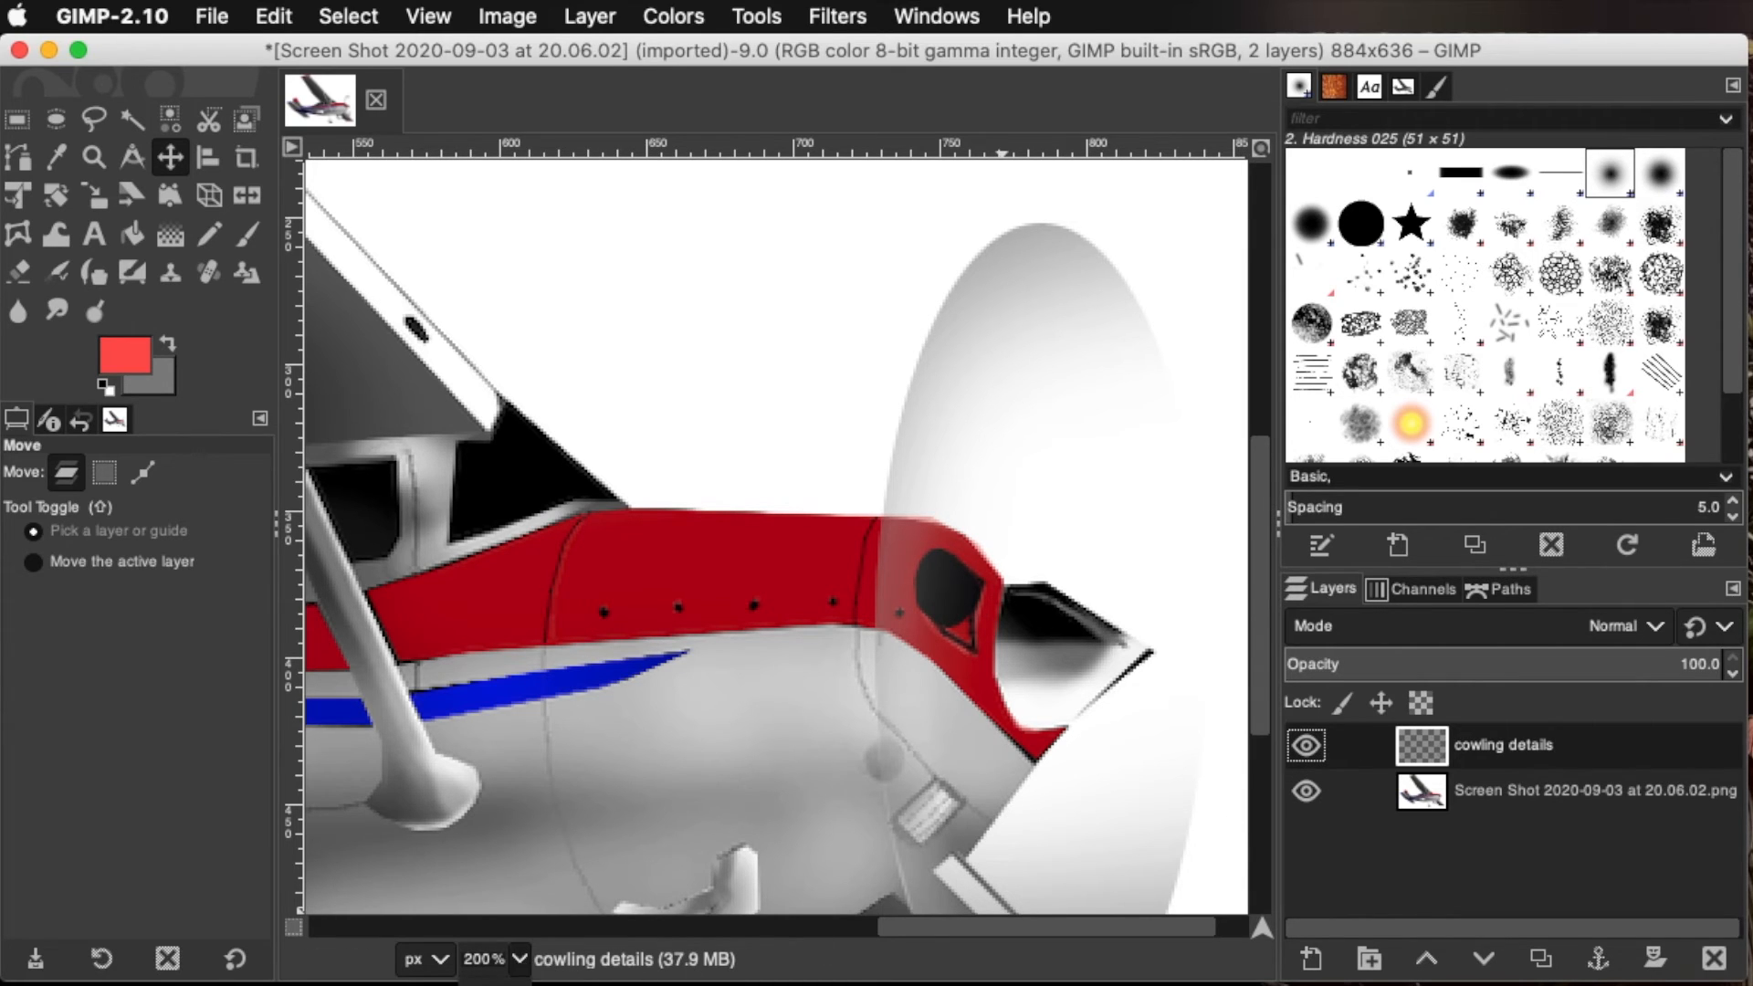
Compare the front of the airplane at 100% zoom with the cowling details layer hidden and shown
click(494, 985)
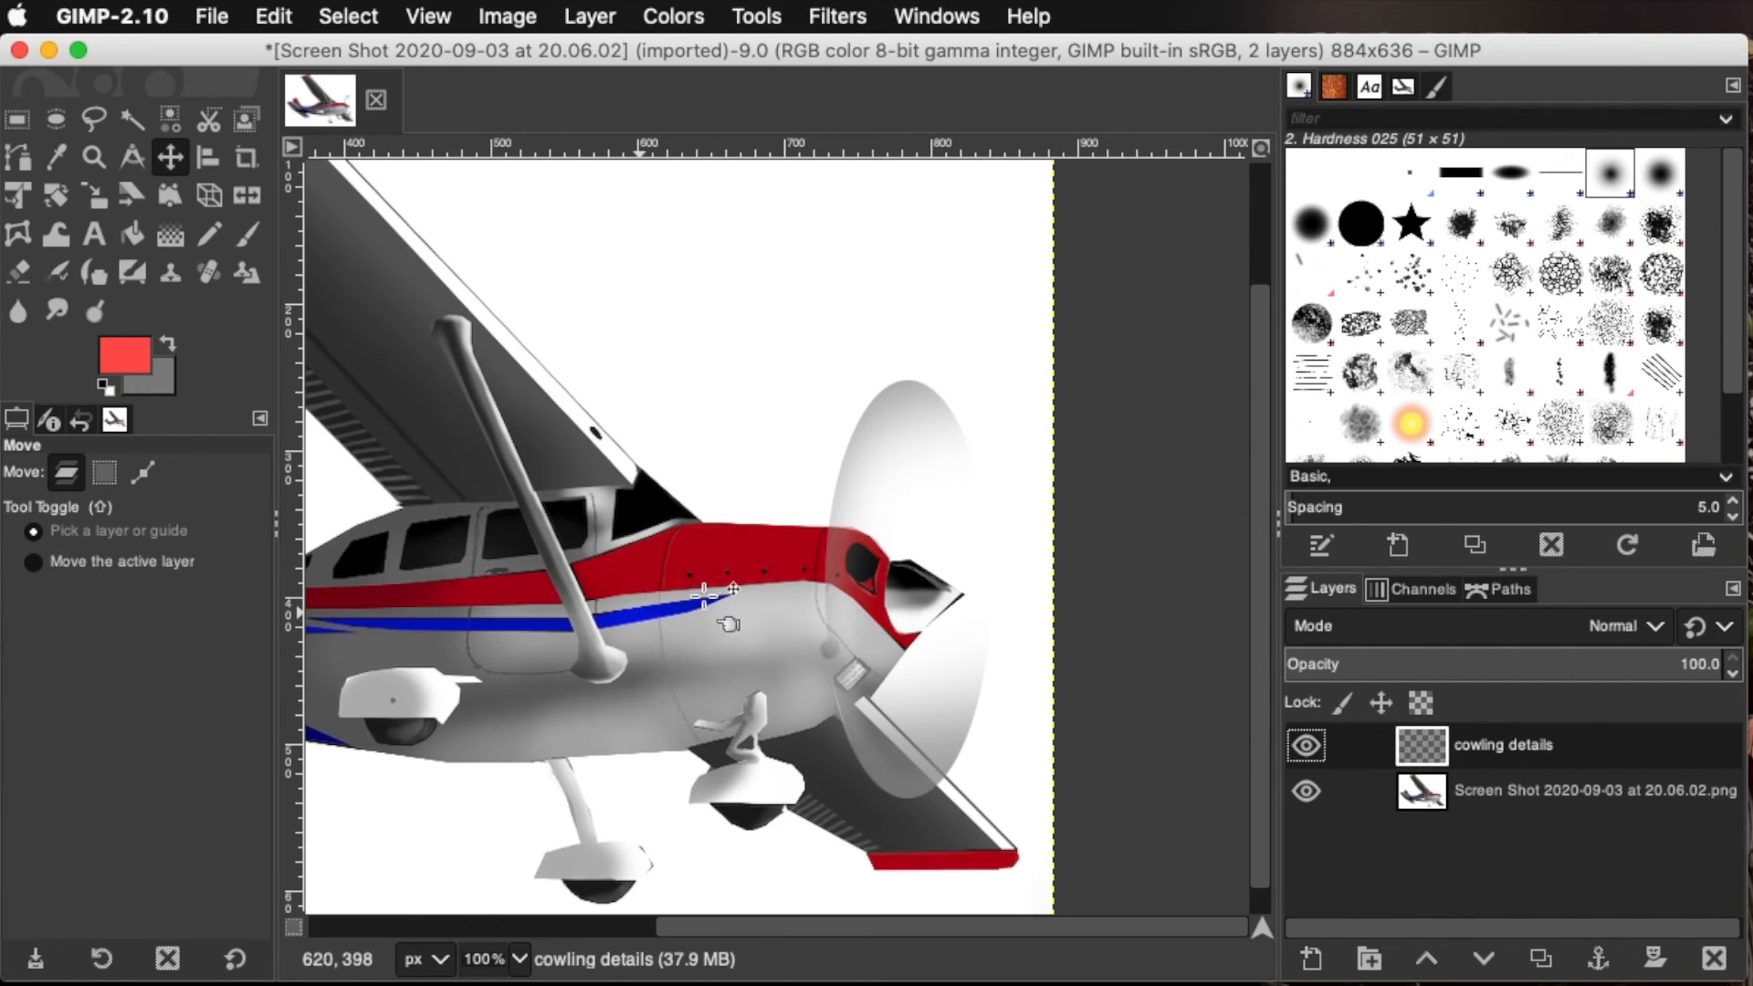
click(1308, 747)
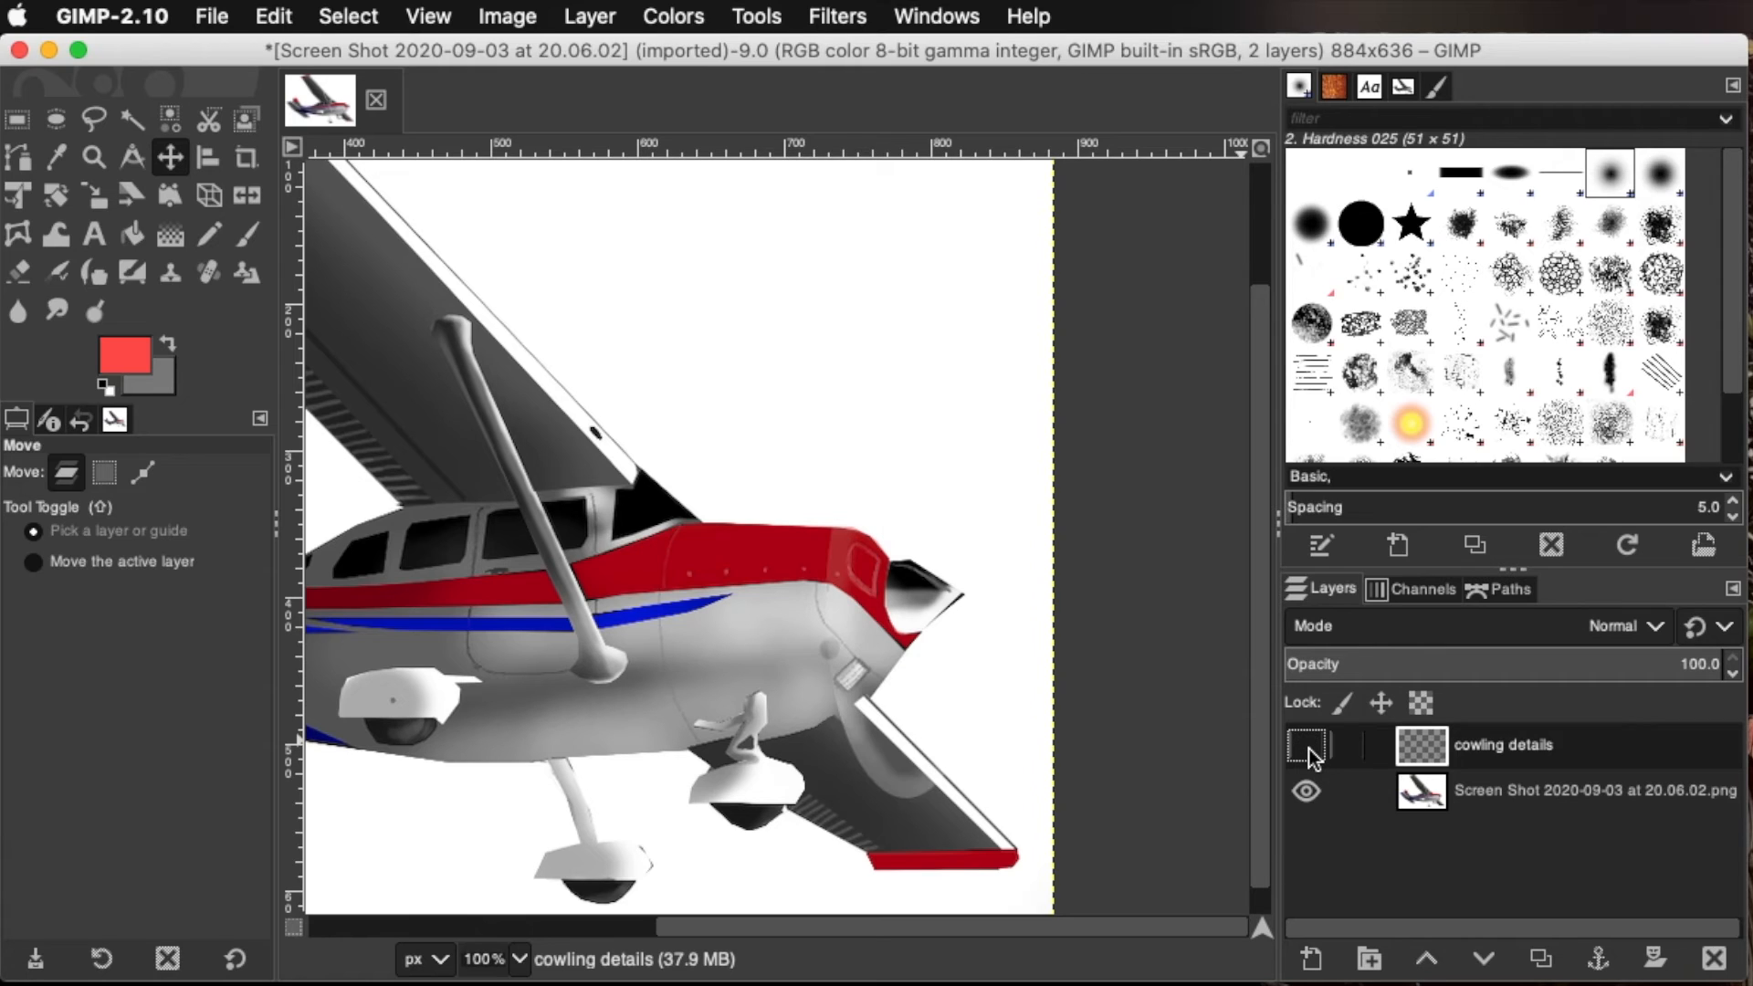
click(1308, 747)
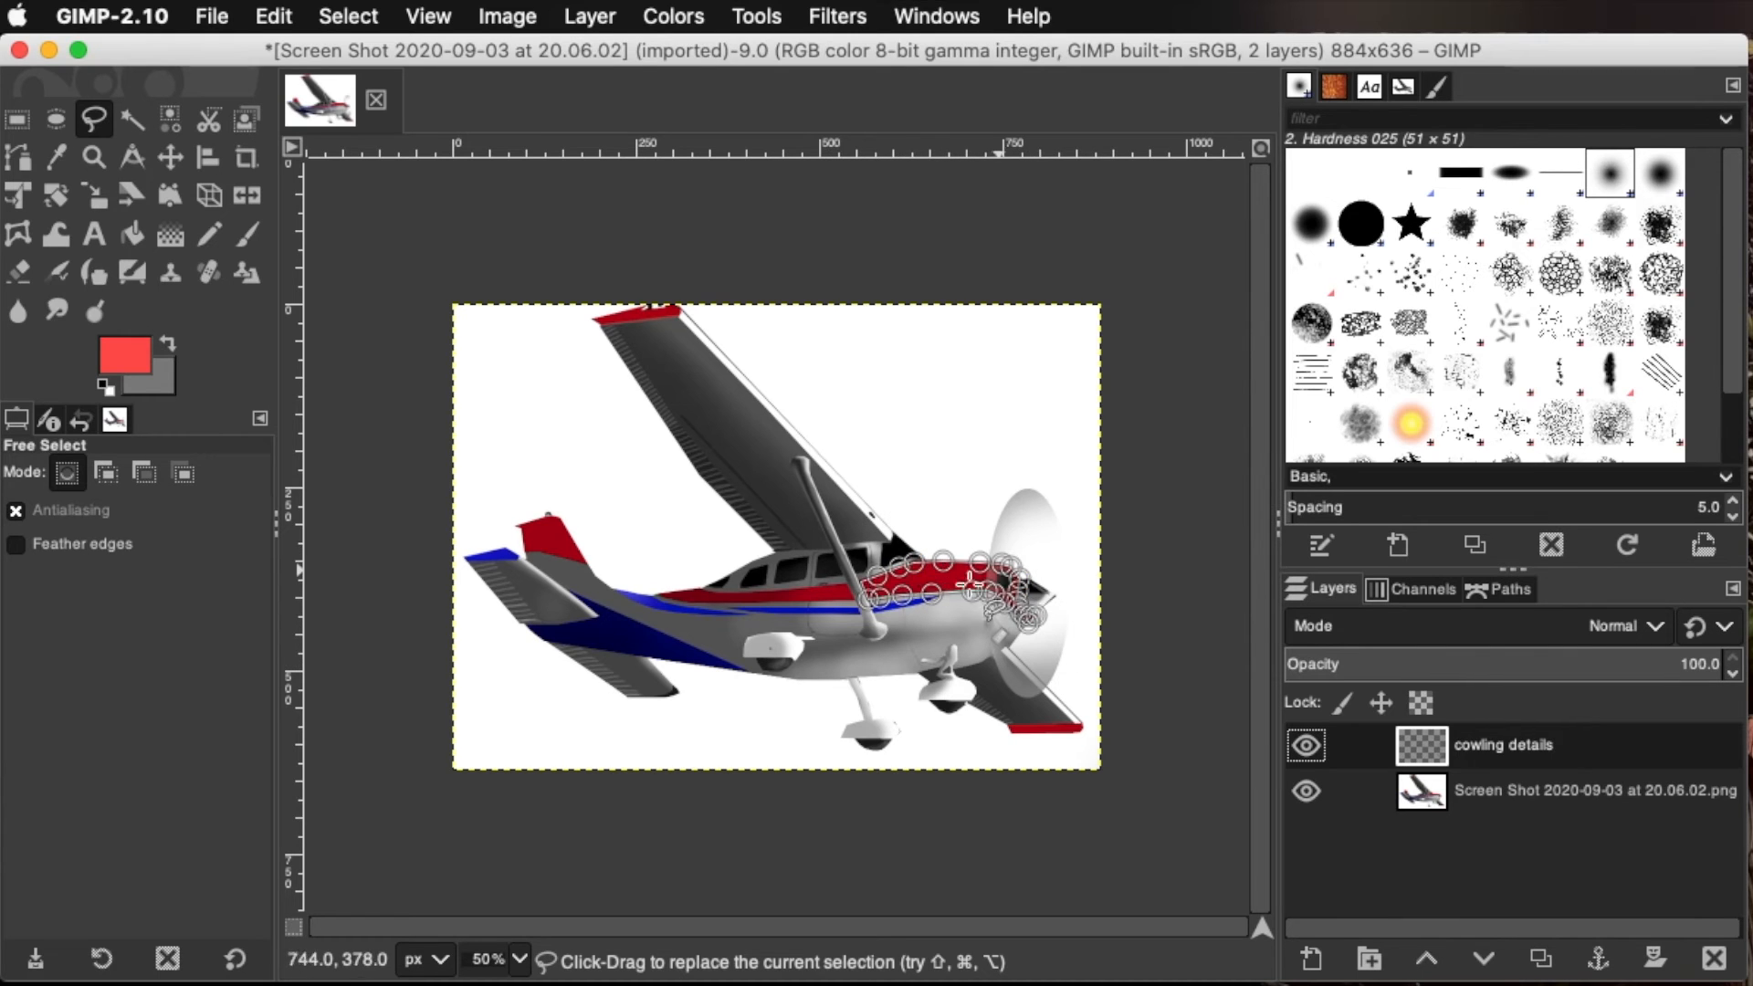
Commit the Free Select outline around the red upper cowling as a selection and make the airplane image layer active
key(Return)
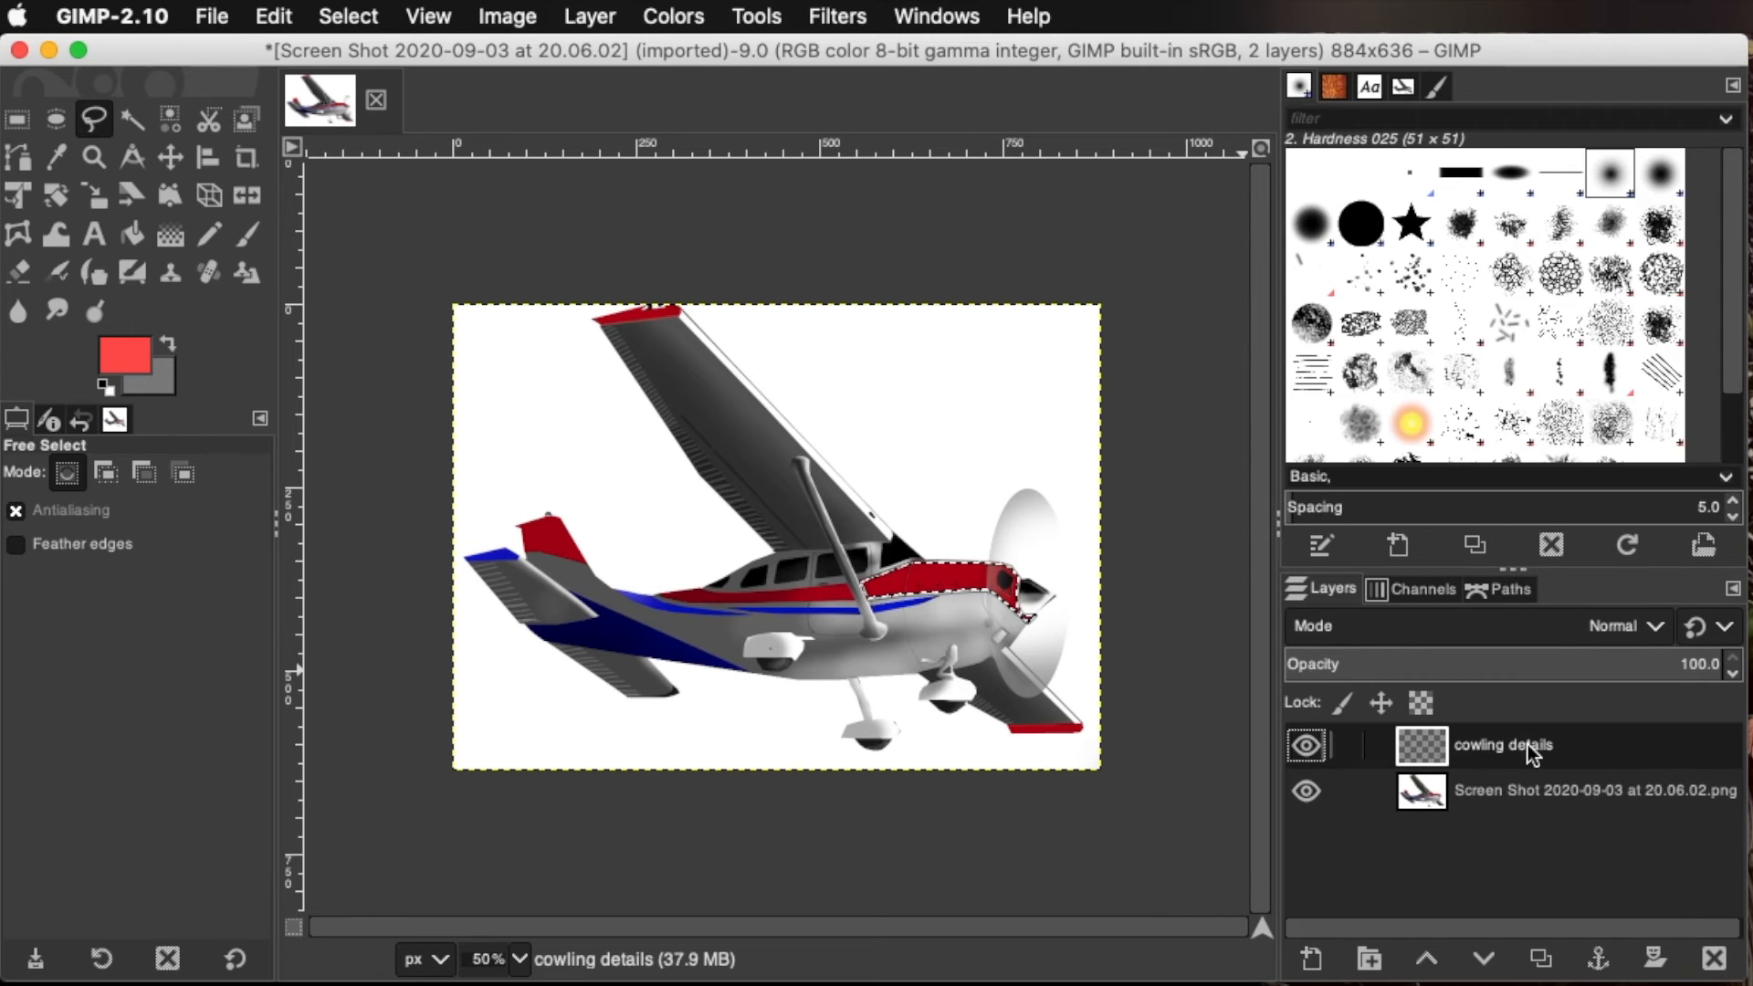
click(1520, 793)
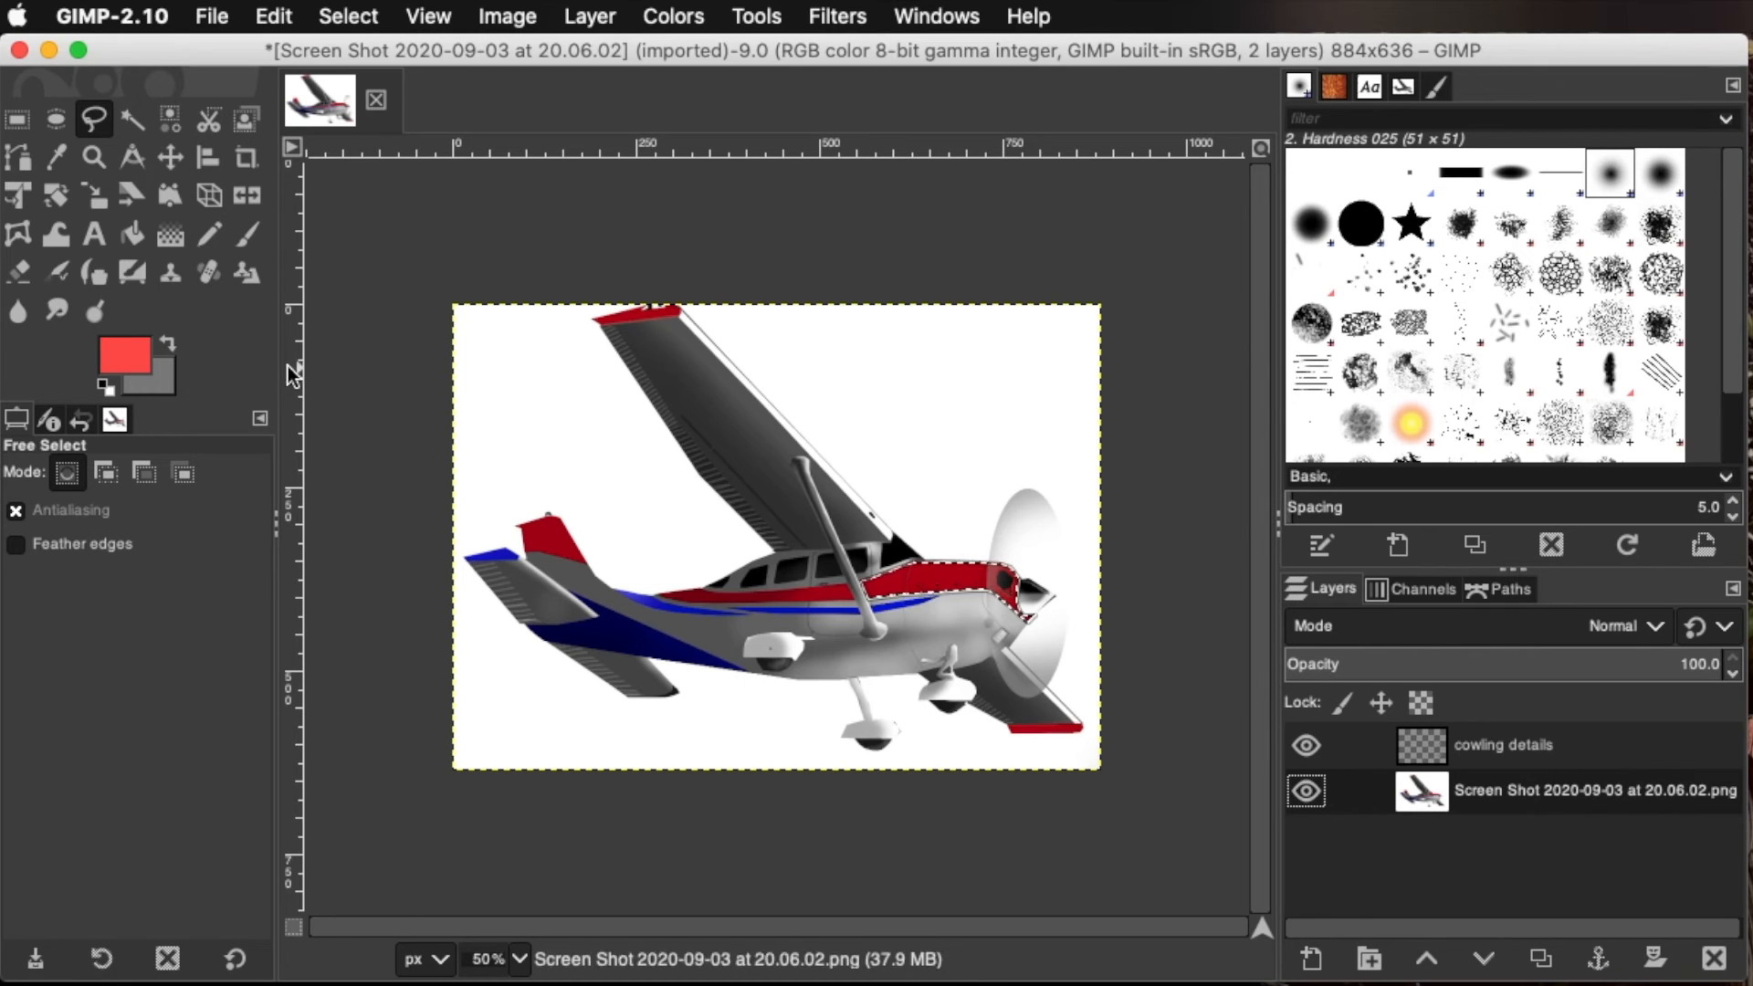
key(Return)
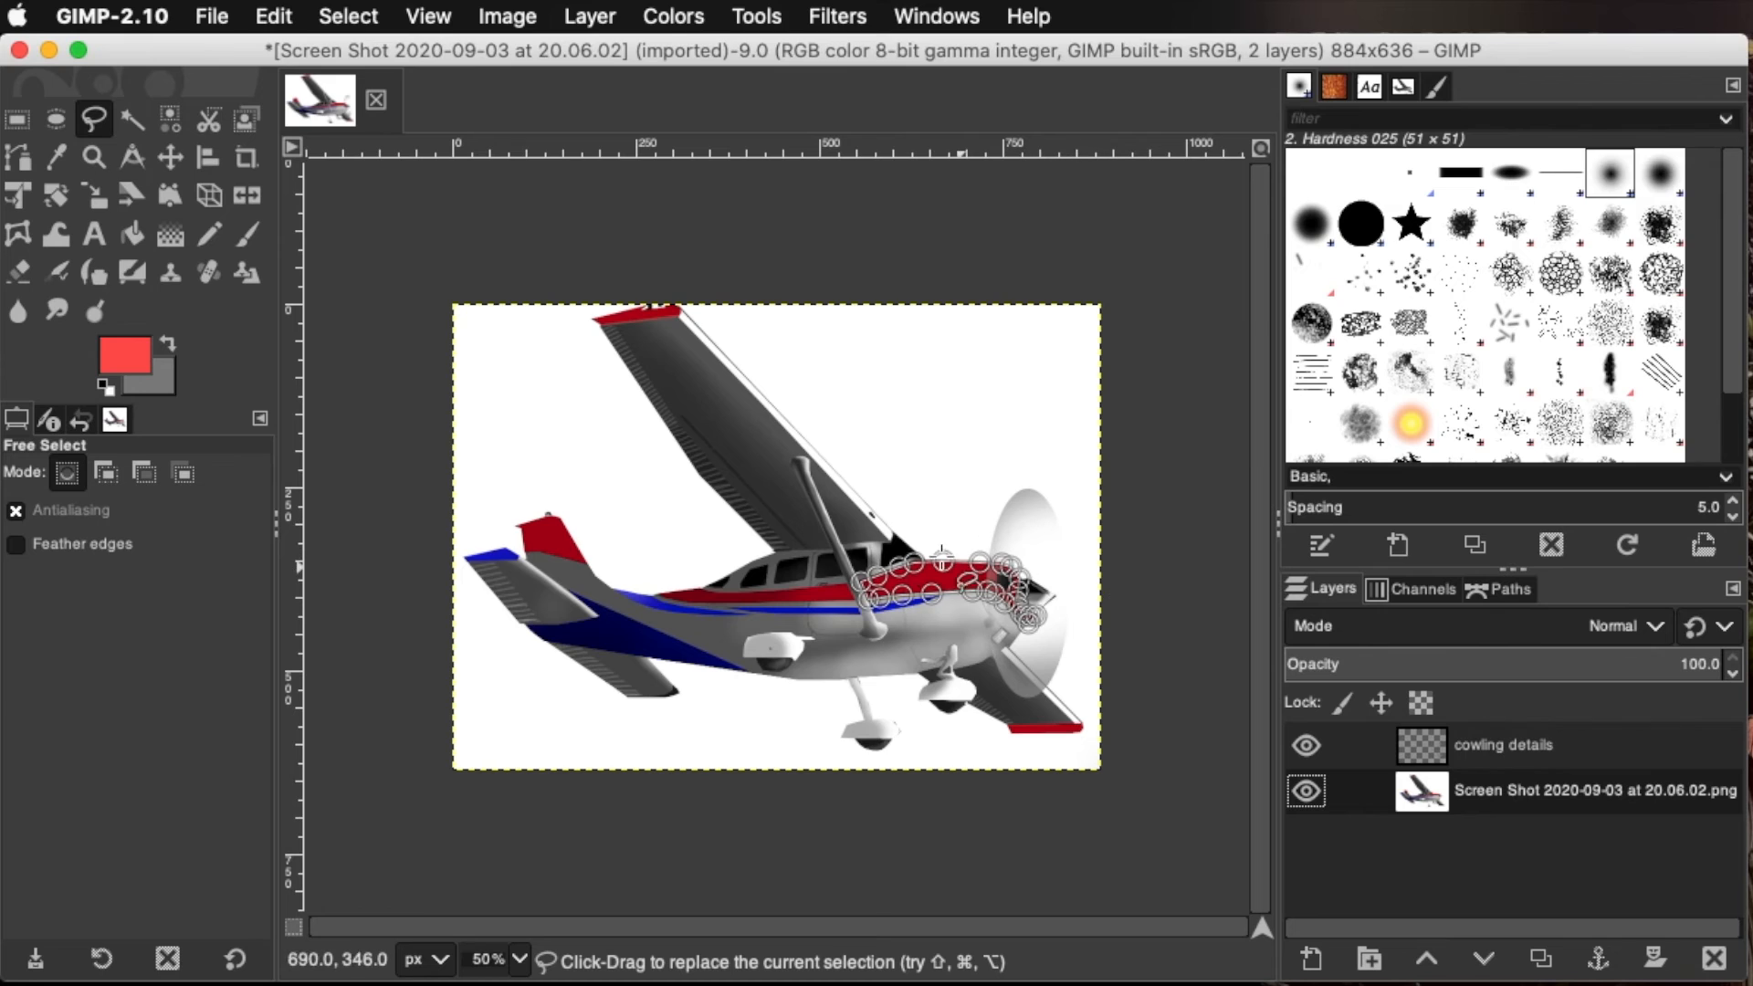
Set the foreground color to light orange, HTML notation fba571
click(113, 355)
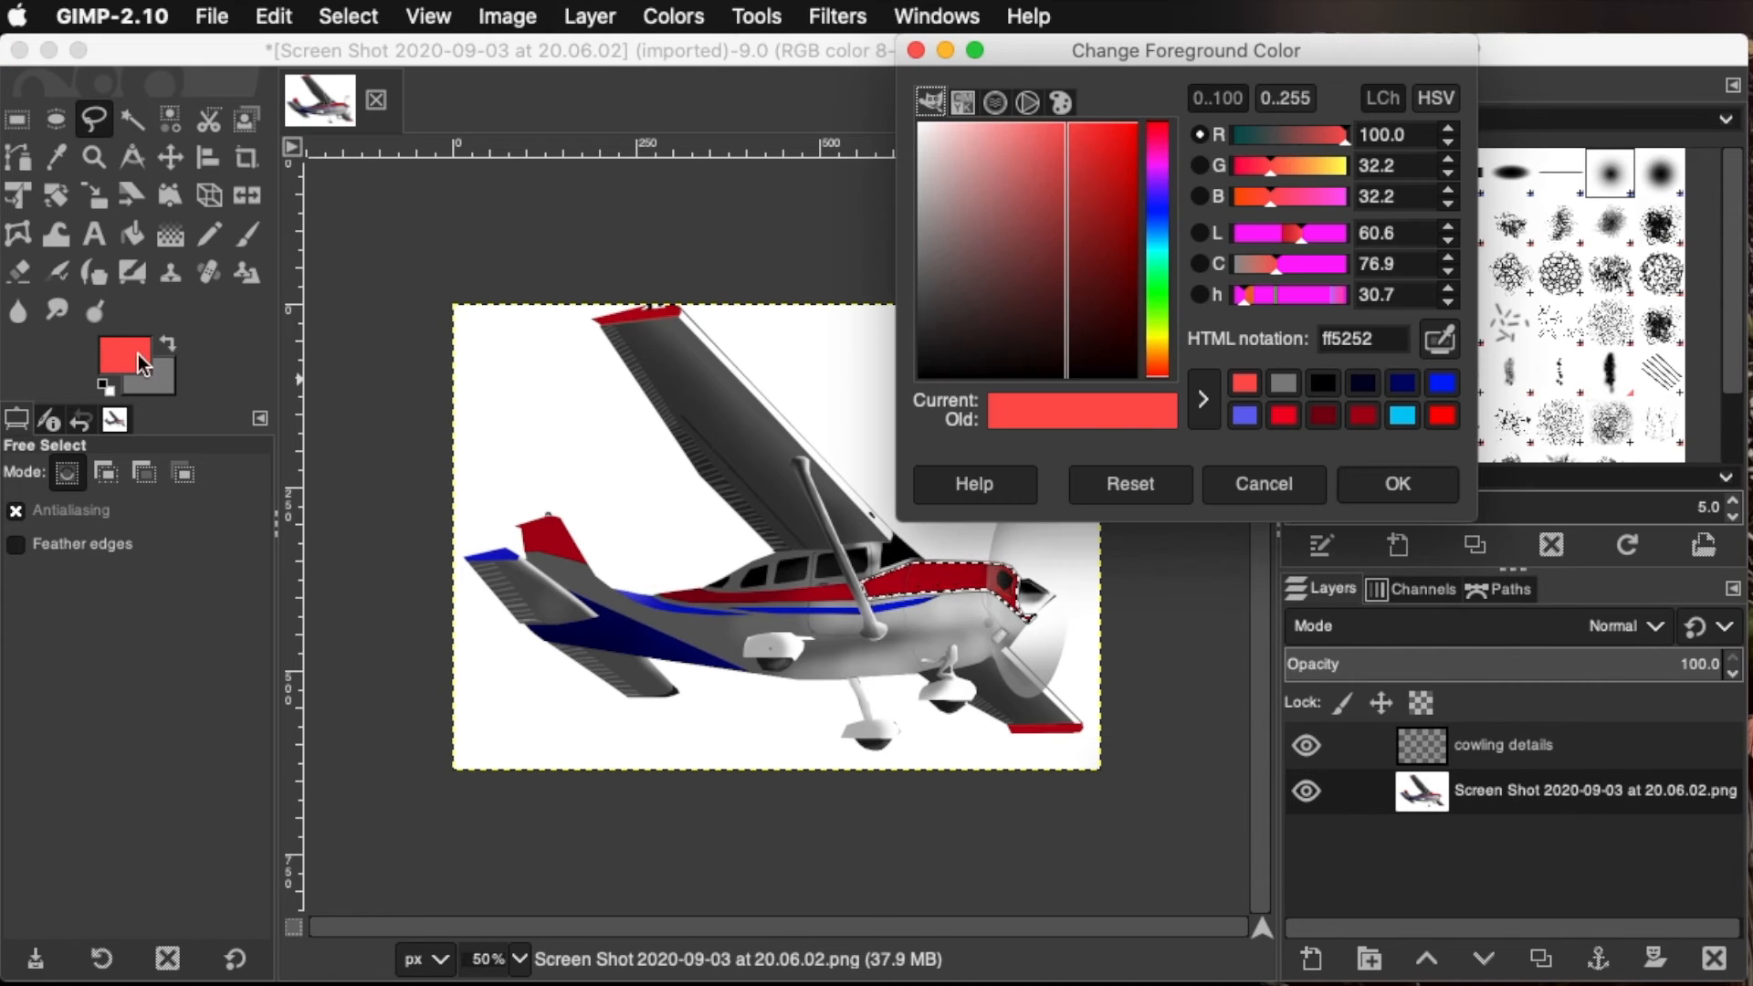
click(1285, 415)
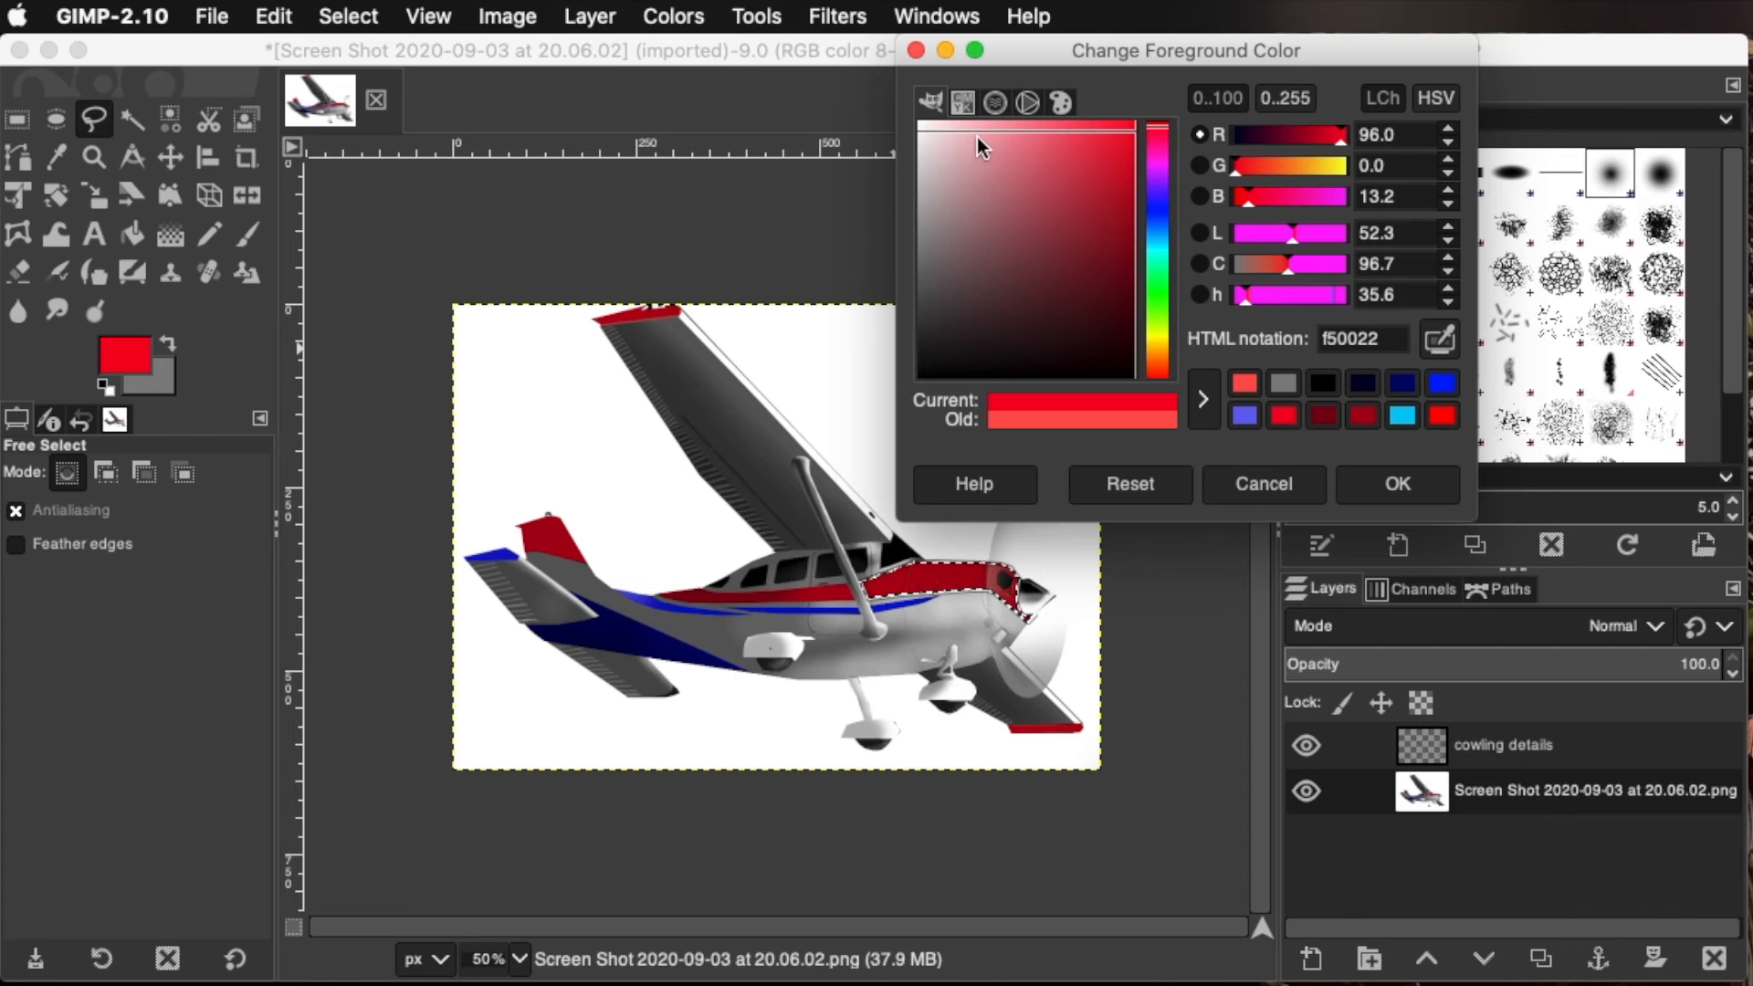
drag(1065, 186, 1038, 126)
drag(1156, 335, 1159, 368)
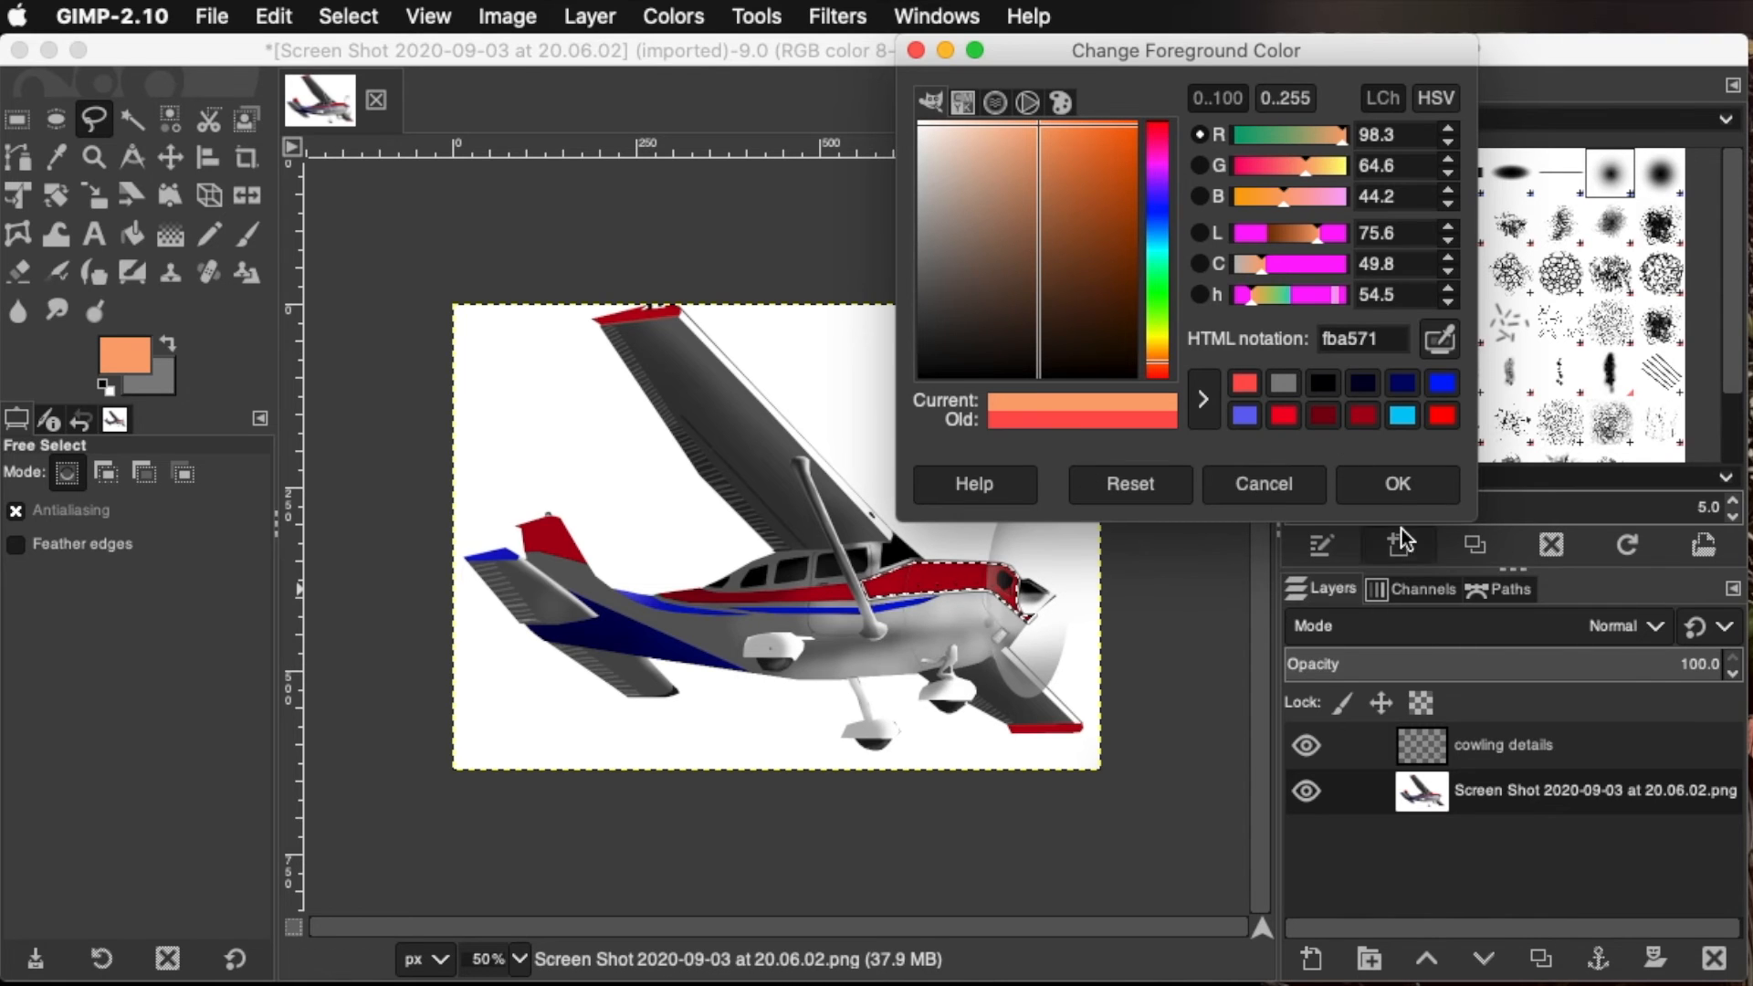
click(1363, 485)
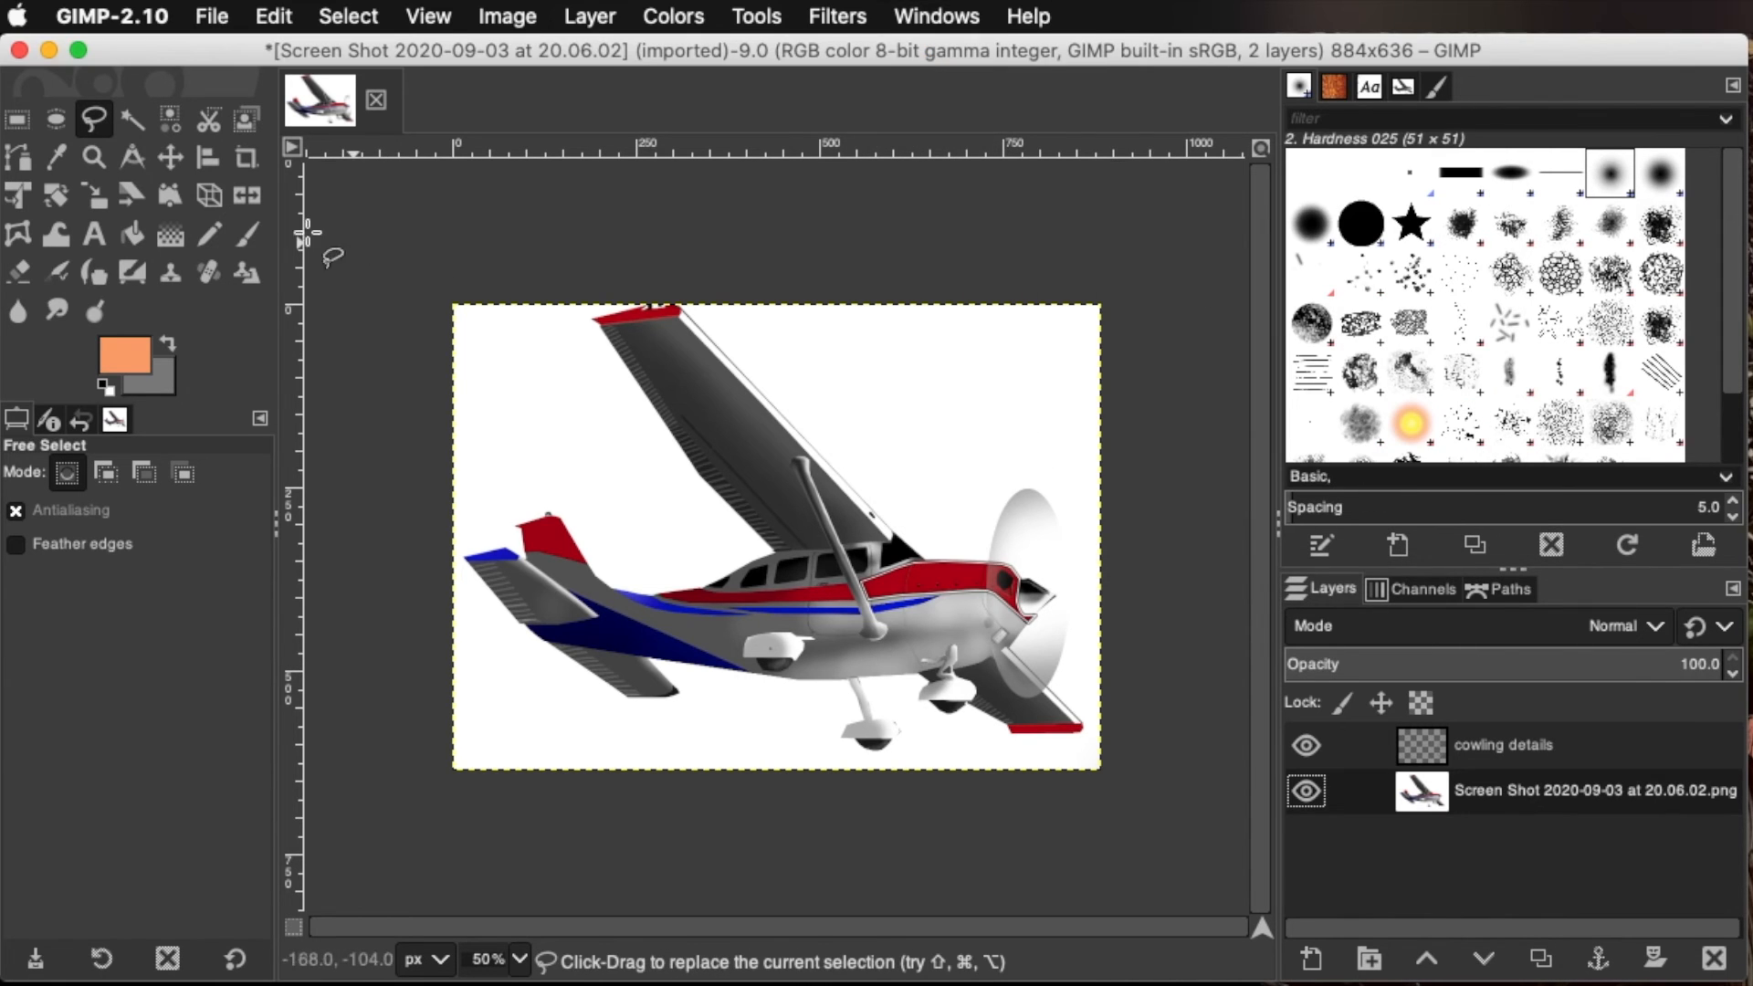
Paint the selected upper cowling light orange with the Paintbrush, using the 2. Hardness 025 brush at 66.4 opacity
click(248, 236)
click(30, 566)
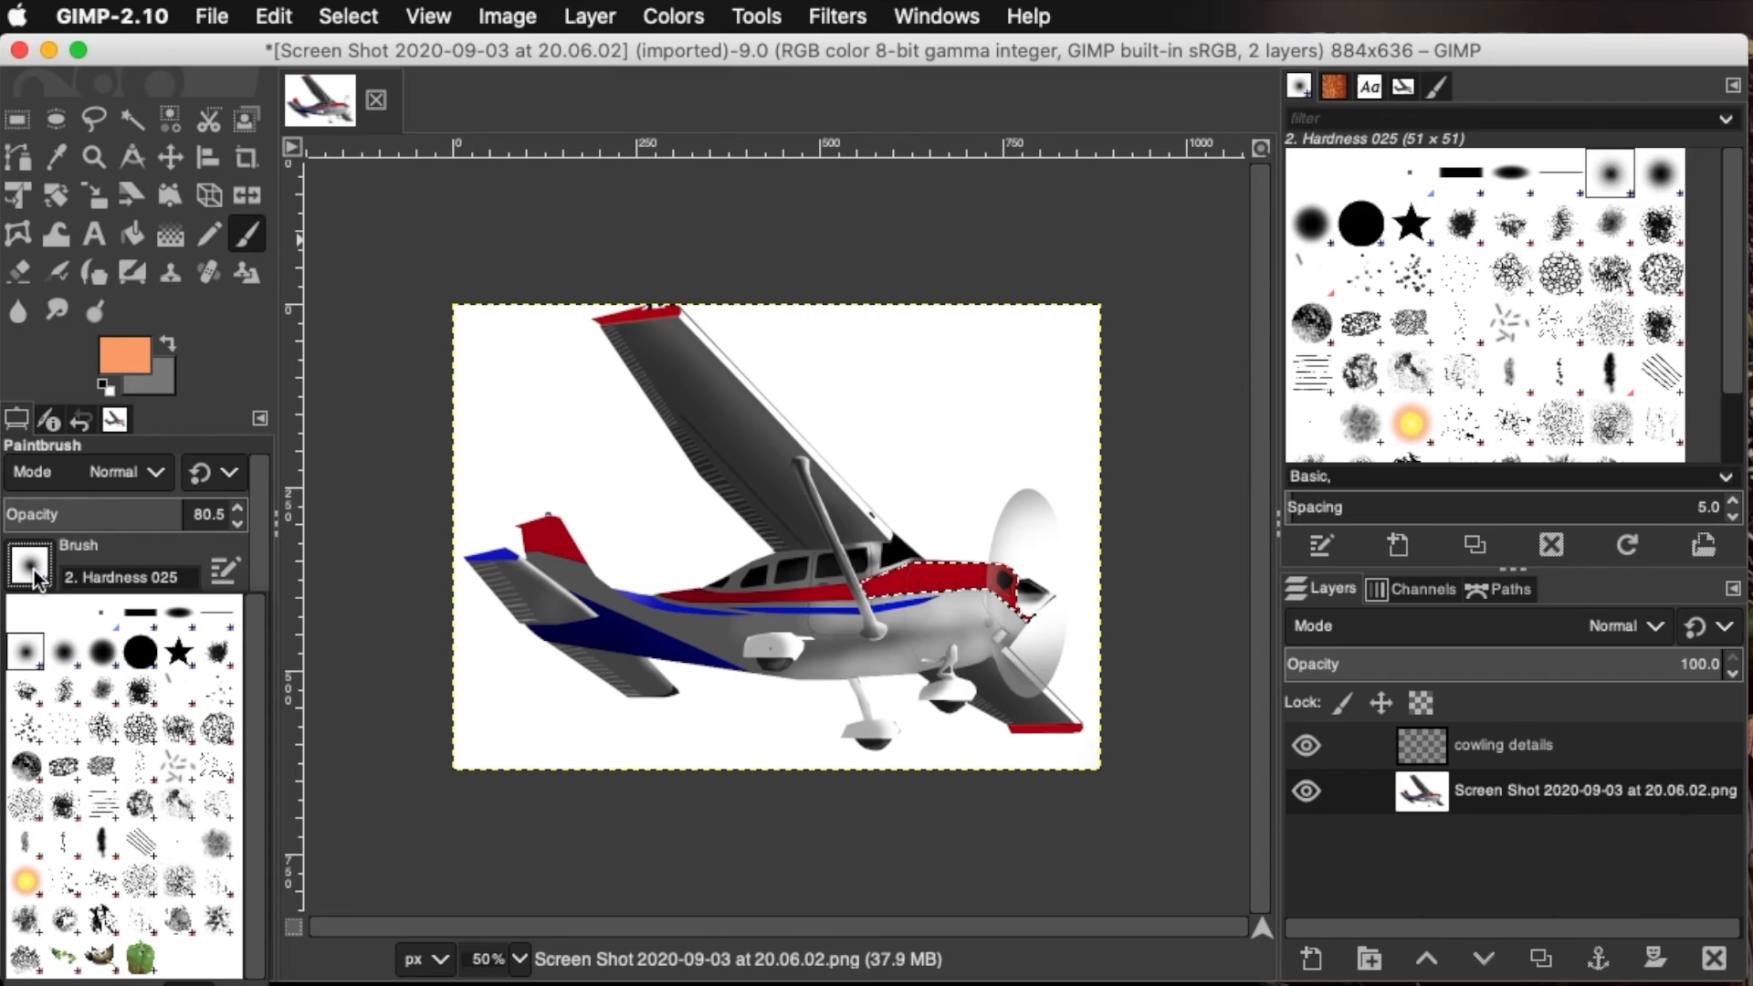
click(89, 548)
drag(164, 517, 36, 523)
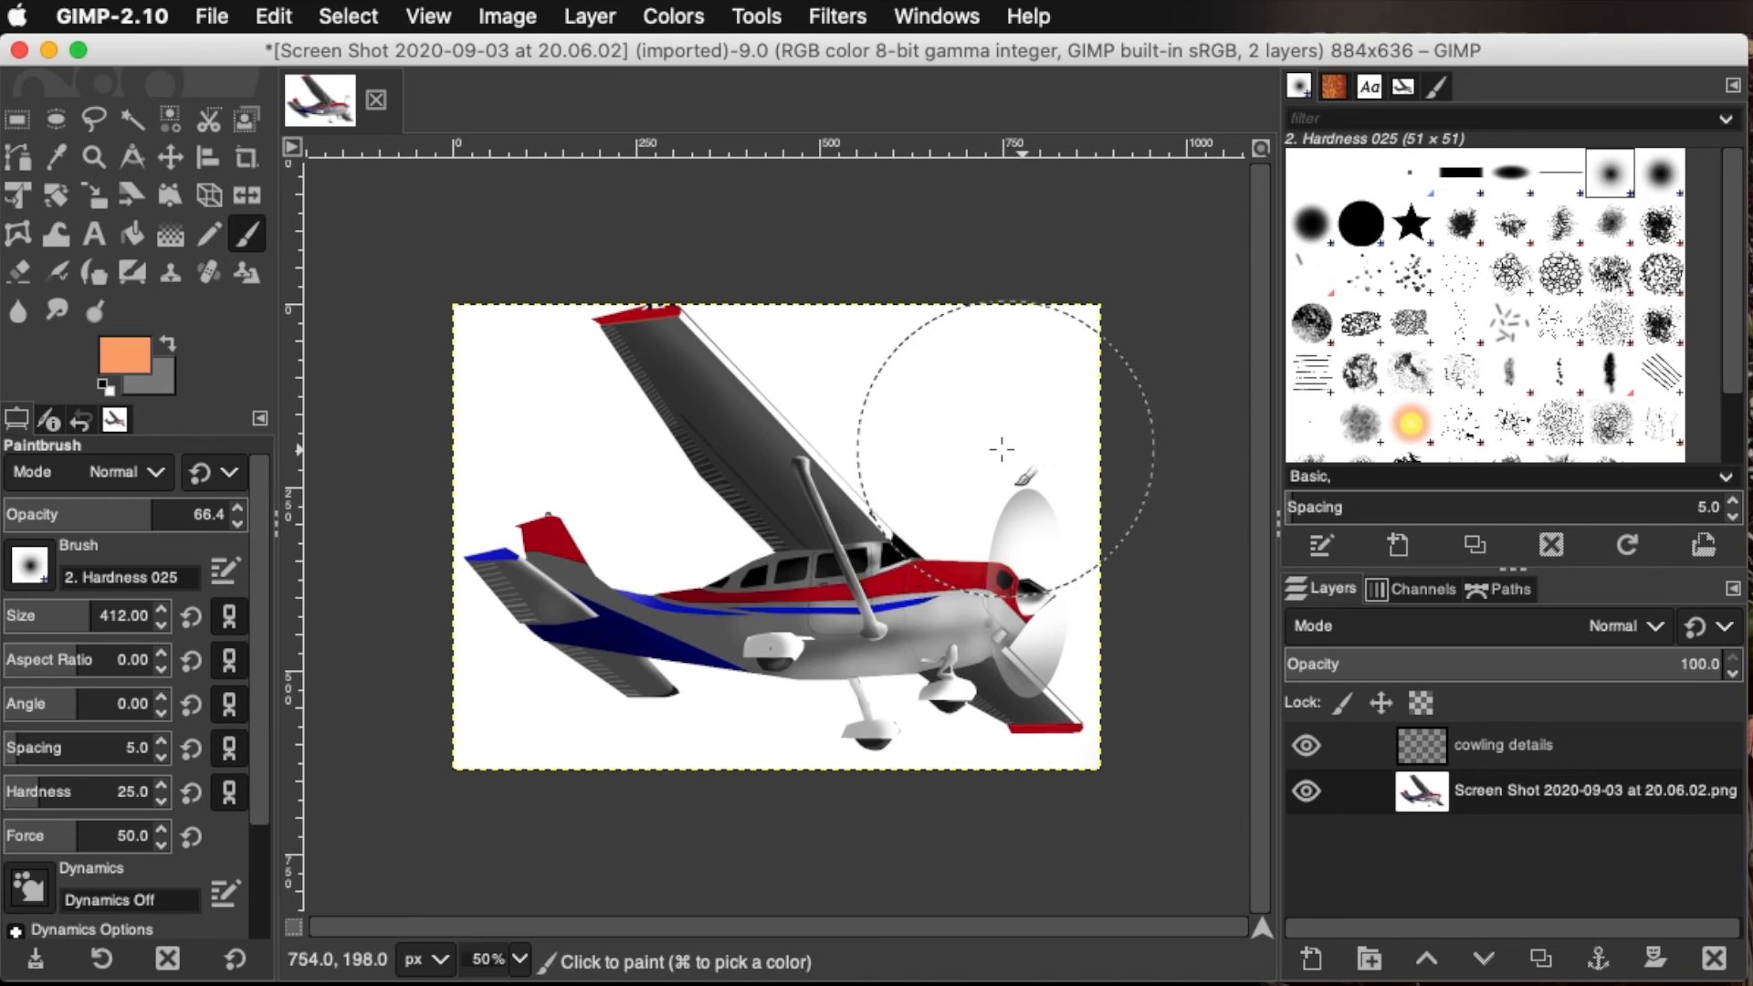
mouse_move(914, 446)
mouse_down()
mouse_move(925, 468)
mouse_move(1062, 484)
mouse_up()
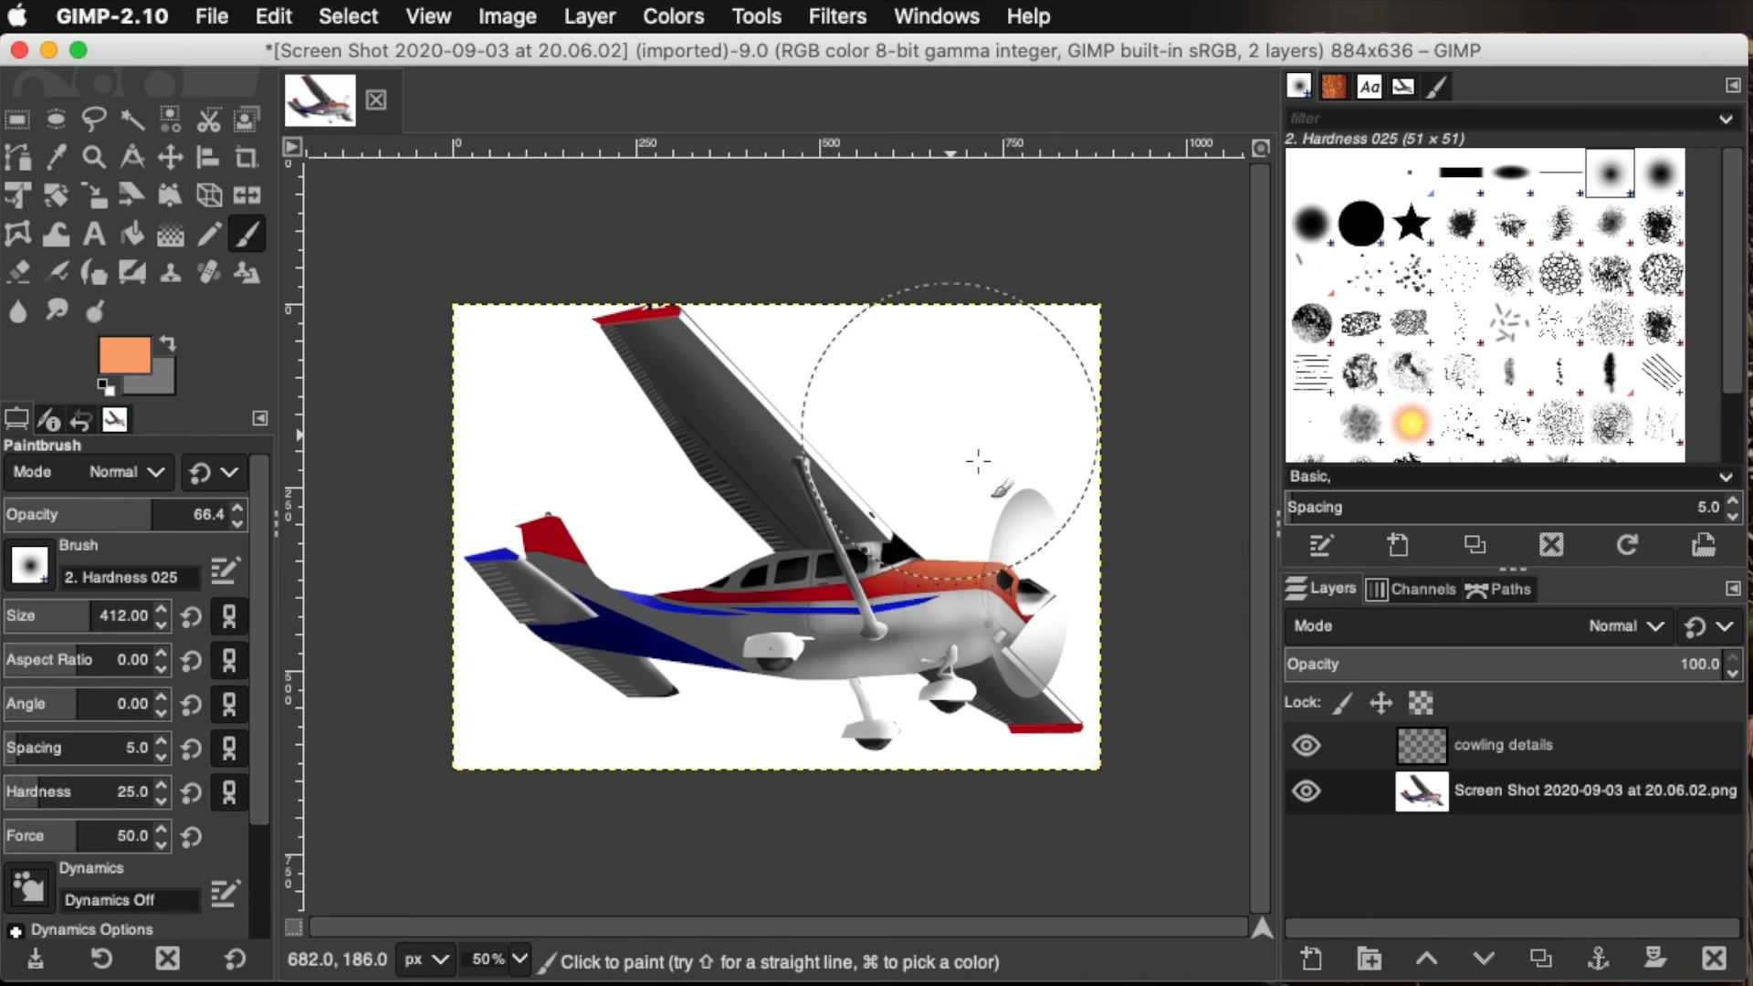
mouse_move(1008, 485)
mouse_down()
mouse_move(1127, 479)
mouse_move(1064, 517)
mouse_move(788, 590)
mouse_move(630, 600)
mouse_up()
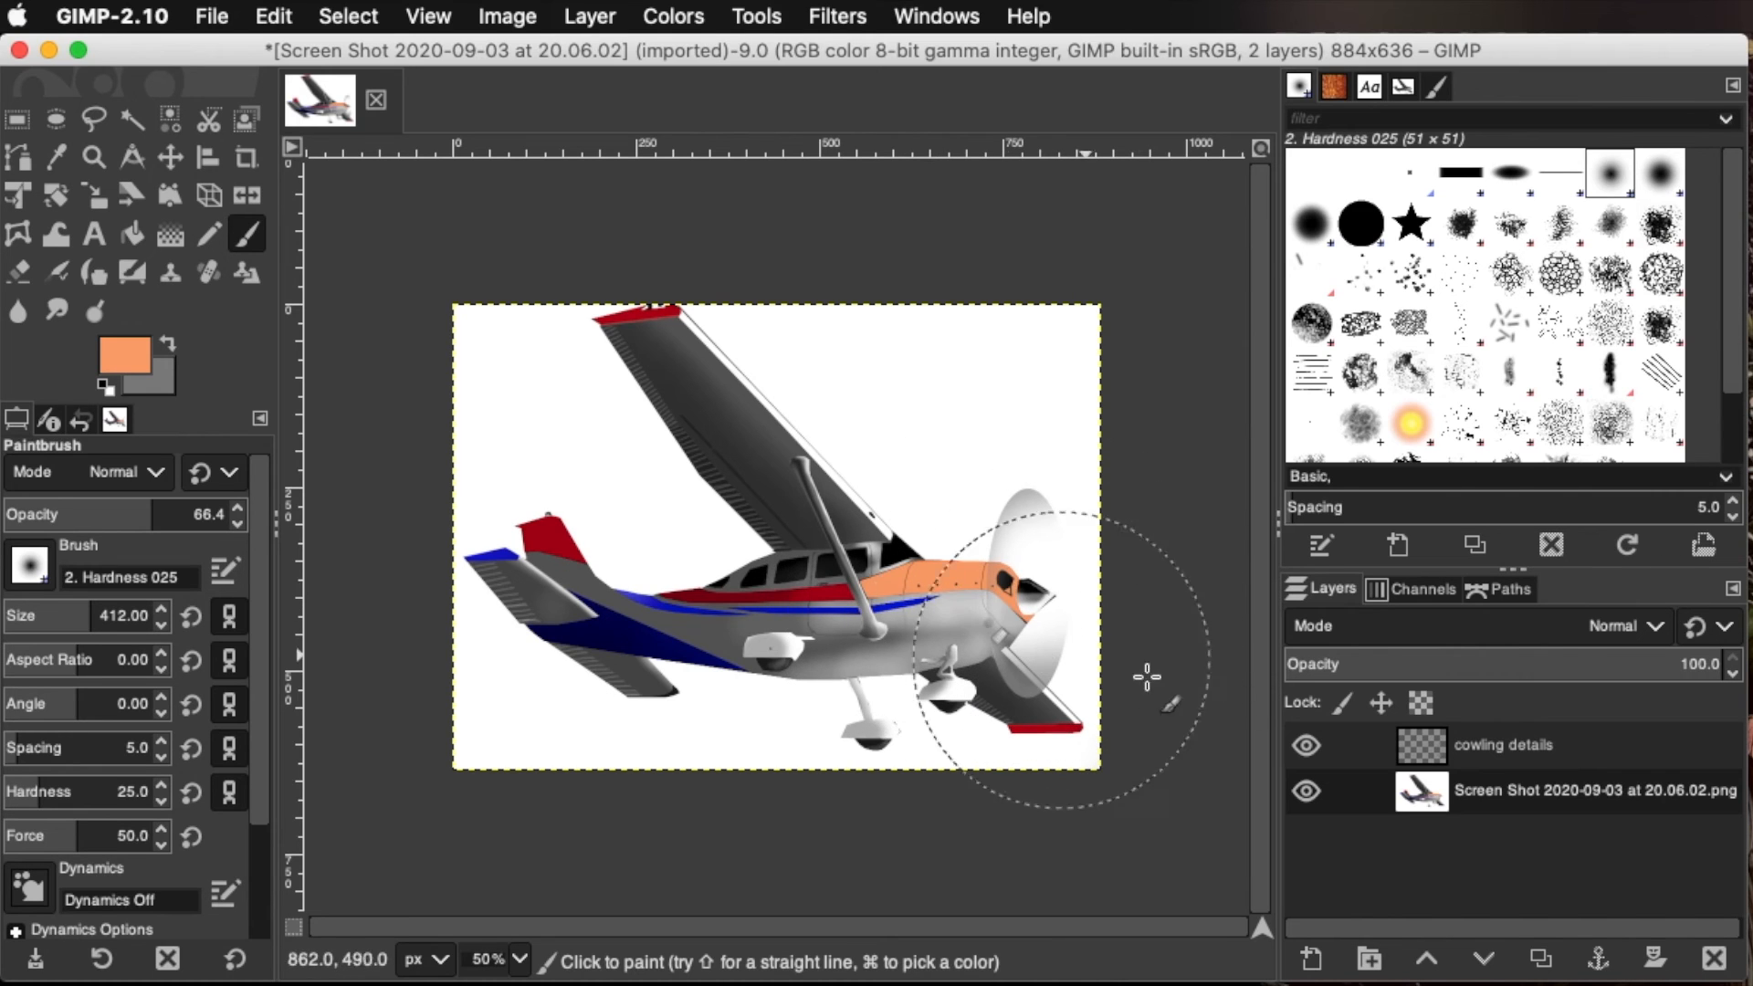
click(1504, 748)
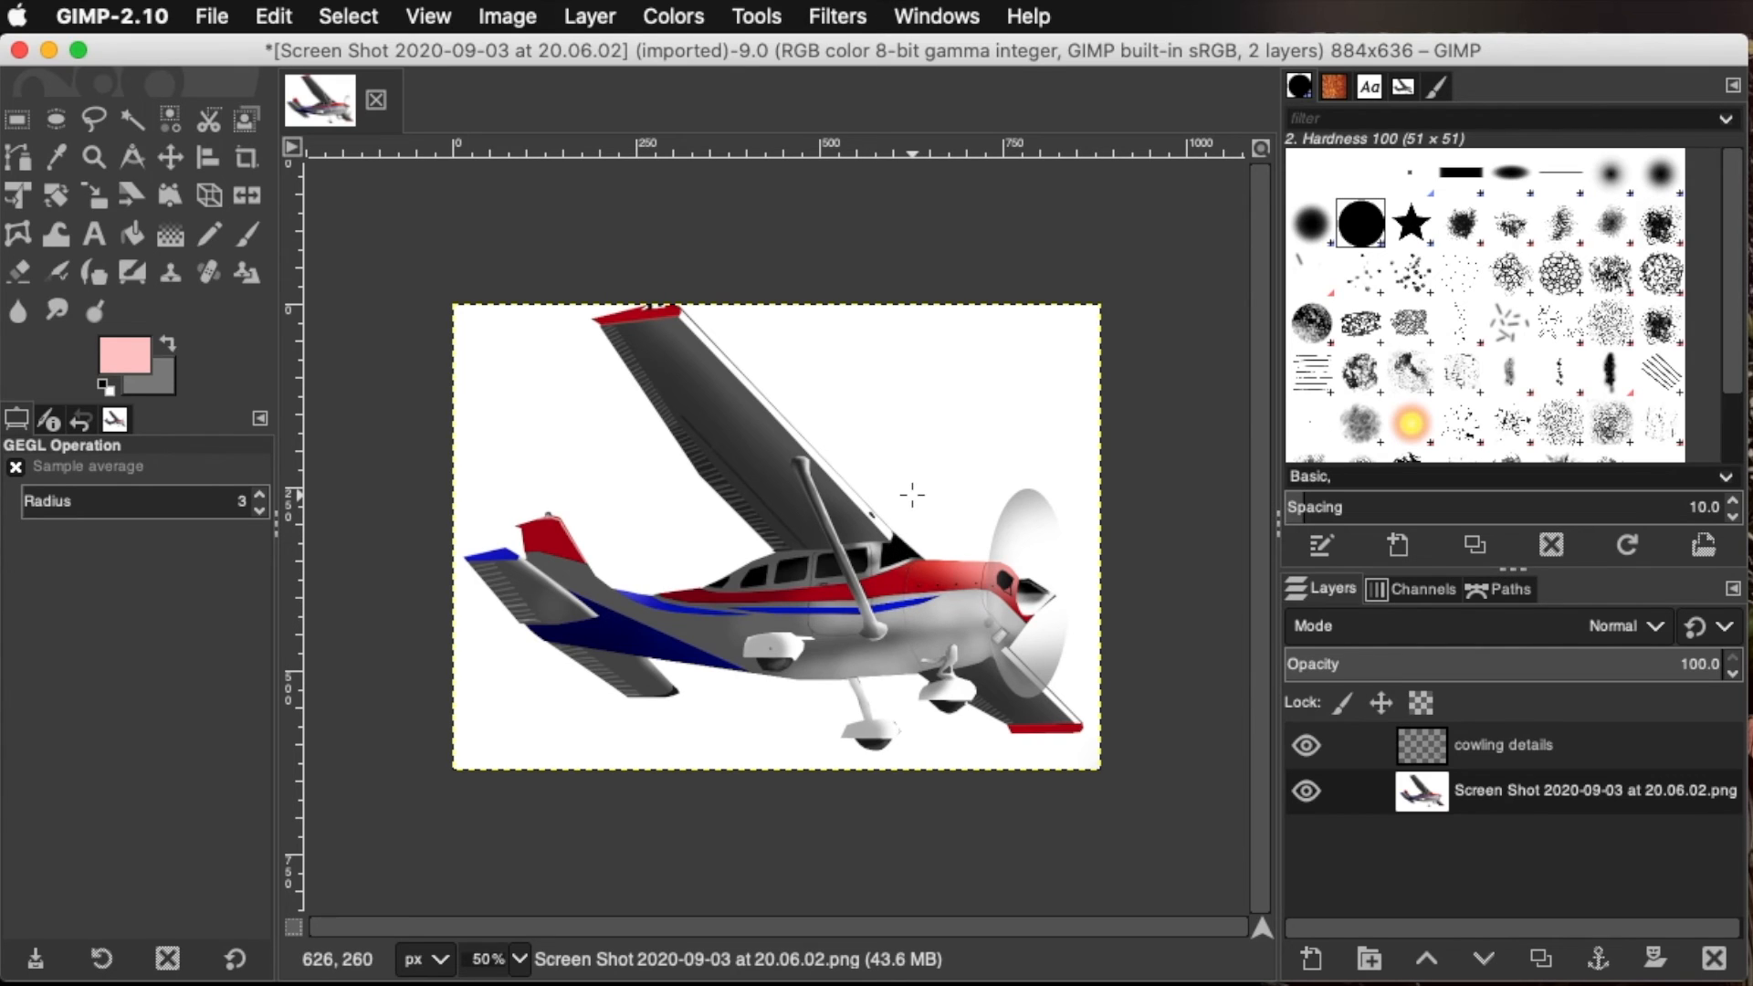
Try desaturating the airplane image layer with a Saturation scale of 0
click(677, 17)
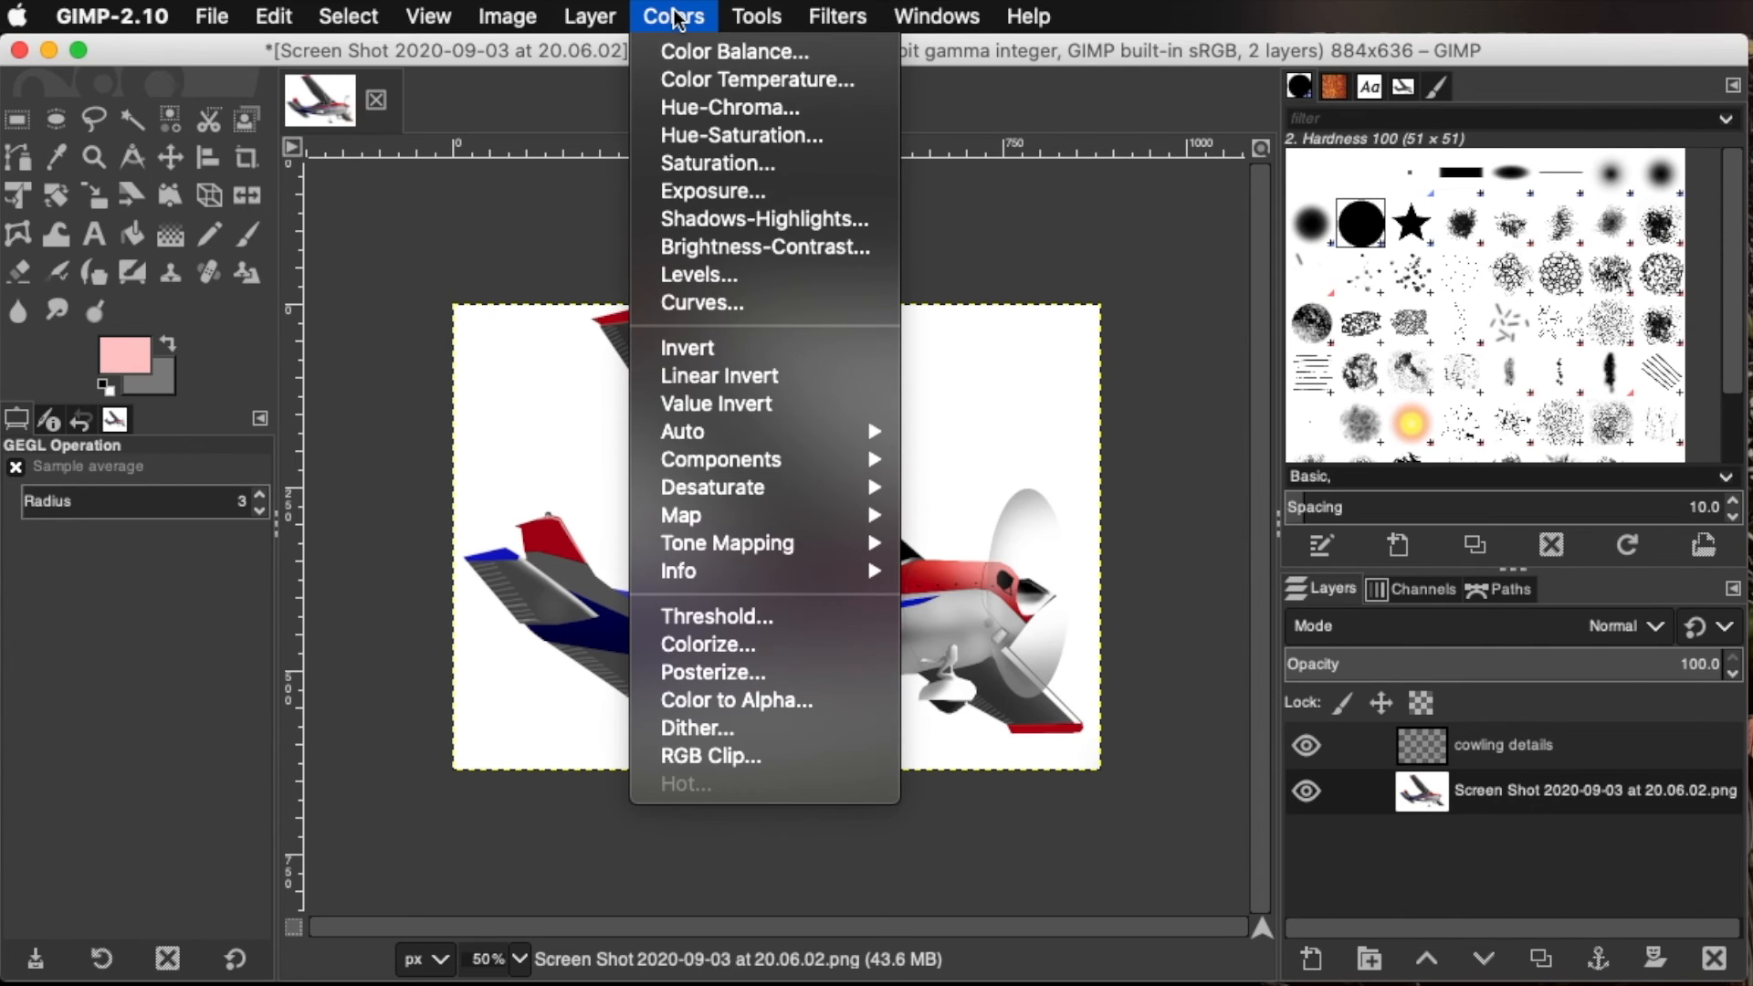
click(716, 167)
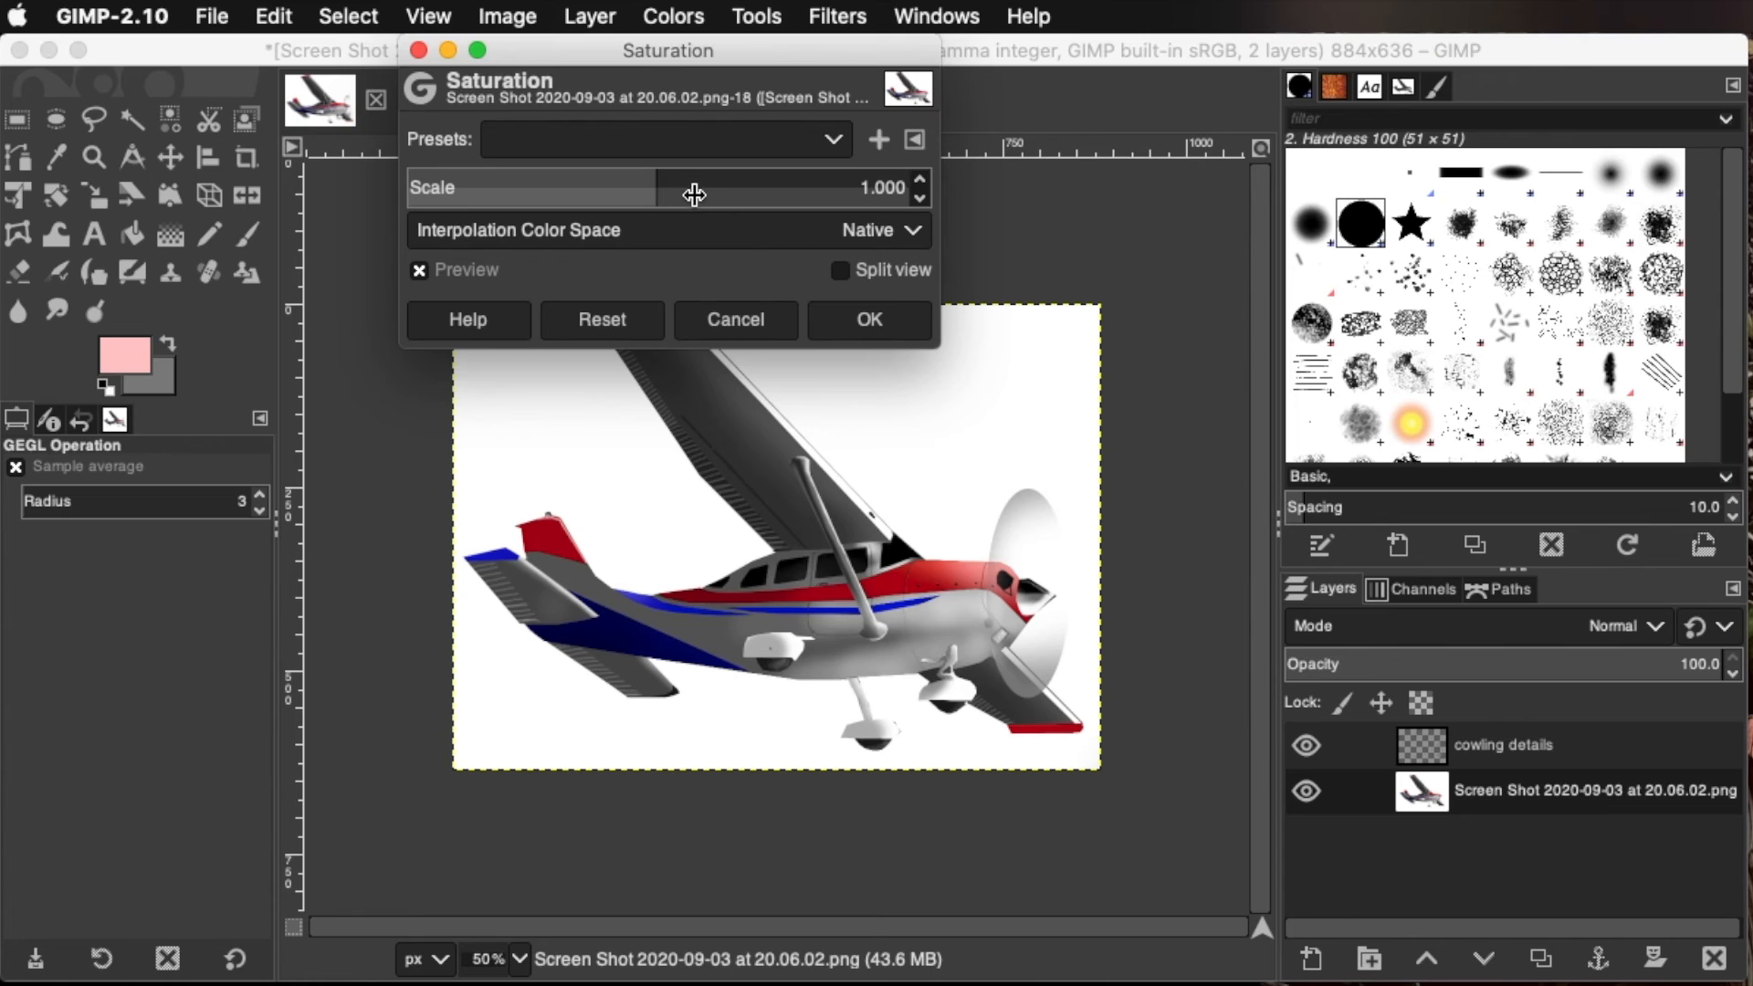
click(874, 189)
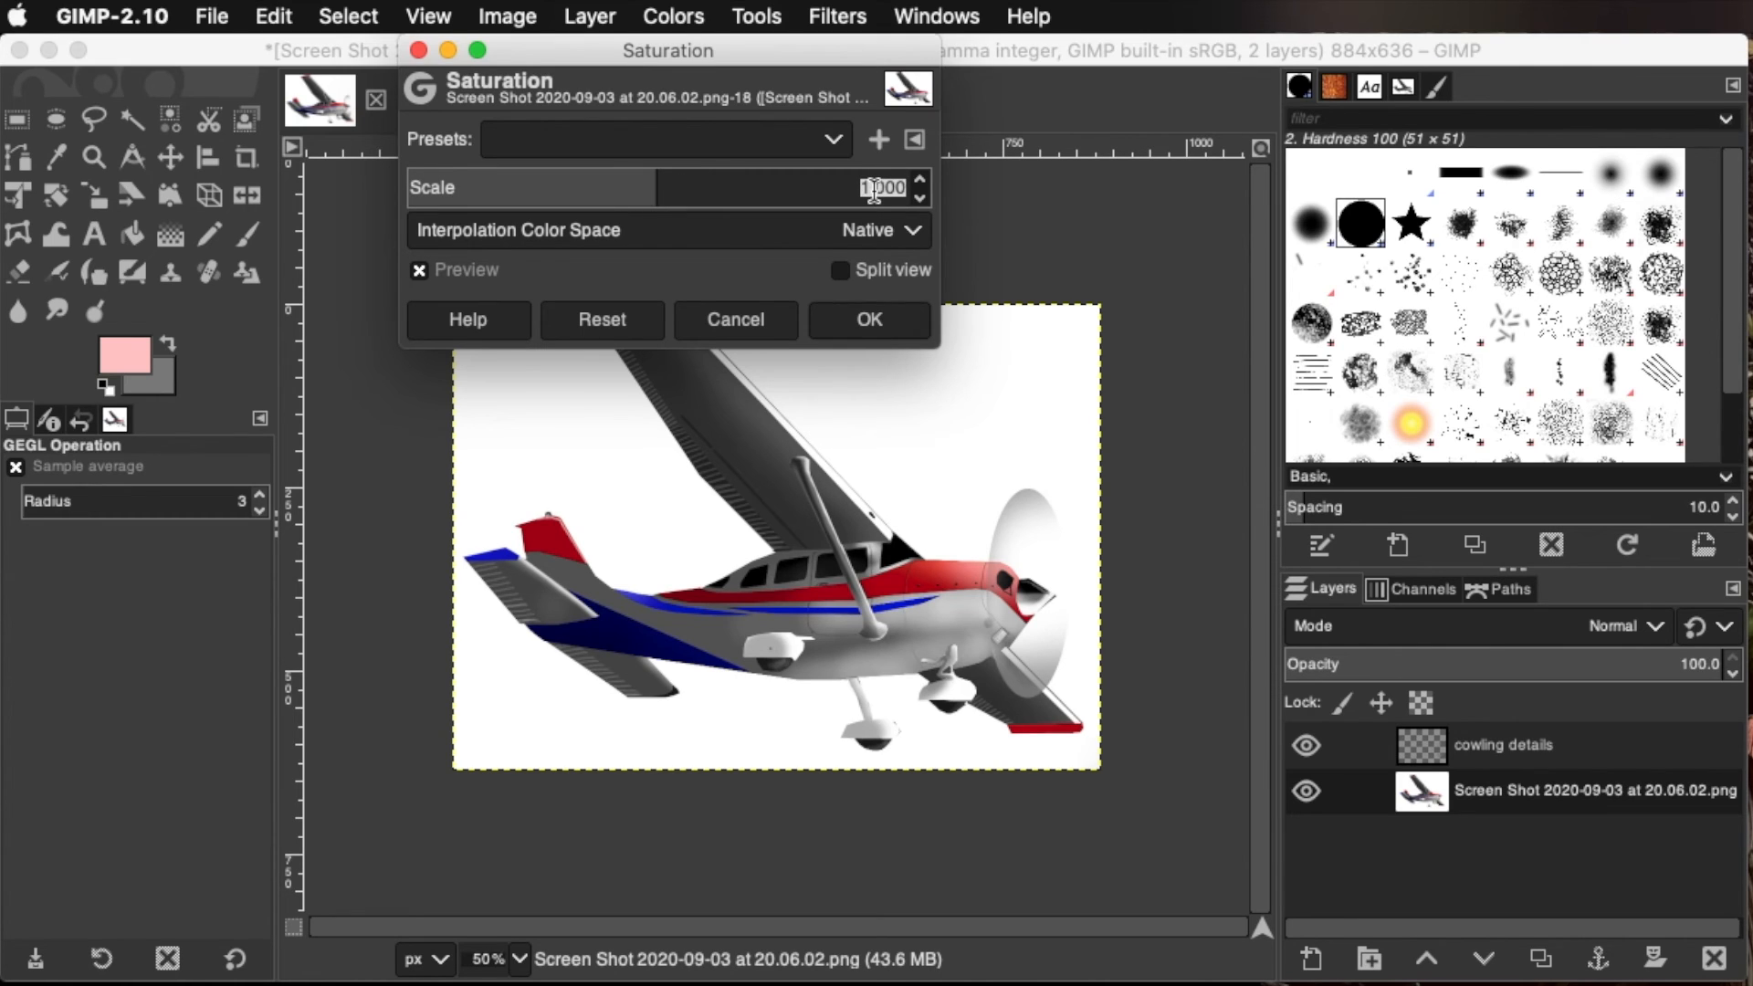
text(0)
key(Return)
click(869, 318)
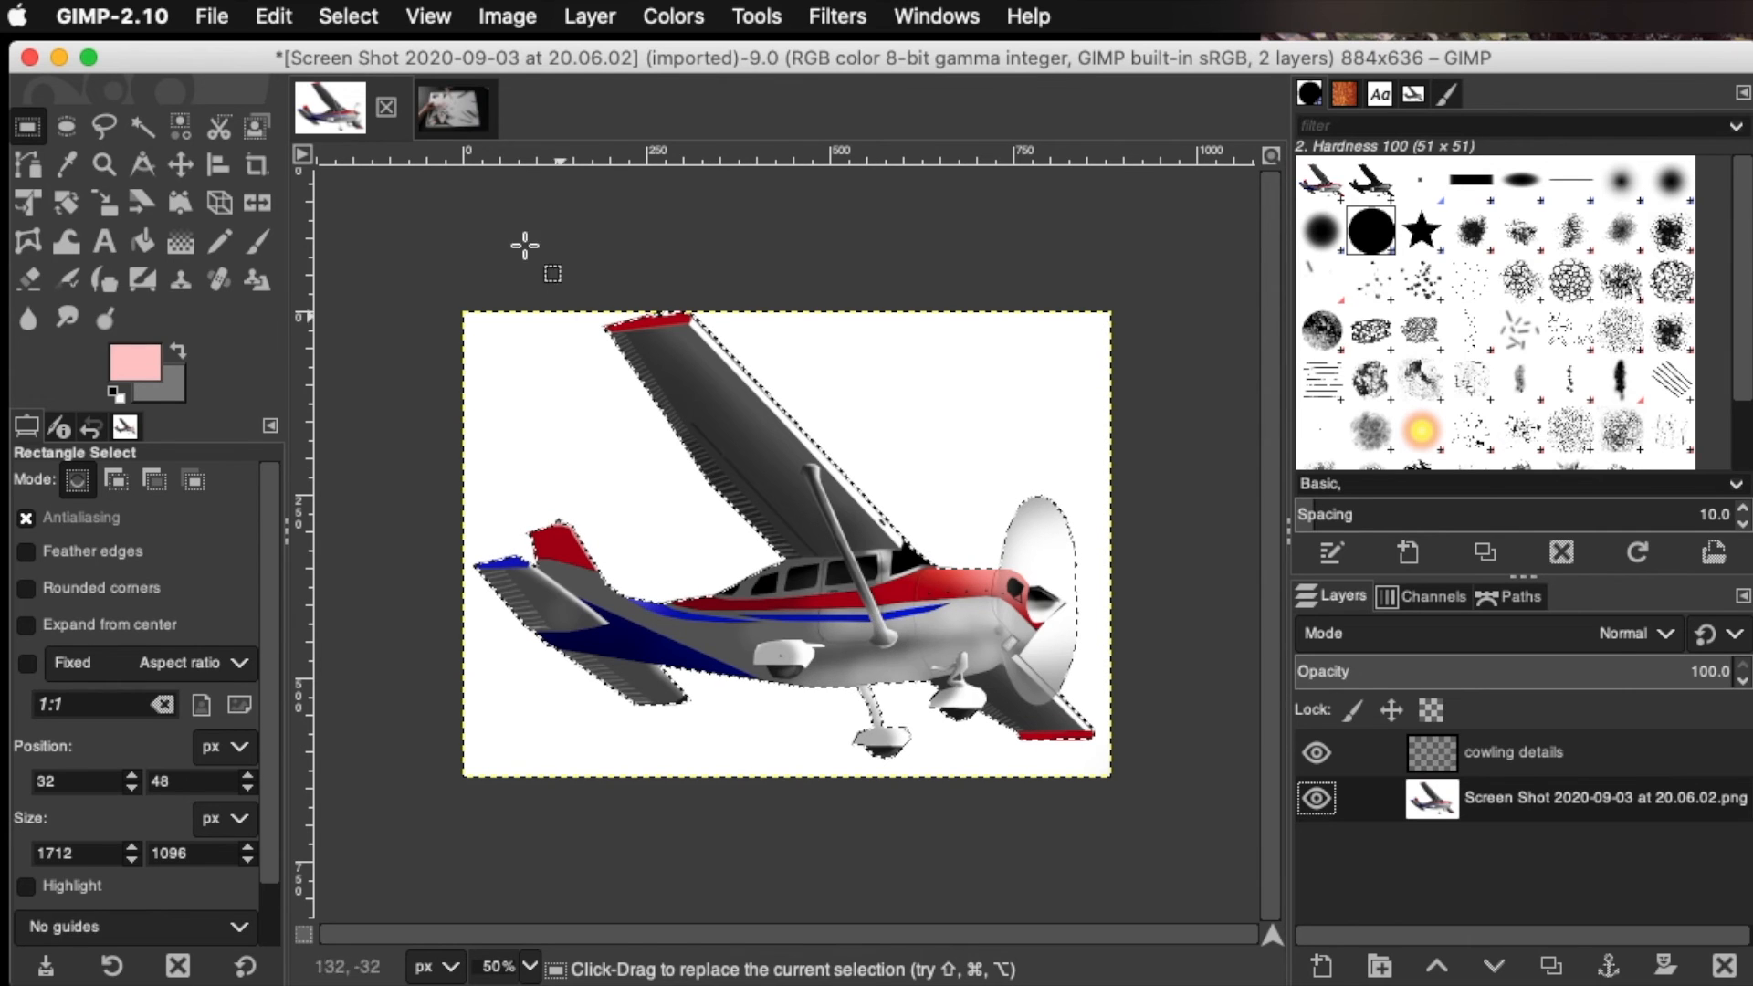
Flatten the airplane image so the cowling details merge with the base layer
click(464, 119)
click(332, 107)
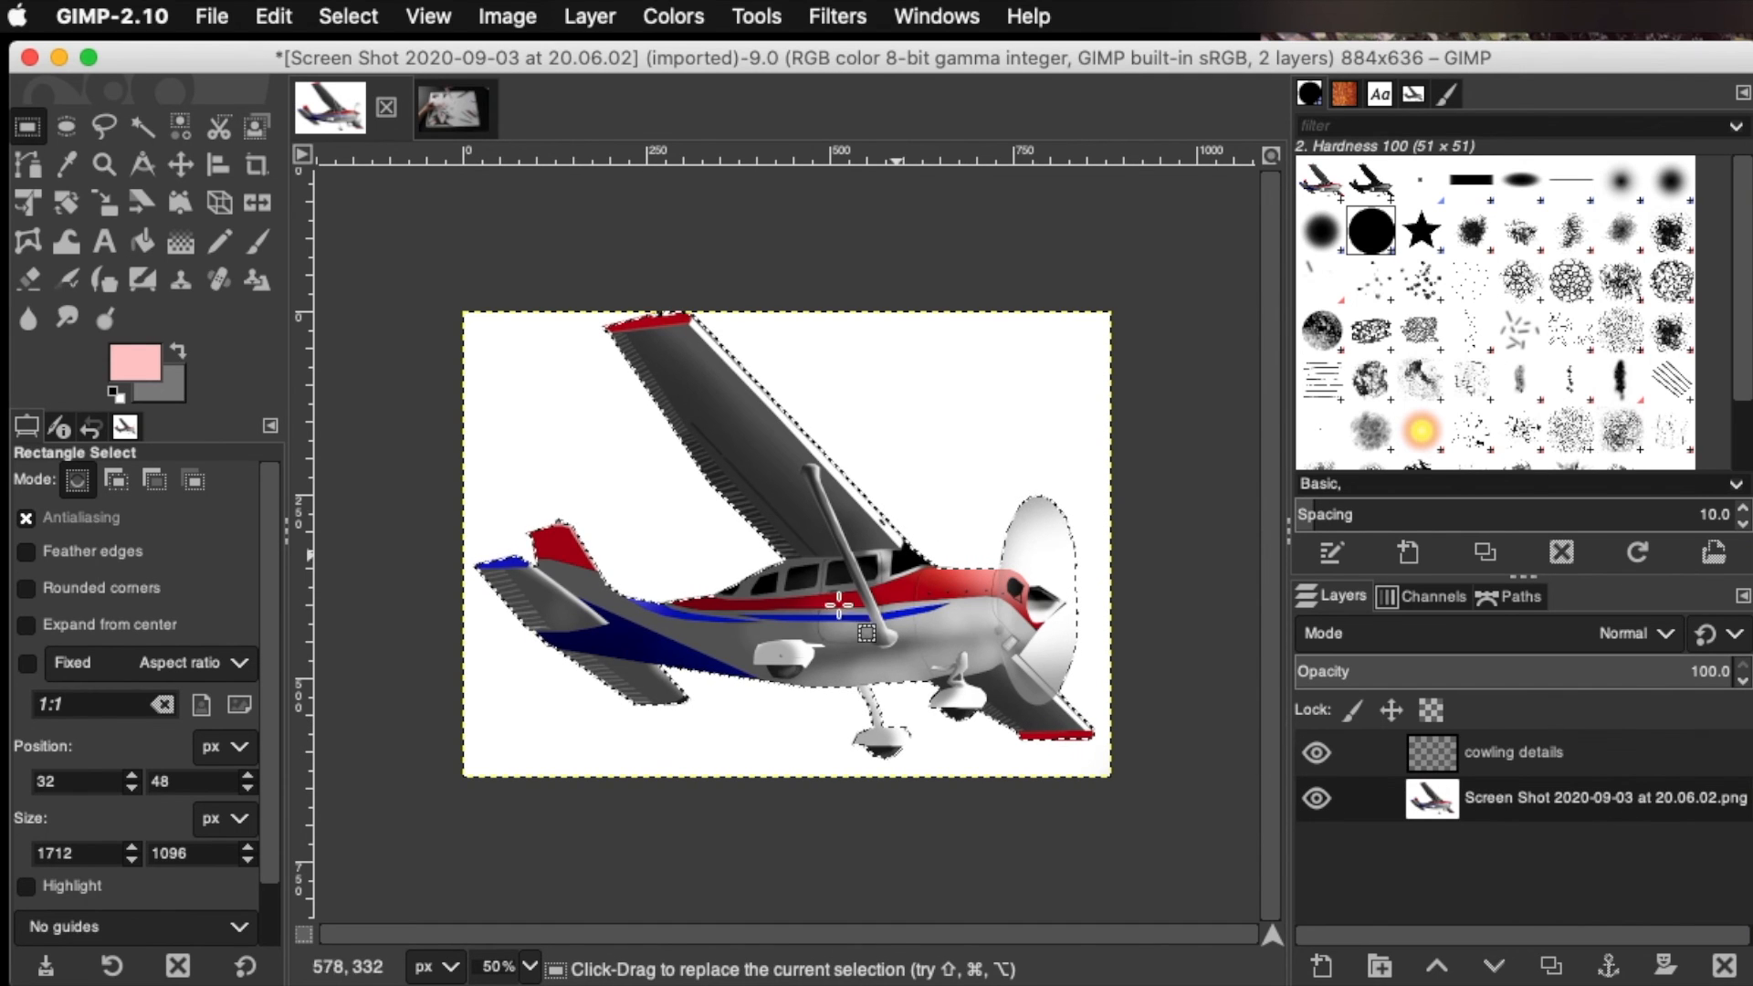
right_click(1518, 762)
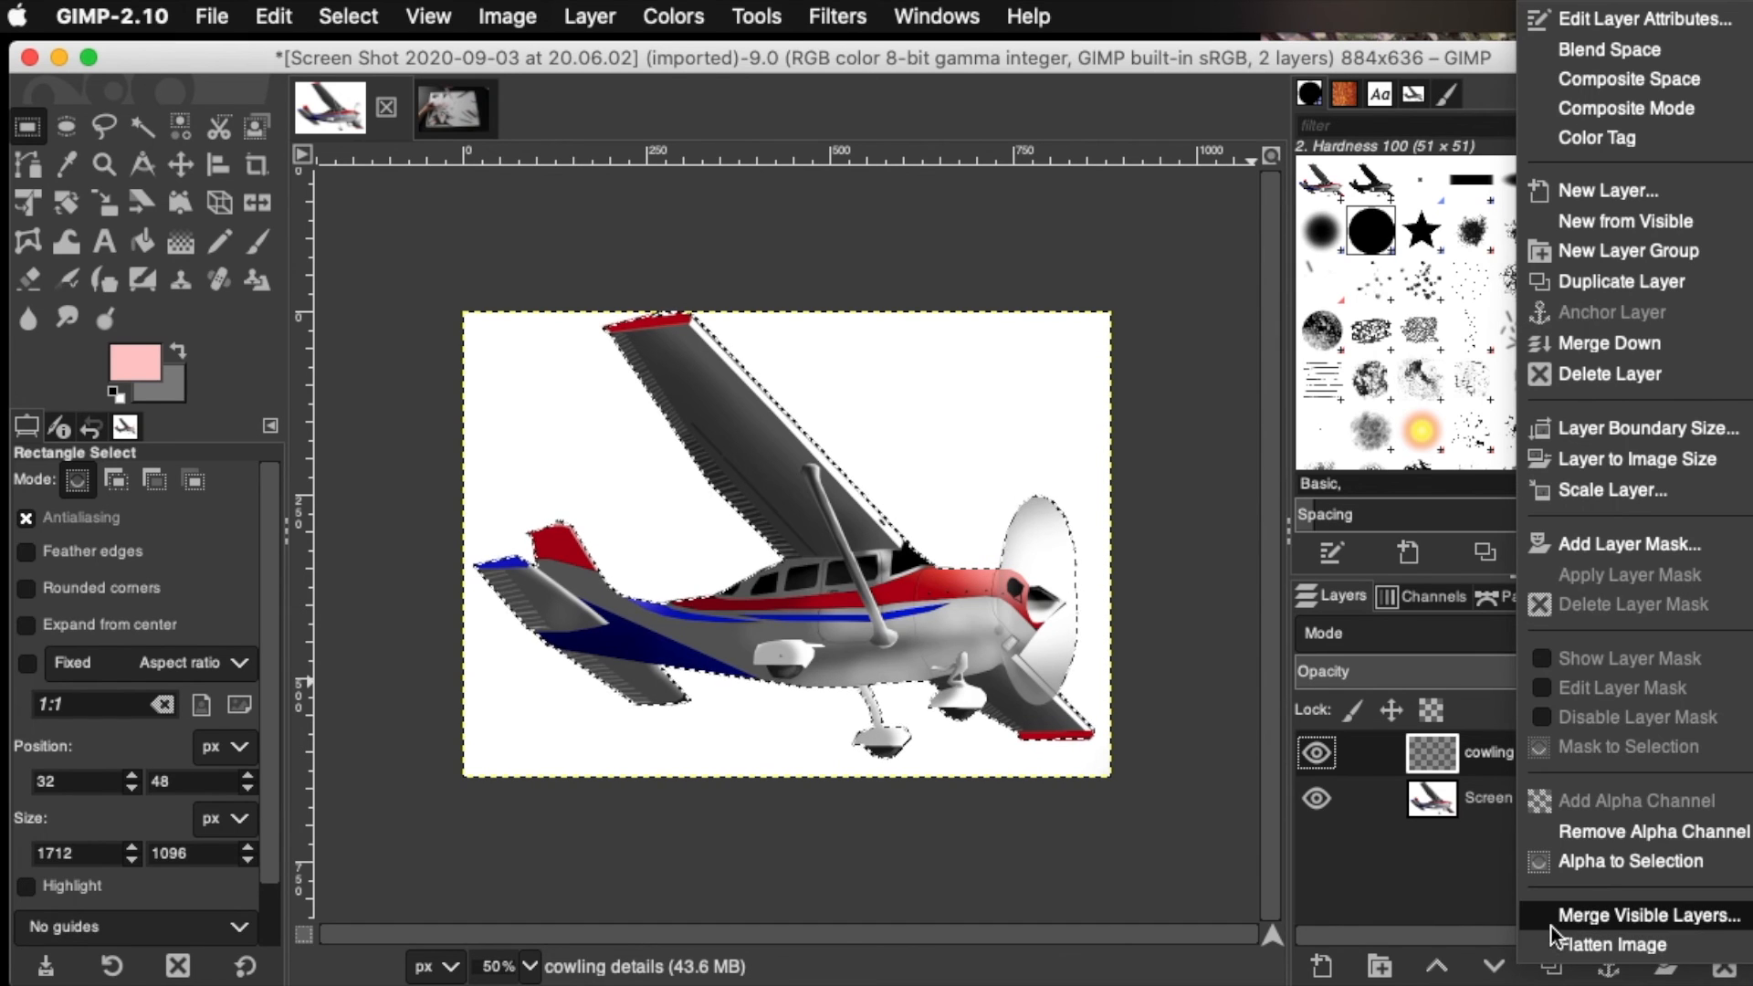
click(1434, 884)
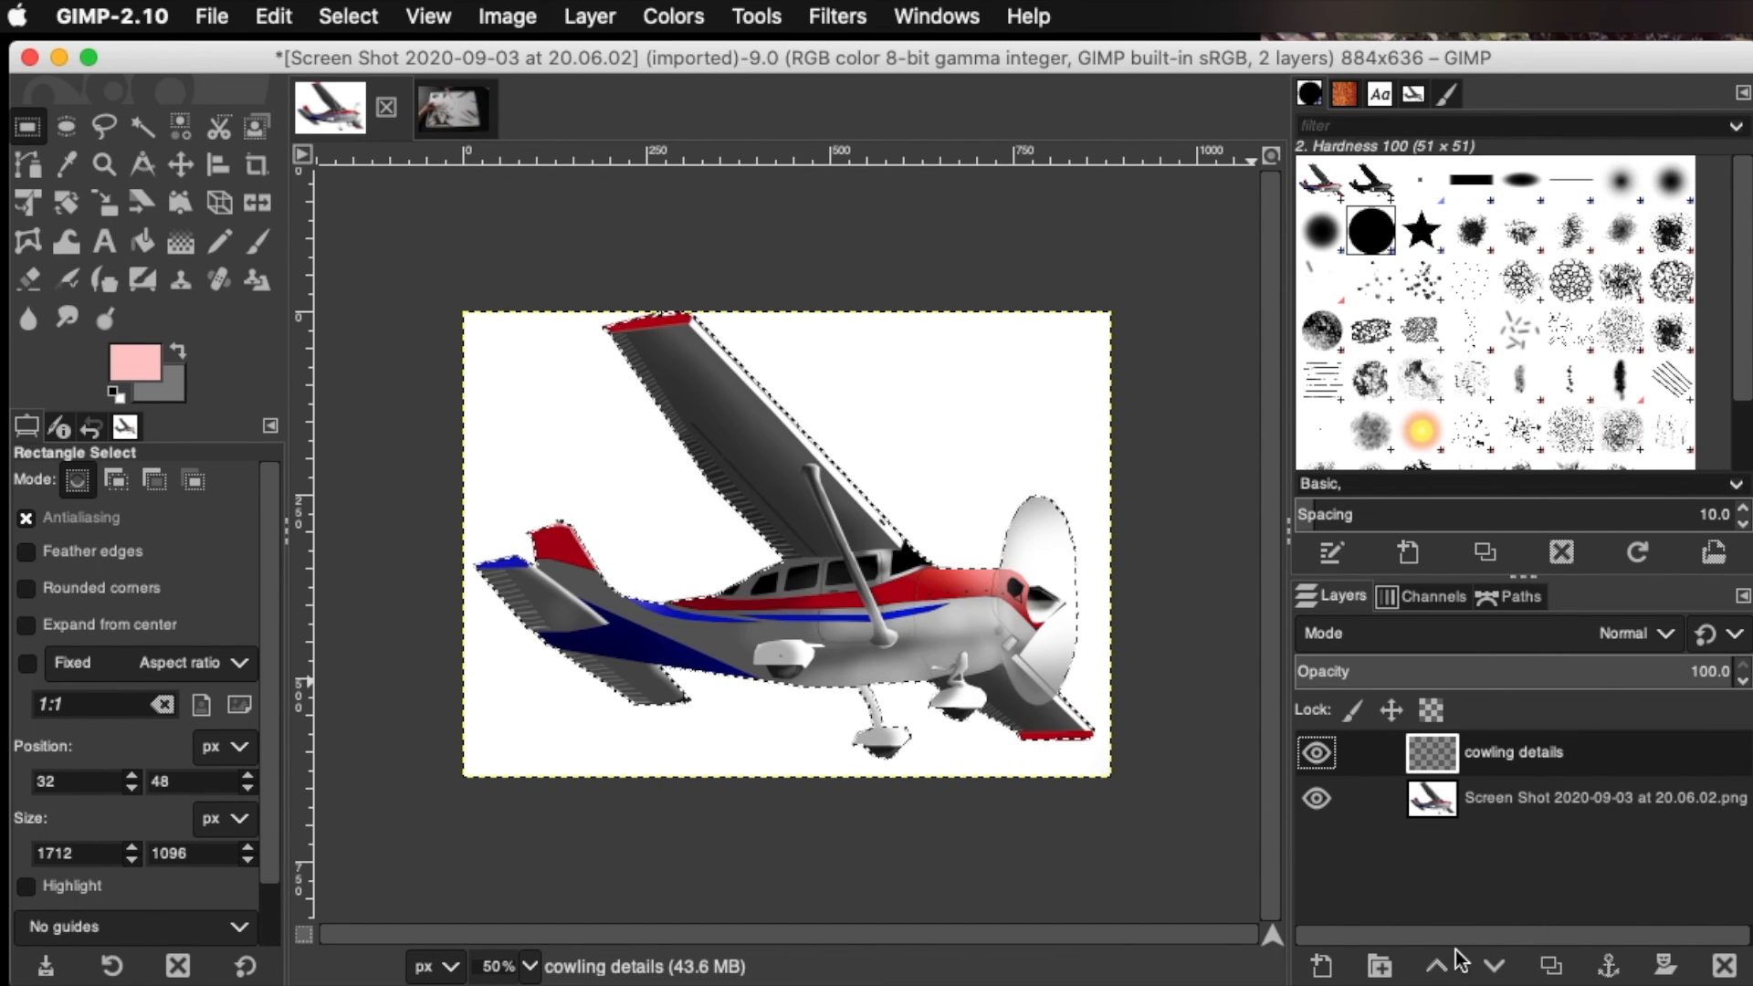
right_click(1525, 752)
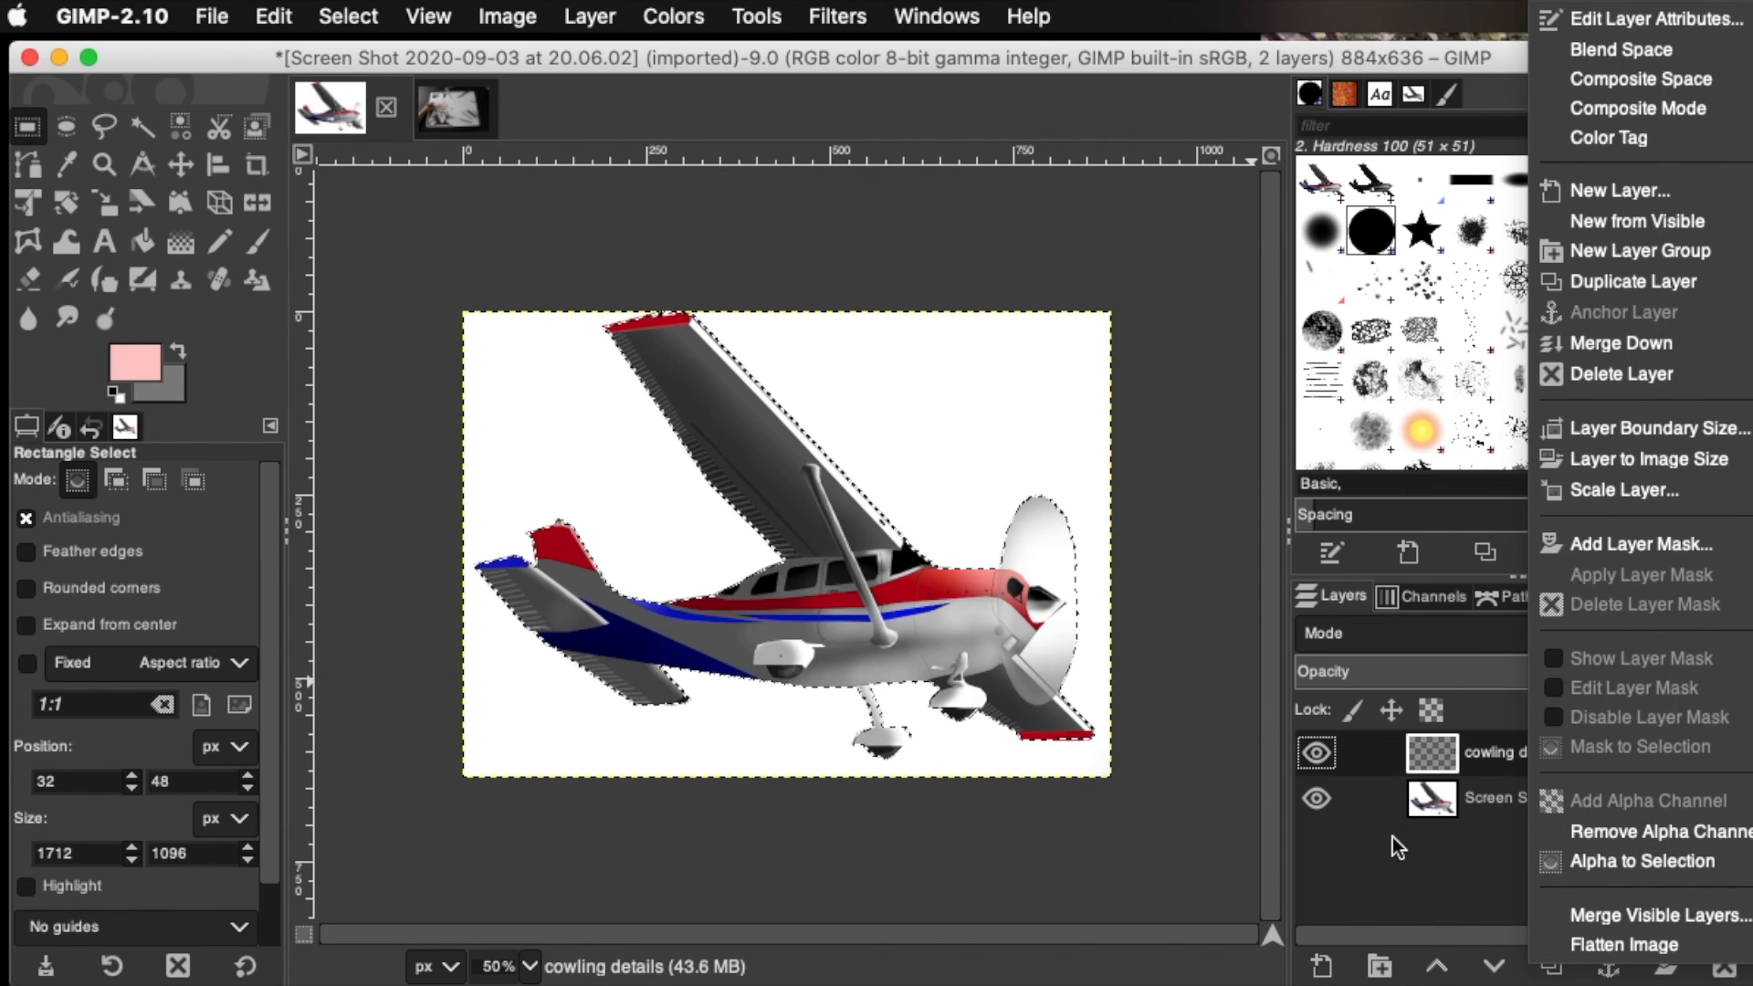
click(1618, 946)
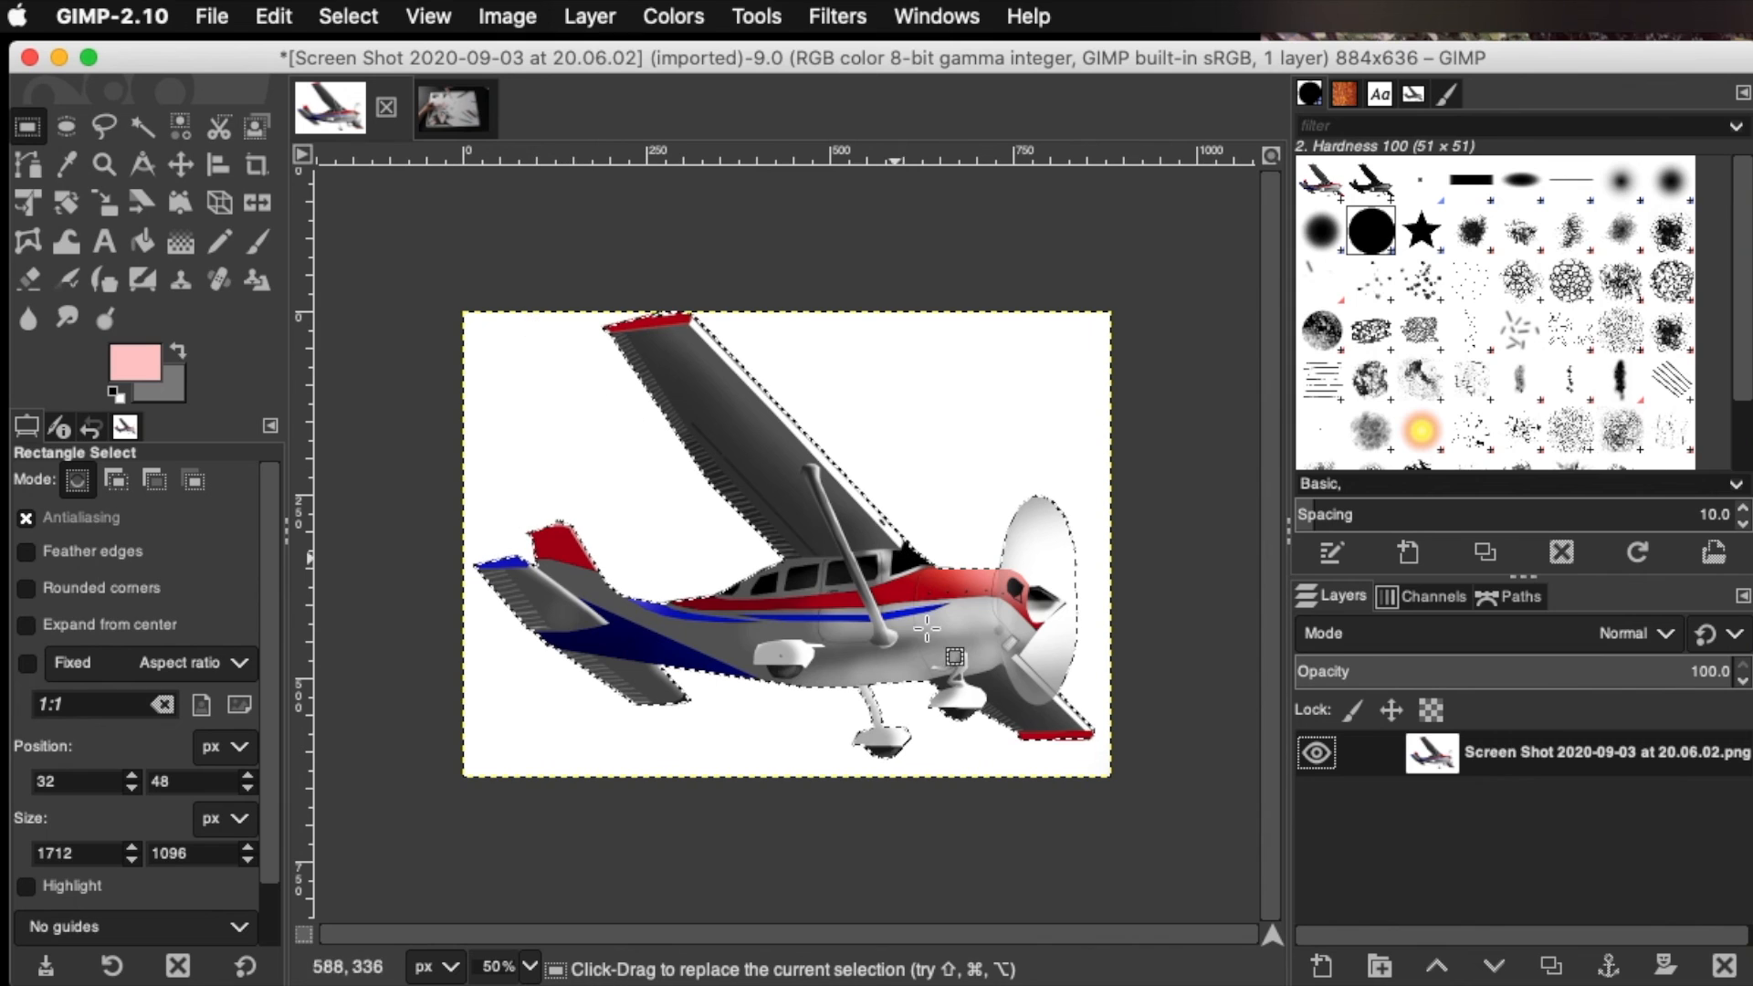
Cut the selected airplane and paste it as a new layer into the IMG_0119 flower drawing image
click(274, 16)
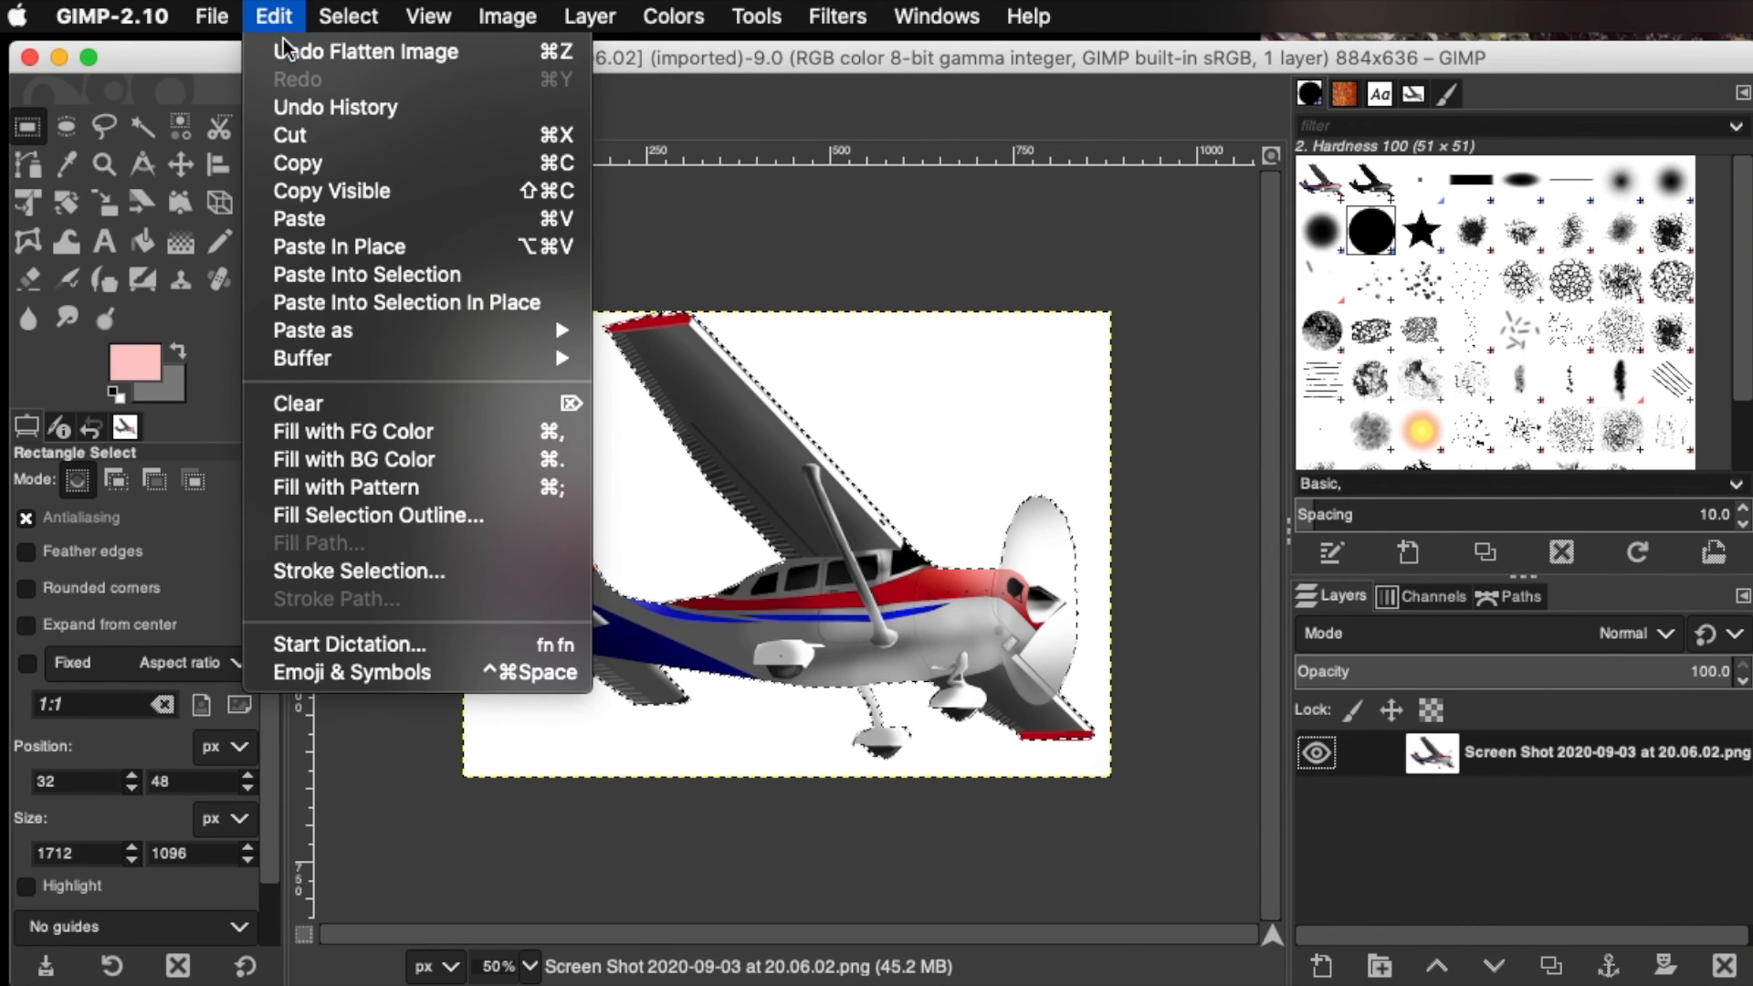
click(297, 139)
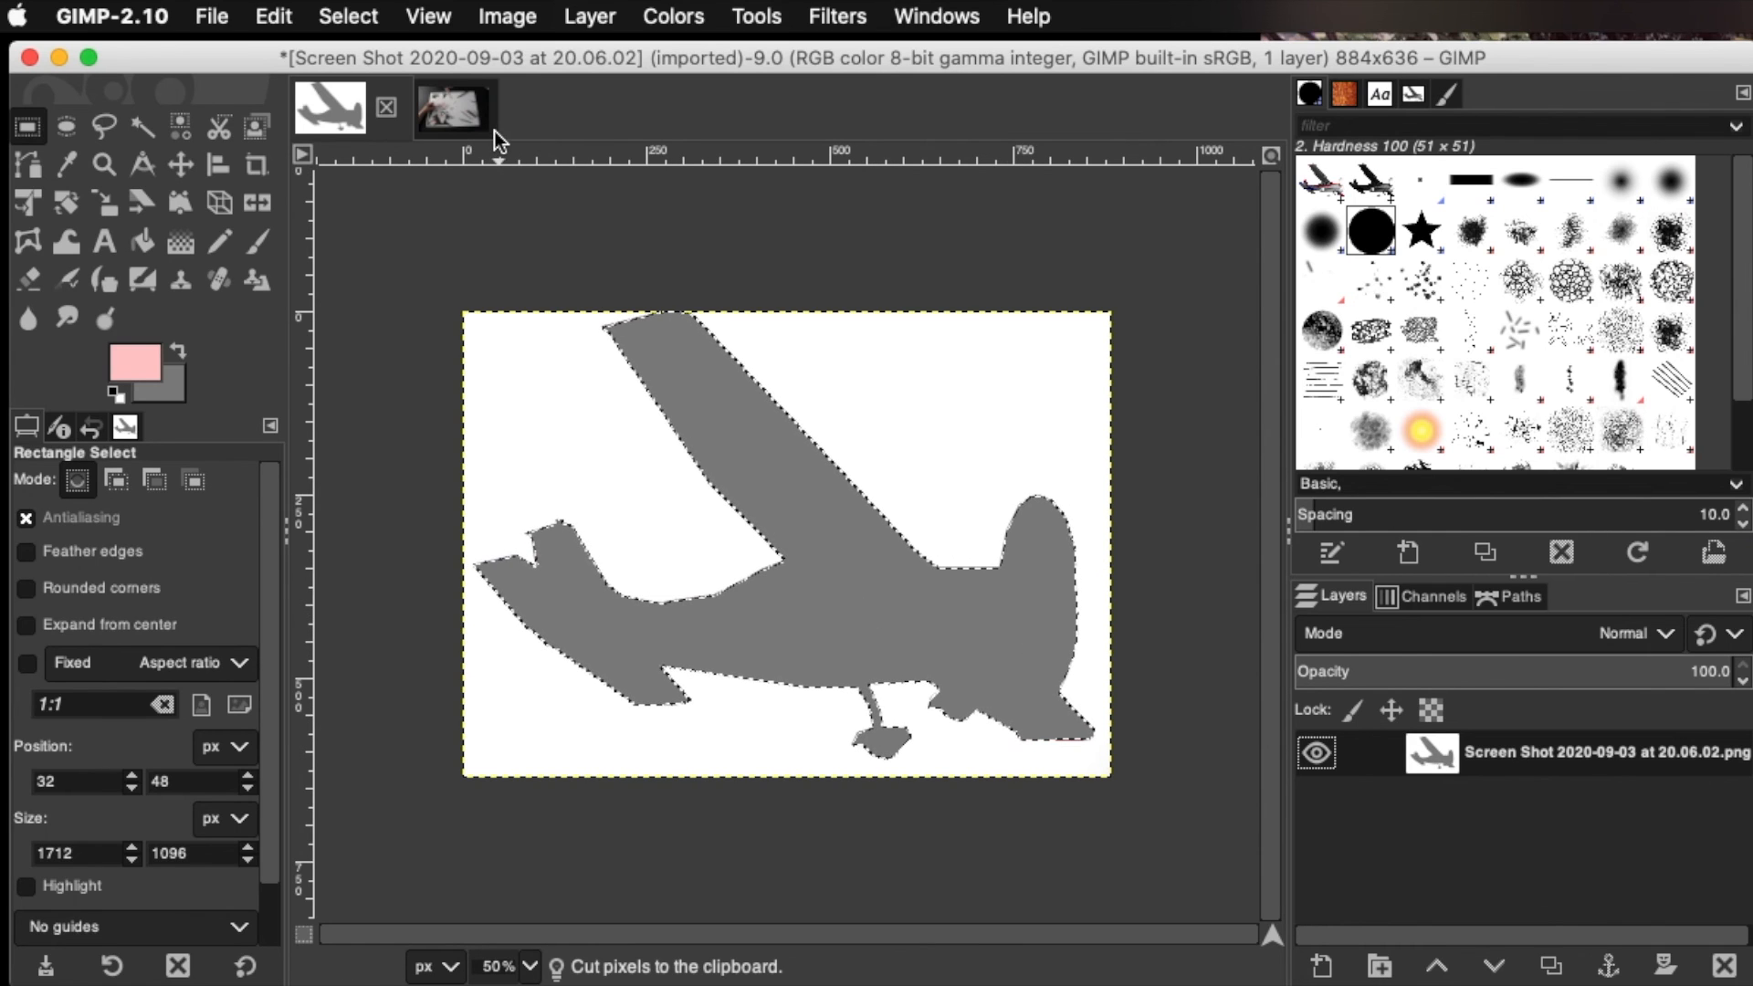
click(452, 111)
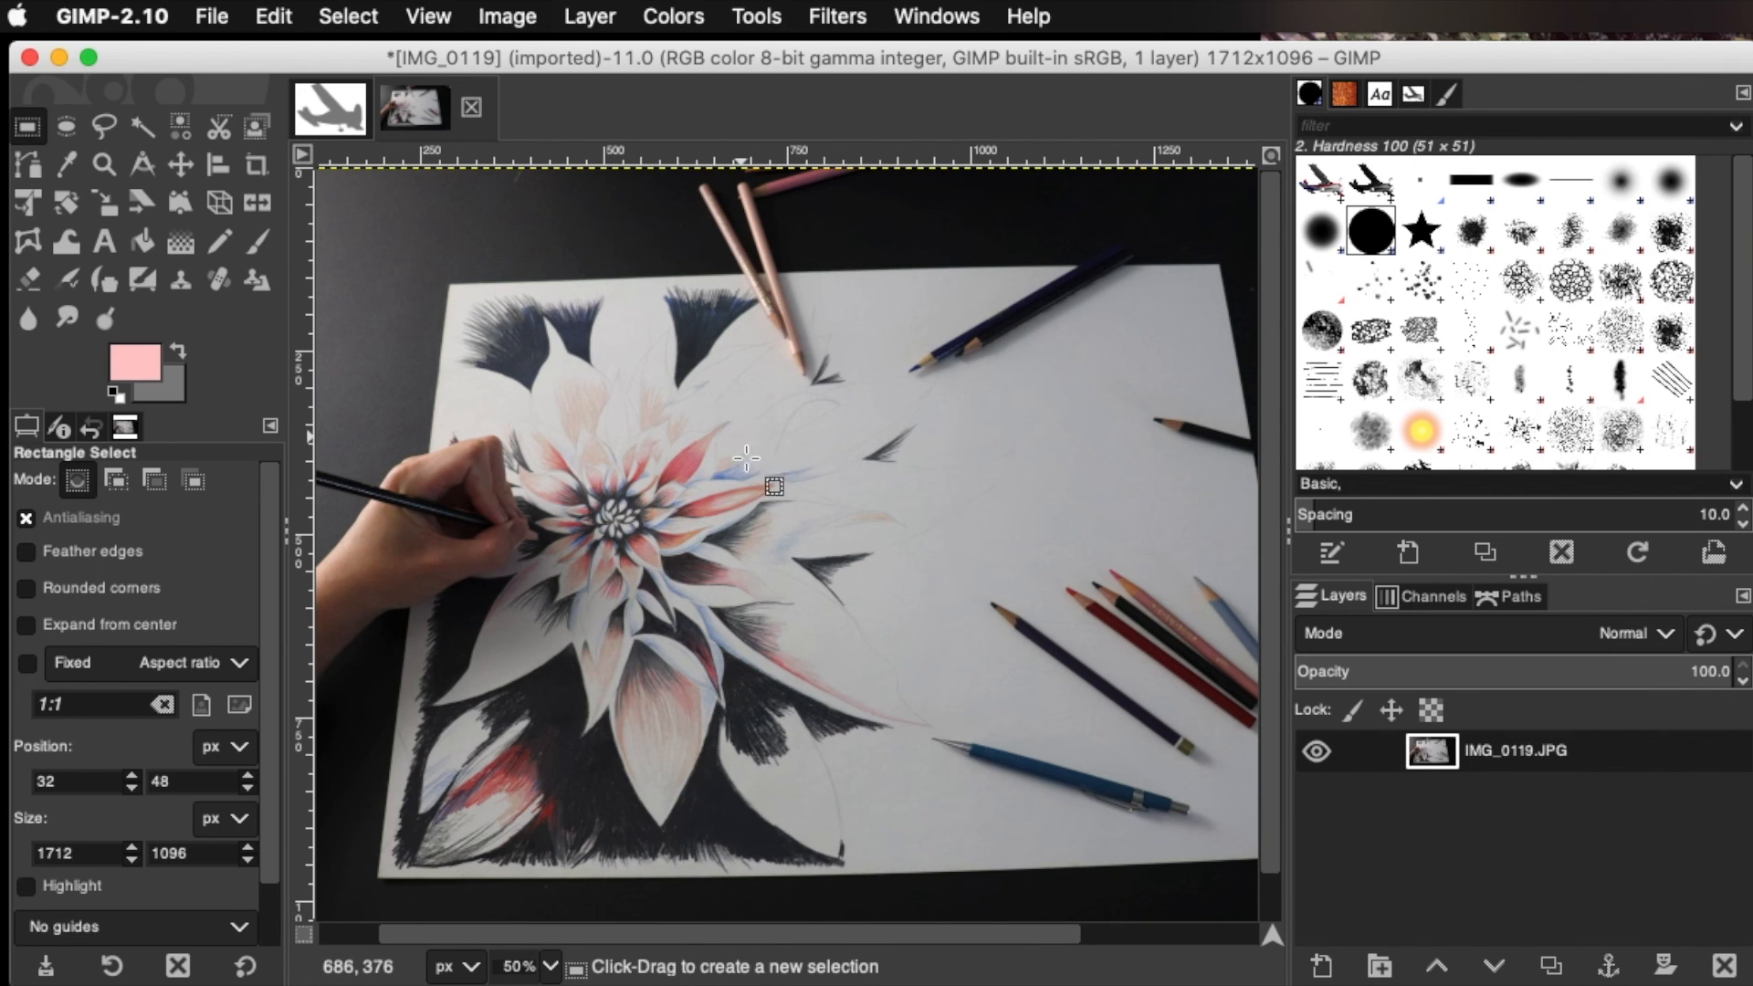
click(260, 11)
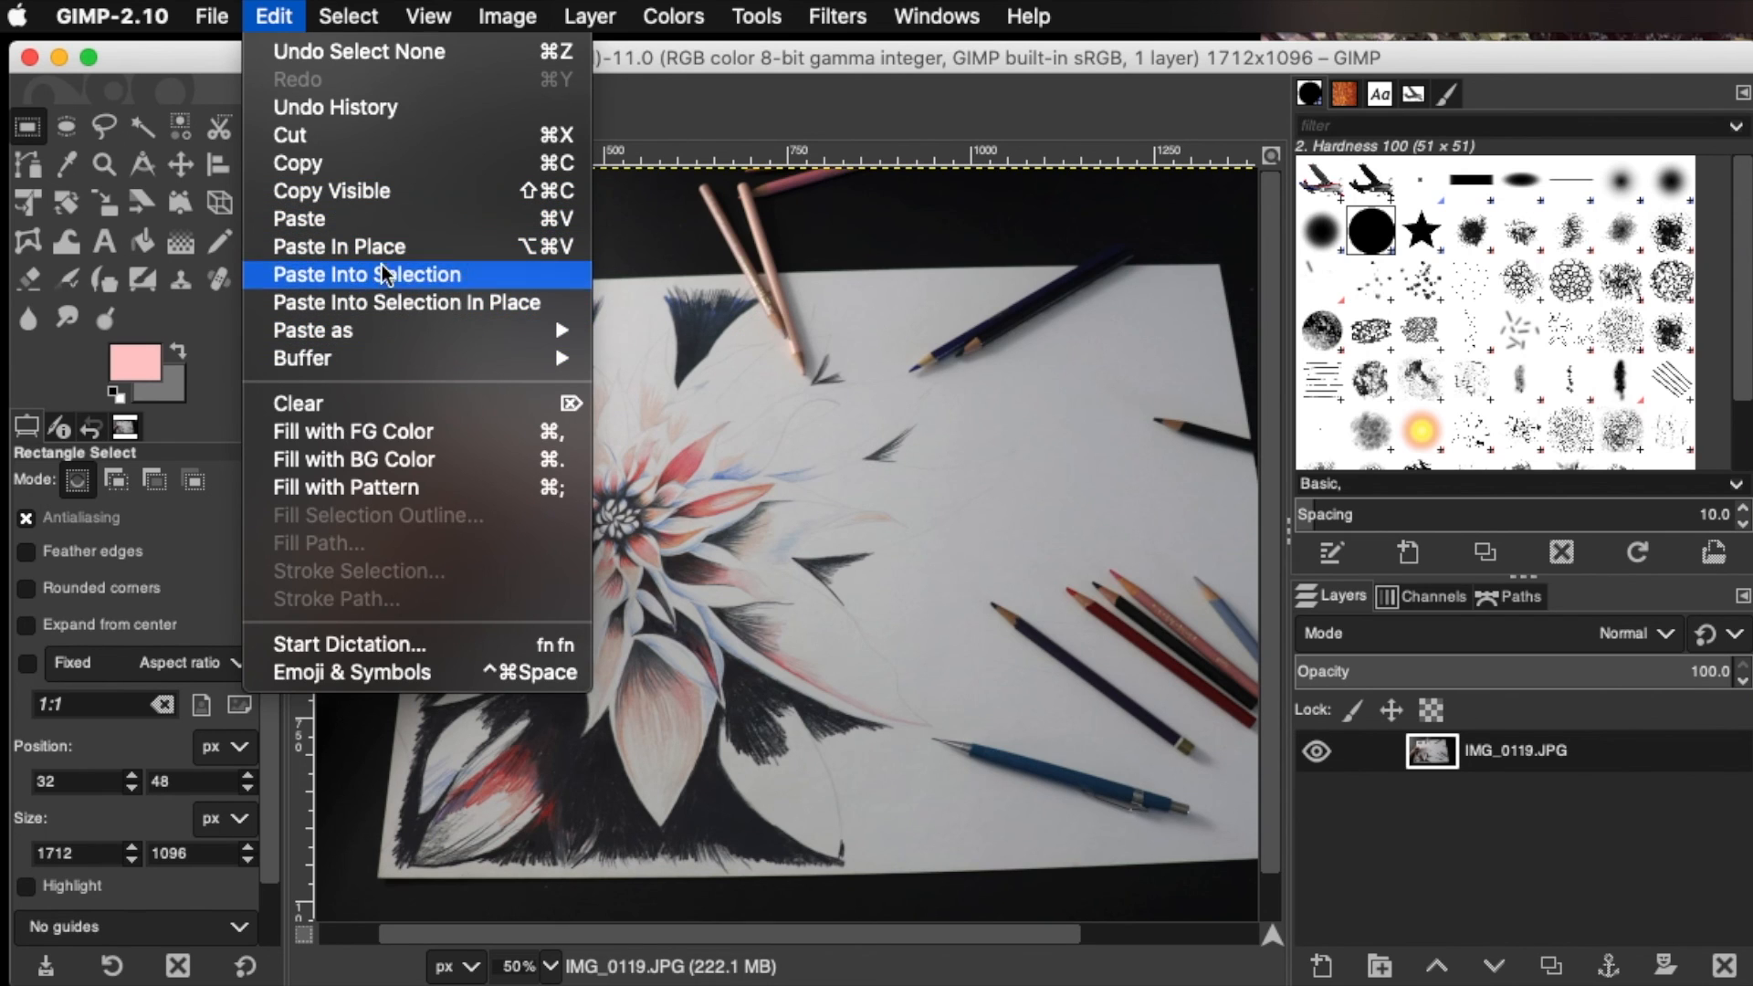
mouse_move(401, 338)
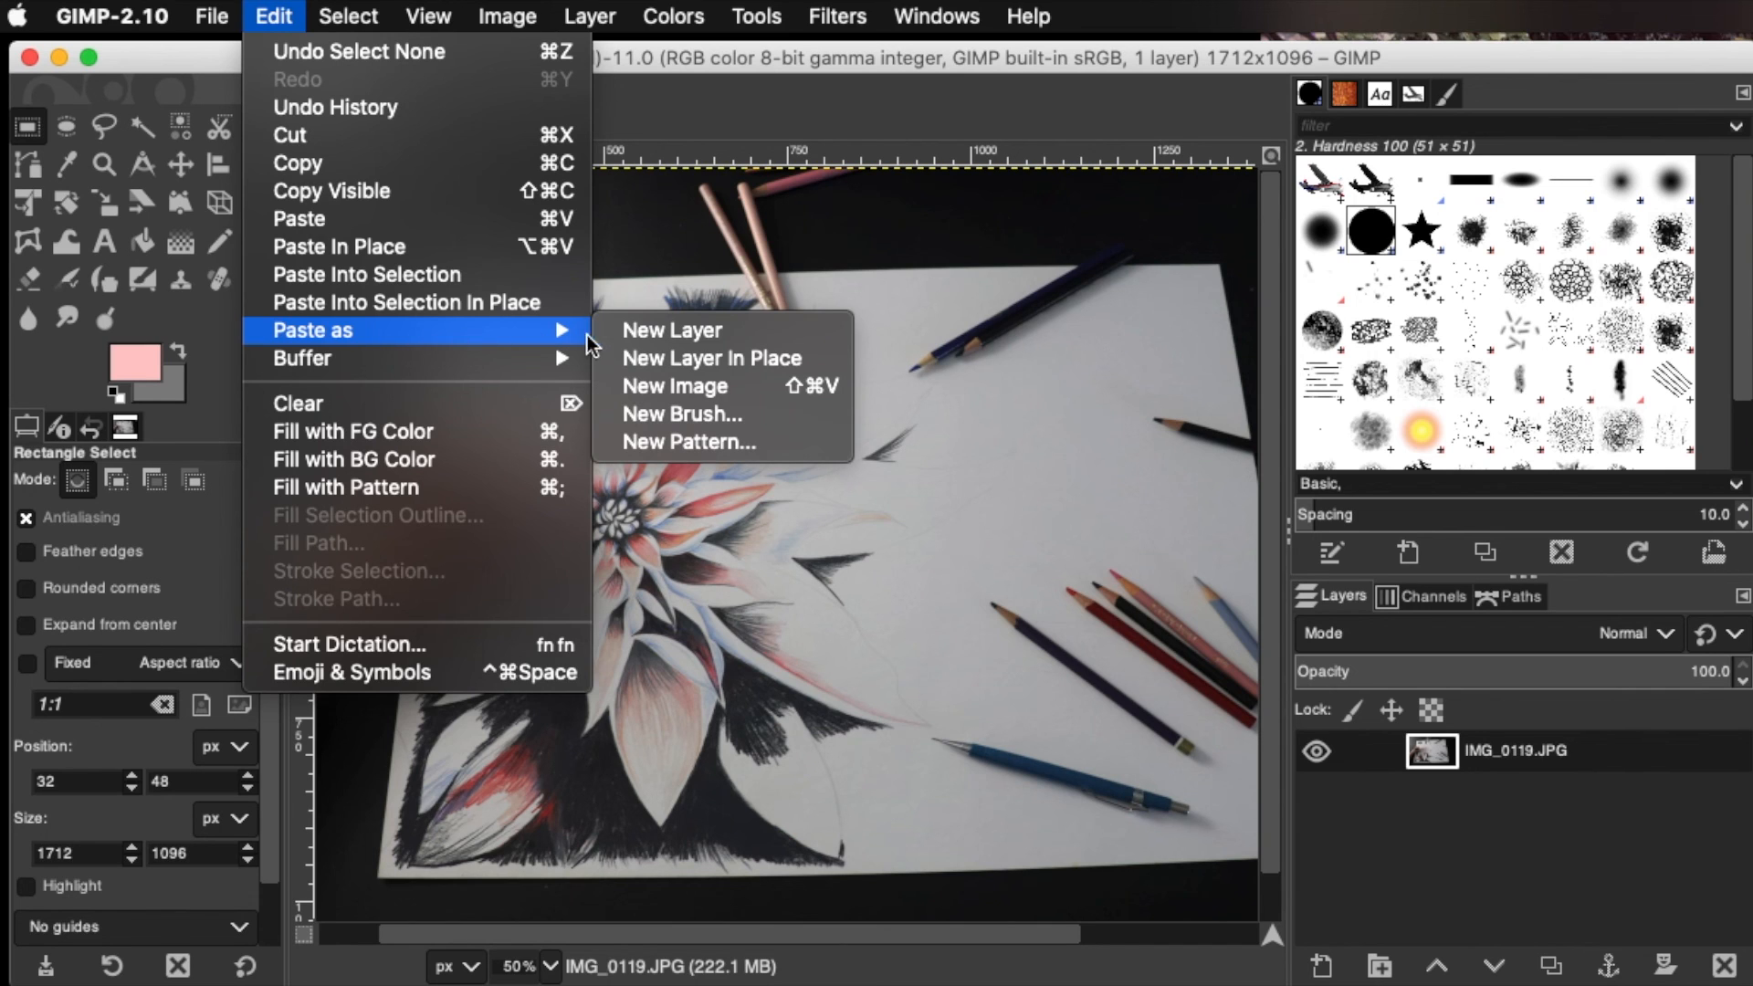
click(616, 331)
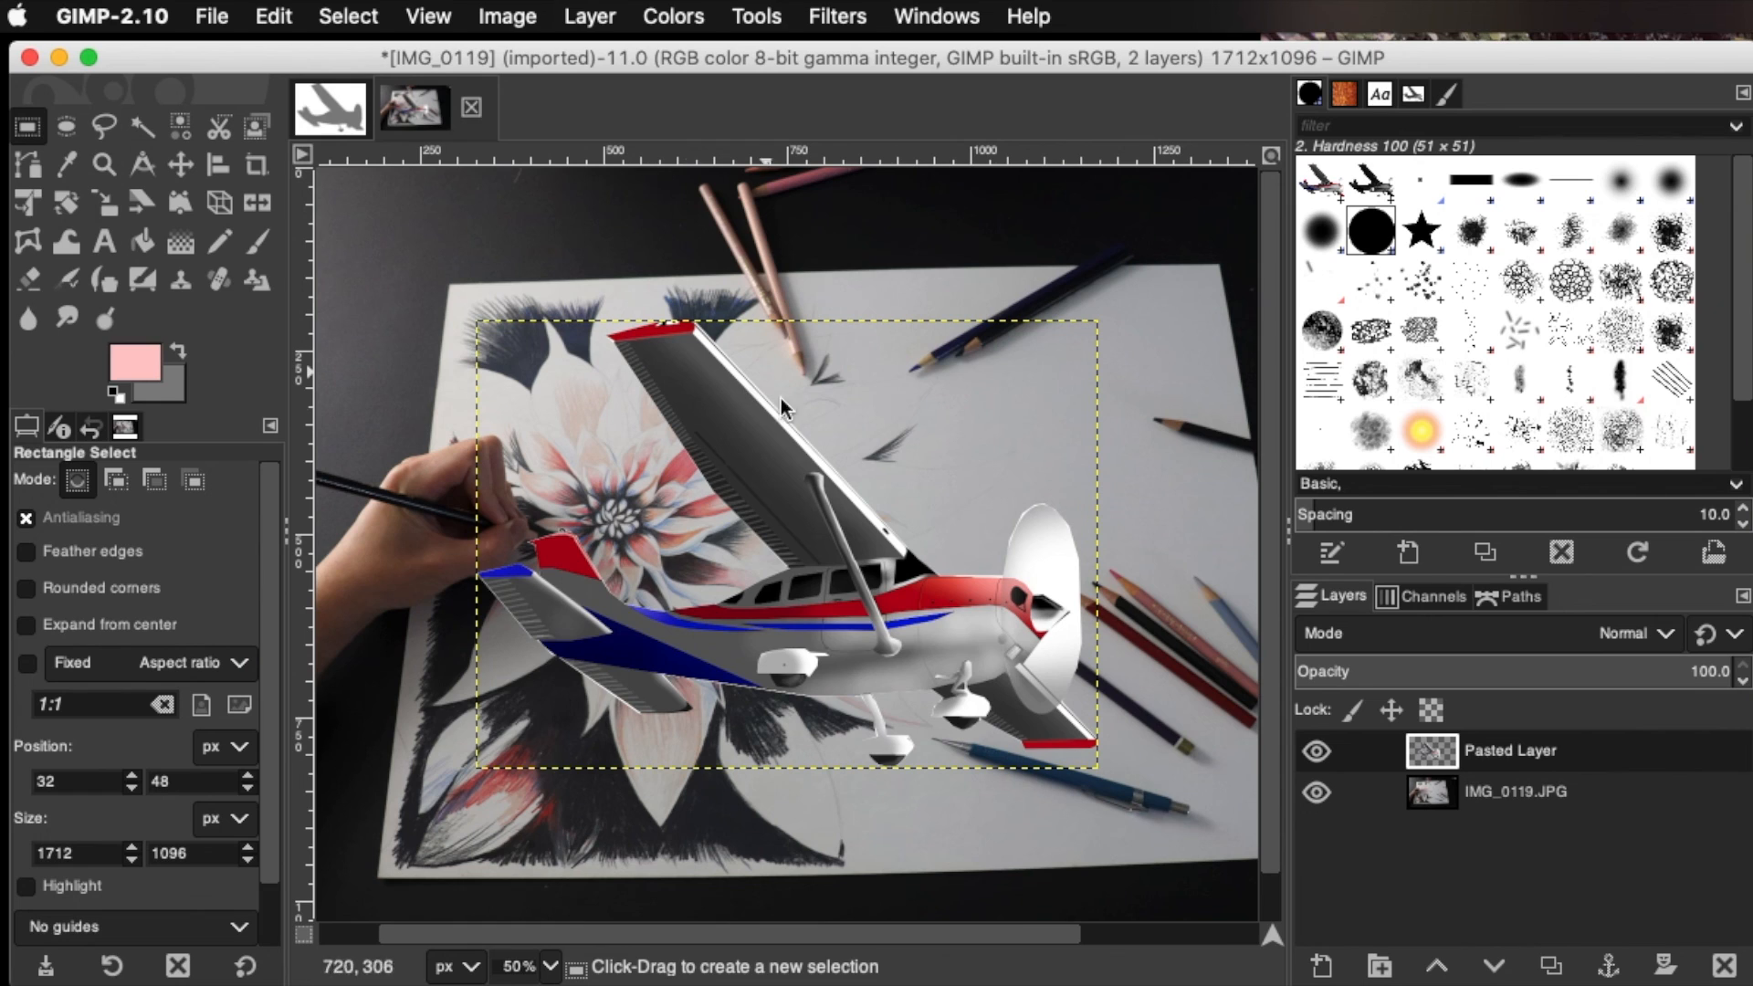
Rotate the pasted airplane layer by 16.43 degrees so its nose tilts downward
key(m)
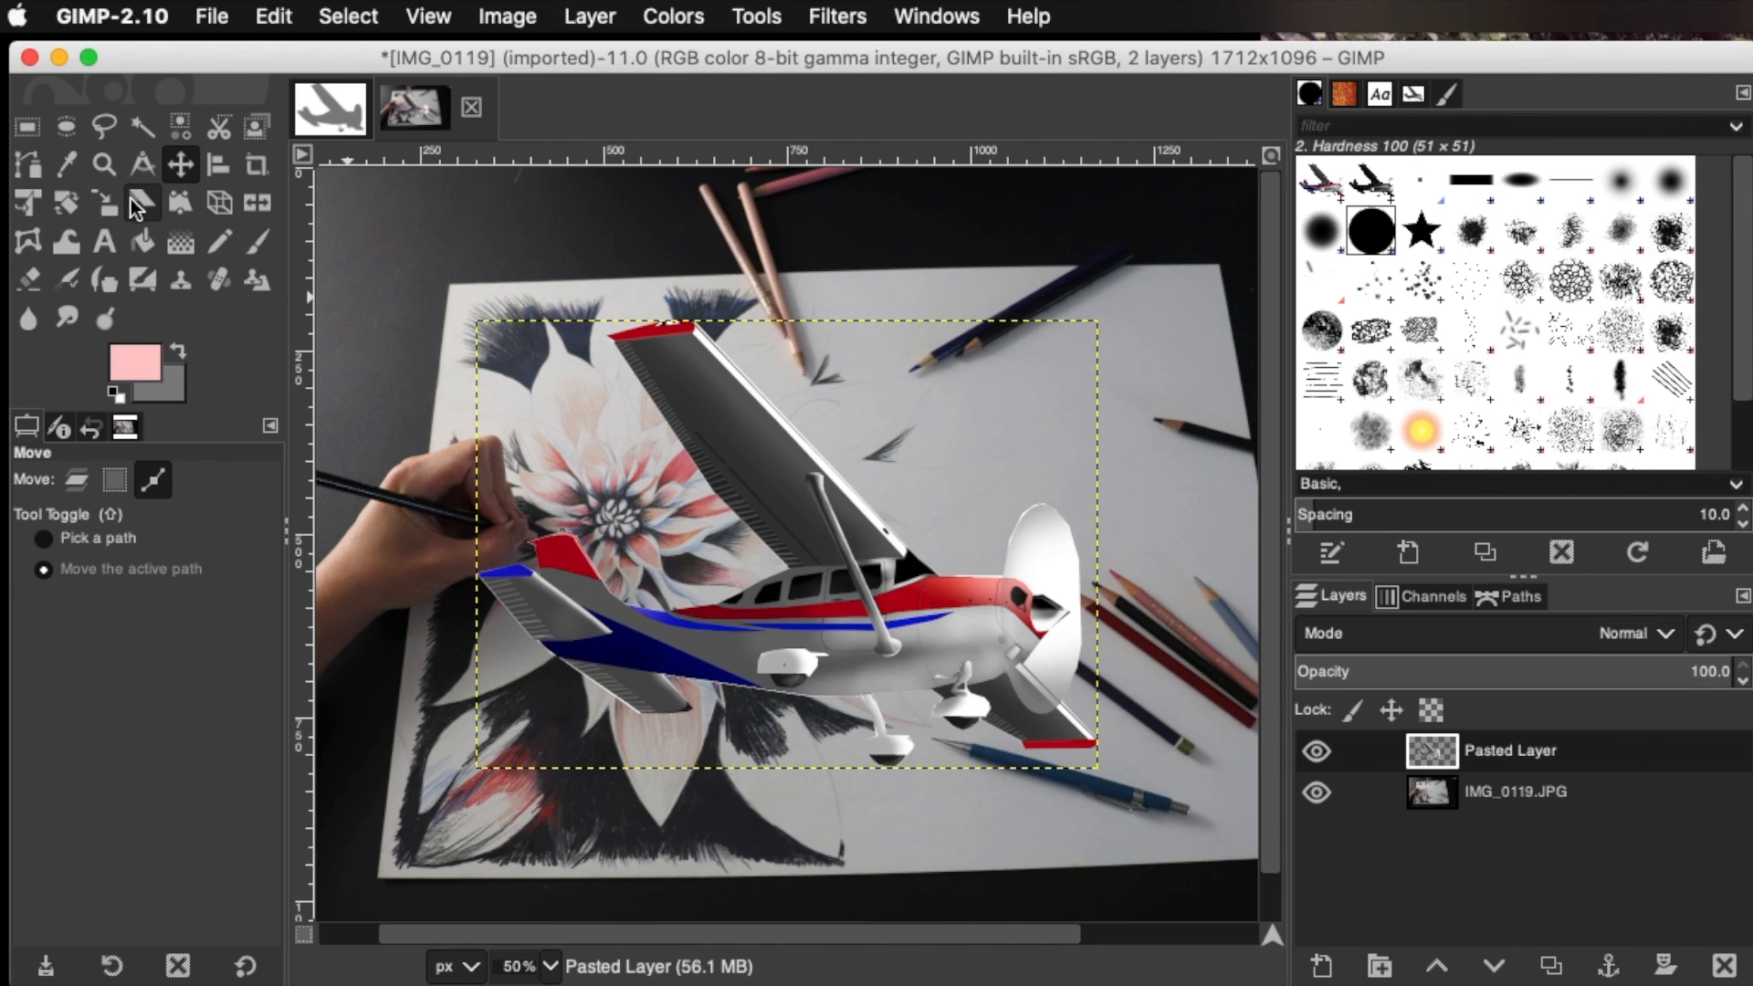
click(60, 209)
drag(939, 582, 748, 514)
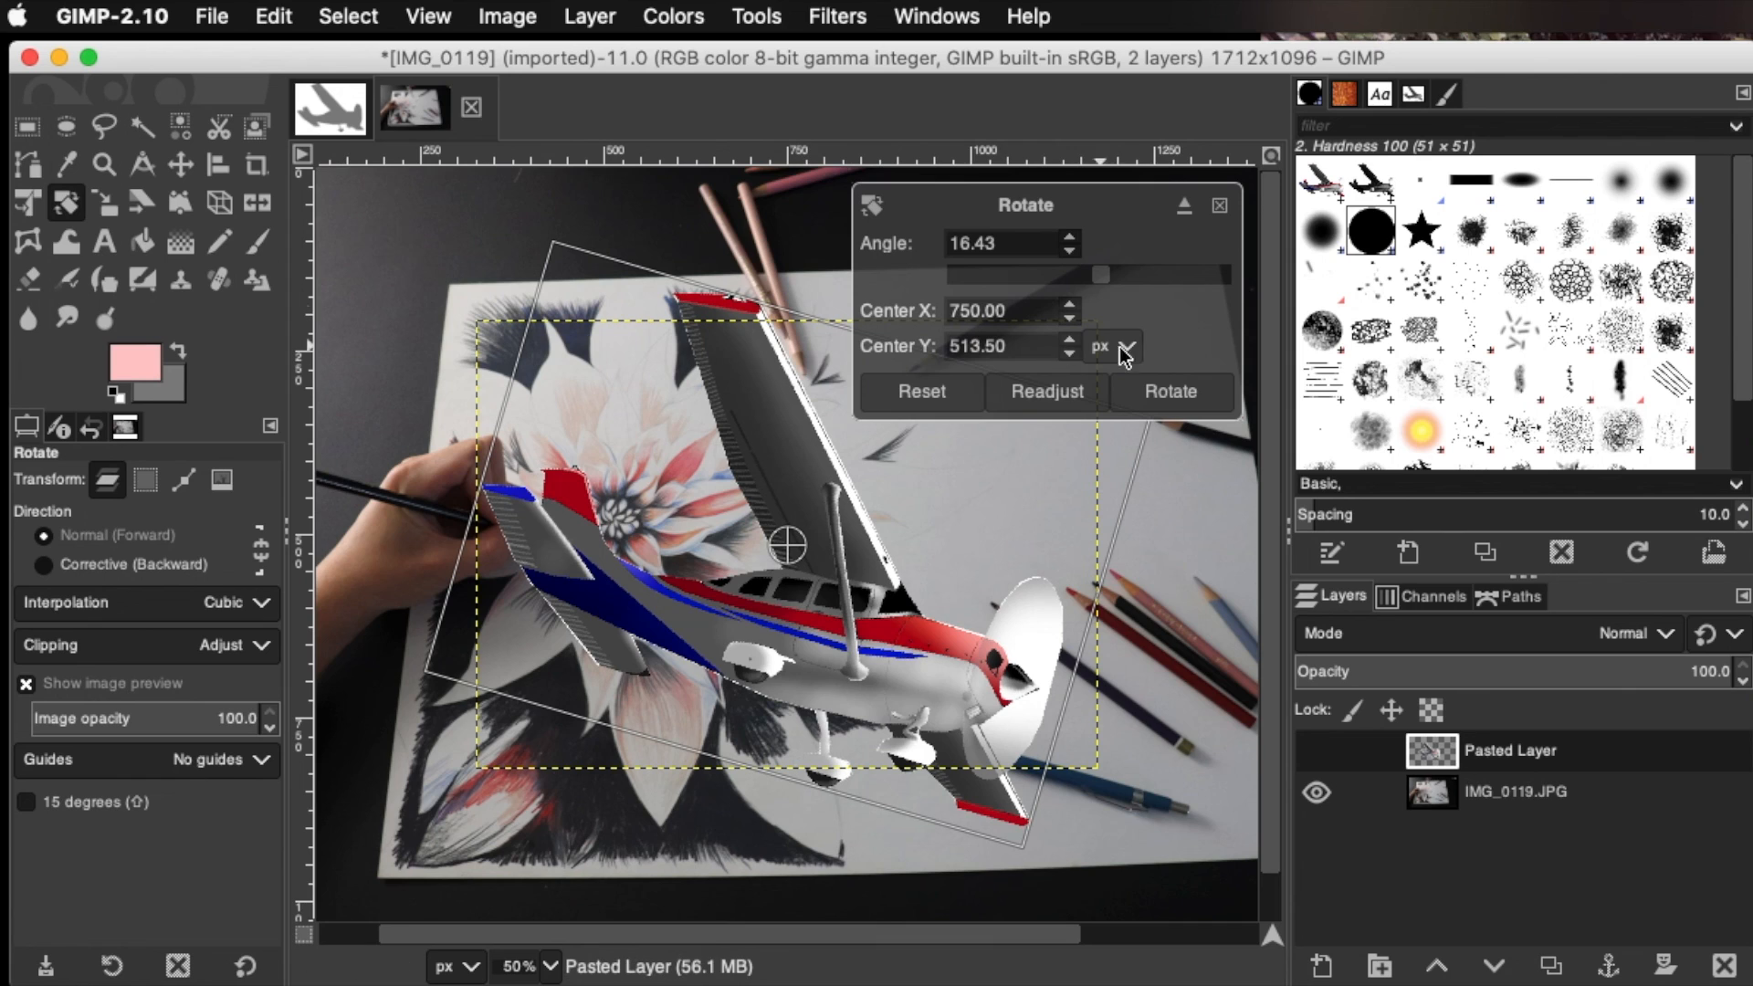
click(1149, 392)
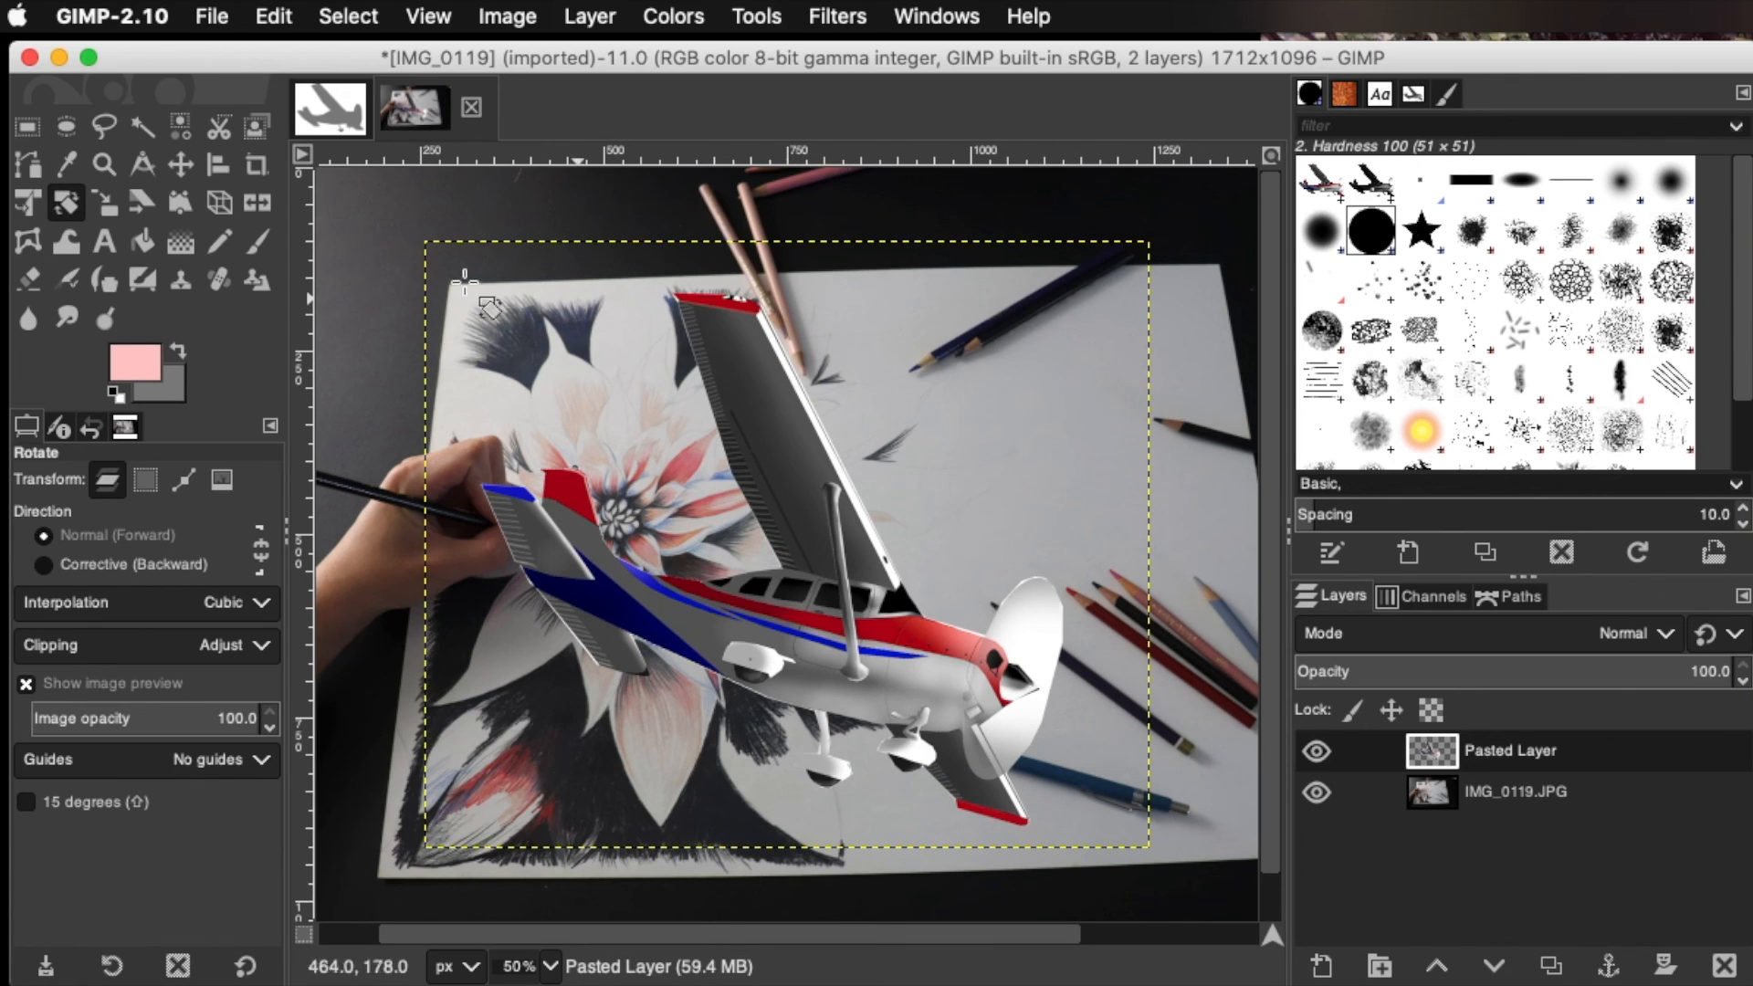
Scale the pasted airplane layer down to about half its size, keeping its aspect ratio
click(101, 211)
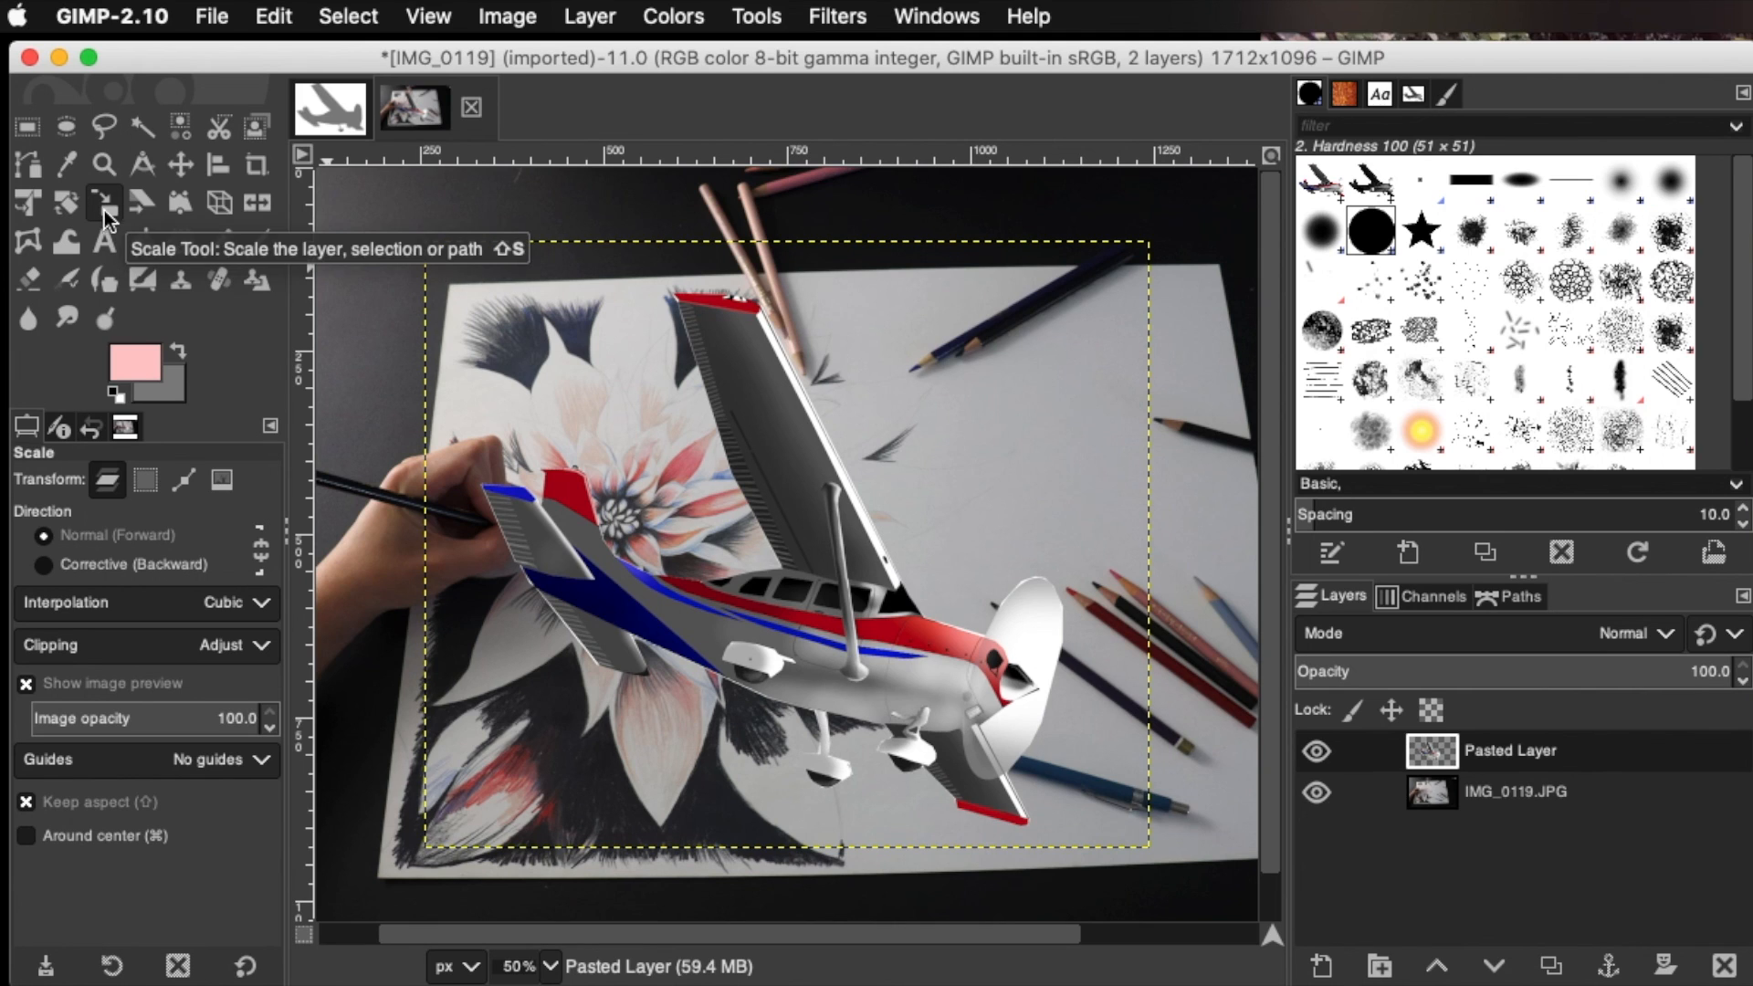
click(829, 552)
drag(1200, 860, 849, 496)
click(1167, 351)
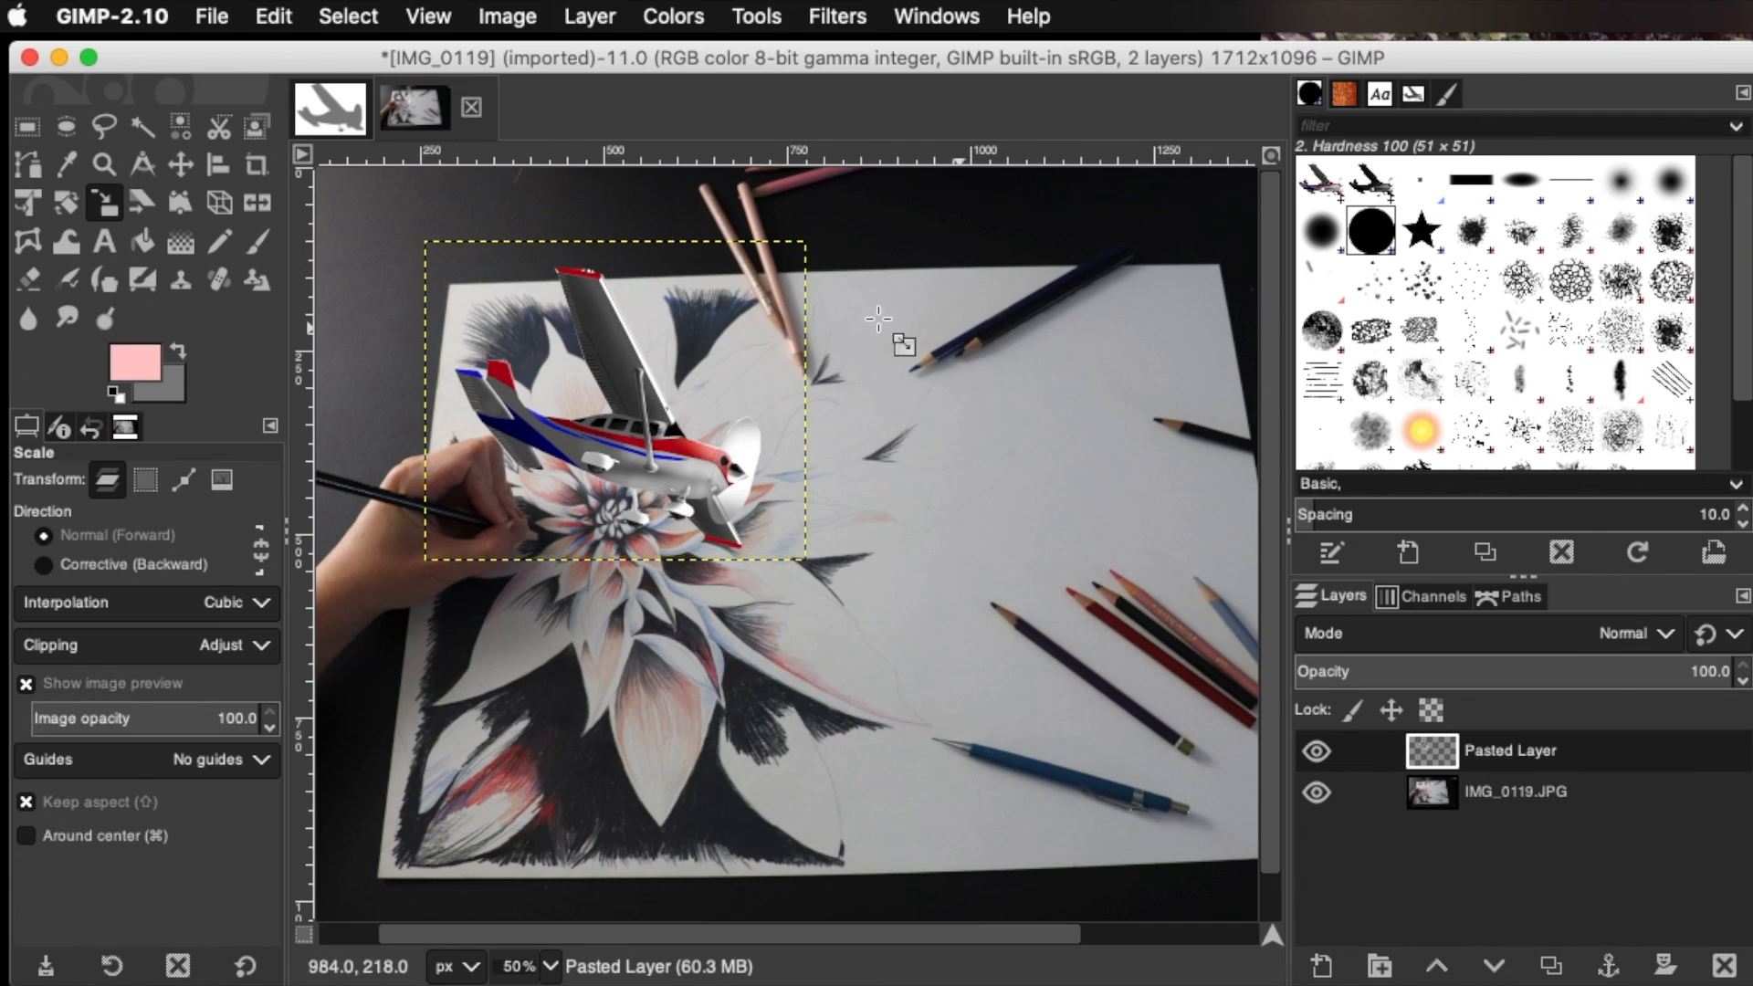
Distort the airplane layer with Unified Transform by pulling its lower-right corner outward to the right
click(27, 203)
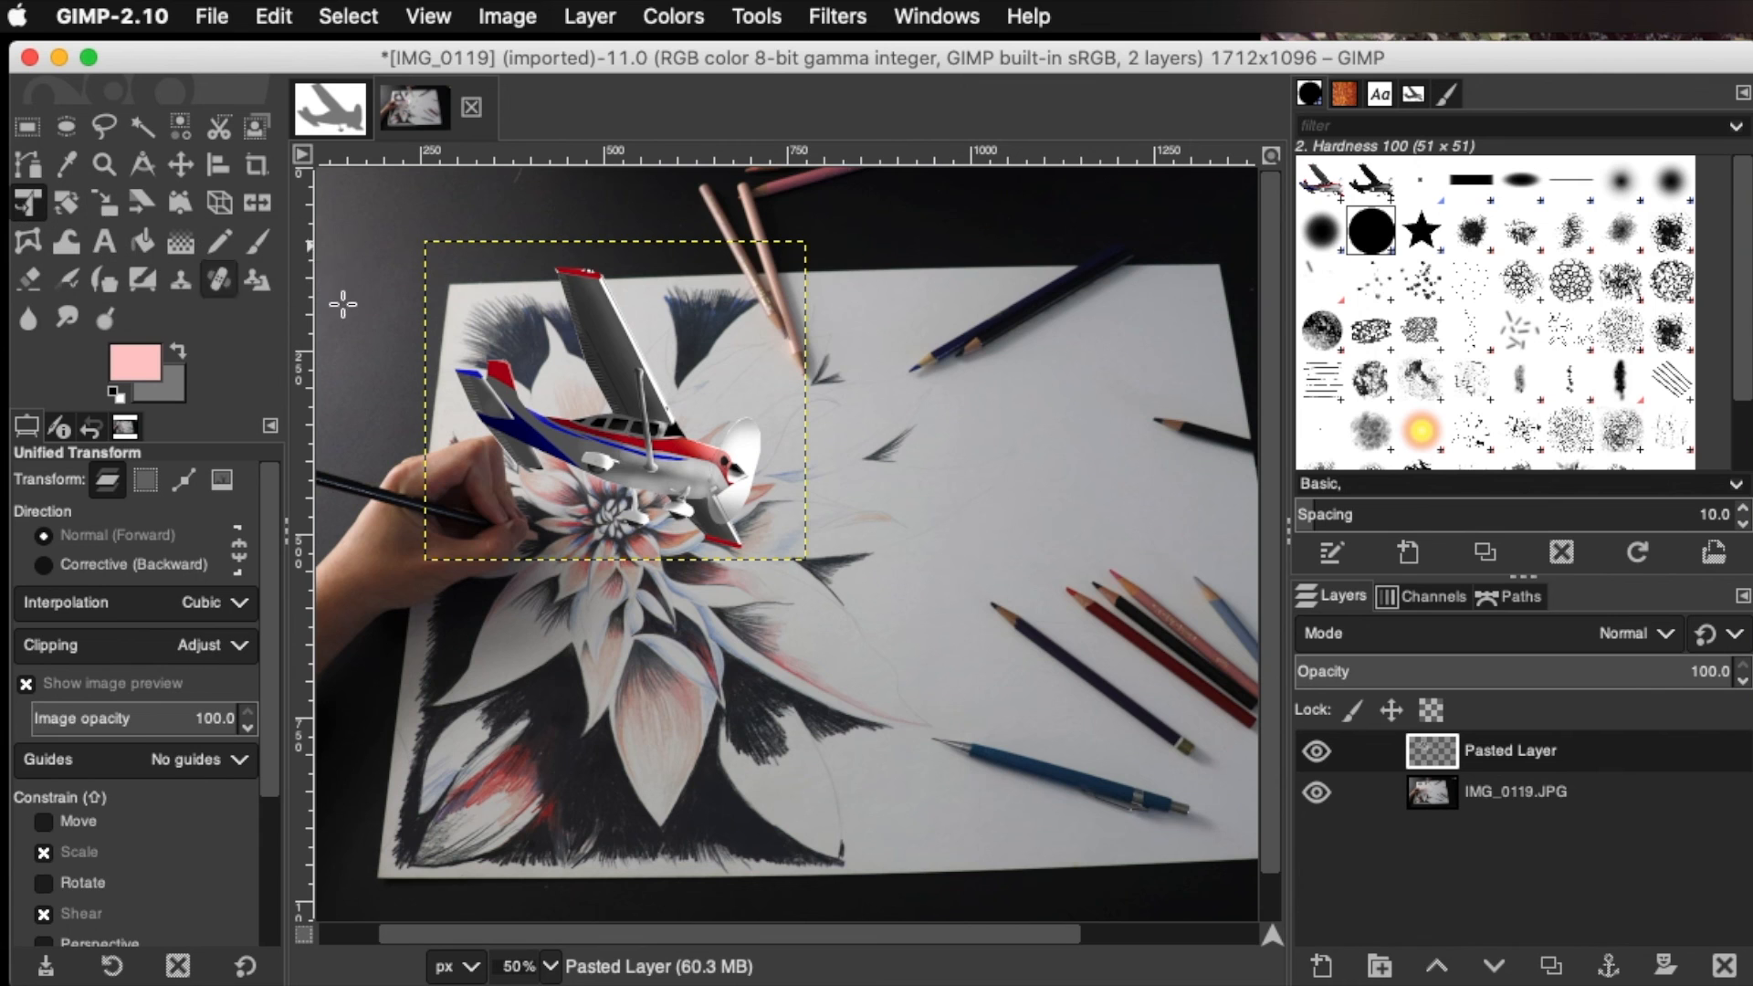
click(625, 448)
drag(787, 569, 904, 549)
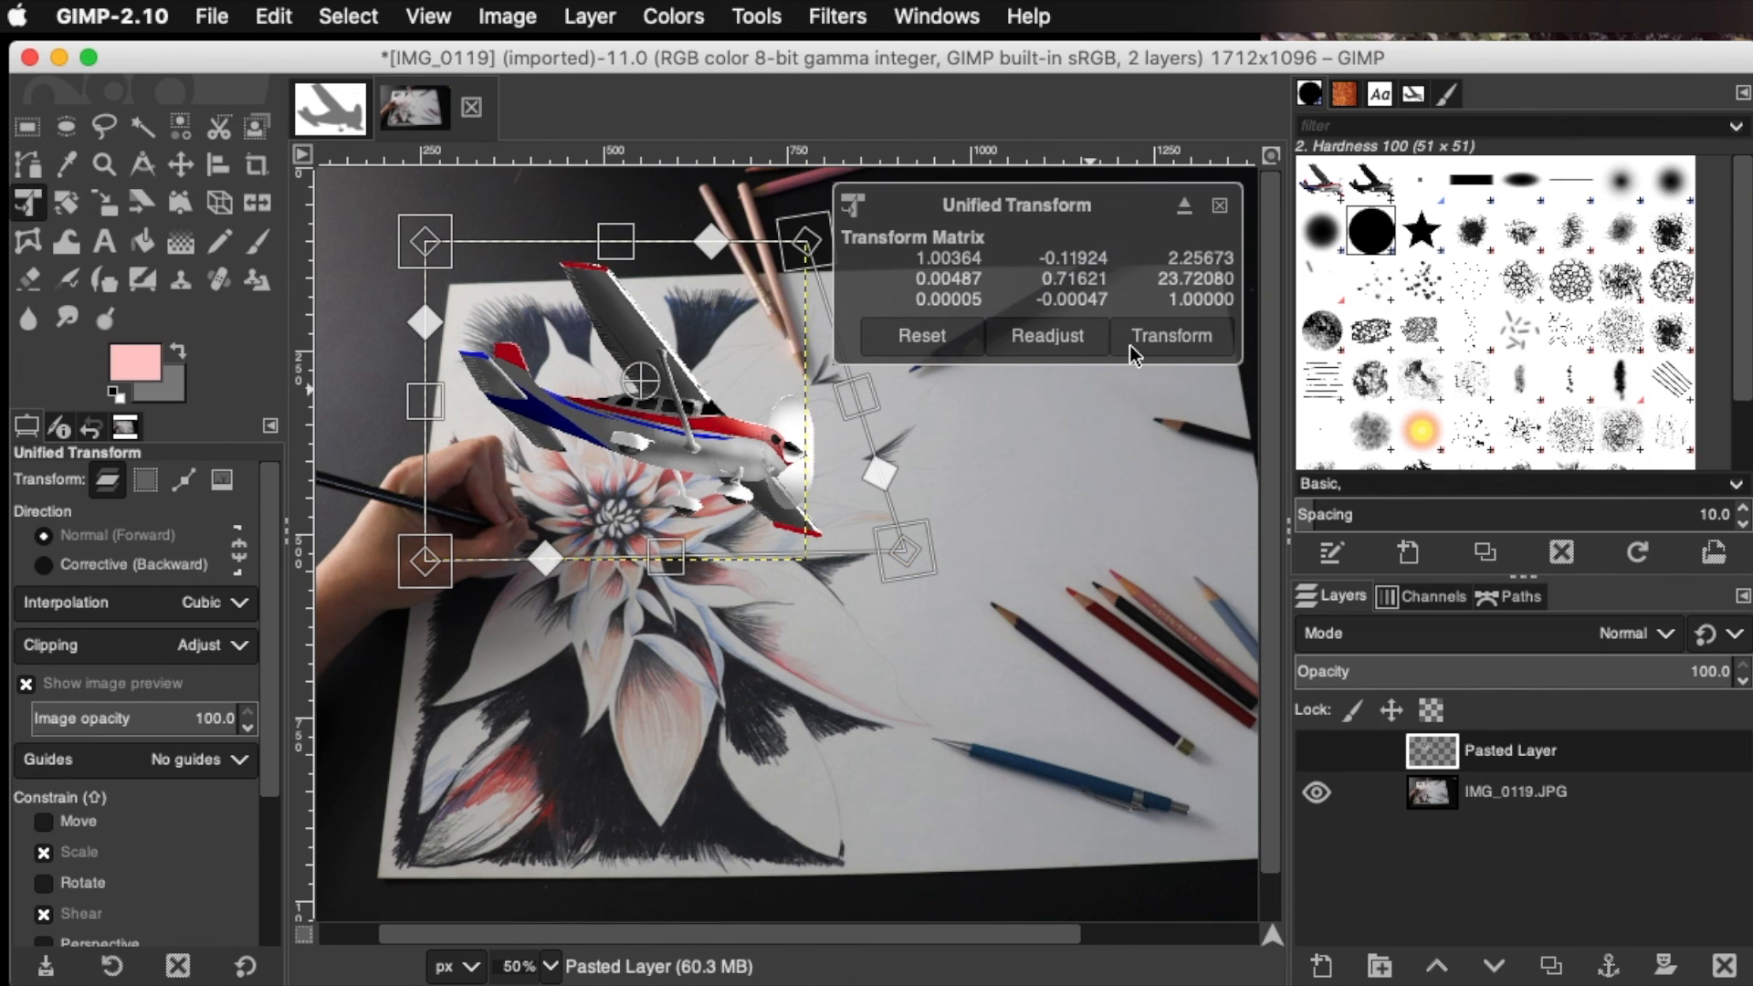
click(1156, 338)
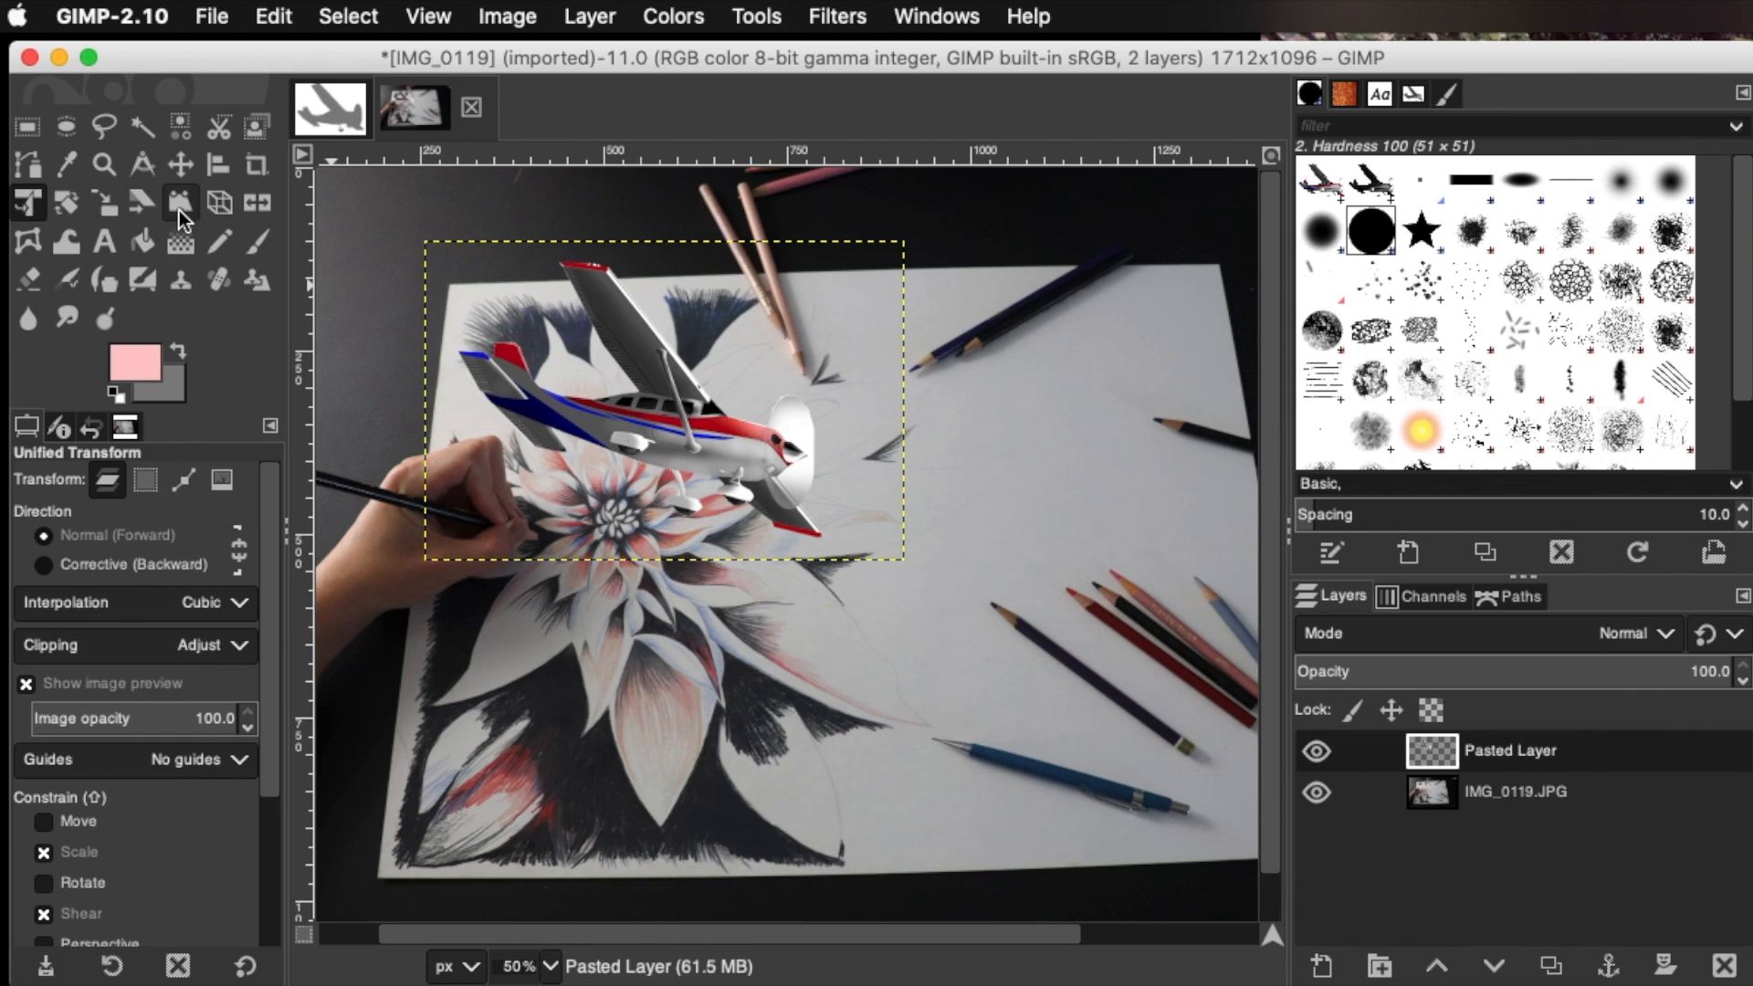
Shear the airplane layer slightly along the horizontal axis
click(151, 210)
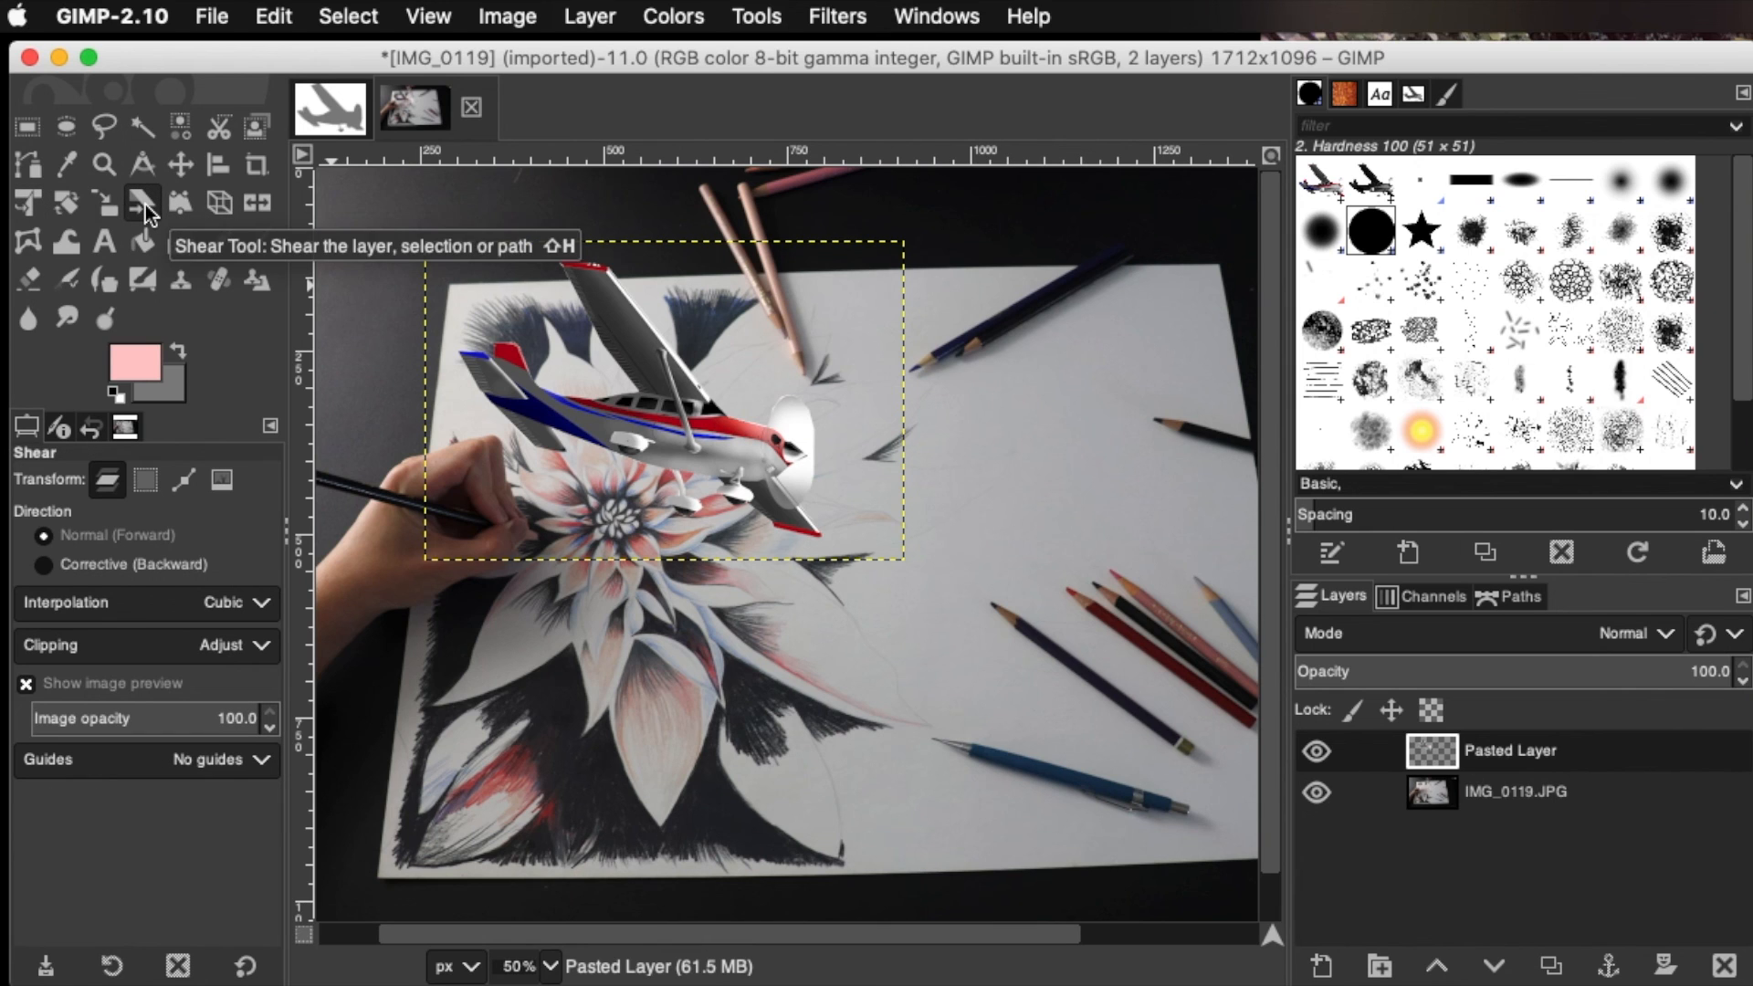
click(649, 430)
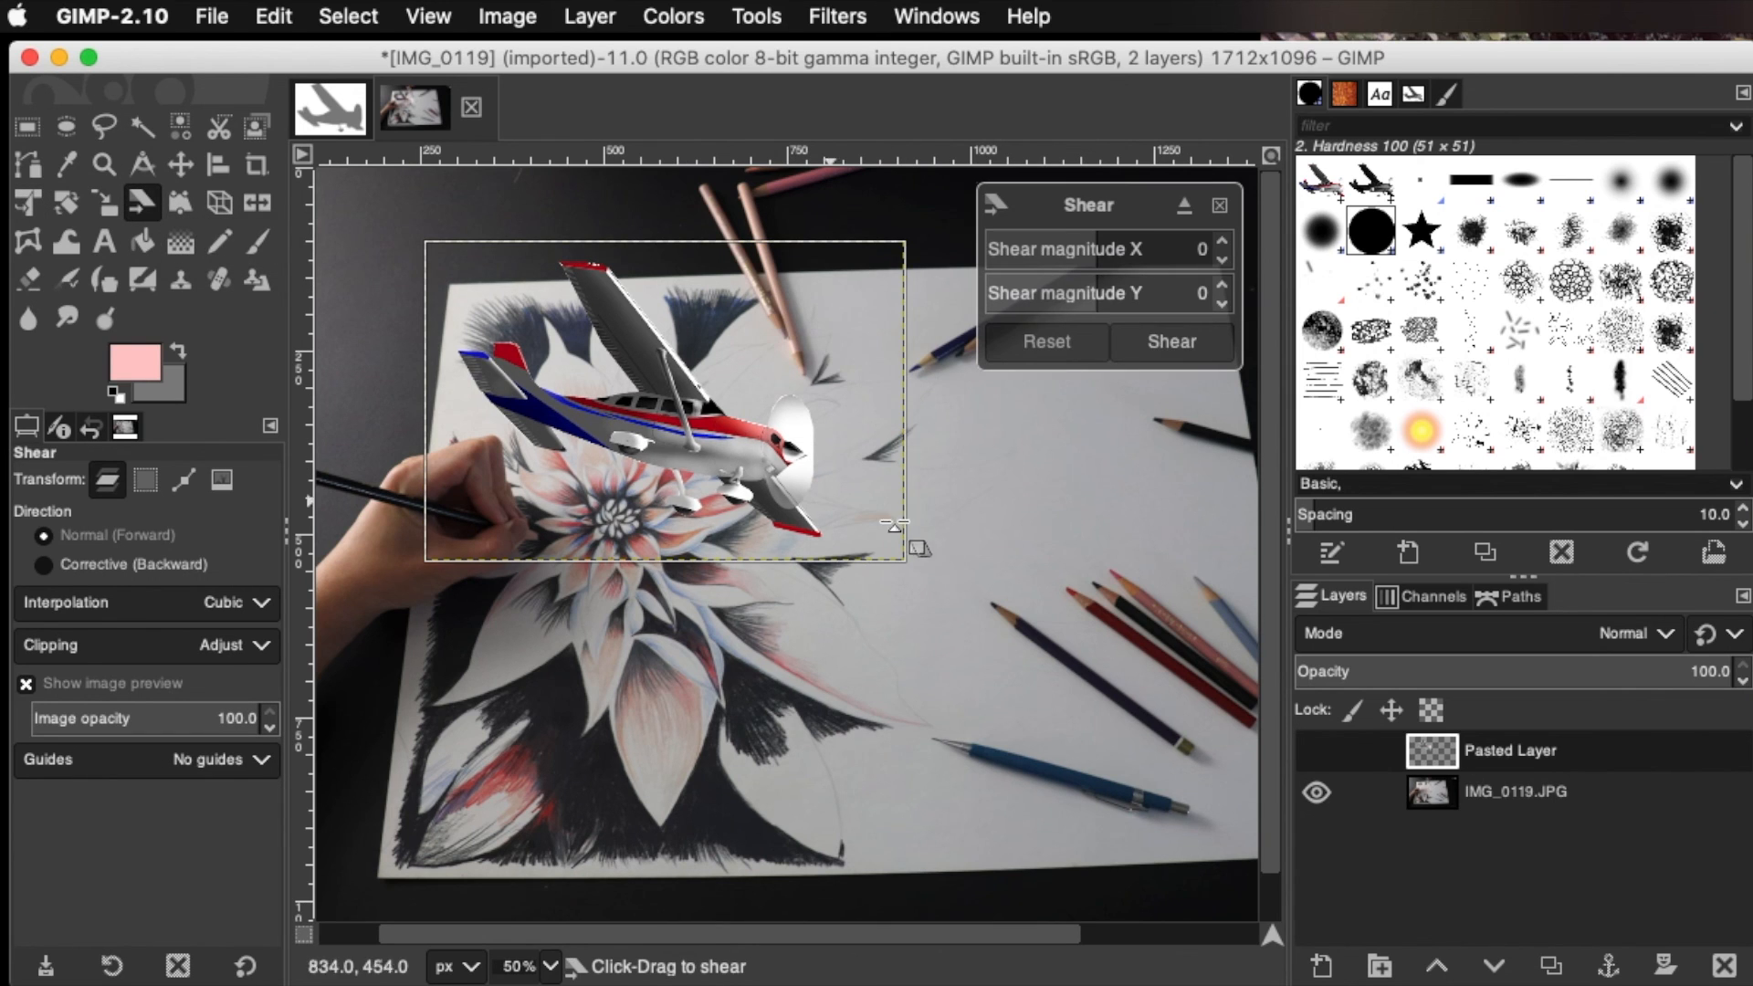
drag(893, 545, 468, 333)
click(1168, 348)
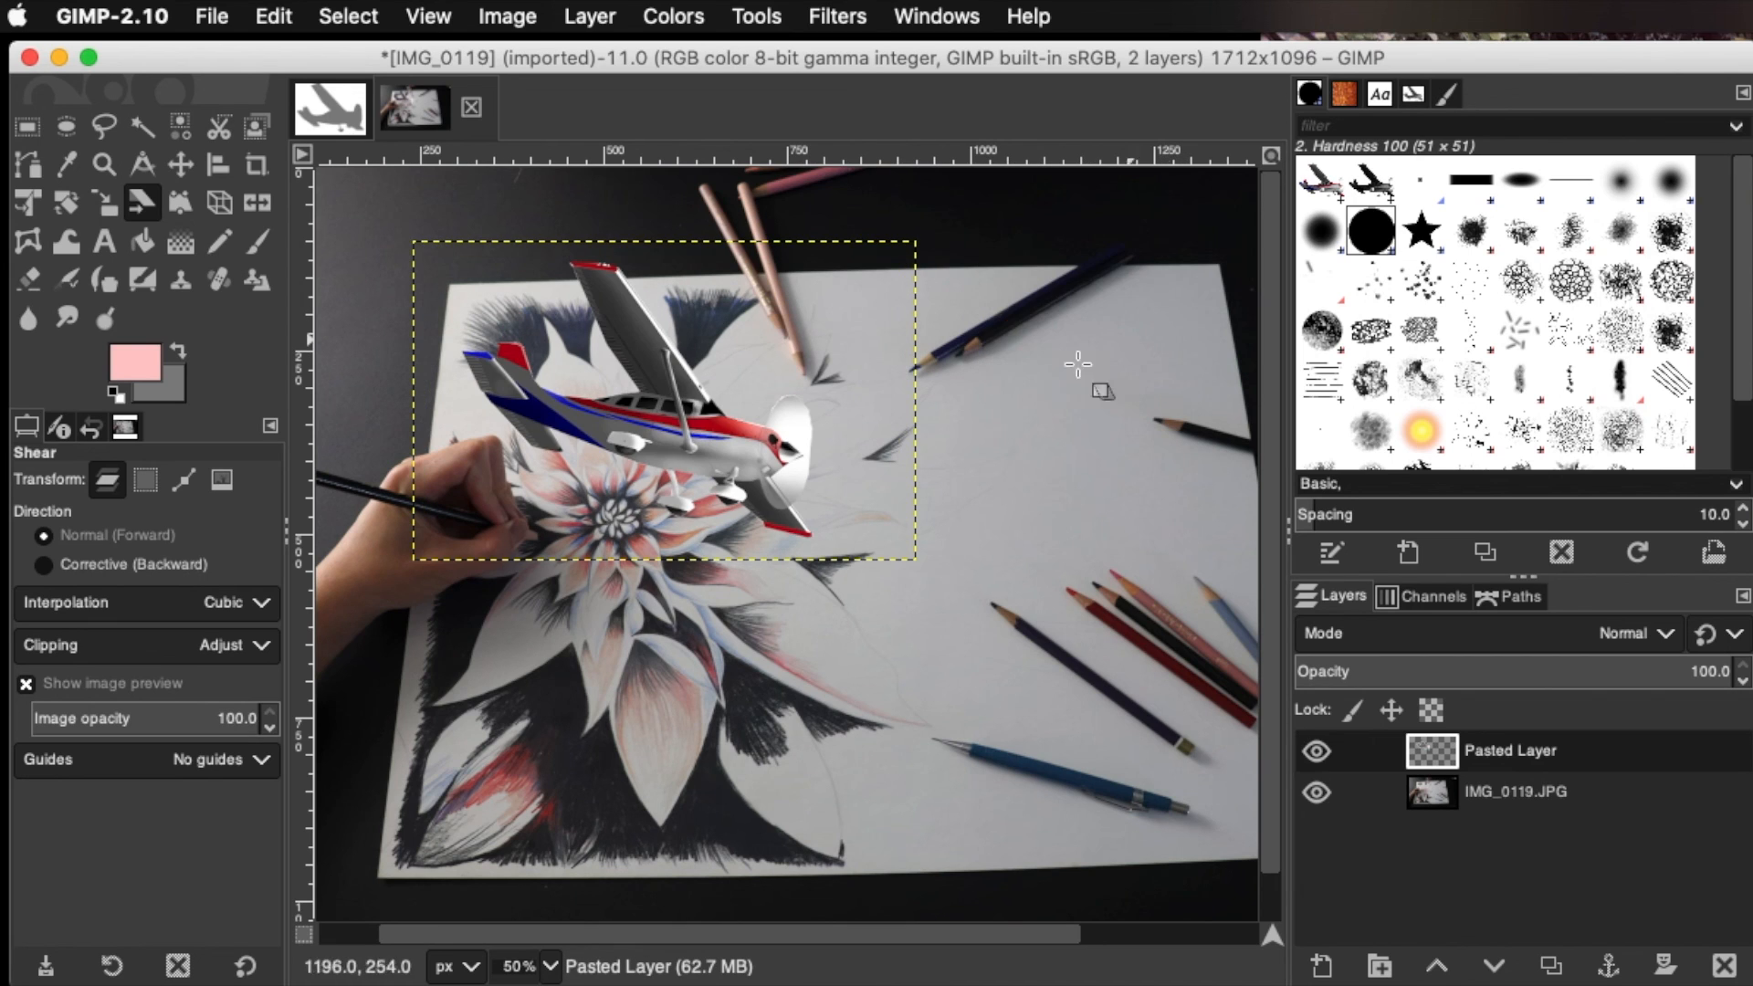
Open the file commands for the flower drawing image containing the pasted airplane
click(683, 434)
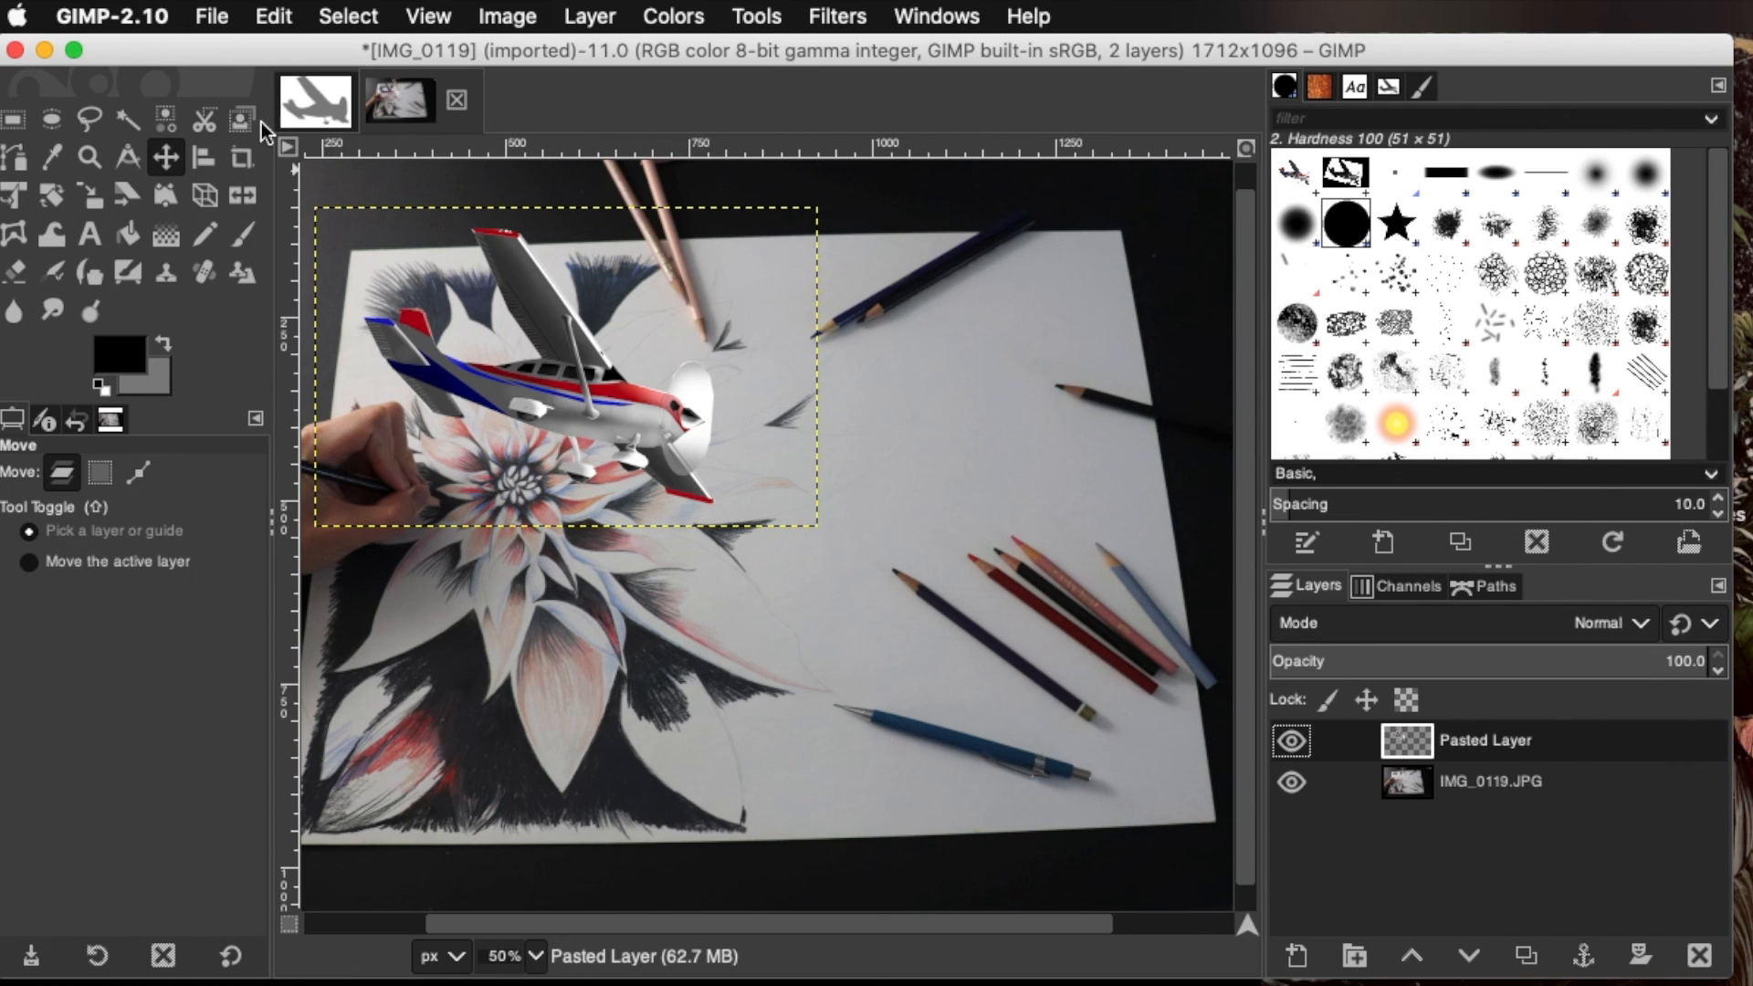
click(211, 19)
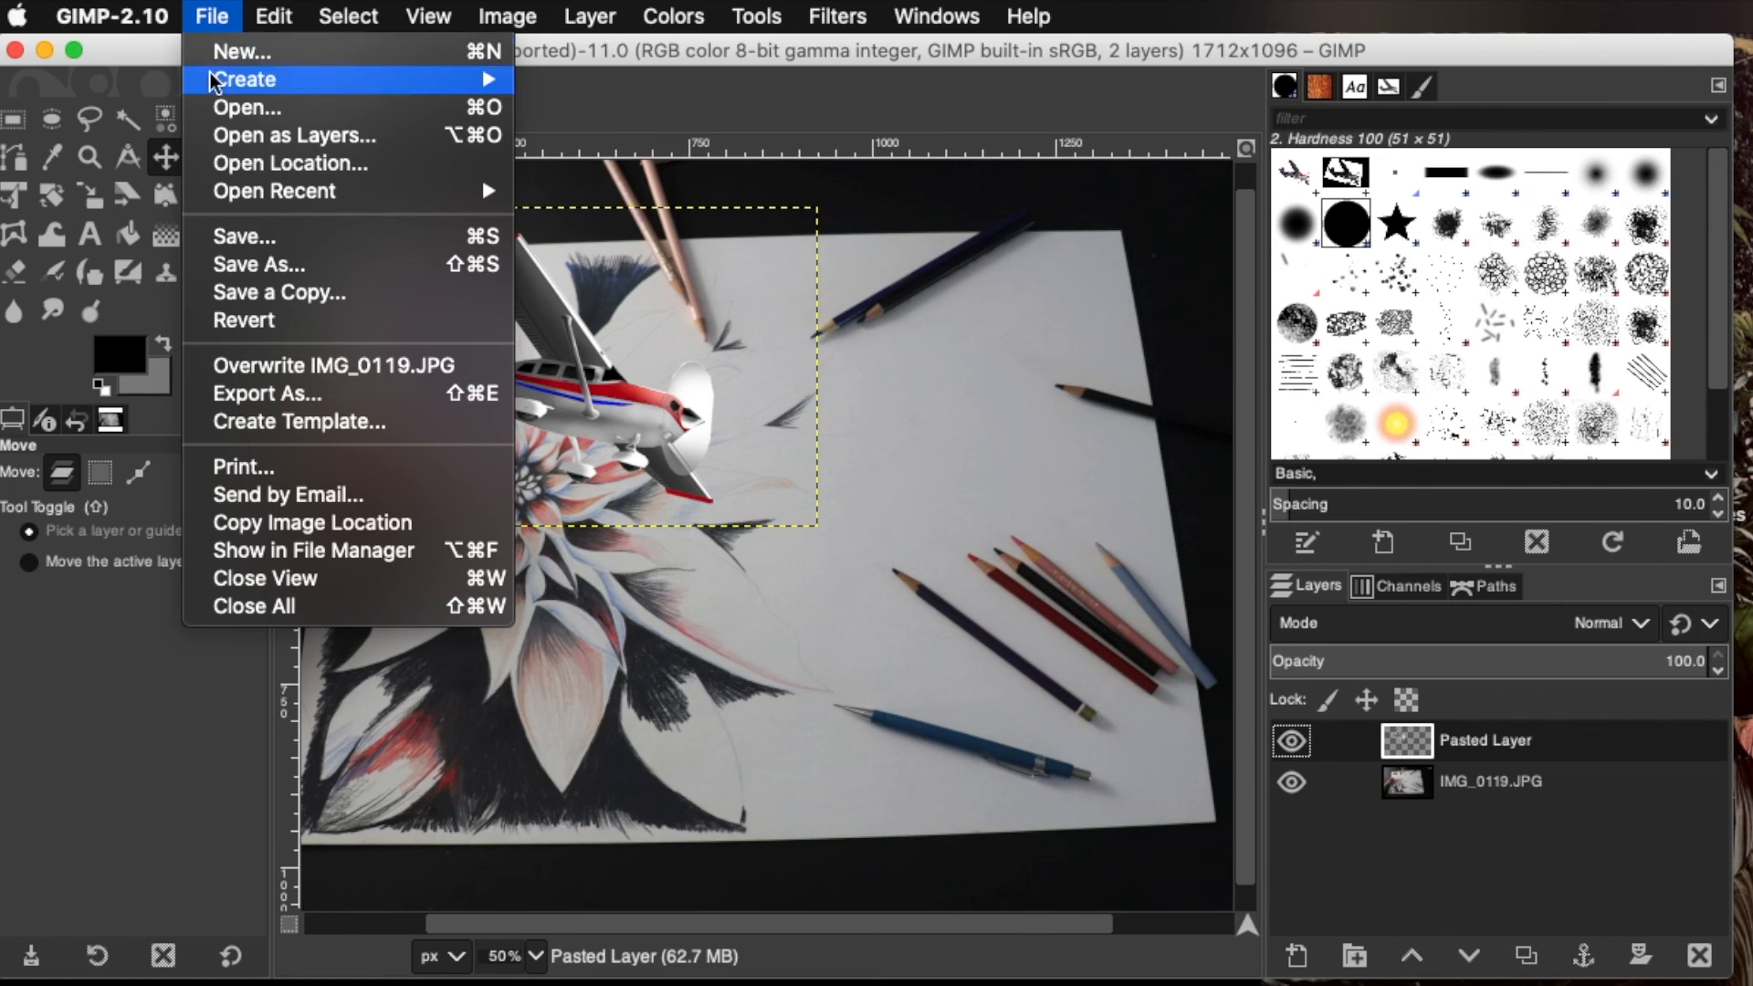